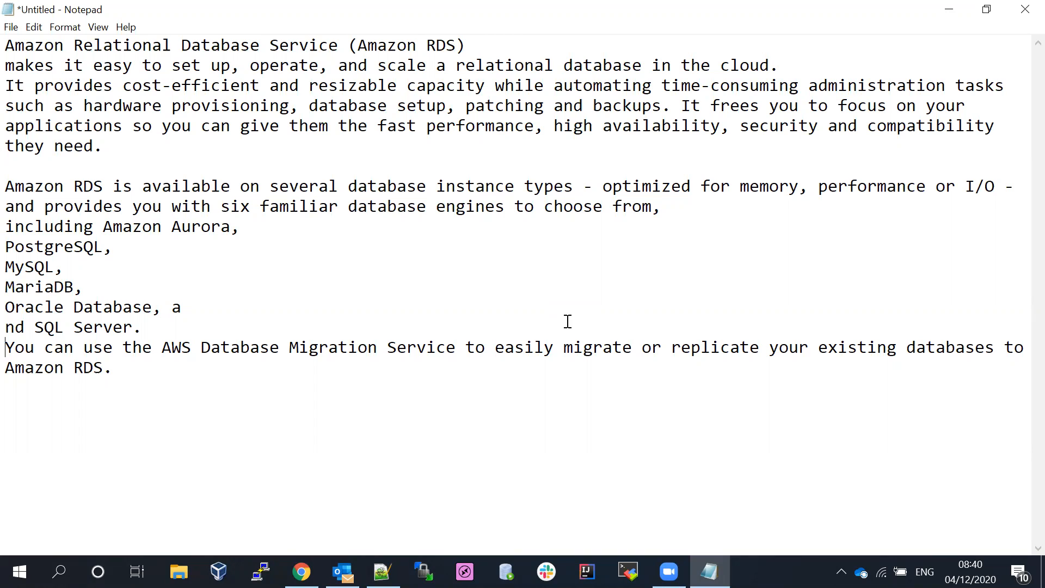
- Delete the stray 'nd' and leading space so the line reads 'SQL Server.' at the margin
{"action": "left_click_drag", "start_coordinate": [25, 327], "coordinate": [10, 326]}
{"action": "key", "text": "BackSpace"}
{"action": "key", "text": "Delete"}
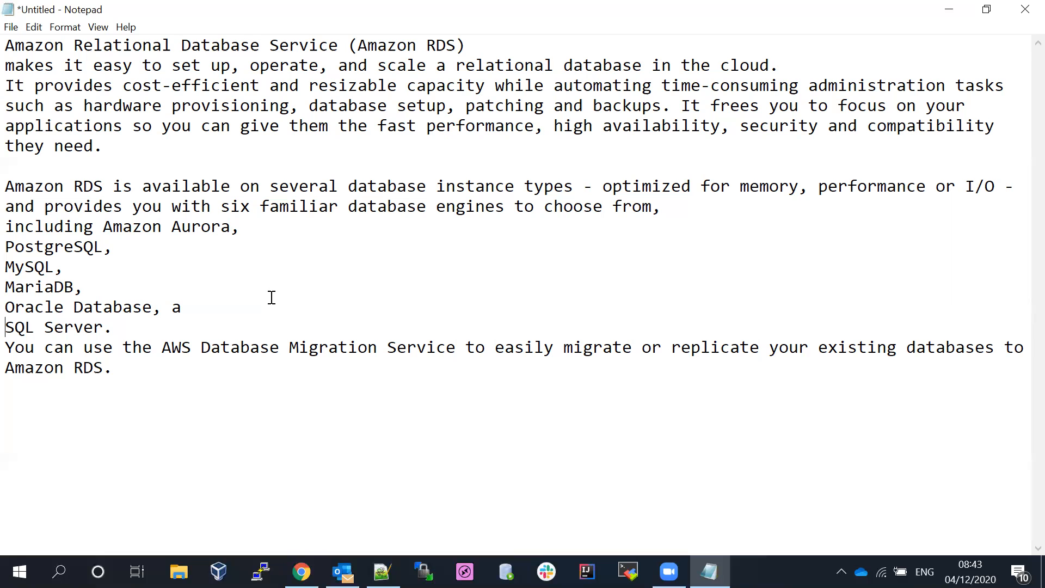
- Bring Chrome forward, clear the text selection, and return to the aws.amazon.com/rds tab
{"action": "left_click", "coordinate": [302, 572]}
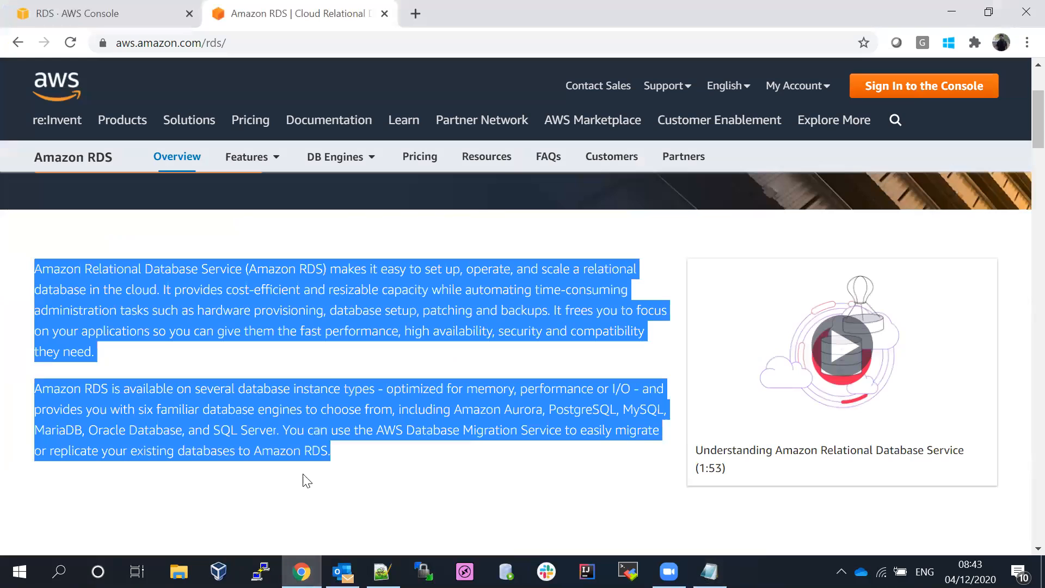
{"action": "left_click", "coordinate": [140, 243]}
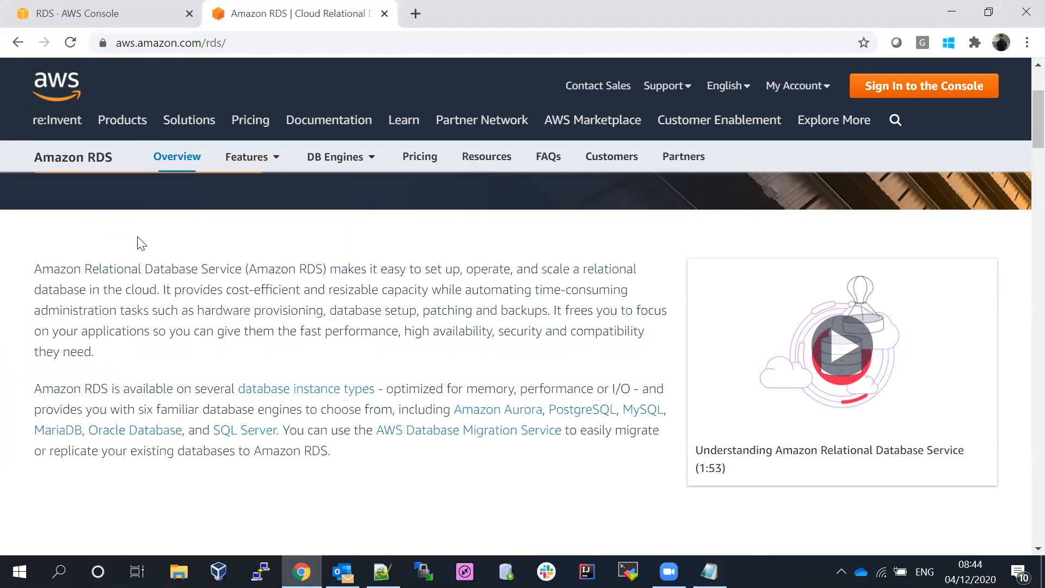
{"action": "left_click", "coordinate": [92, 21]}
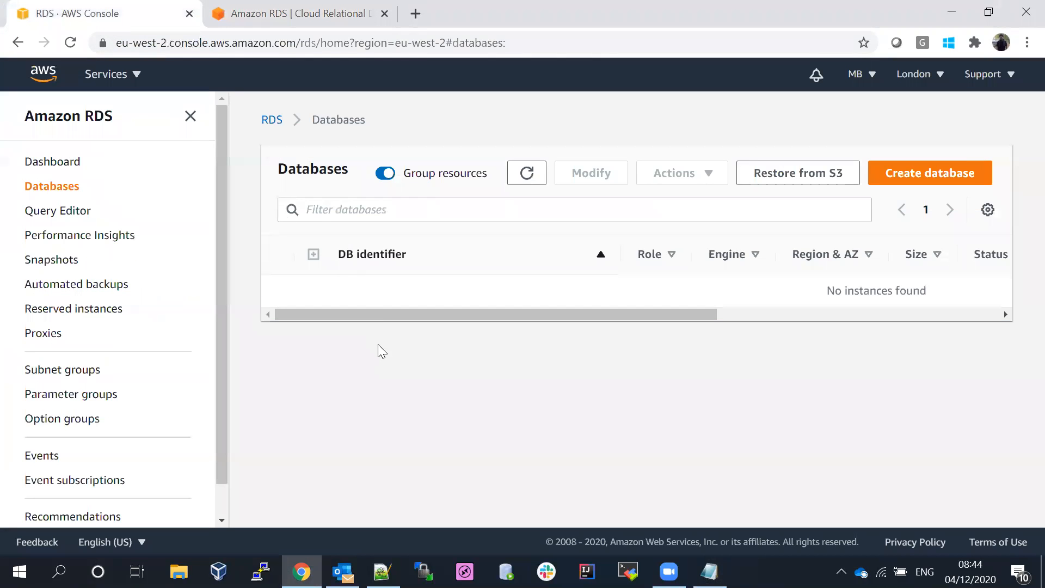
{"action": "left_click", "coordinate": [278, 15]}
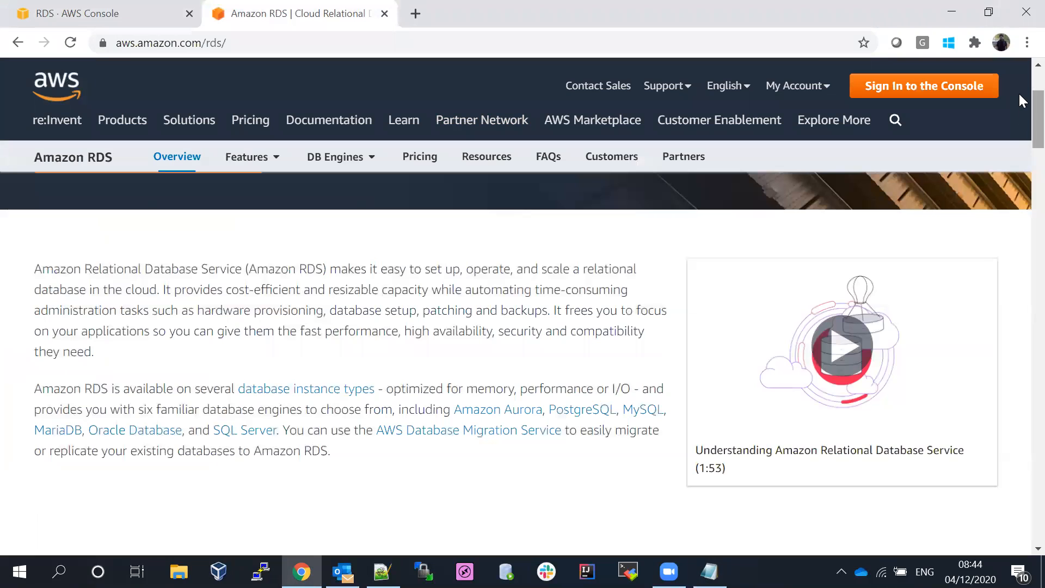
- Scroll through the Amazon RDS product page overview of its six database engines
{"action": "scroll", "coordinate": [1022, 126], "scroll_direction": "down", "scroll_amount": 6}
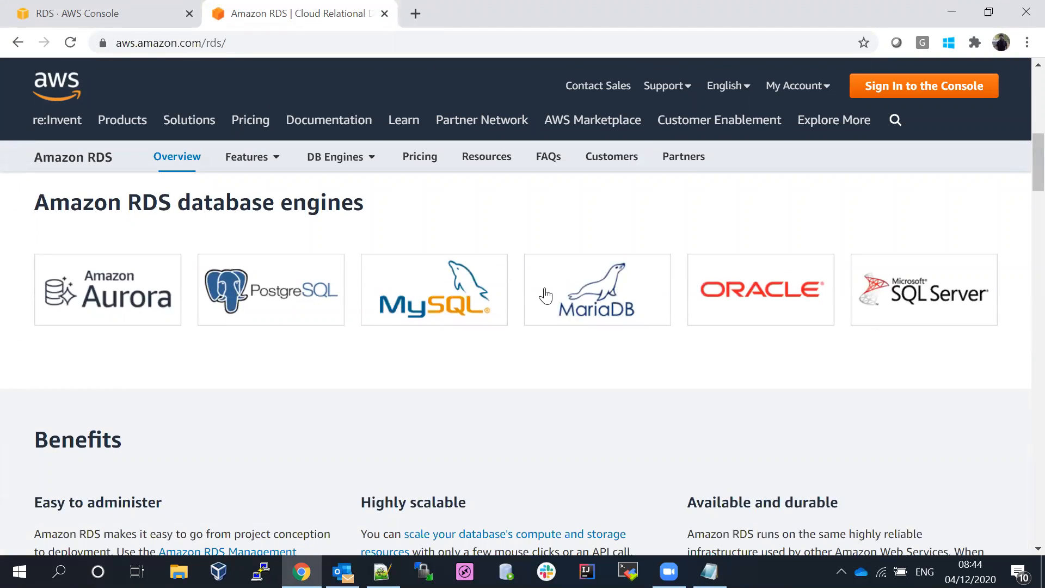
{"action": "scroll", "coordinate": [1021, 174], "scroll_direction": "down", "scroll_amount": 5}
{"action": "scroll", "coordinate": [1022, 185], "scroll_direction": "up", "scroll_amount": 1}
{"action": "scroll", "coordinate": [1021, 188], "scroll_direction": "down", "scroll_amount": 1}
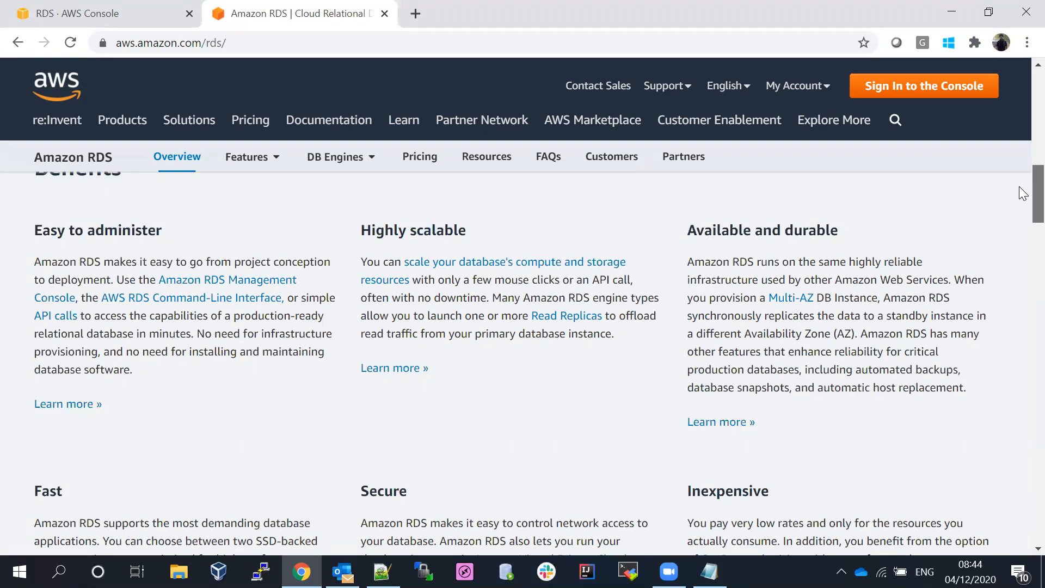
{"action": "scroll", "coordinate": [1020, 187], "scroll_direction": "down", "scroll_amount": 1}
{"action": "scroll", "coordinate": [1021, 209], "scroll_direction": "down", "scroll_amount": 3}
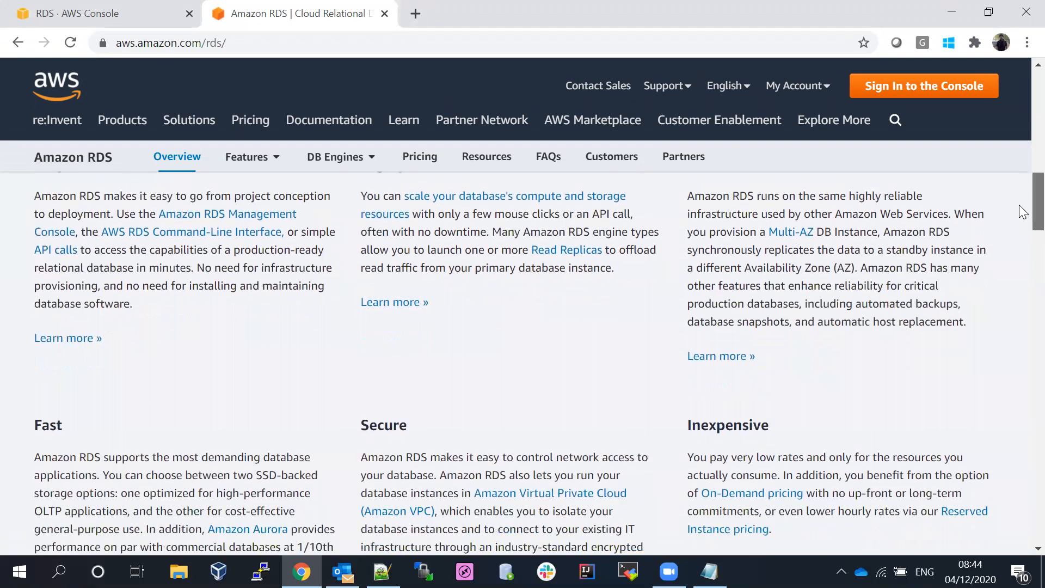
{"action": "scroll", "coordinate": [1023, 220], "scroll_direction": "down", "scroll_amount": 5}
{"action": "scroll", "coordinate": [1022, 229], "scroll_direction": "up", "scroll_amount": 1}
{"action": "scroll", "coordinate": [1020, 119], "scroll_direction": "up", "scroll_amount": 7}
{"action": "scroll", "coordinate": [1019, 113], "scroll_direction": "down", "scroll_amount": 1}
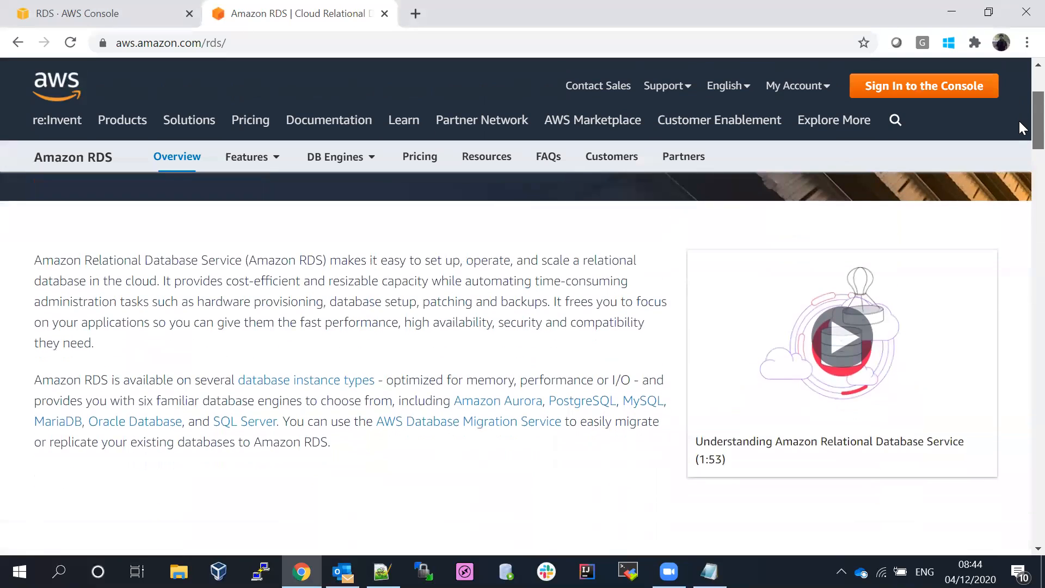
{"action": "scroll", "coordinate": [1019, 121], "scroll_direction": "up", "scroll_amount": 2}
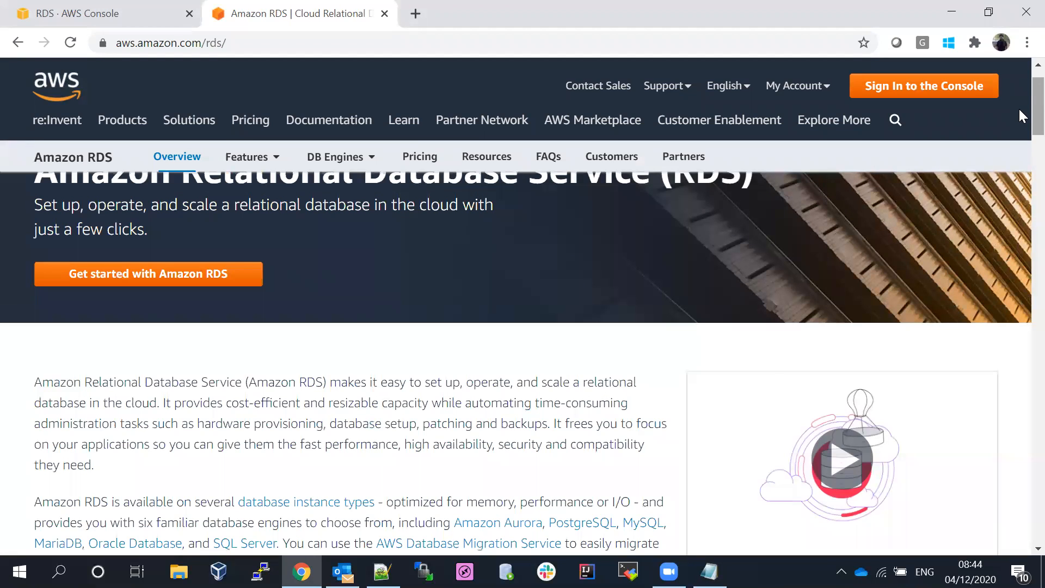
- Switch to the empty RDS Databases console page and start Create database
{"action": "left_click", "coordinate": [125, 17]}
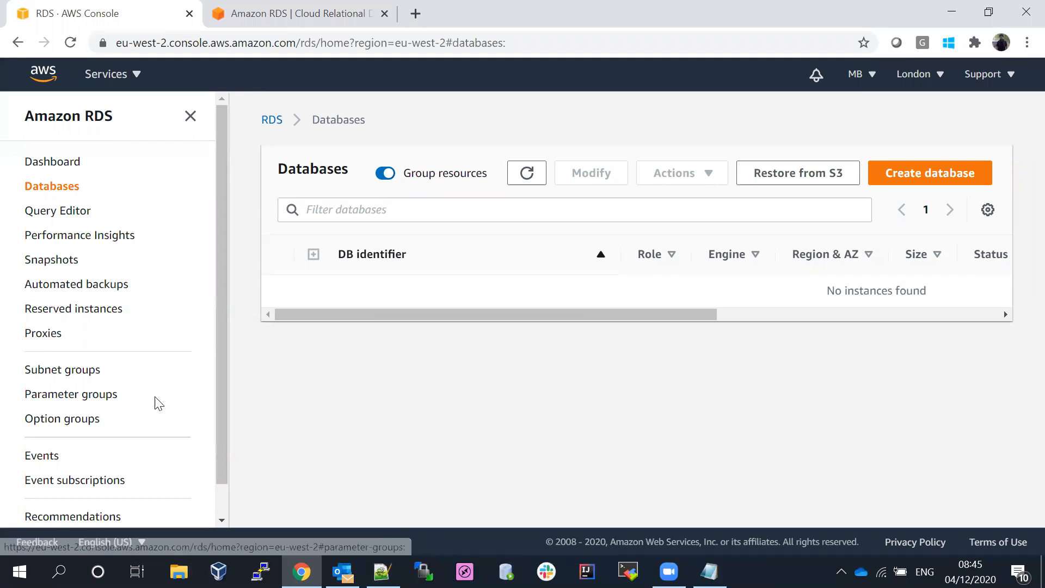
{"action": "scroll", "coordinate": [228, 388], "scroll_direction": "down", "scroll_amount": 1}
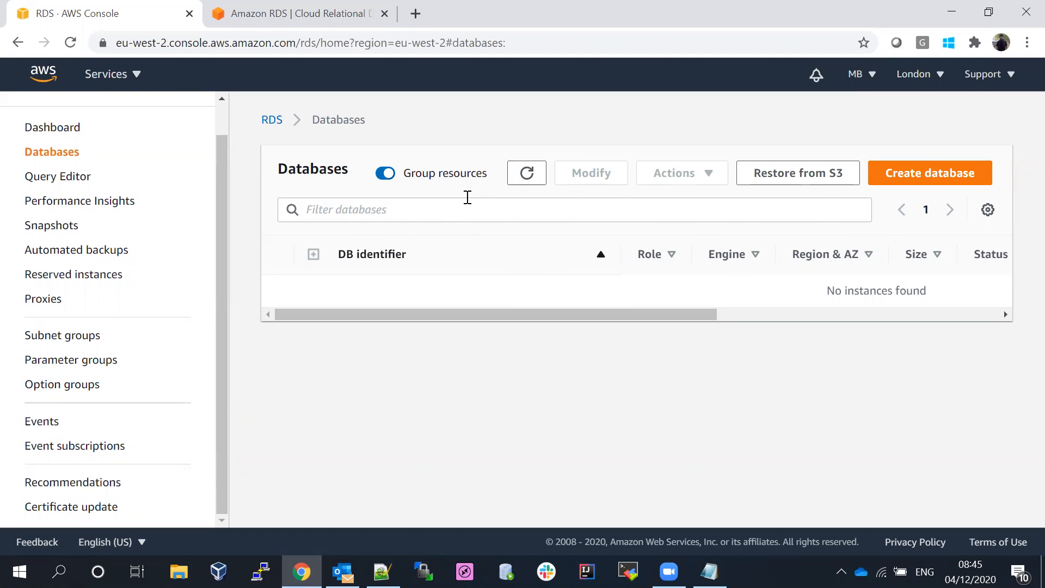
{"action": "left_click", "coordinate": [910, 175]}
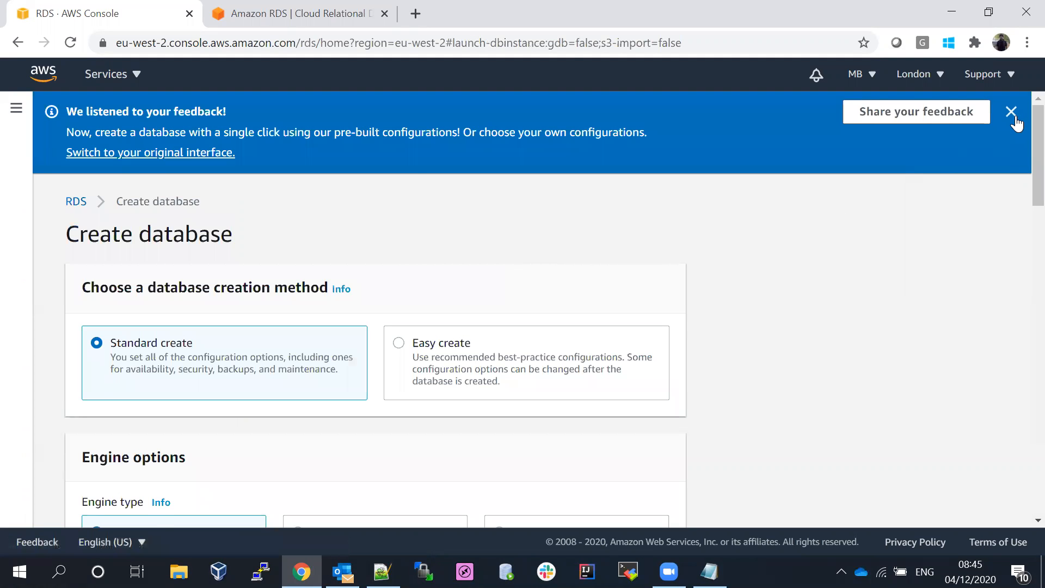
- Dismiss the blue feedback banner and scroll down to the Engine options section
{"action": "left_click", "coordinate": [1012, 113]}
{"action": "scroll", "coordinate": [1020, 128], "scroll_direction": "down", "scroll_amount": 1}
{"action": "scroll", "coordinate": [1022, 124], "scroll_direction": "up", "scroll_amount": 1}
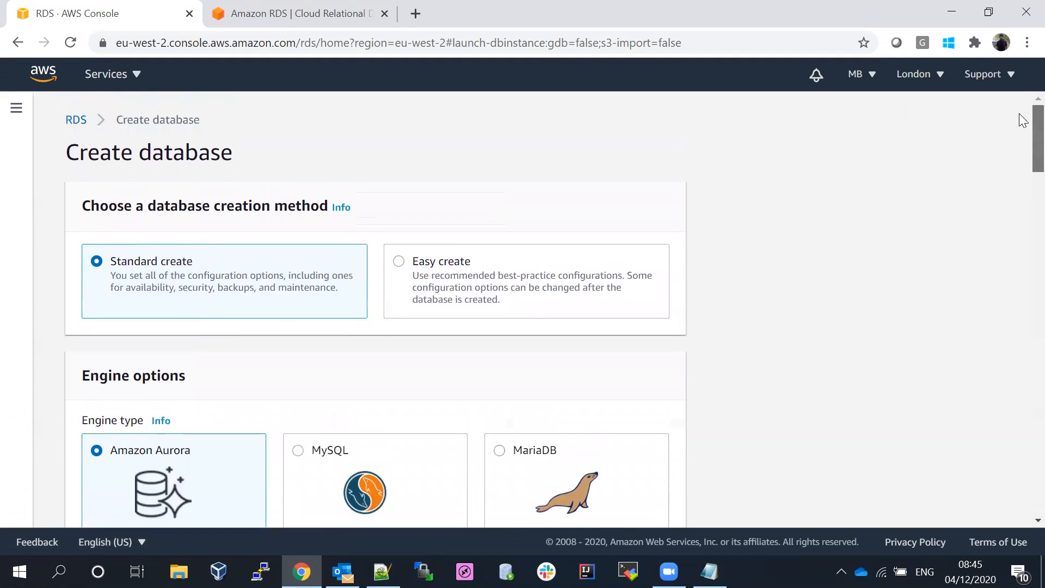
{"action": "scroll", "coordinate": [1021, 131], "scroll_direction": "down", "scroll_amount": 1}
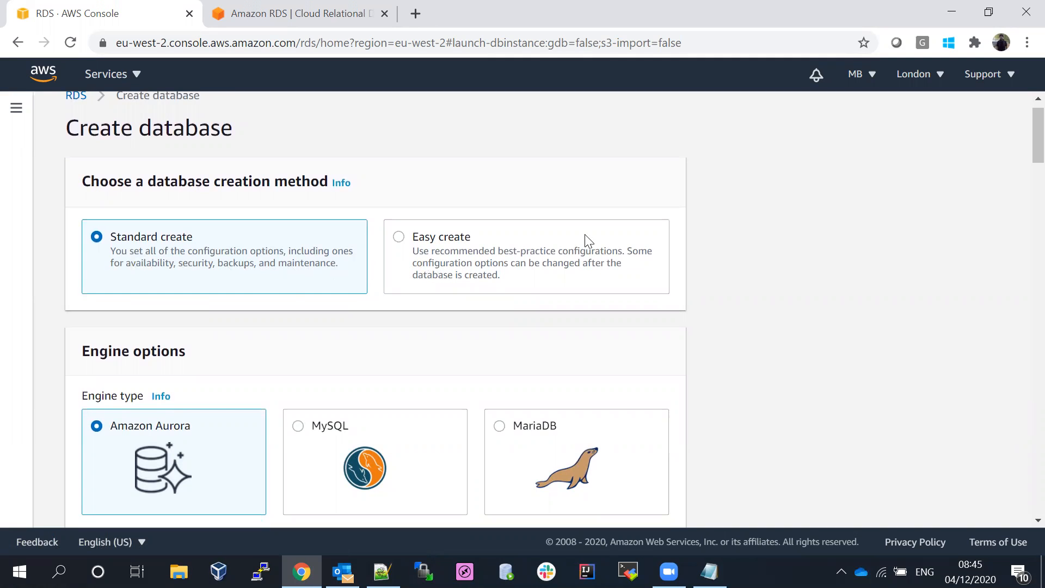
{"action": "scroll", "coordinate": [1019, 145], "scroll_direction": "down", "scroll_amount": 2}
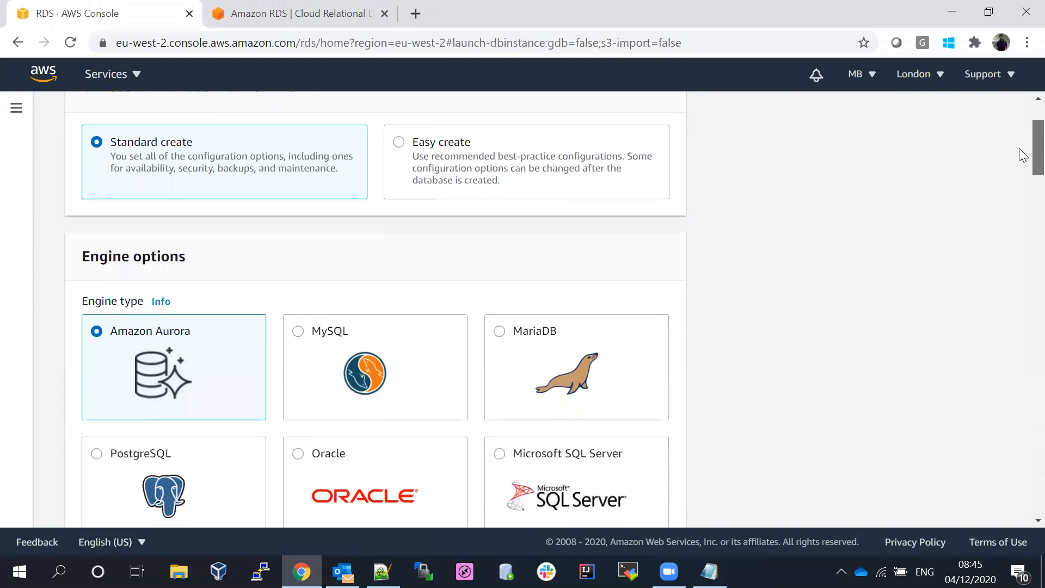
{"action": "scroll", "coordinate": [1027, 158], "scroll_direction": "down", "scroll_amount": 1}
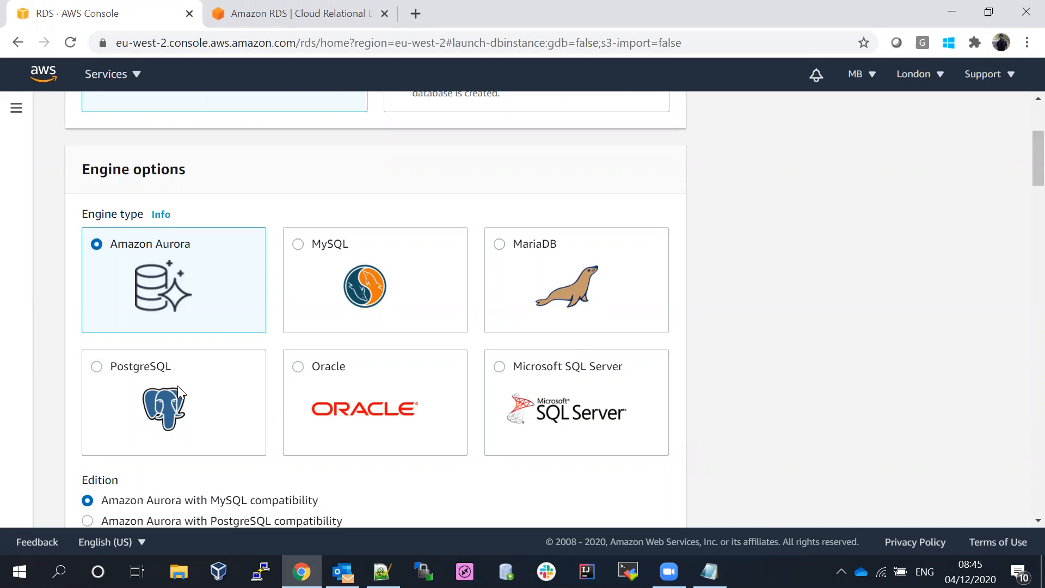
{"action": "scroll", "coordinate": [1023, 163], "scroll_direction": "down", "scroll_amount": 2}
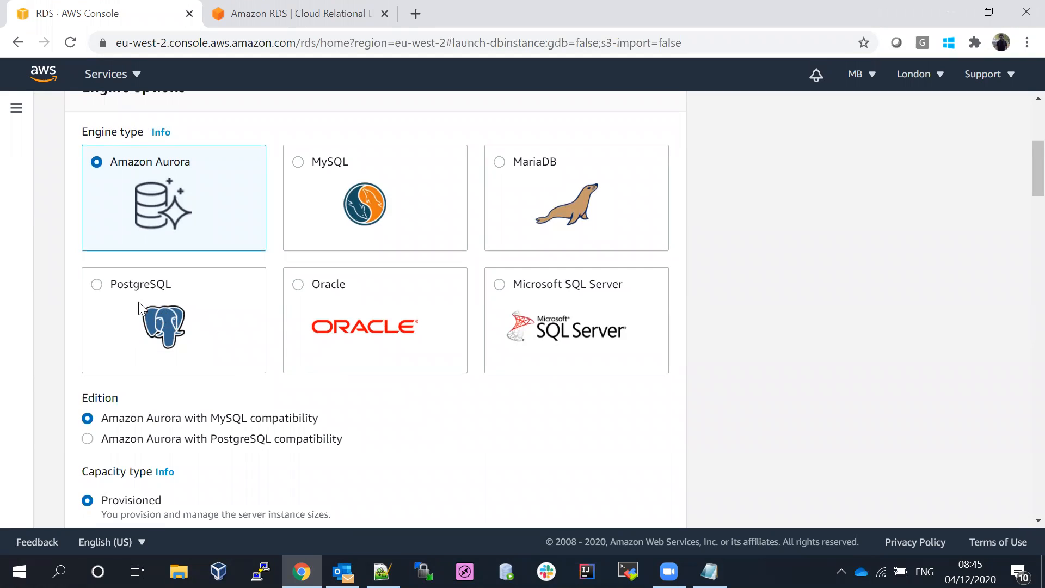
- Choose PostgreSQL as the engine with version 10.12-R1
{"action": "left_click", "coordinate": [96, 284]}
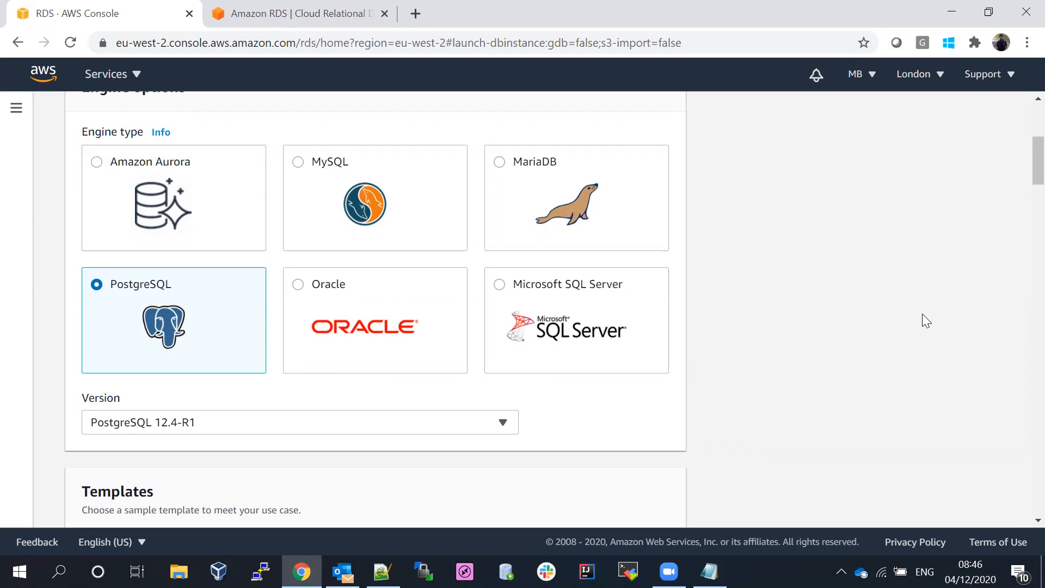
{"action": "scroll", "coordinate": [1019, 158], "scroll_direction": "down", "scroll_amount": 2}
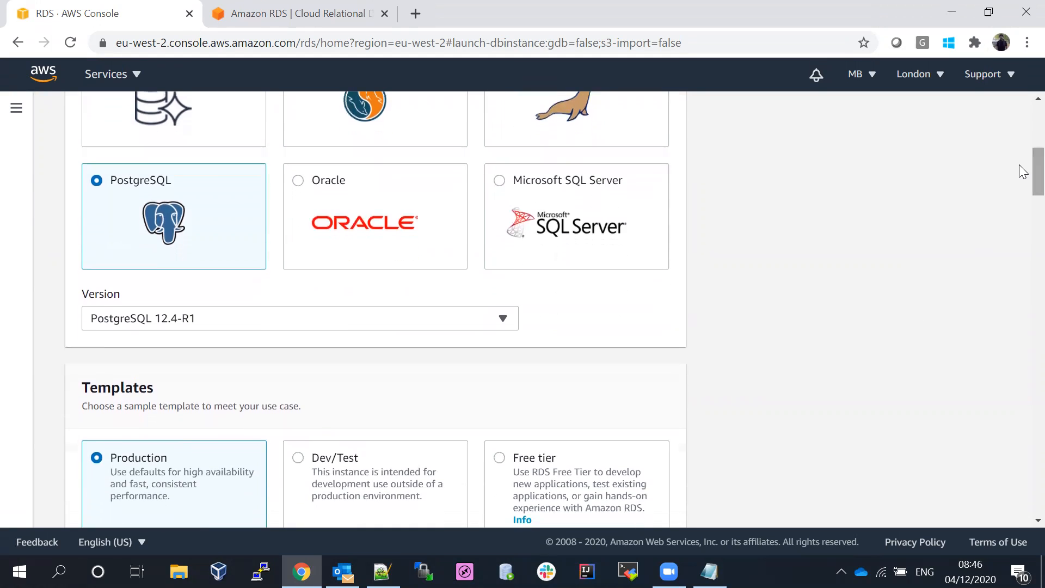
{"action": "left_click", "coordinate": [250, 323]}
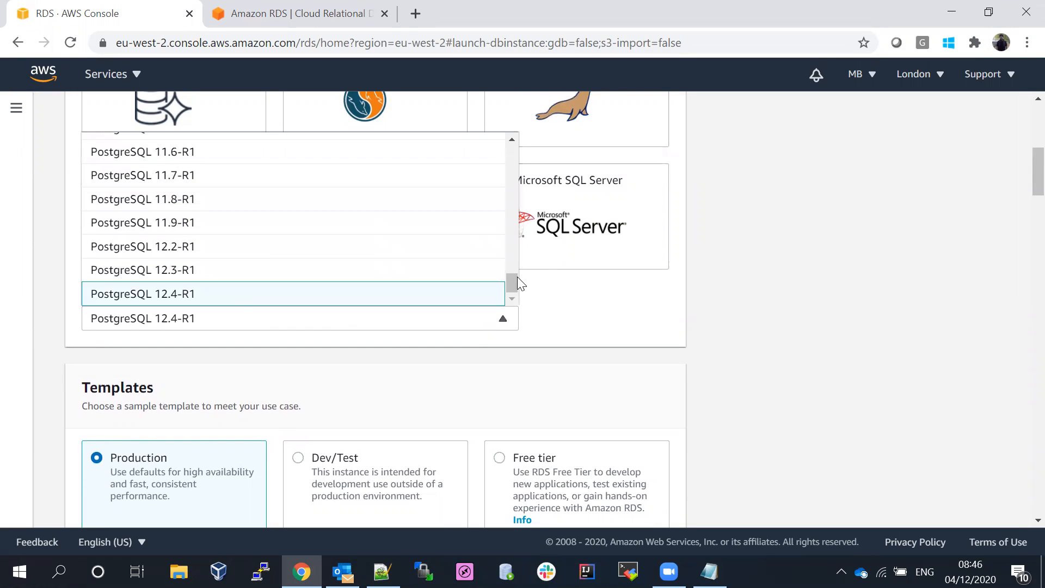
{"action": "left_click_drag", "start_coordinate": [516, 275], "coordinate": [516, 254]}
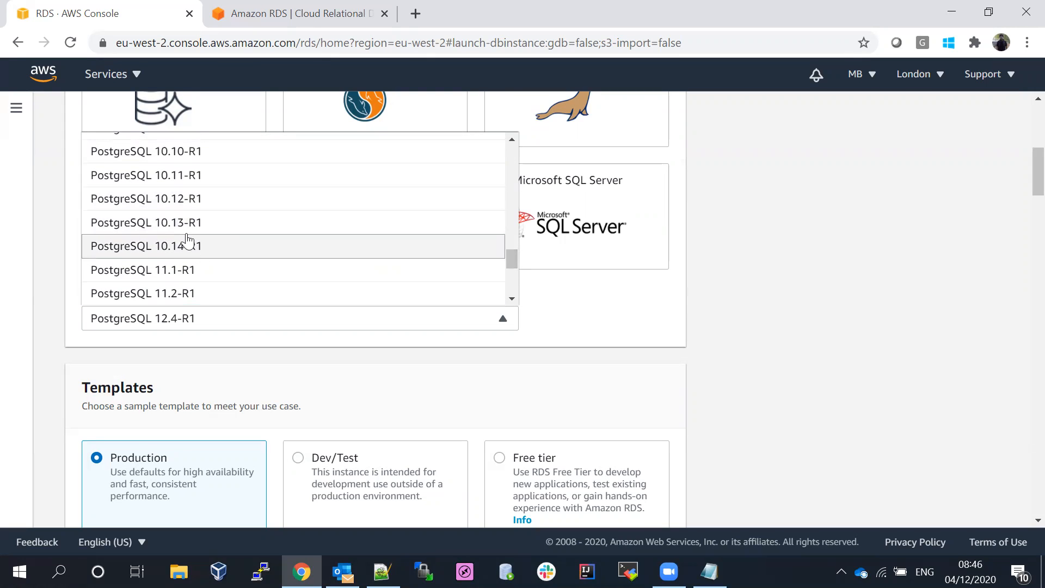
{"action": "left_click", "coordinate": [172, 206]}
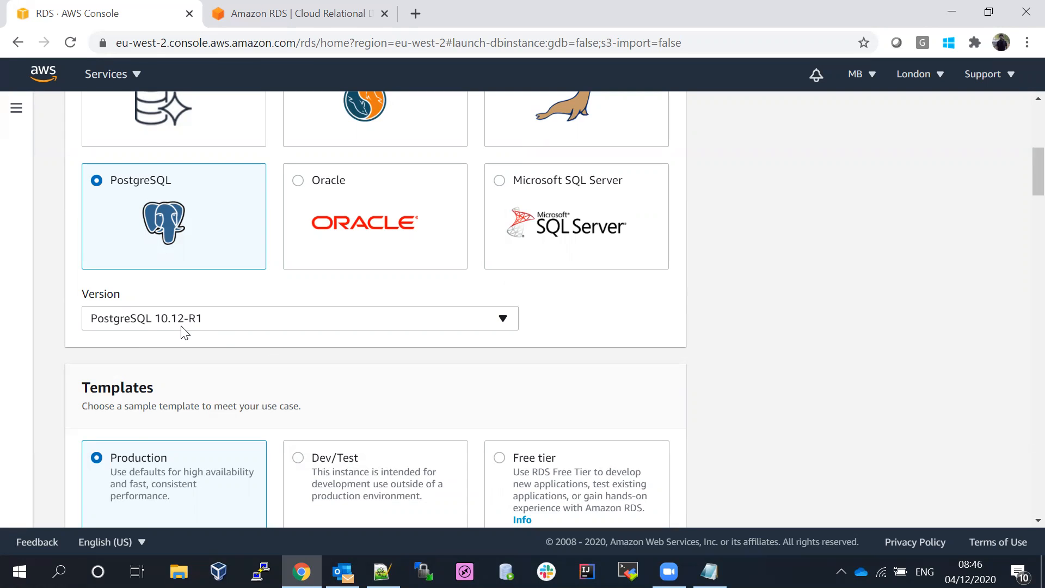
- Select the Free tier template instead of Production
{"action": "scroll", "coordinate": [1022, 169], "scroll_direction": "down", "scroll_amount": 2}
{"action": "scroll", "coordinate": [1019, 173], "scroll_direction": "down", "scroll_amount": 2}
{"action": "scroll", "coordinate": [1019, 167], "scroll_direction": "up", "scroll_amount": 3}
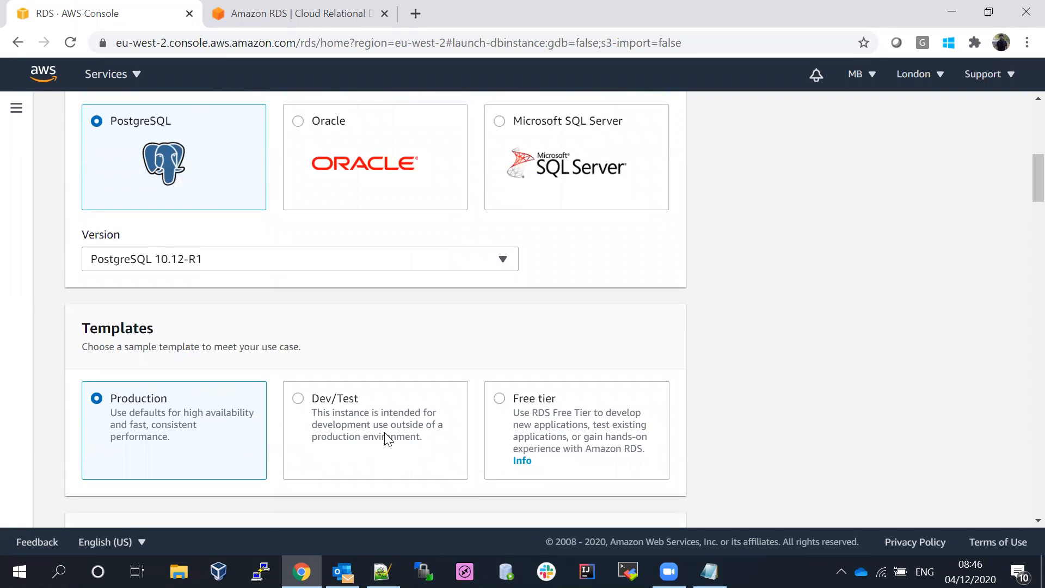
{"action": "left_click", "coordinate": [501, 399]}
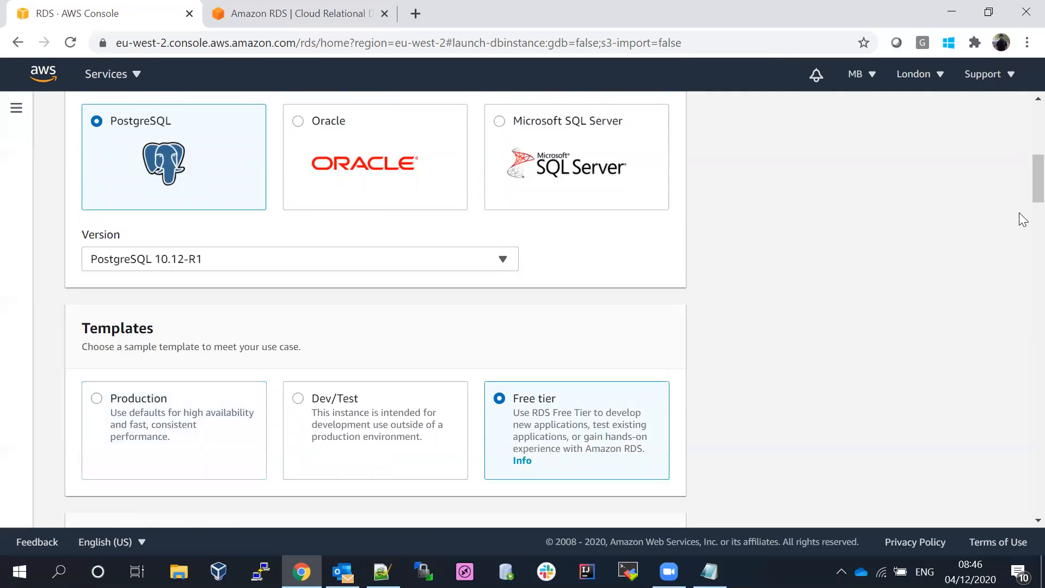
{"action": "scroll", "coordinate": [1023, 201], "scroll_direction": "down", "scroll_amount": 3}
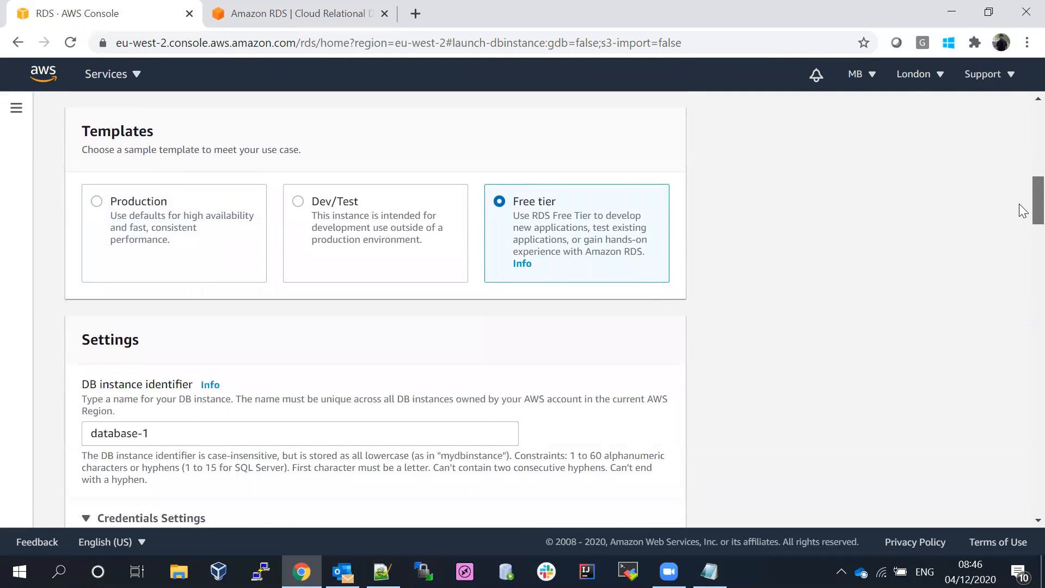
{"action": "scroll", "coordinate": [1023, 212], "scroll_direction": "down", "scroll_amount": 1}
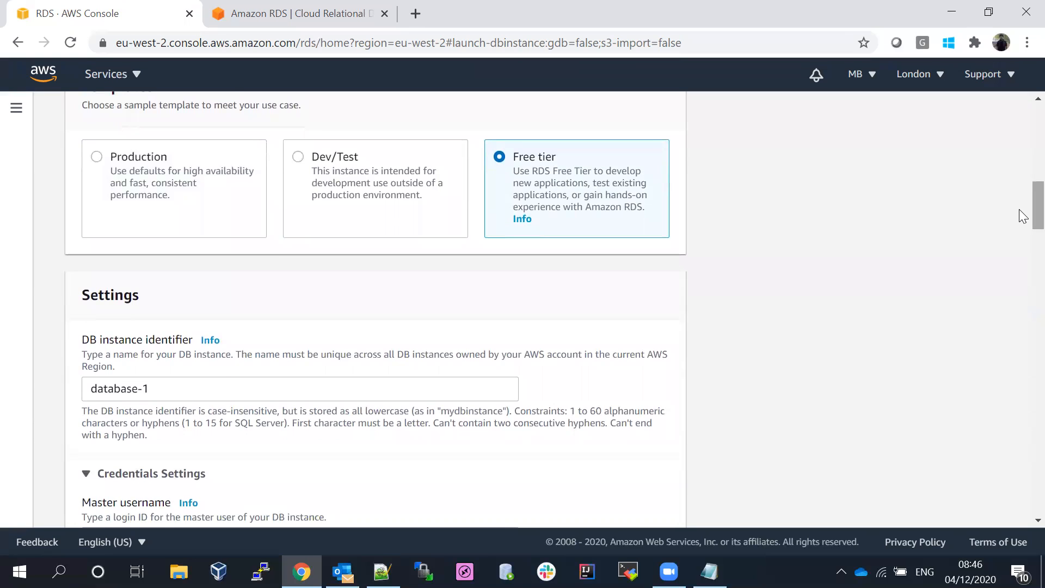
{"action": "scroll", "coordinate": [1023, 217], "scroll_direction": "down", "scroll_amount": 1}
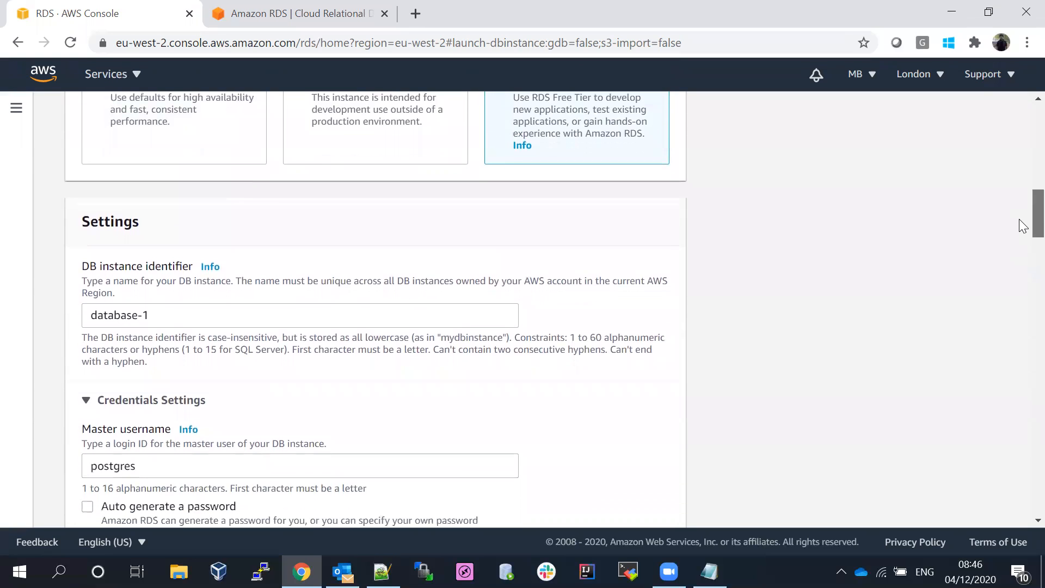
{"action": "triple_click", "coordinate": [171, 314]}
{"action": "type", "text": "dev-sales"}
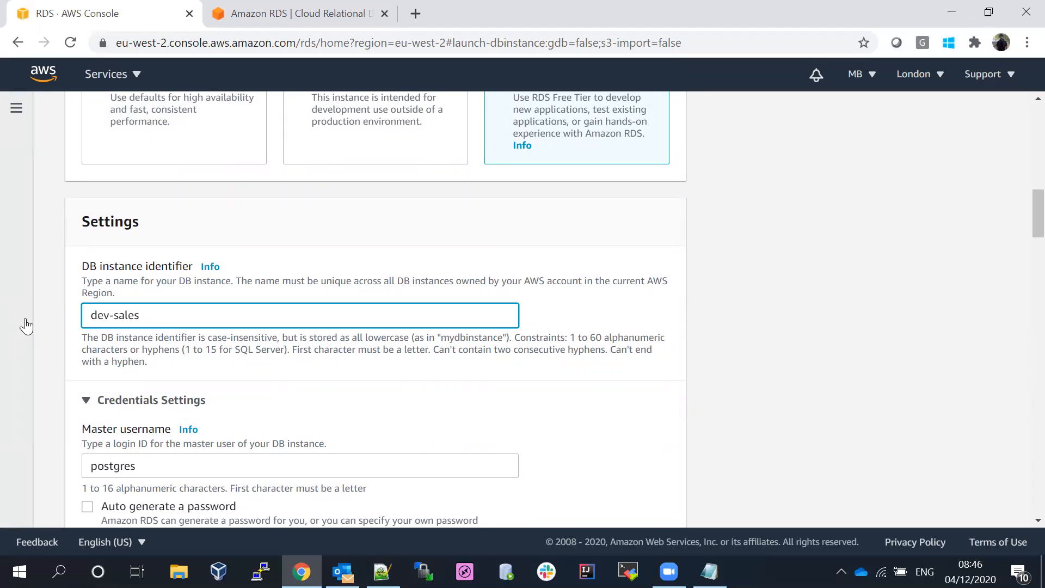
{"action": "type", "text": "-postgres"}
{"action": "left_click", "coordinate": [543, 246]}
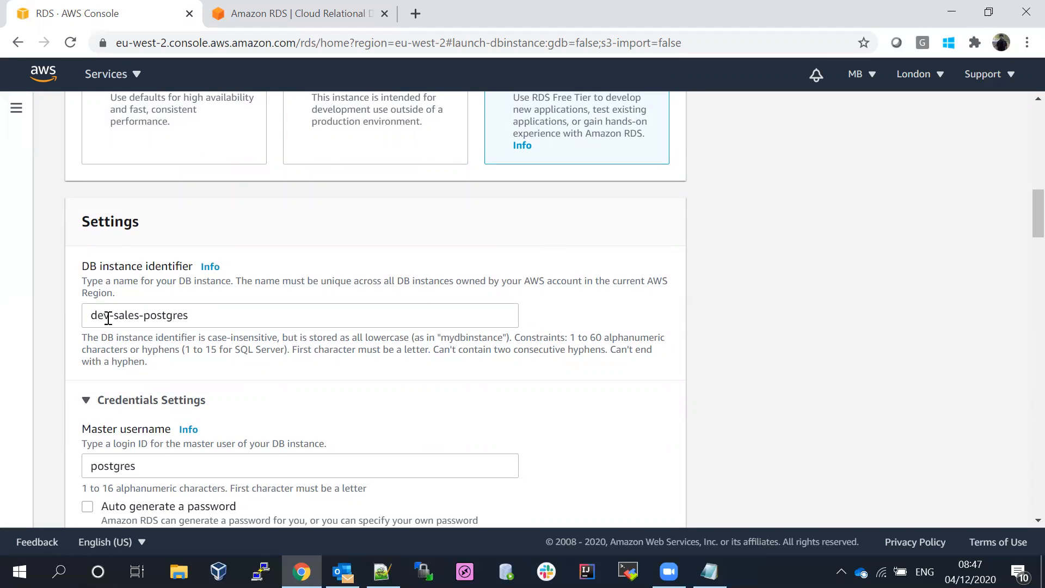
{"action": "left_click_drag", "start_coordinate": [121, 317], "coordinate": [128, 317]}
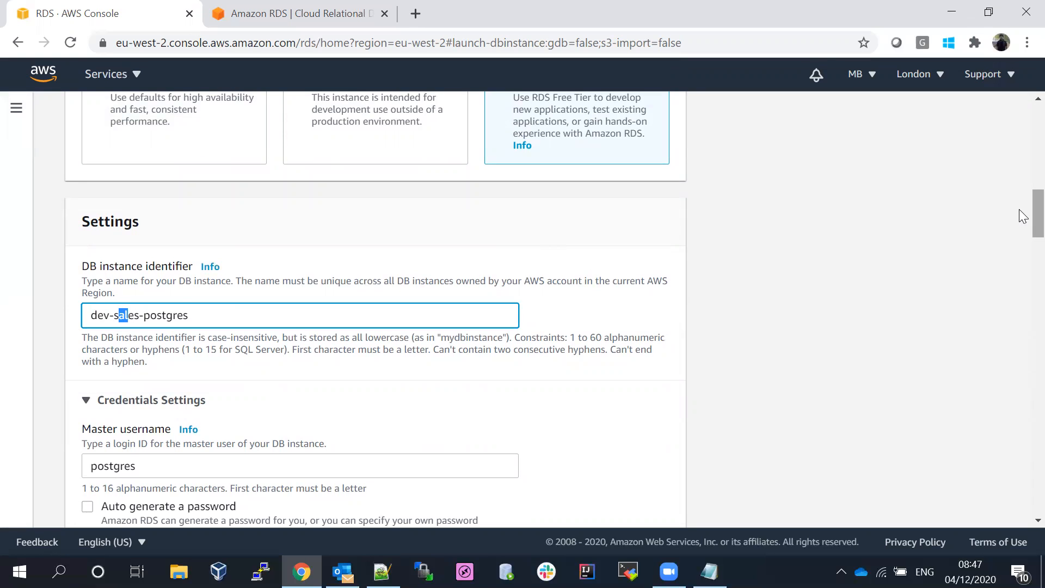
{"action": "scroll", "coordinate": [1022, 225], "scroll_direction": "down", "scroll_amount": 1}
{"action": "scroll", "coordinate": [1022, 225], "scroll_direction": "down", "scroll_amount": 2}
{"action": "scroll", "coordinate": [1022, 233], "scroll_direction": "down", "scroll_amount": 4}
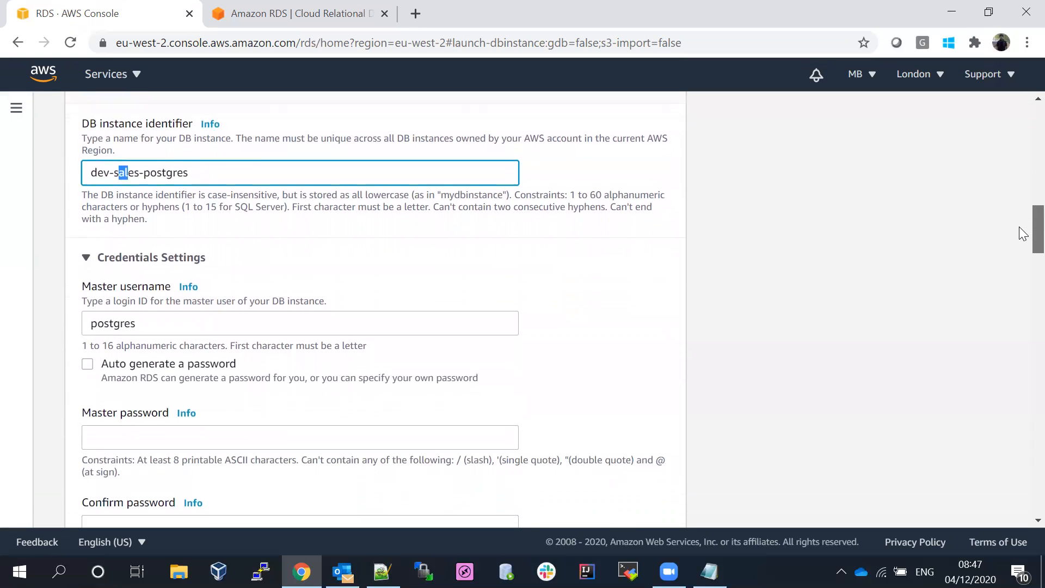
{"action": "scroll", "coordinate": [1022, 236], "scroll_direction": "up", "scroll_amount": 3}
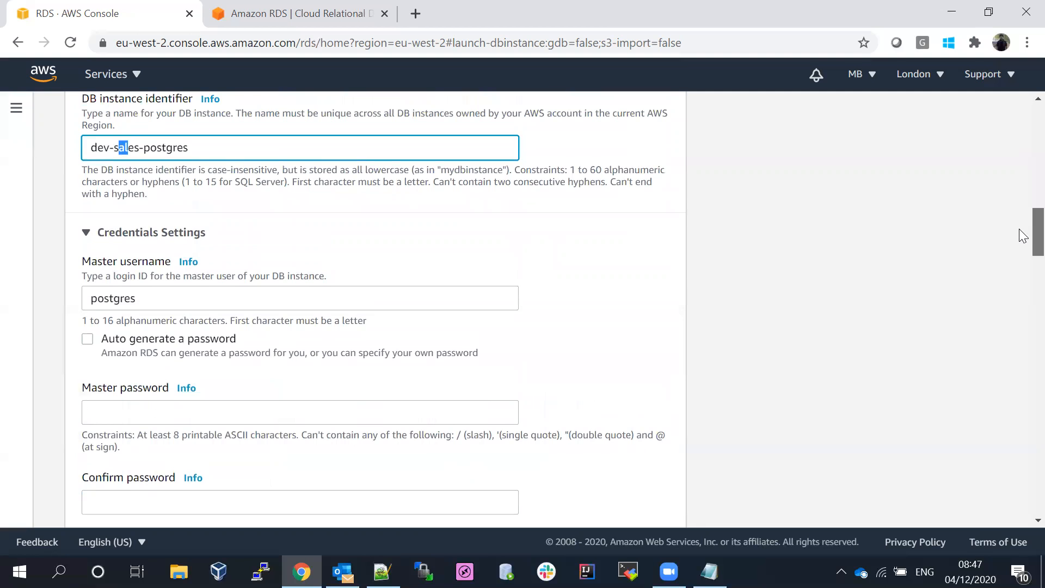
{"action": "scroll", "coordinate": [1024, 235], "scroll_direction": "down", "scroll_amount": 6}
{"action": "scroll", "coordinate": [1023, 236], "scroll_direction": "up", "scroll_amount": 4}
{"action": "scroll", "coordinate": [1023, 235], "scroll_direction": "up", "scroll_amount": 6}
{"action": "scroll", "coordinate": [1023, 239], "scroll_direction": "down", "scroll_amount": 5}
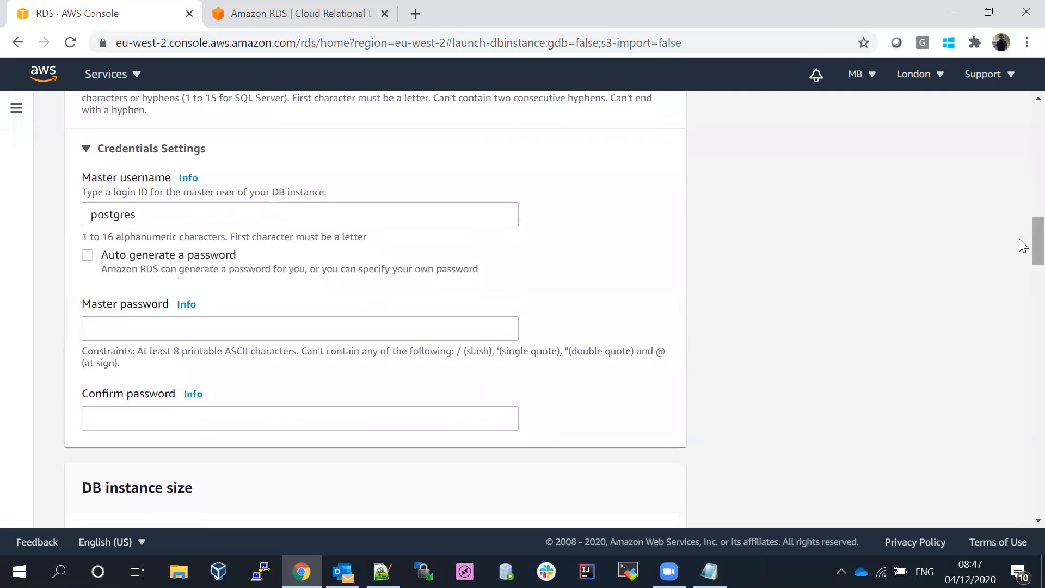
- Change the master username to postgres_dev, using an underscore instead of a hyphen
{"action": "left_click", "coordinate": [155, 212]}
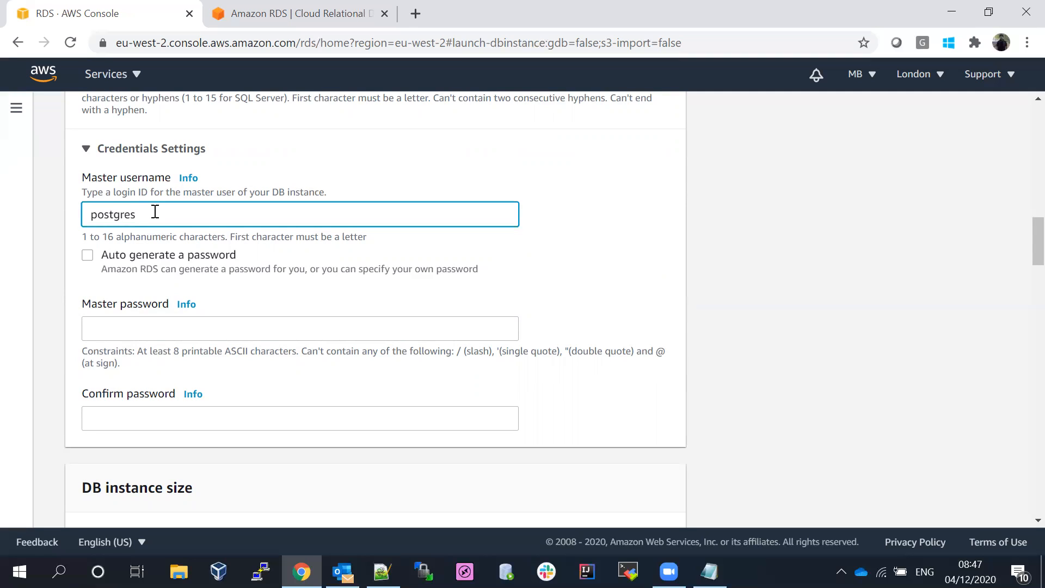
{"action": "left_click", "coordinate": [599, 186]}
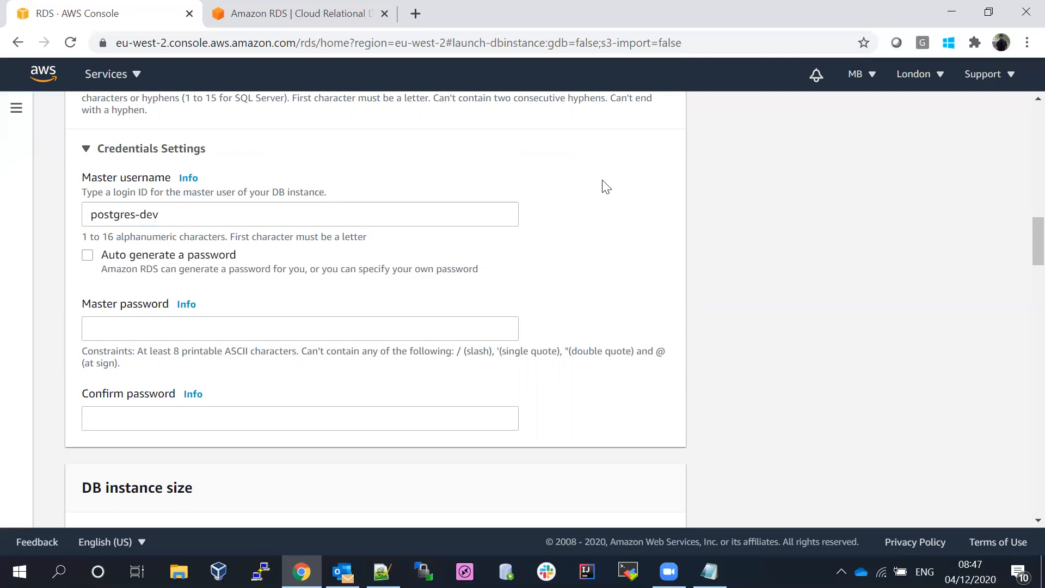
{"action": "double_click", "coordinate": [152, 217]}
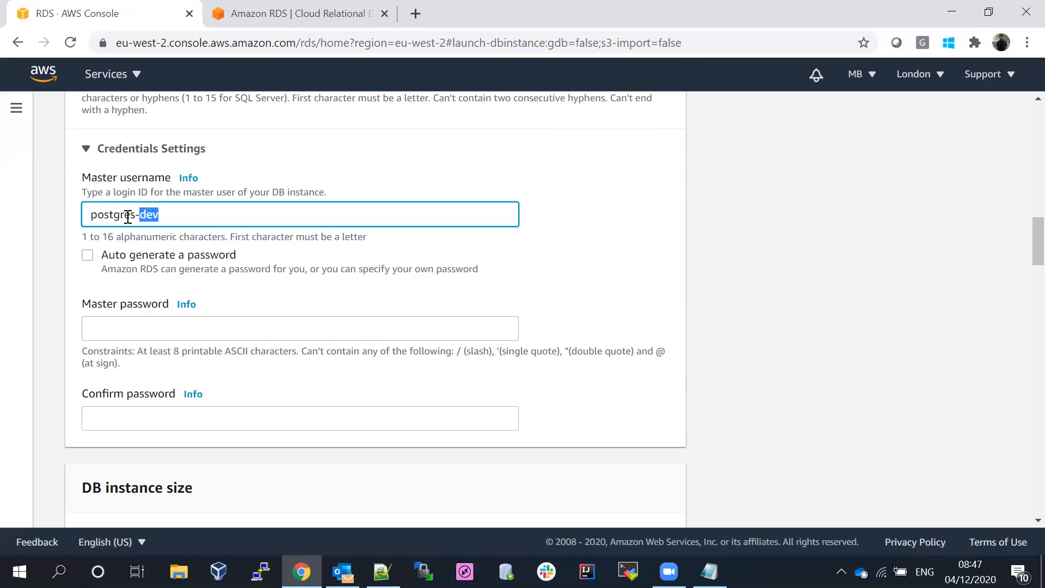
{"action": "key", "text": "BackSpace"}
{"action": "key", "text": "BackSpace"}
{"action": "type", "text": "-dev"}
{"action": "left_click", "coordinate": [580, 203]}
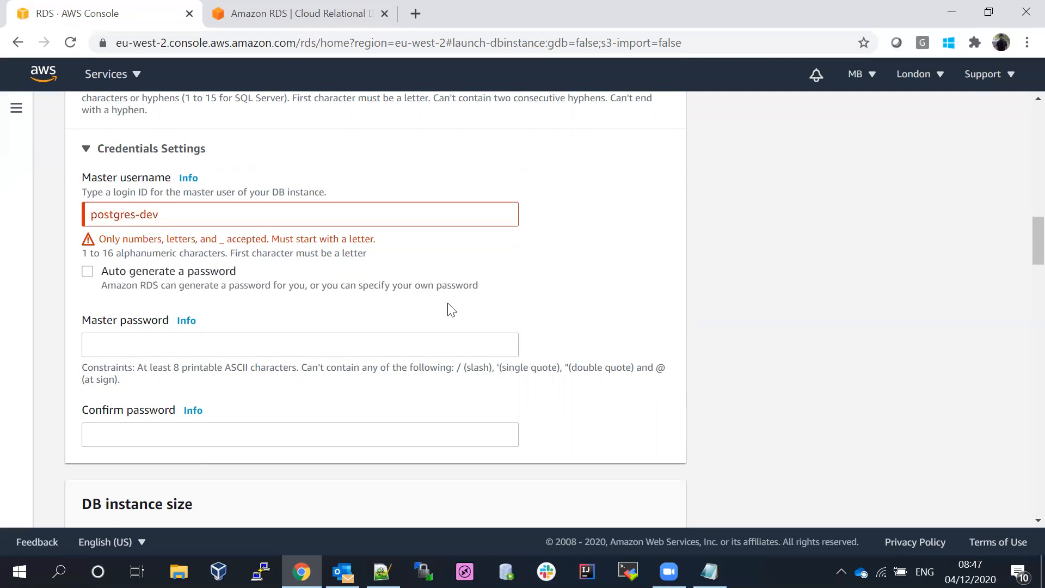
{"action": "left_click", "coordinate": [170, 212]}
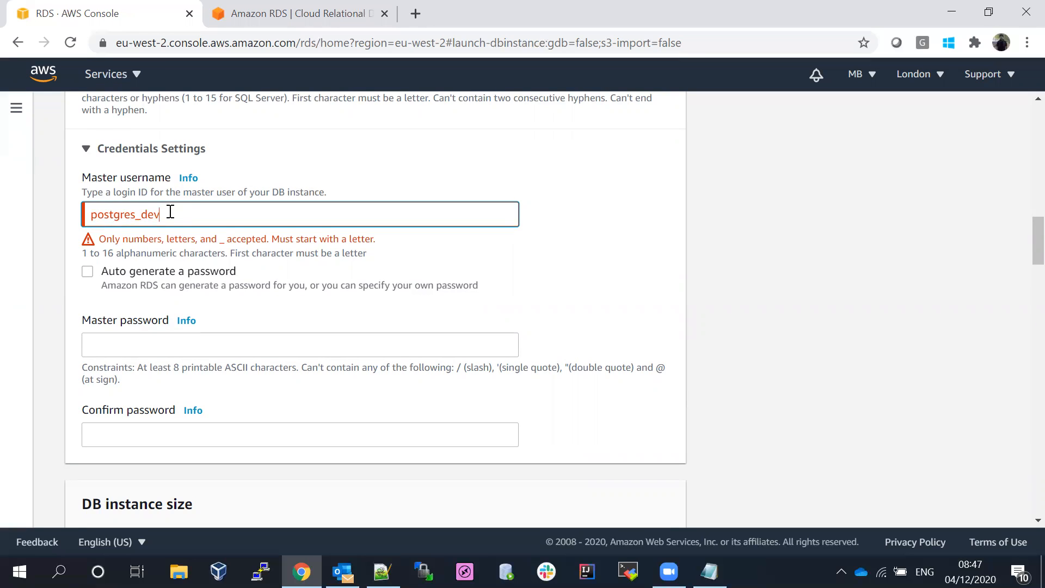
{"action": "left_click", "coordinate": [544, 260]}
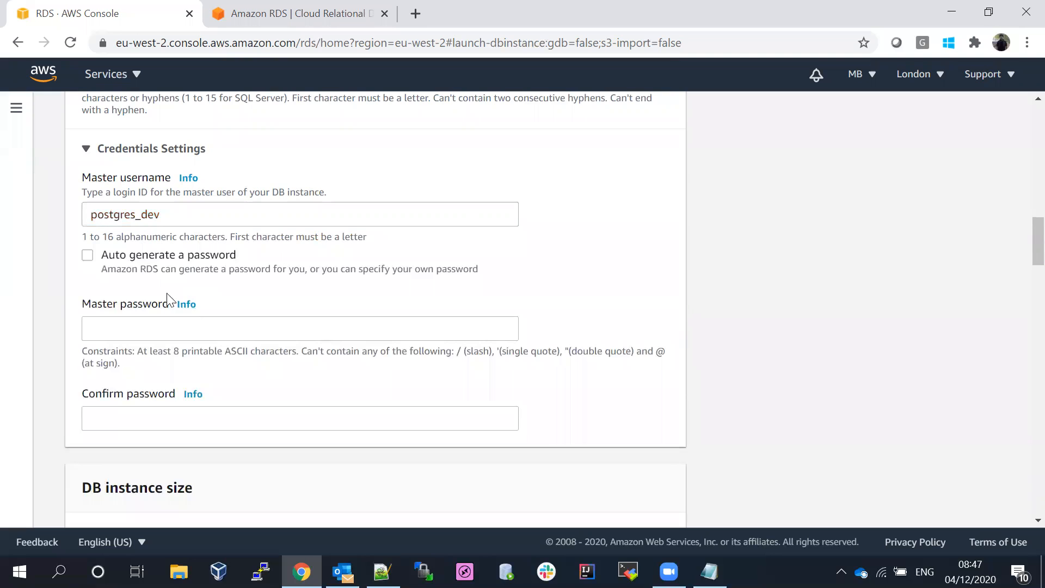
- Enter a master password and type it again in Confirm password
{"action": "left_click", "coordinate": [155, 325]}
{"action": "type", "text": "•••••••"}
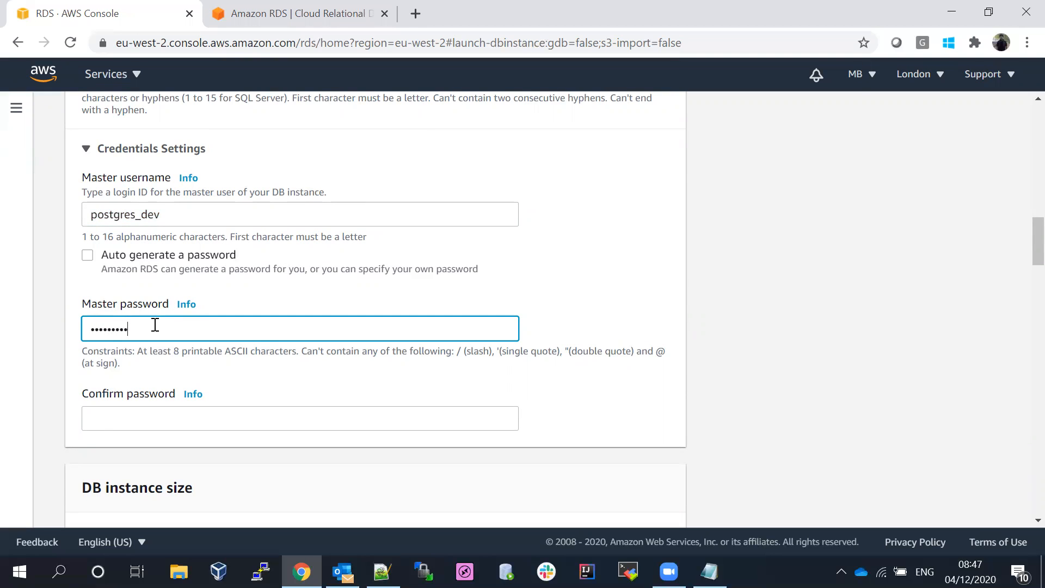
{"action": "left_click", "coordinate": [151, 420]}
{"action": "type", "text": "••••••"}
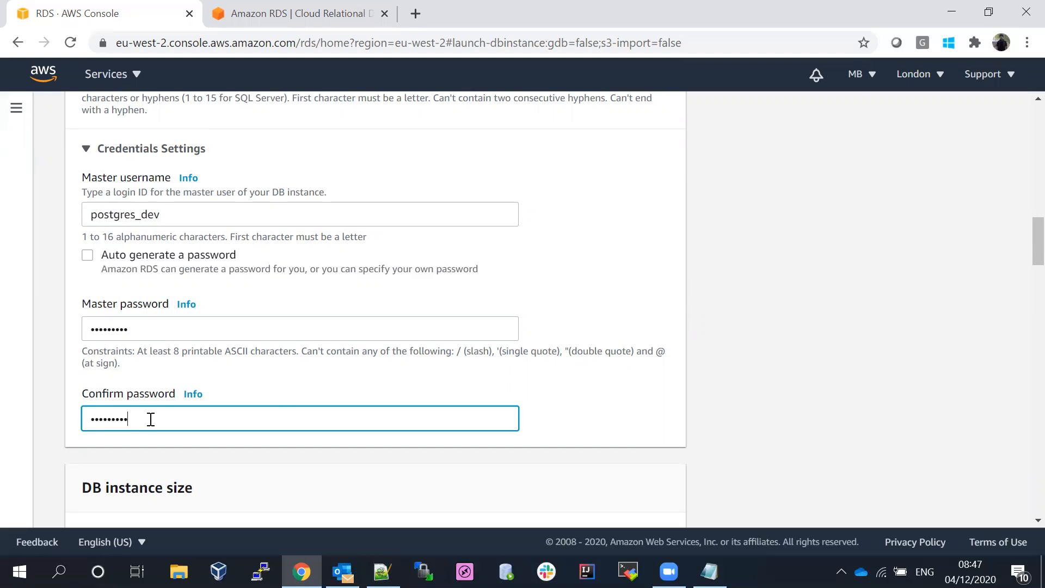
{"action": "left_click_drag", "start_coordinate": [1035, 232], "coordinate": [1022, 273]}
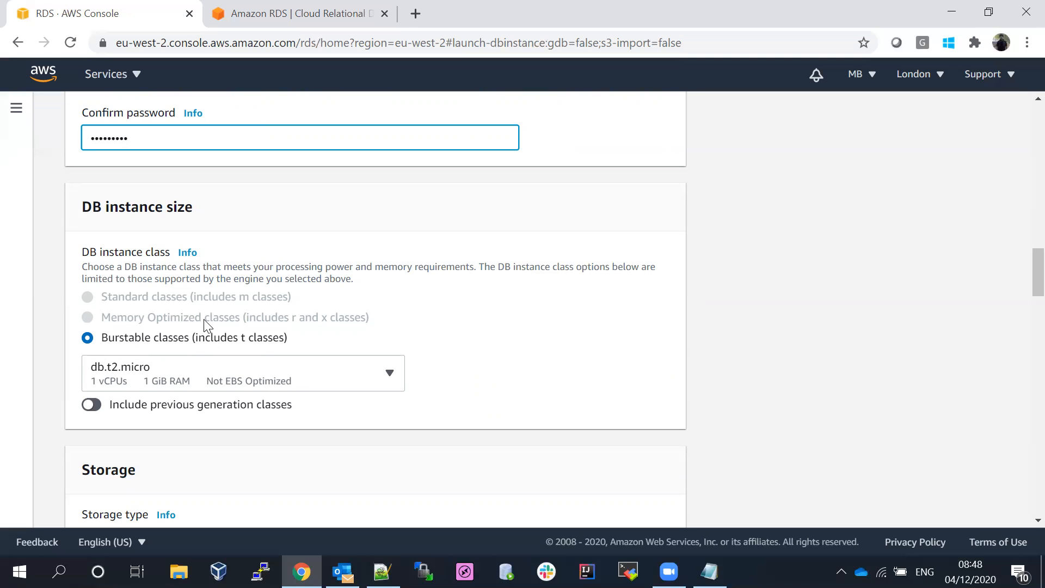
- Keep db.t2.micro as the instance class and retype the flagged confirmation password
{"action": "left_click", "coordinate": [380, 379]}
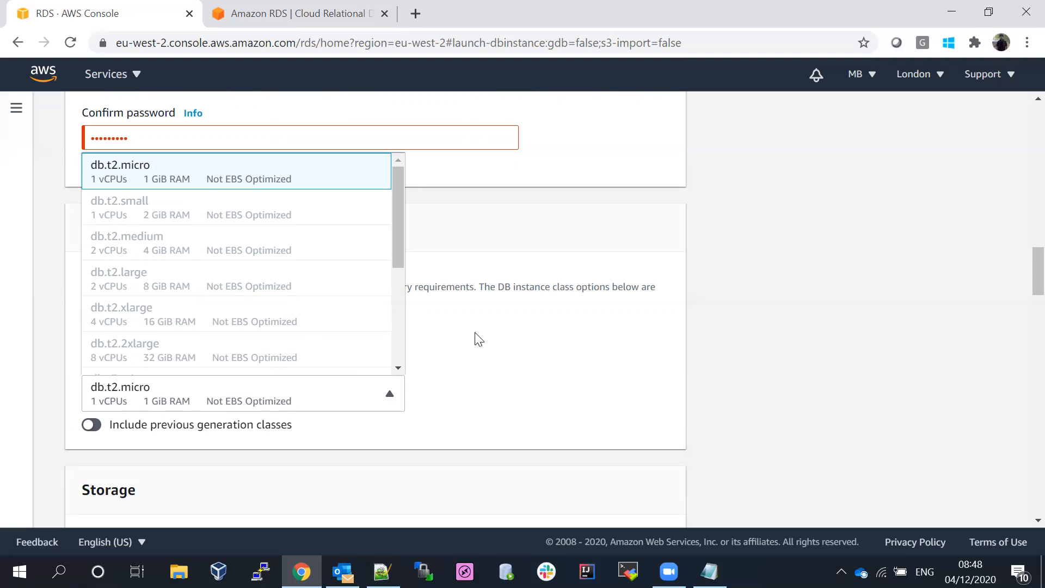
{"action": "left_click", "coordinate": [503, 359]}
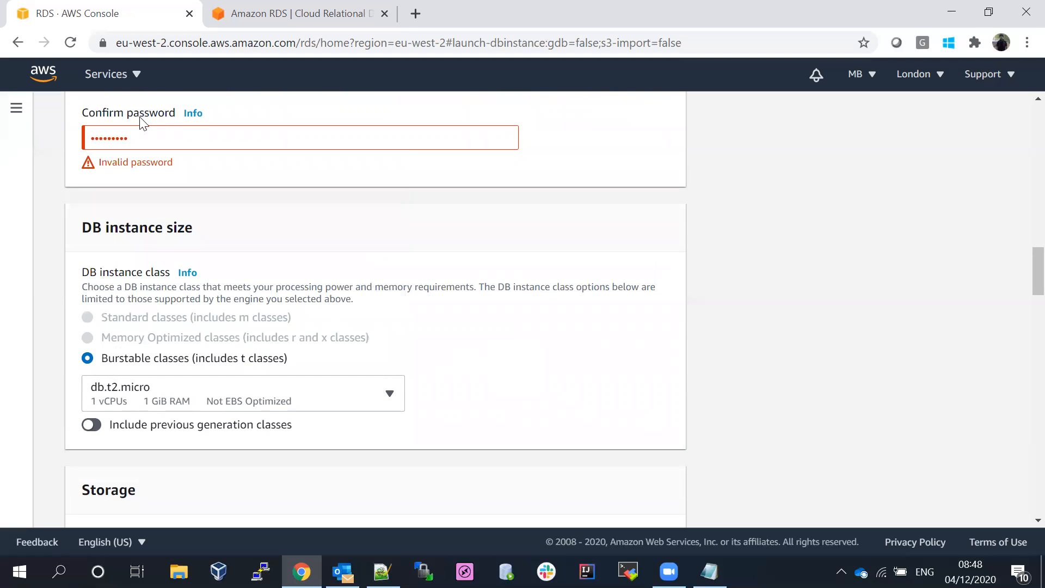
{"action": "left_click_drag", "start_coordinate": [157, 138], "coordinate": [6, 136]}
{"action": "type", "text": "•••••"}
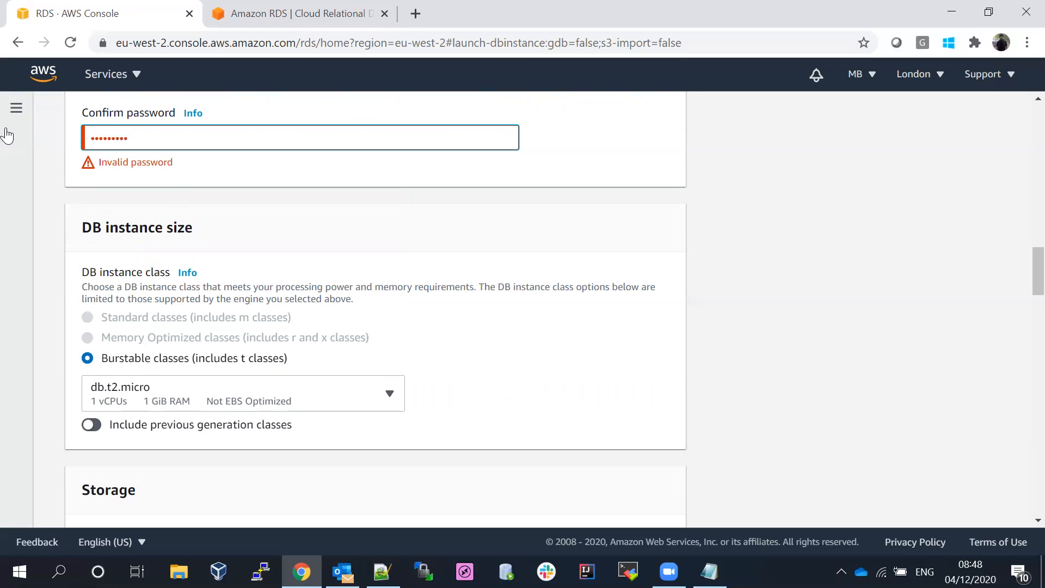
- Clear and retype the master password, then replace the confirmation password to match it
{"action": "left_click", "coordinate": [450, 364]}
{"action": "scroll", "coordinate": [1021, 278], "scroll_direction": "up", "scroll_amount": 2}
{"action": "scroll", "coordinate": [1023, 266], "scroll_direction": "up", "scroll_amount": 2}
{"action": "scroll", "coordinate": [1019, 268], "scroll_direction": "down", "scroll_amount": 2}
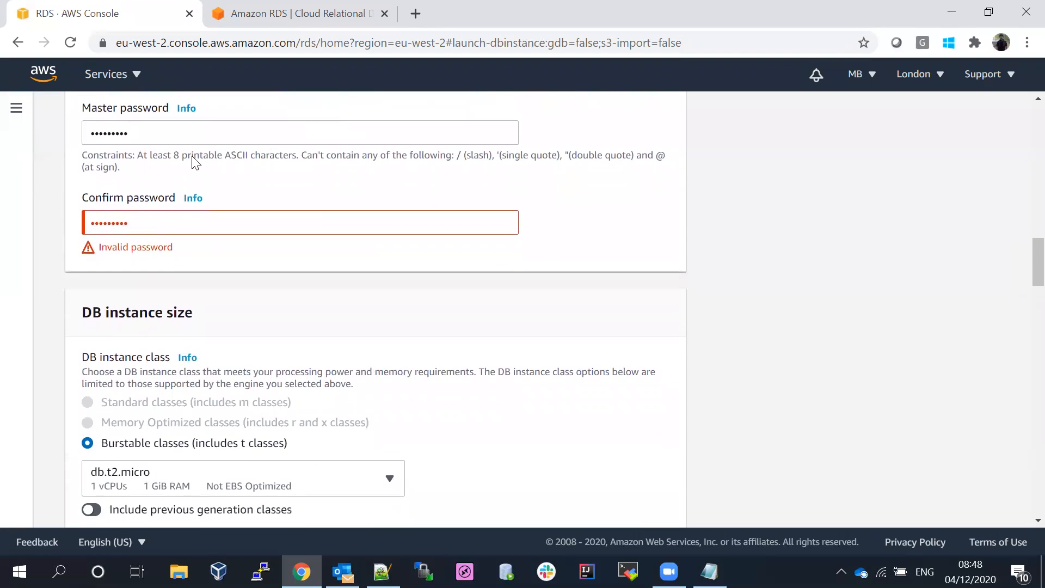
{"action": "left_click", "coordinate": [136, 133]}
{"action": "key", "text": "ctrl+a"}
{"action": "key", "text": "BackSpace"}
{"action": "type", "text": "•••••••"}
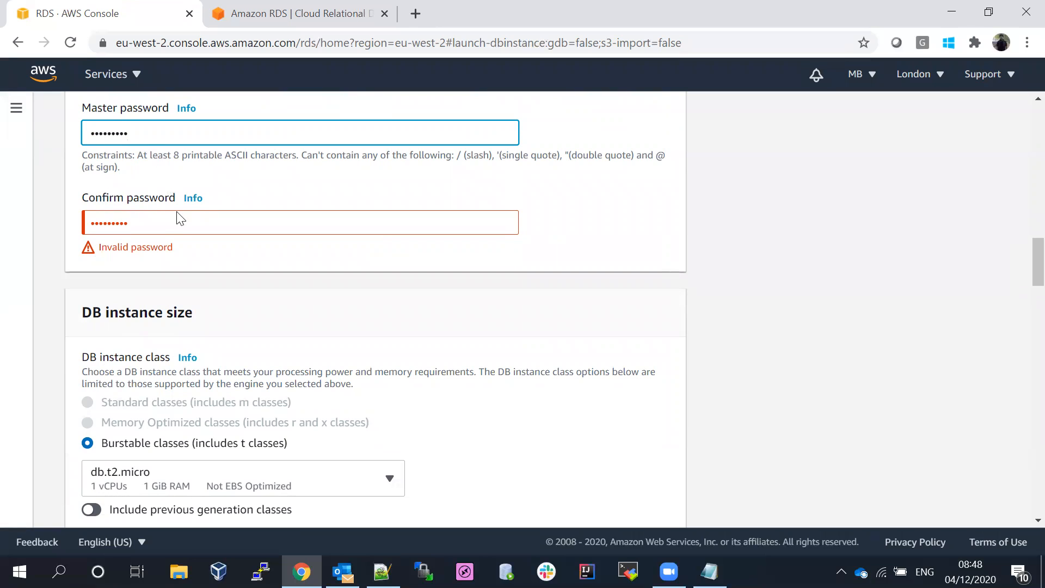
{"action": "double_click", "coordinate": [125, 229]}
{"action": "type", "text": "•••••"}
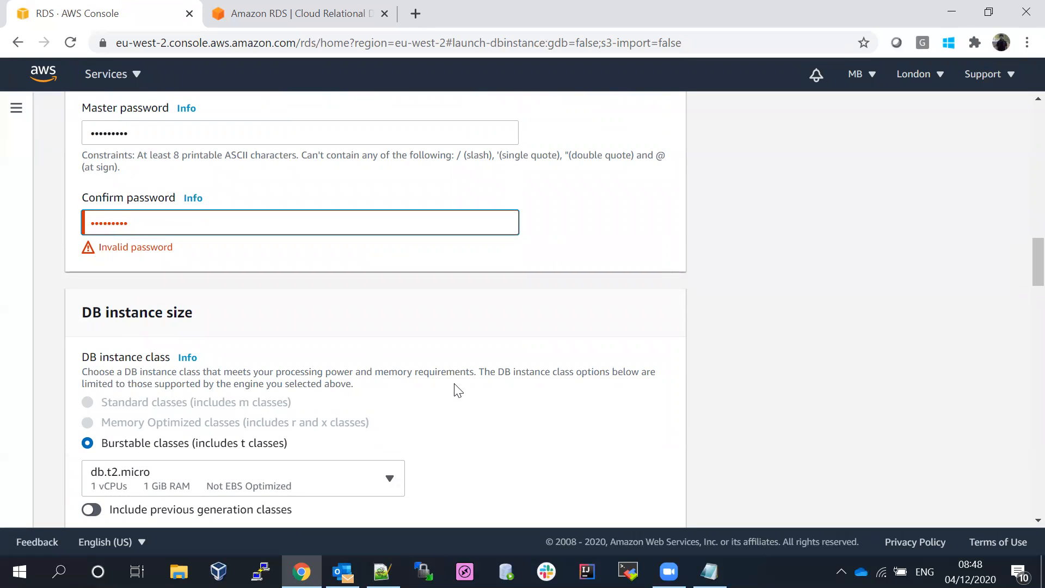
{"action": "scroll", "coordinate": [1022, 272], "scroll_direction": "down", "scroll_amount": 3}
{"action": "scroll", "coordinate": [1022, 294], "scroll_direction": "down", "scroll_amount": 2}
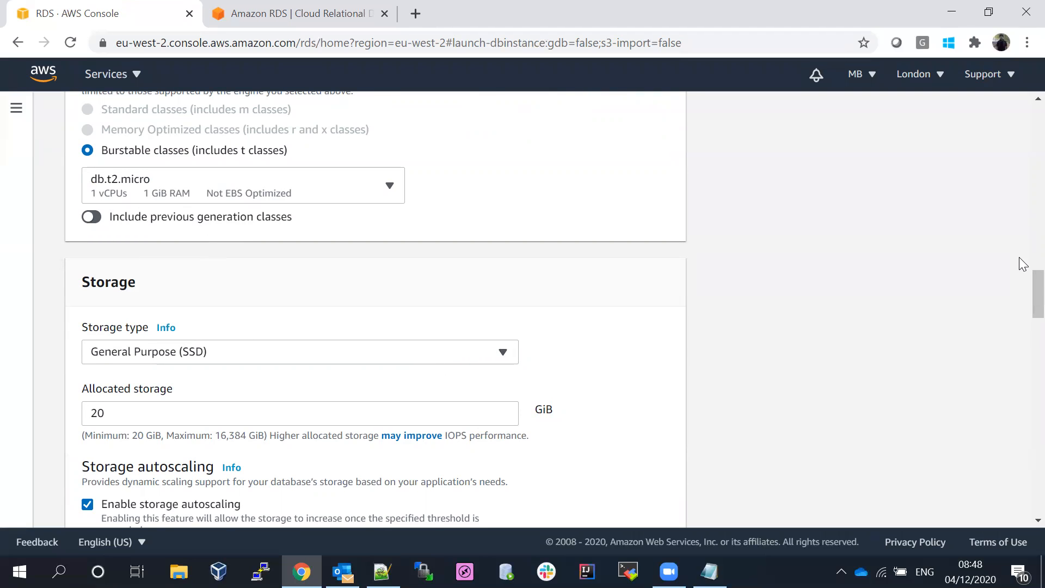
{"action": "scroll", "coordinate": [1023, 284], "scroll_direction": "down", "scroll_amount": 1}
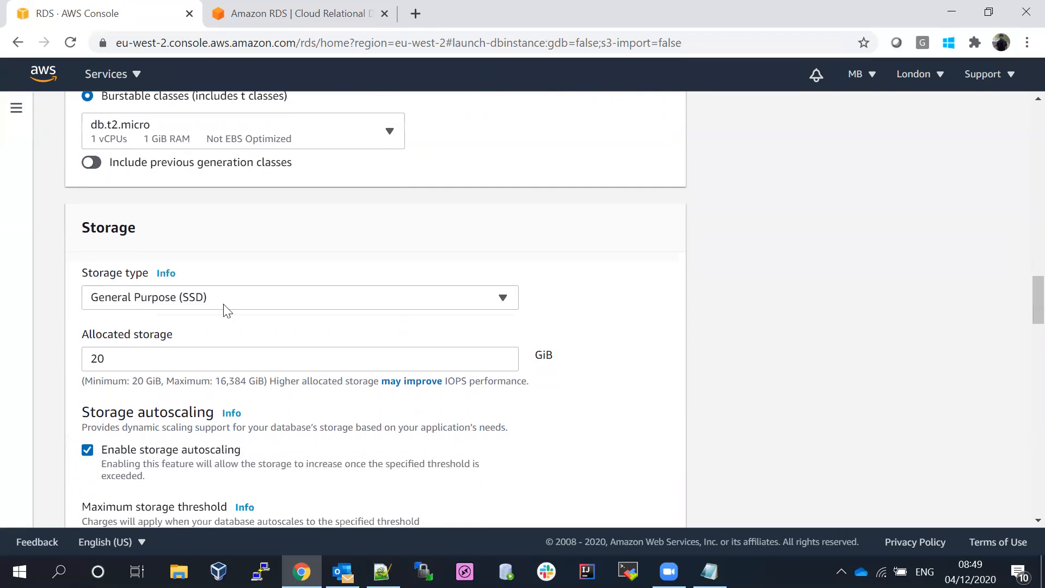
{"action": "left_click", "coordinate": [207, 303]}
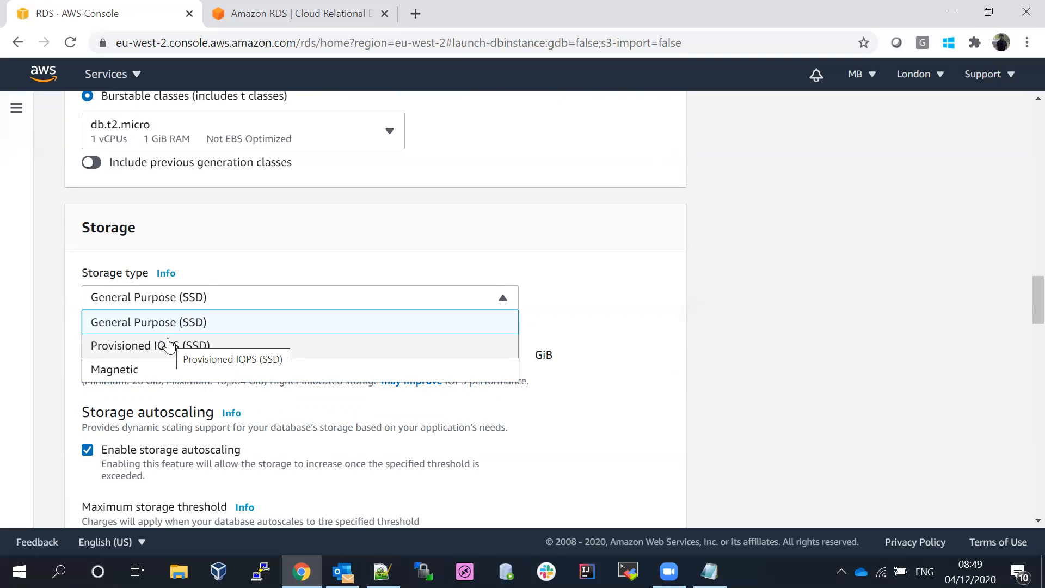
{"action": "left_click", "coordinate": [156, 324]}
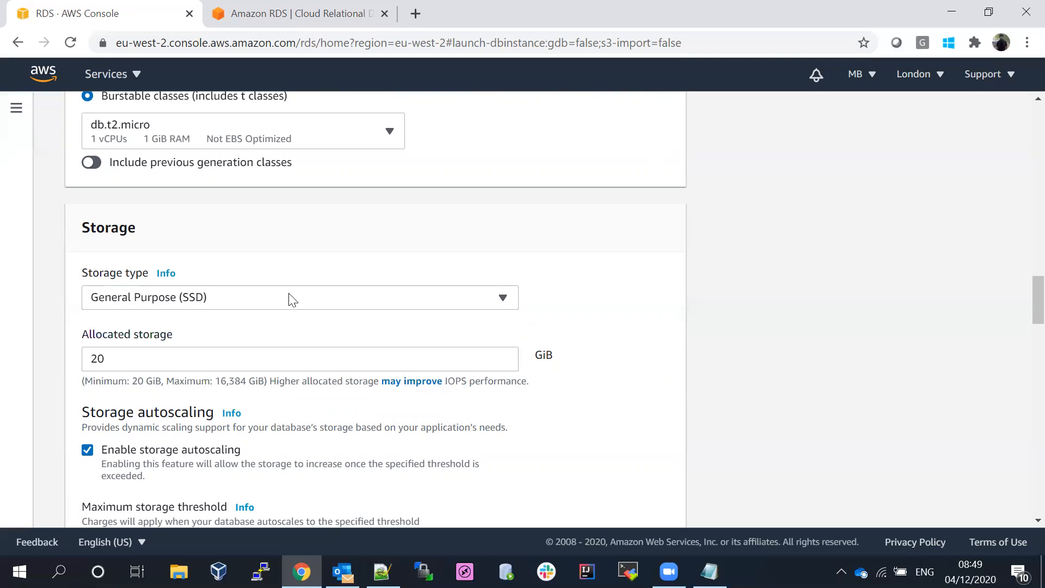
{"action": "scroll", "coordinate": [1022, 315], "scroll_direction": "down", "scroll_amount": 2}
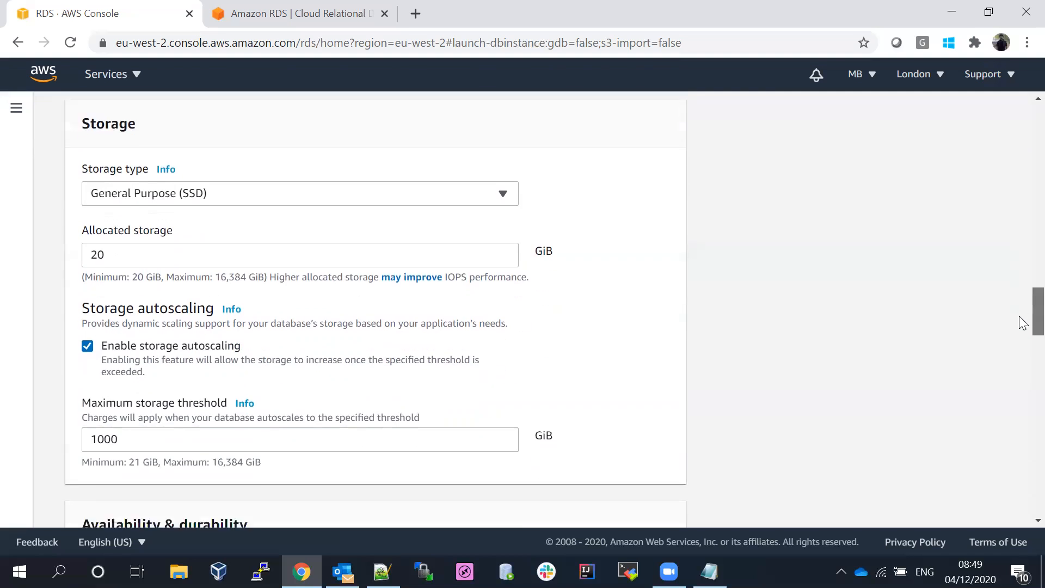
{"action": "scroll", "coordinate": [1020, 318], "scroll_direction": "down", "scroll_amount": 1}
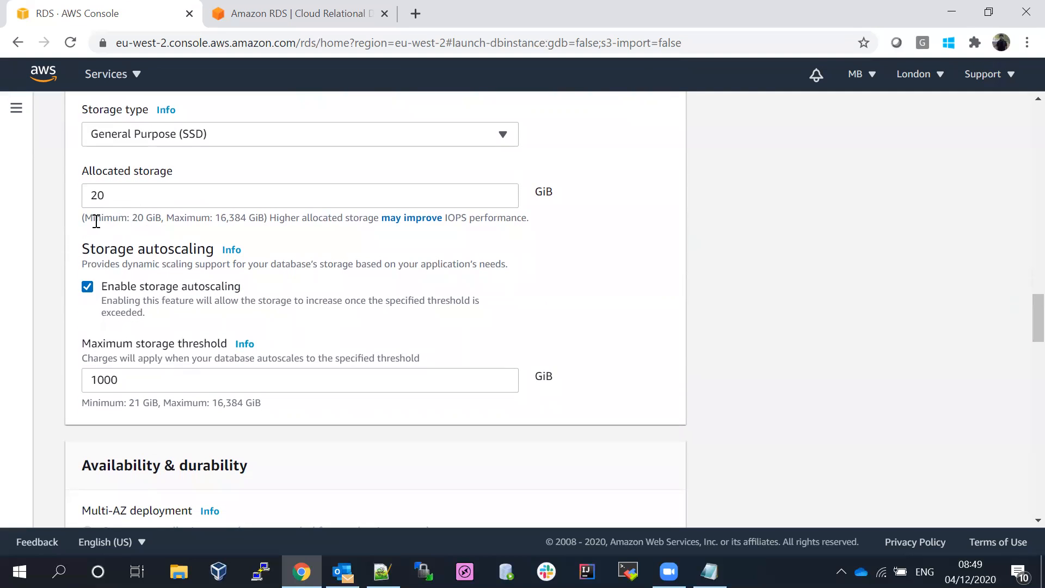
{"action": "left_click_drag", "start_coordinate": [86, 218], "coordinate": [155, 217]}
{"action": "left_click_drag", "start_coordinate": [221, 218], "coordinate": [255, 219]}
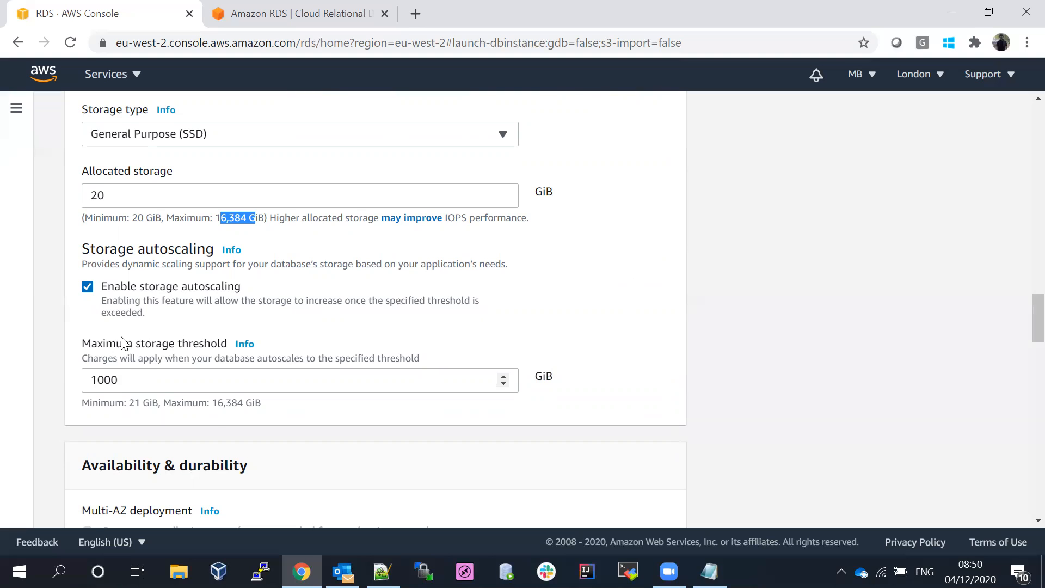
- Uncheck Enable storage autoscaling, leaving a fixed 20 GiB General Purpose (SSD) allocation
{"action": "left_click", "coordinate": [88, 287]}
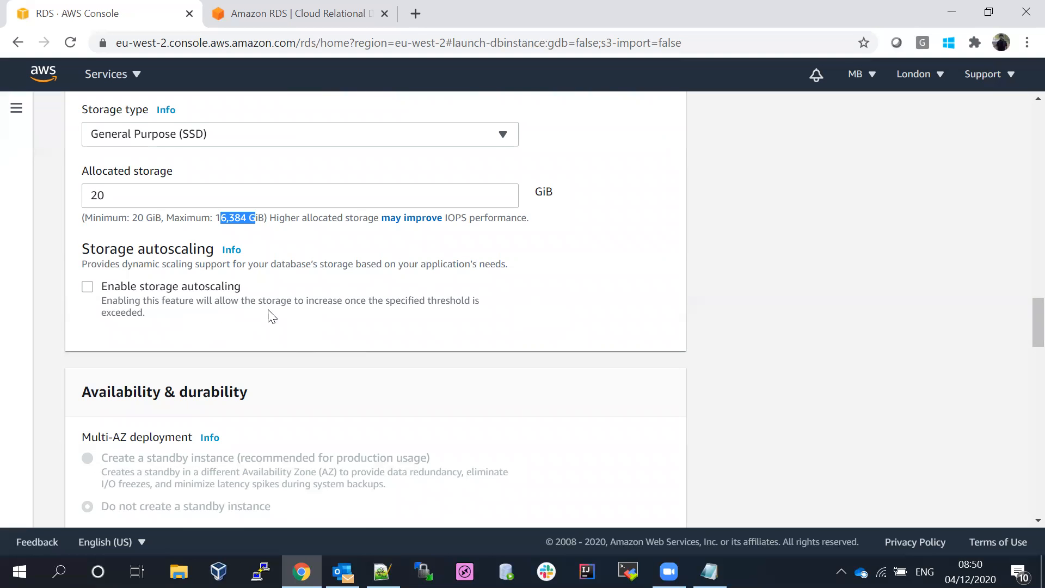
{"action": "scroll", "coordinate": [1022, 331], "scroll_direction": "down", "scroll_amount": 3}
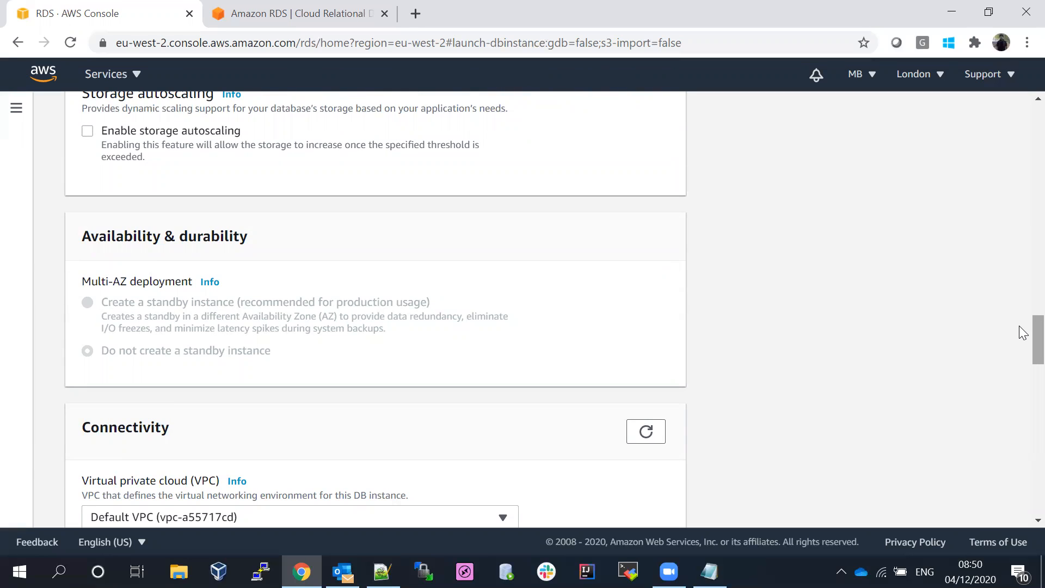
{"action": "scroll", "coordinate": [1023, 334], "scroll_direction": "down", "scroll_amount": 2}
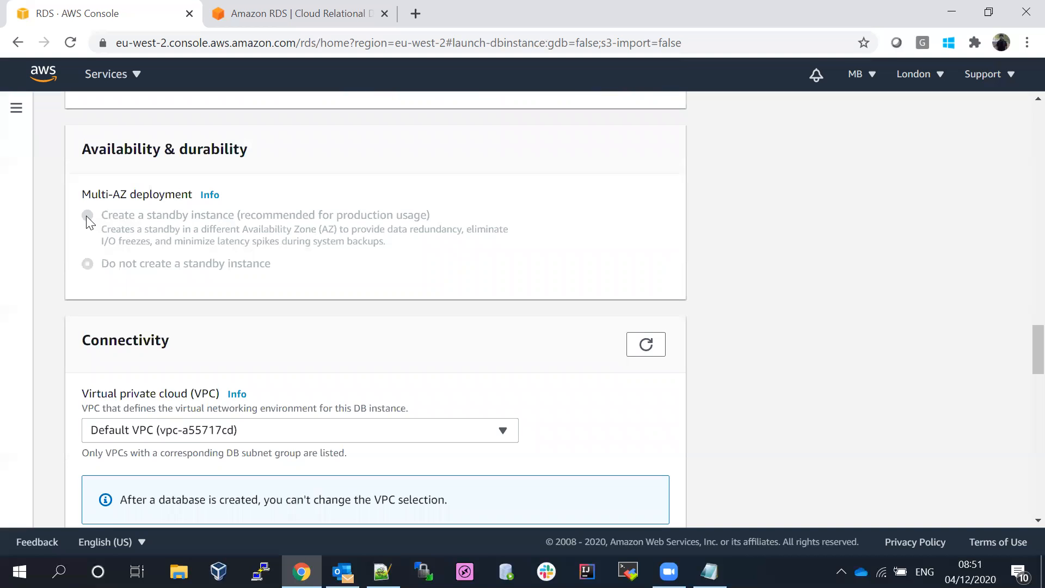
{"action": "scroll", "coordinate": [1019, 351], "scroll_direction": "down", "scroll_amount": 3}
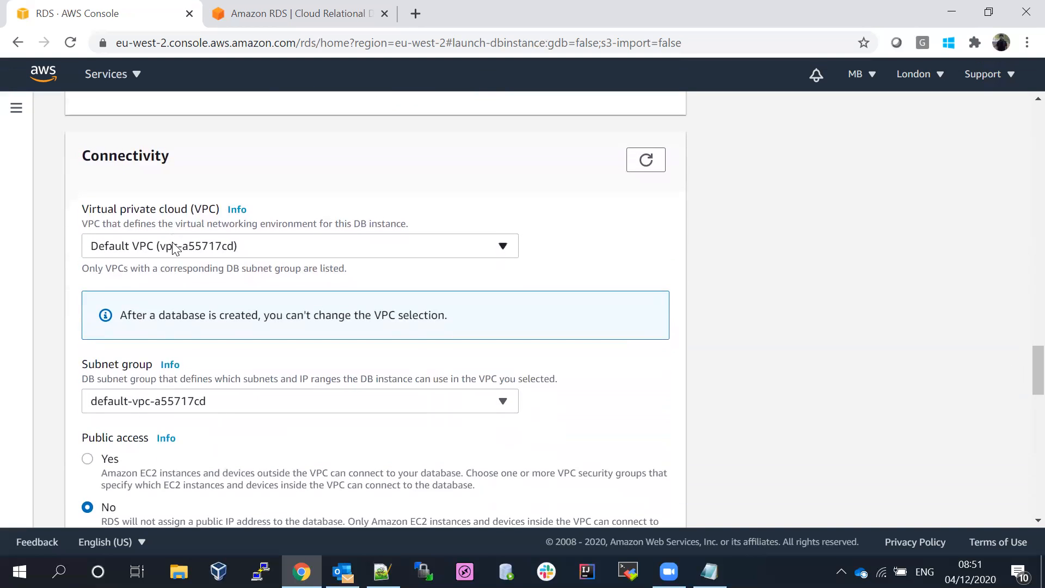
{"action": "left_click", "coordinate": [174, 249]}
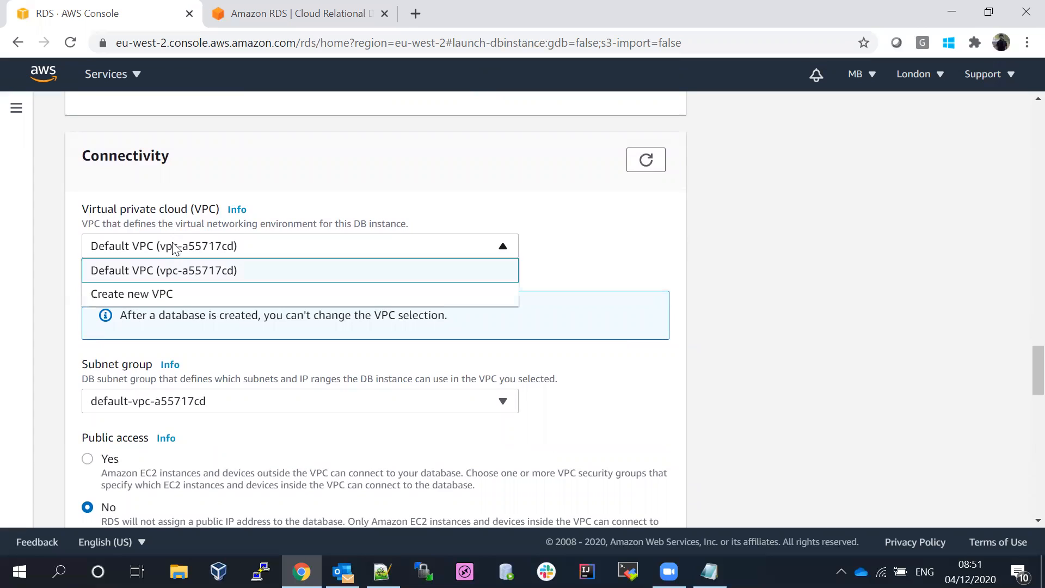
{"action": "left_click", "coordinate": [174, 249]}
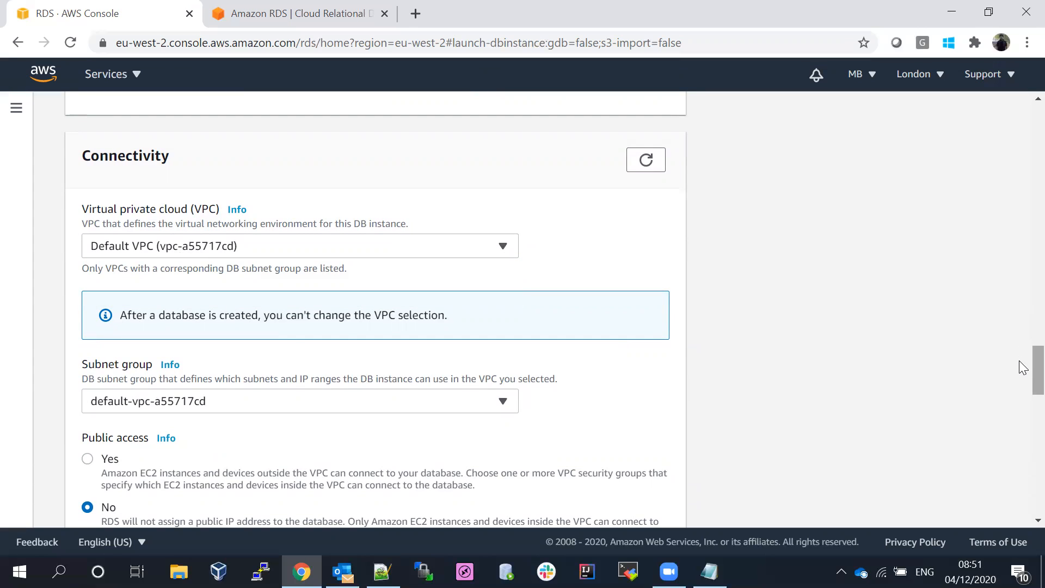
{"action": "scroll", "coordinate": [1024, 375], "scroll_direction": "down", "scroll_amount": 3}
{"action": "left_click", "coordinate": [189, 233]}
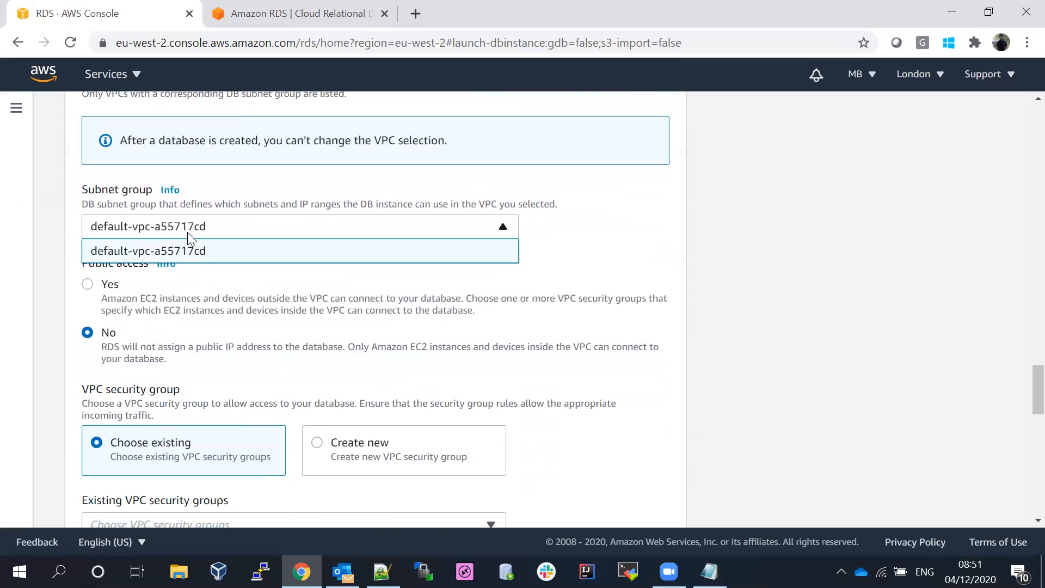
{"action": "left_click", "coordinate": [189, 238]}
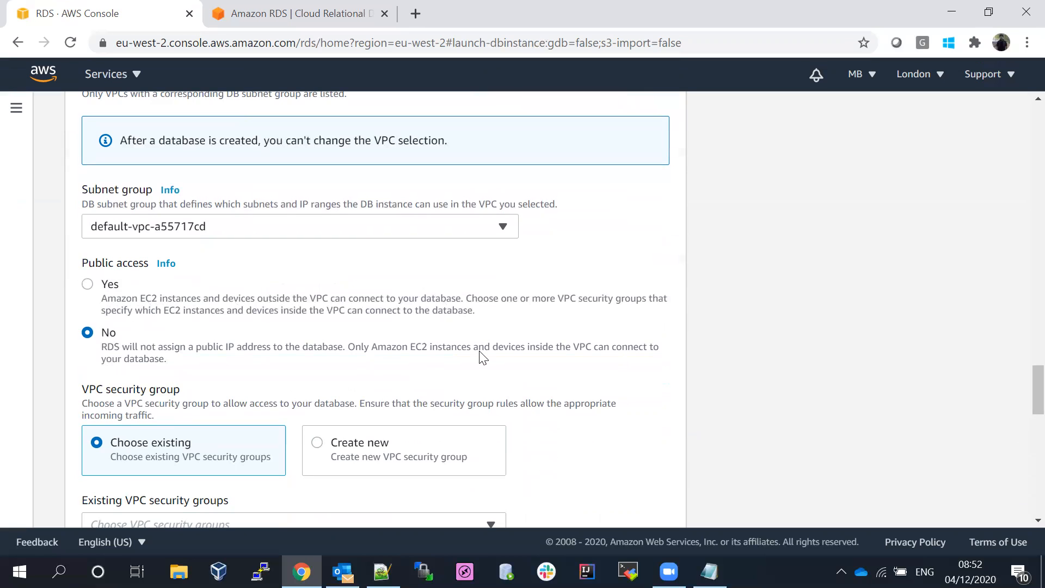
{"action": "scroll", "coordinate": [1019, 368], "scroll_direction": "down", "scroll_amount": 3}
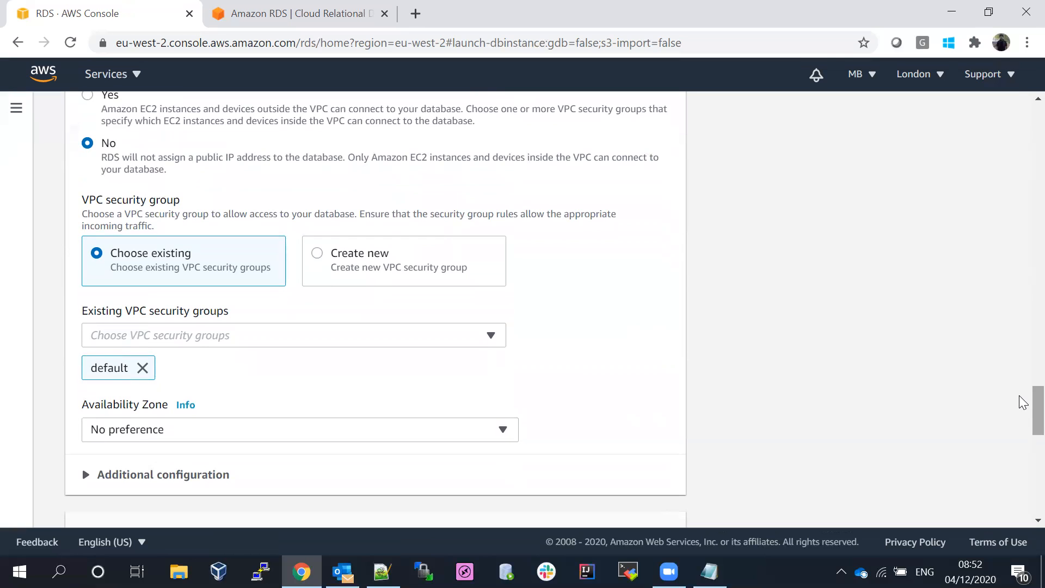
{"action": "scroll", "coordinate": [1023, 402], "scroll_direction": "down", "scroll_amount": 1}
{"action": "scroll", "coordinate": [1024, 402], "scroll_direction": "up", "scroll_amount": 1}
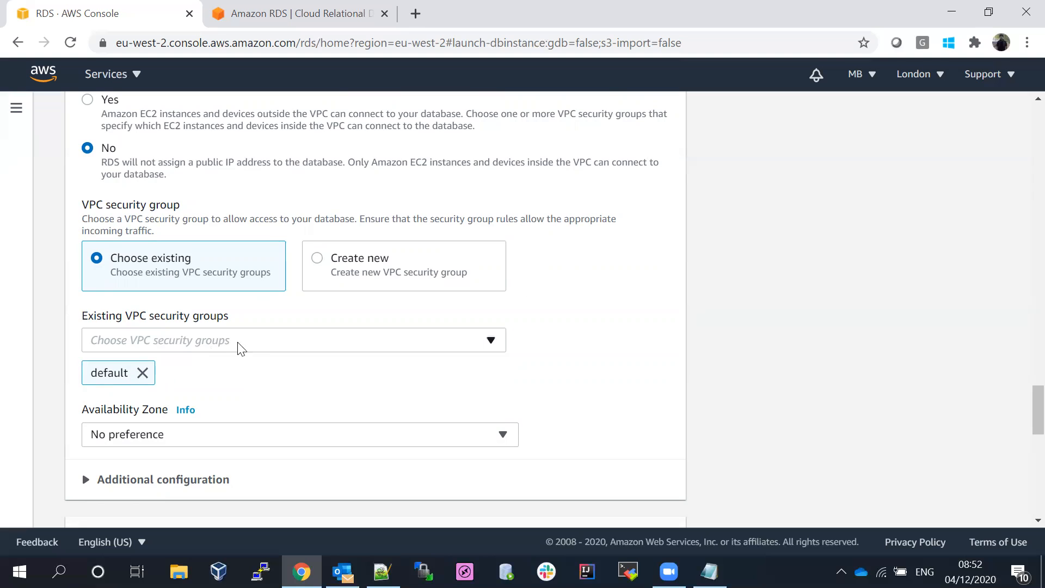
- Keep only the default VPC security group for the new database
{"action": "left_click", "coordinate": [254, 349]}
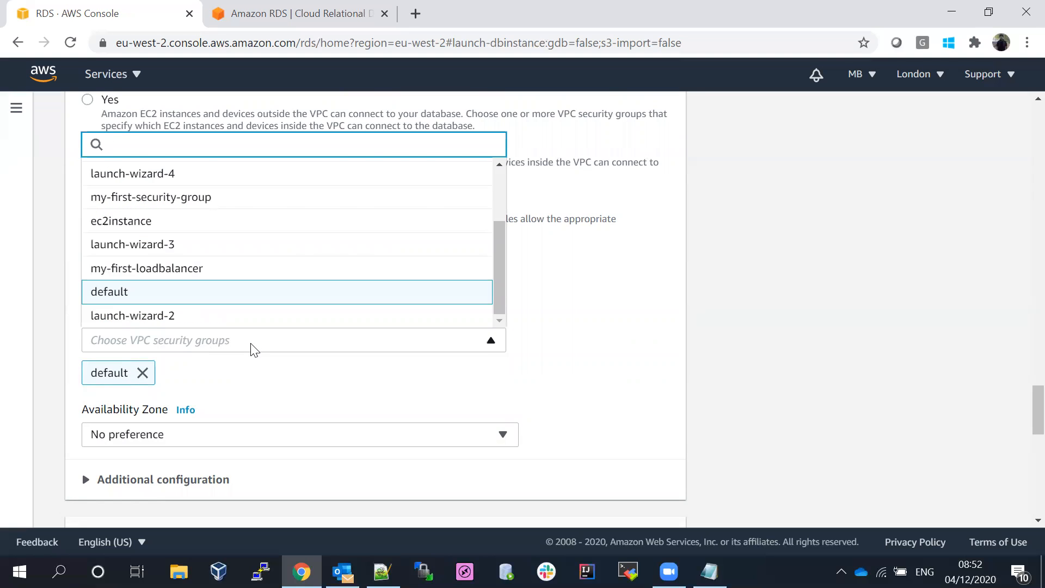
{"action": "left_click", "coordinate": [254, 349]}
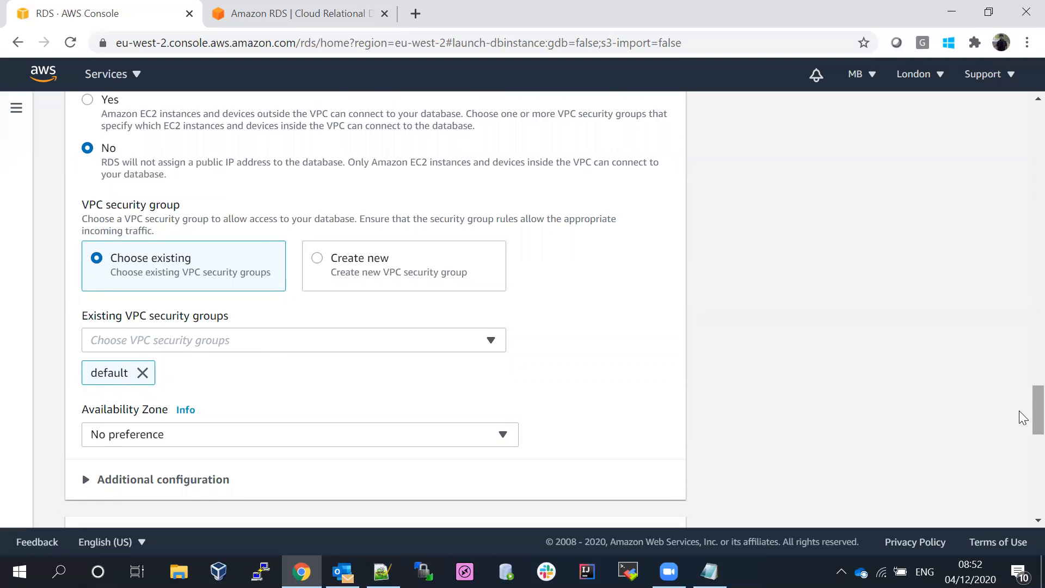
{"action": "left_click_drag", "start_coordinate": [1025, 420], "coordinate": [1026, 431]}
- Place the database in availability zone eu-west-2a, after briefly trying a different zone
{"action": "left_click", "coordinate": [157, 293]}
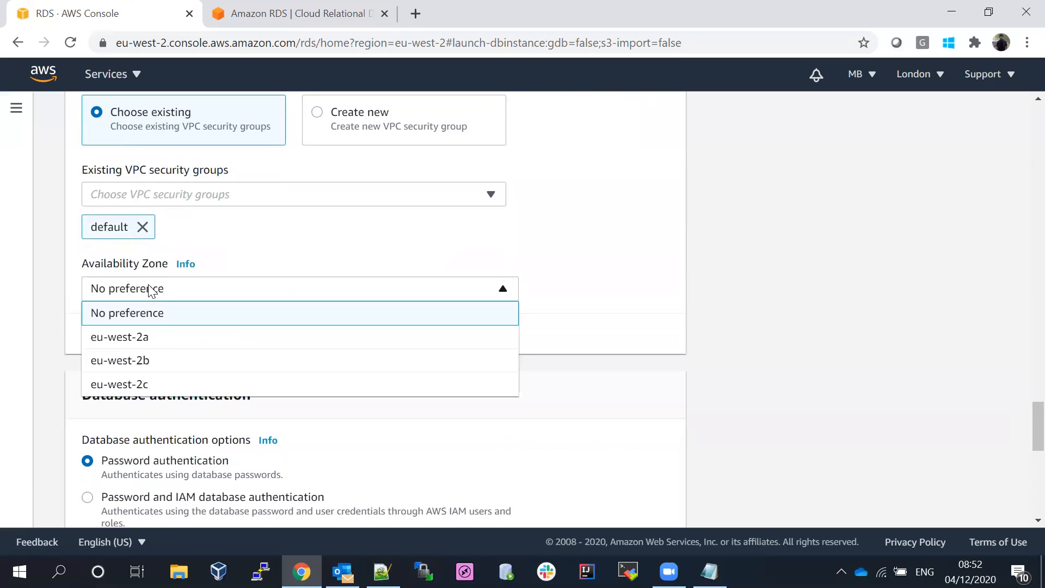
{"action": "left_click", "coordinate": [151, 340]}
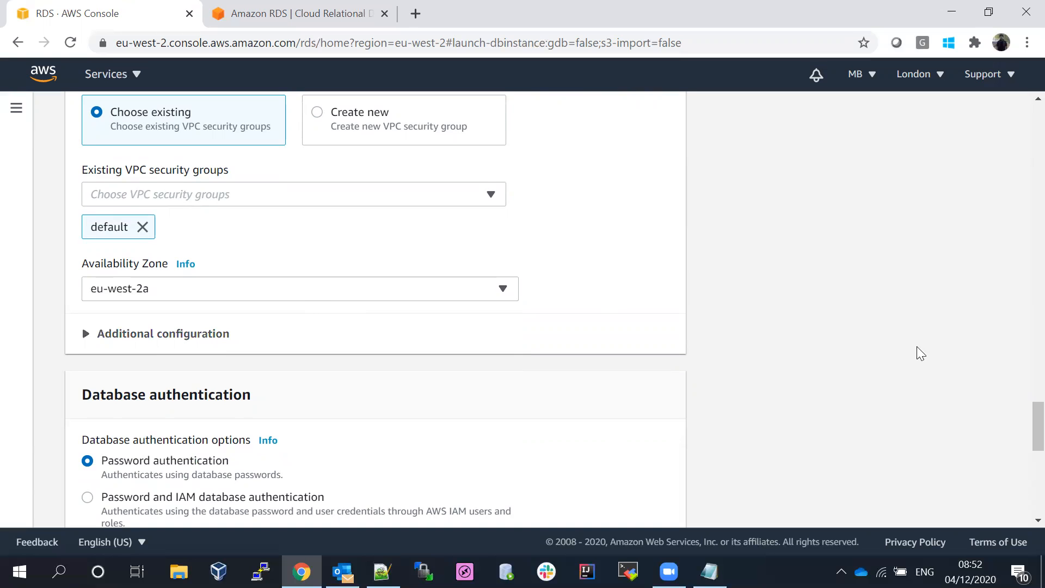
{"action": "mouse_move", "coordinate": [1019, 423]}
{"action": "left_mouse_down"}
{"action": "mouse_move", "coordinate": [1019, 332]}
{"action": "mouse_move", "coordinate": [1026, 440]}
{"action": "left_mouse_up"}
{"action": "left_click", "coordinate": [159, 178]}
{"action": "left_click", "coordinate": [158, 175]}
{"action": "left_click", "coordinate": [159, 179]}
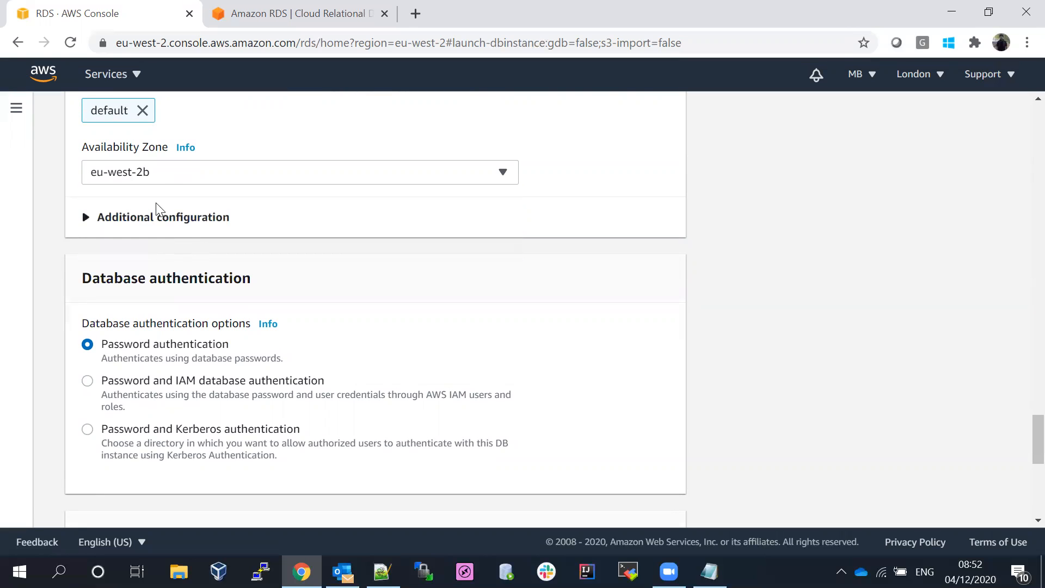
{"action": "left_click", "coordinate": [146, 176]}
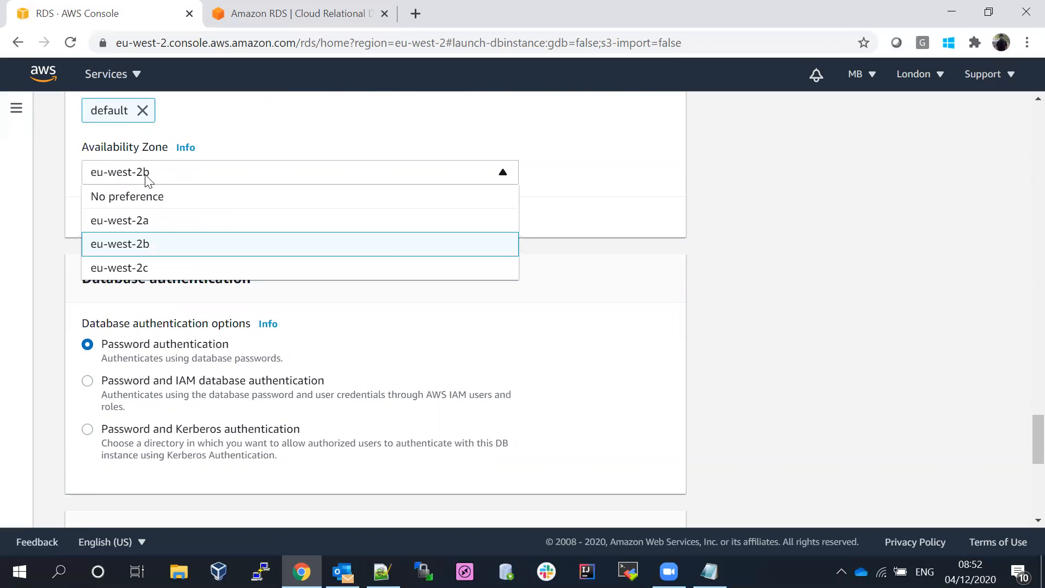
{"action": "left_click", "coordinate": [159, 220]}
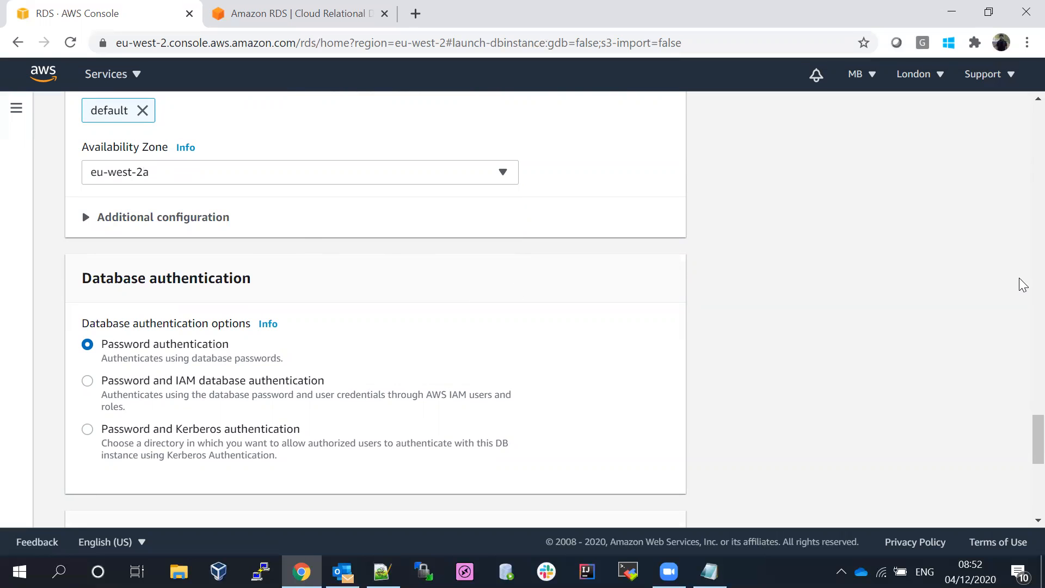
- Expand Connectivity's Additional configuration to check that the database port is 5432
{"action": "scroll", "coordinate": [1024, 452], "scroll_direction": "down", "scroll_amount": 3}
{"action": "scroll", "coordinate": [1024, 462], "scroll_direction": "down", "scroll_amount": 3}
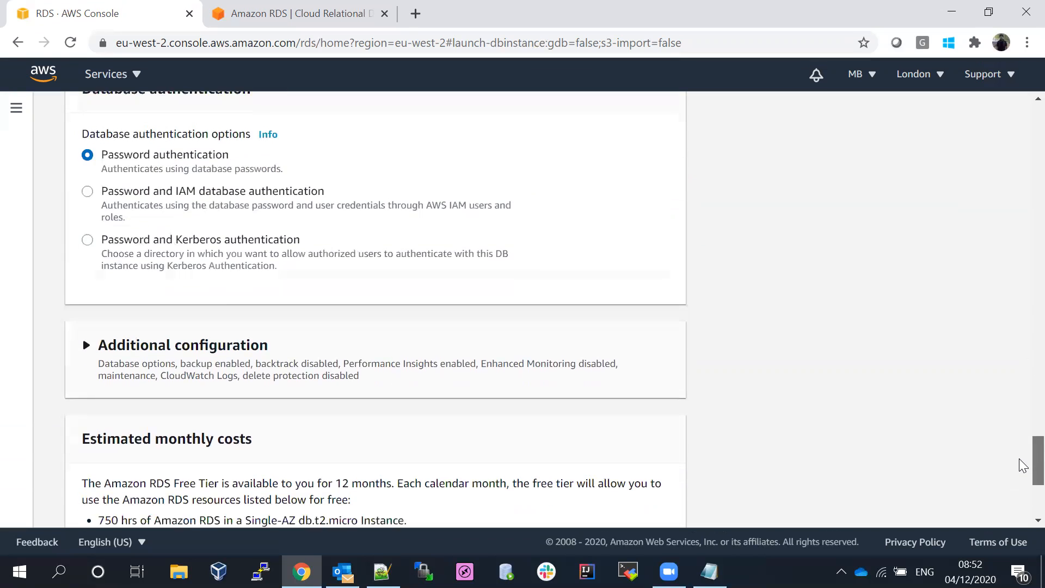
{"action": "scroll", "coordinate": [1024, 477], "scroll_direction": "up", "scroll_amount": 4}
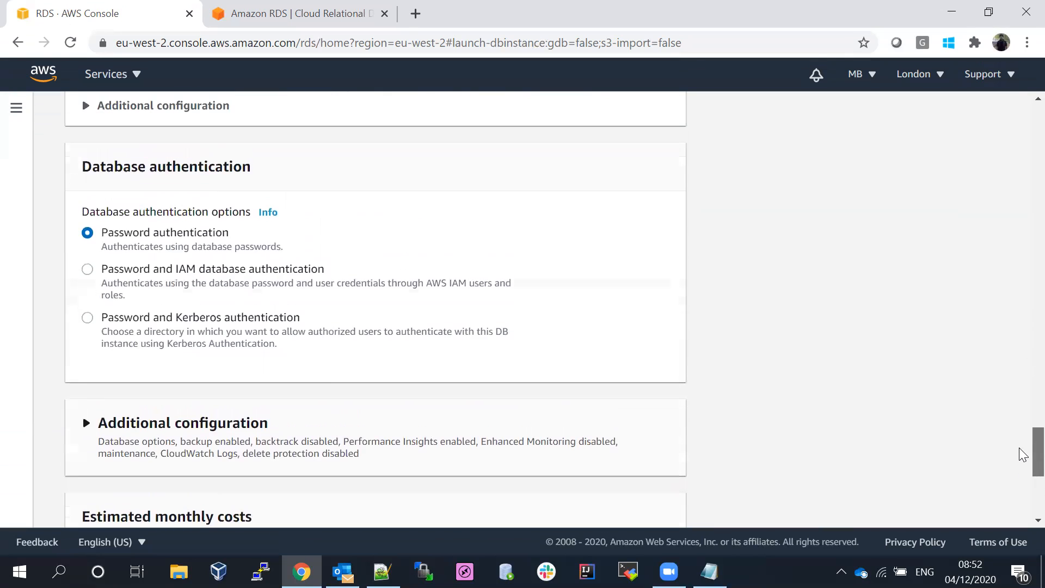
{"action": "scroll", "coordinate": [1024, 452], "scroll_direction": "up", "scroll_amount": 3}
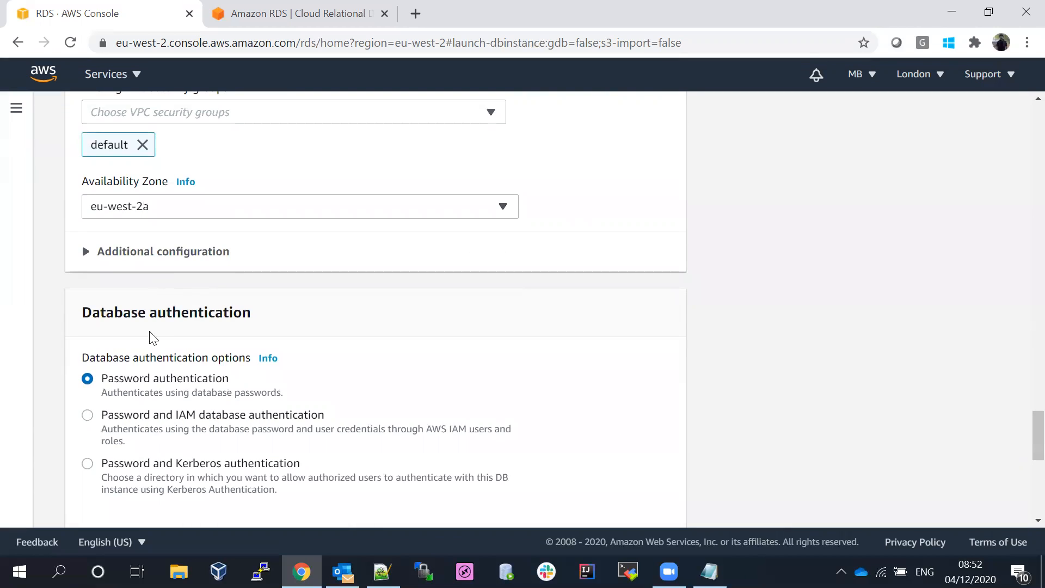
{"action": "left_click", "coordinate": [87, 254]}
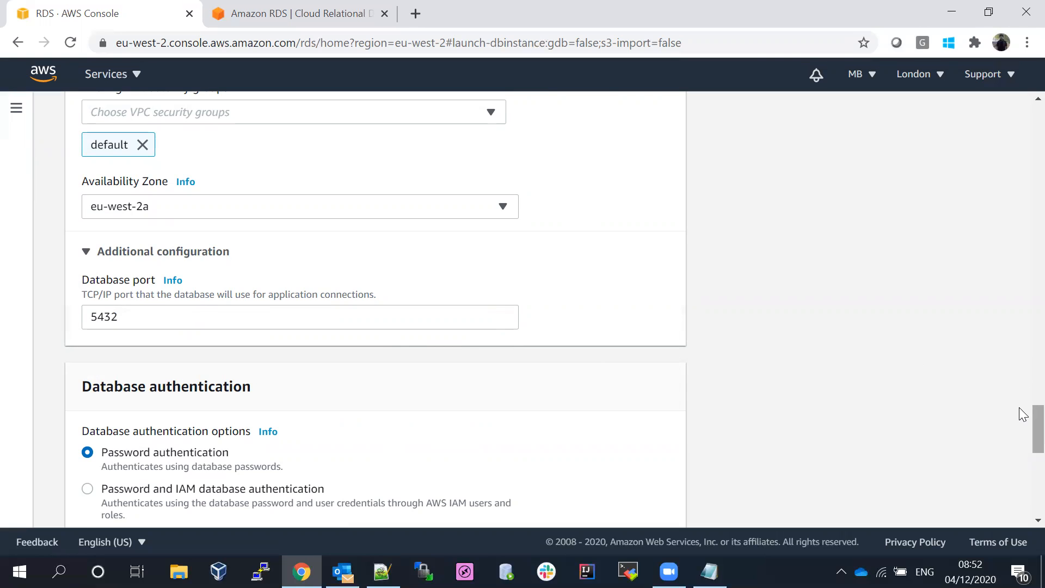
{"action": "scroll", "coordinate": [1019, 414], "scroll_direction": "down", "scroll_amount": 2}
{"action": "scroll", "coordinate": [1020, 421], "scroll_direction": "down", "scroll_amount": 5}
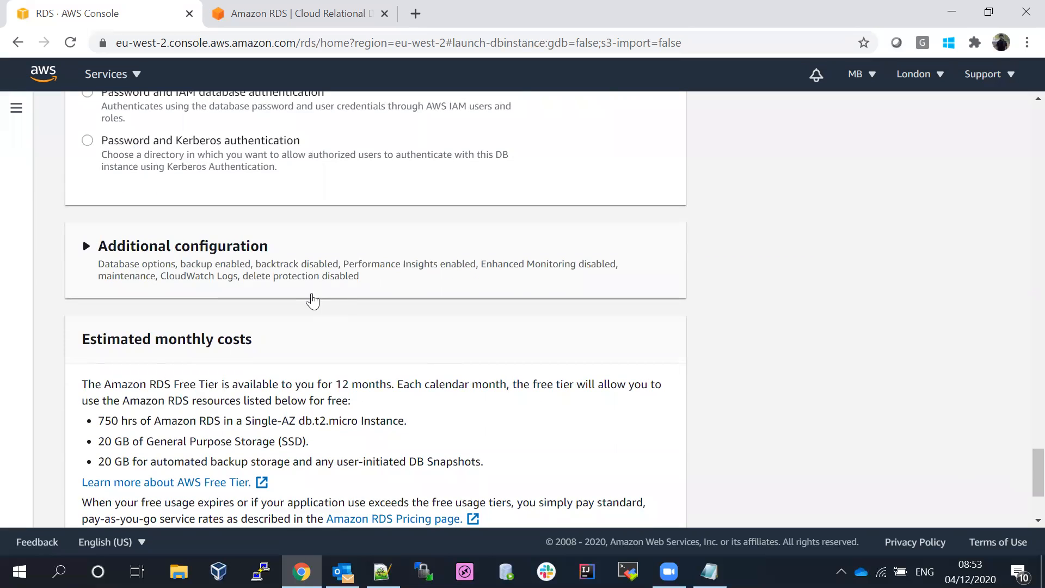
- Leave the Initial database name empty and keep the default.postgres10 parameter group
{"action": "left_click", "coordinate": [87, 248]}
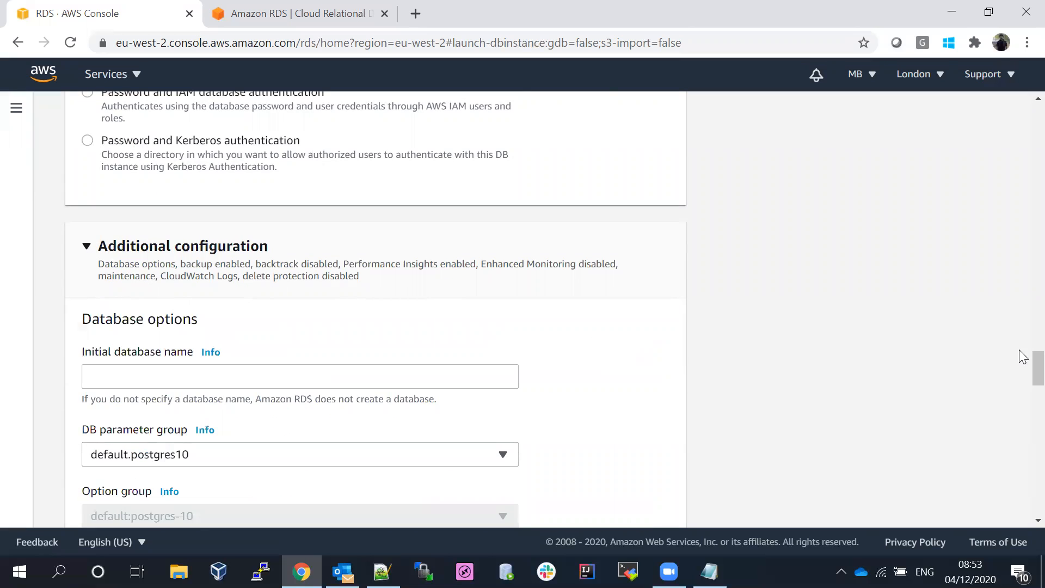
{"action": "scroll", "coordinate": [1019, 370], "scroll_direction": "down", "scroll_amount": 3}
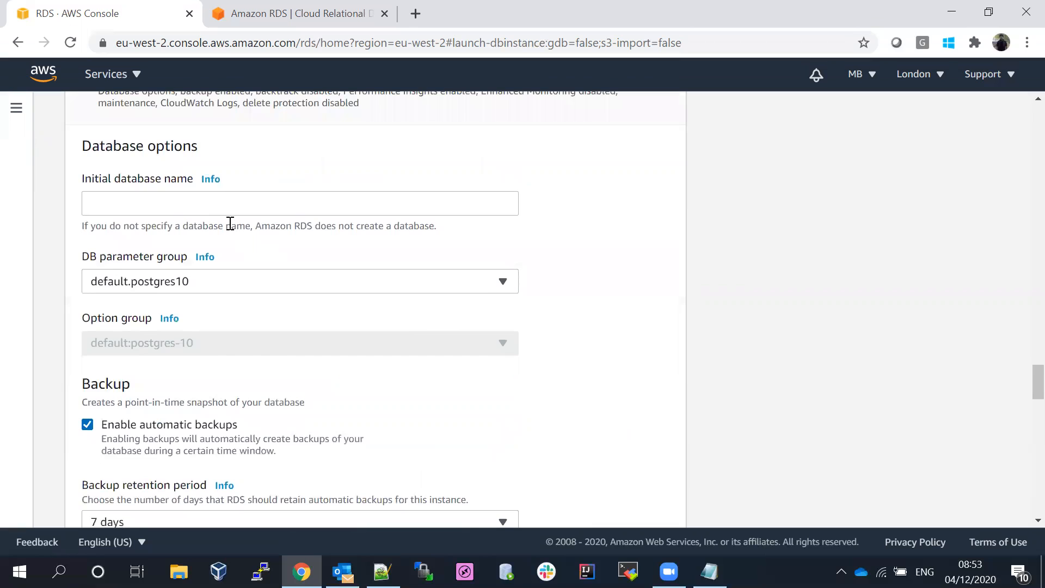
{"action": "left_click", "coordinate": [220, 207]}
{"action": "left_click", "coordinate": [375, 165]}
- Set the backup retention period to 1 day, after briefly choosing 4 days
{"action": "left_click_drag", "start_coordinate": [1039, 378], "coordinate": [1021, 391]}
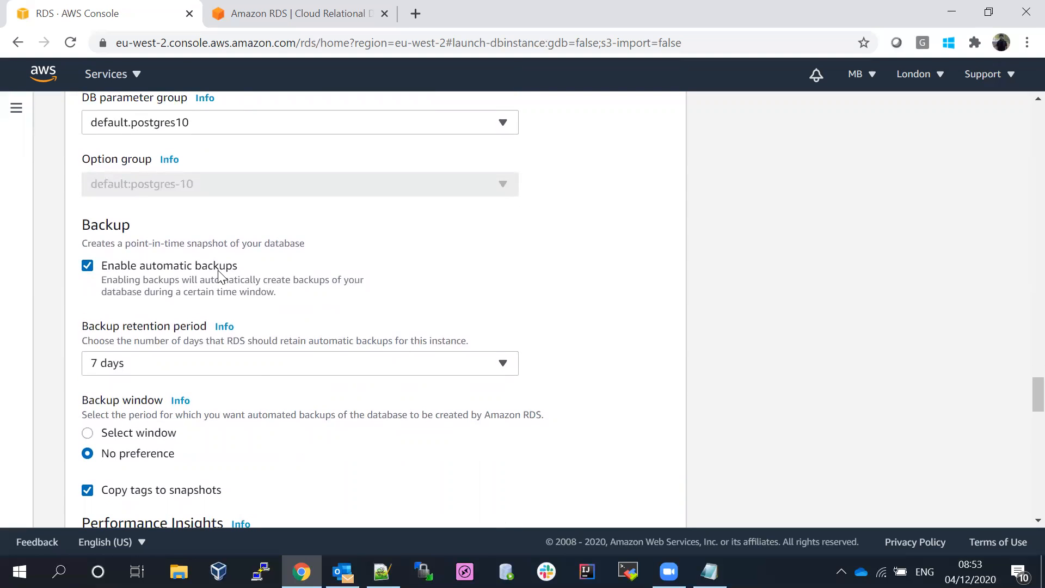
{"action": "left_click", "coordinate": [145, 364]}
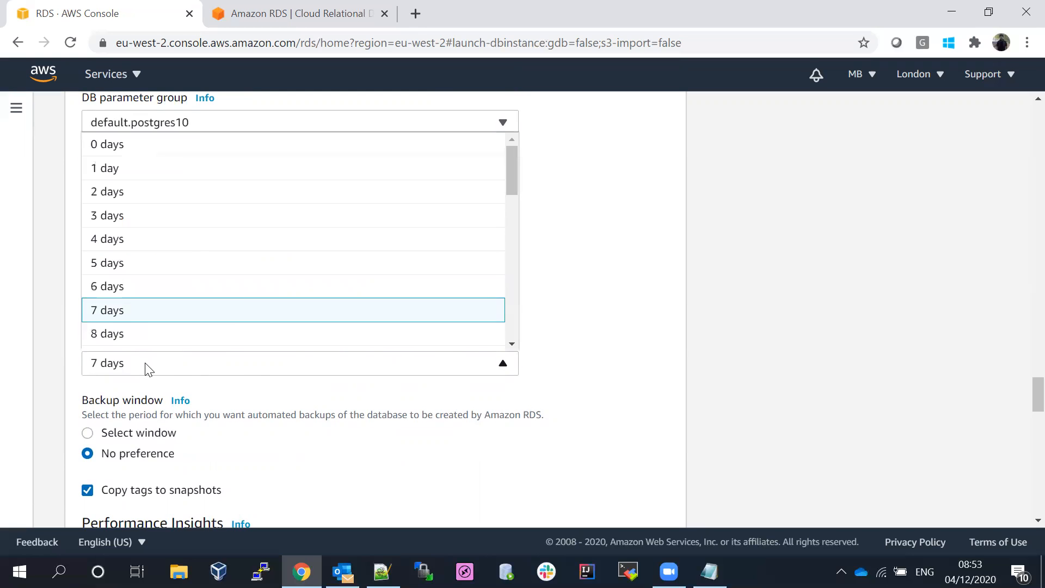
{"action": "left_click_drag", "start_coordinate": [513, 164], "coordinate": [518, 109]}
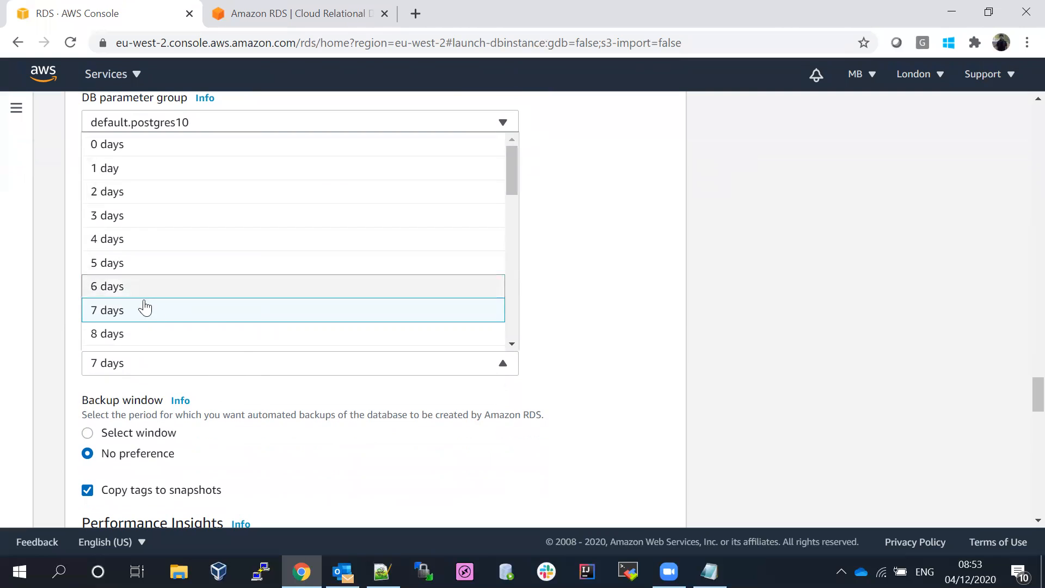
{"action": "left_click", "coordinate": [106, 169]}
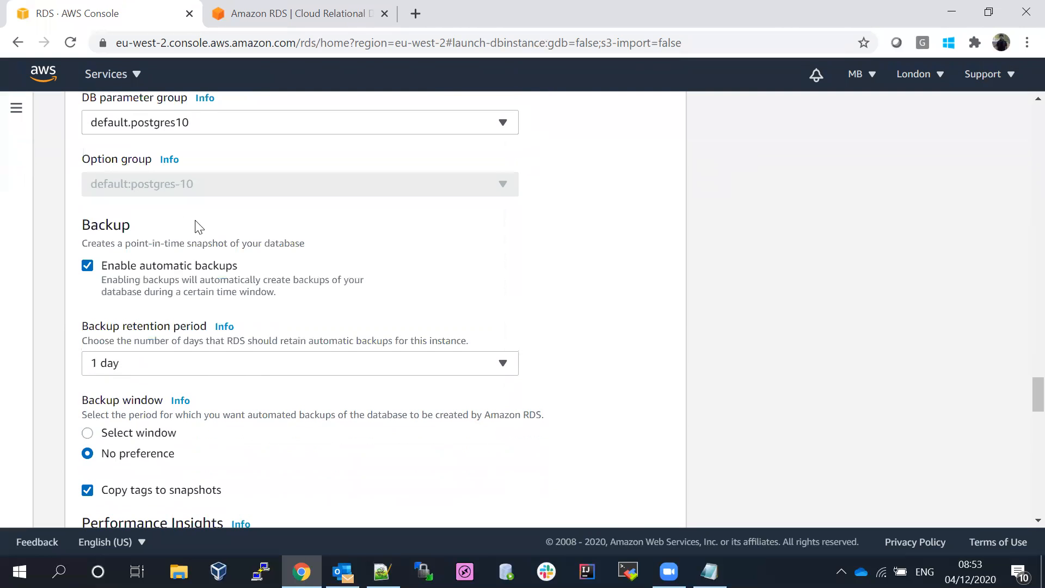
{"action": "scroll", "coordinate": [1022, 407], "scroll_direction": "down", "scroll_amount": 2}
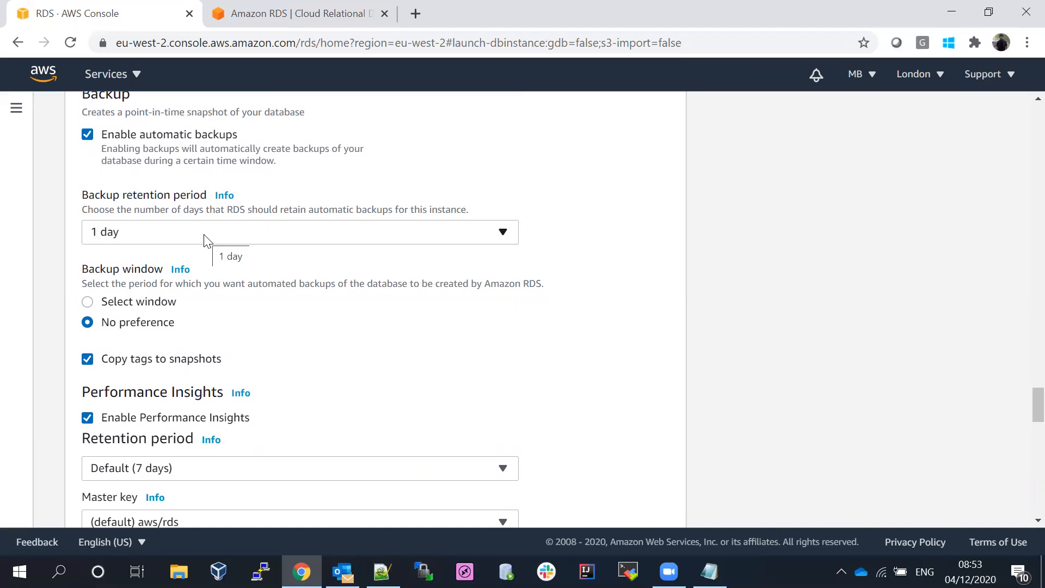
{"action": "left_click", "coordinate": [205, 240]}
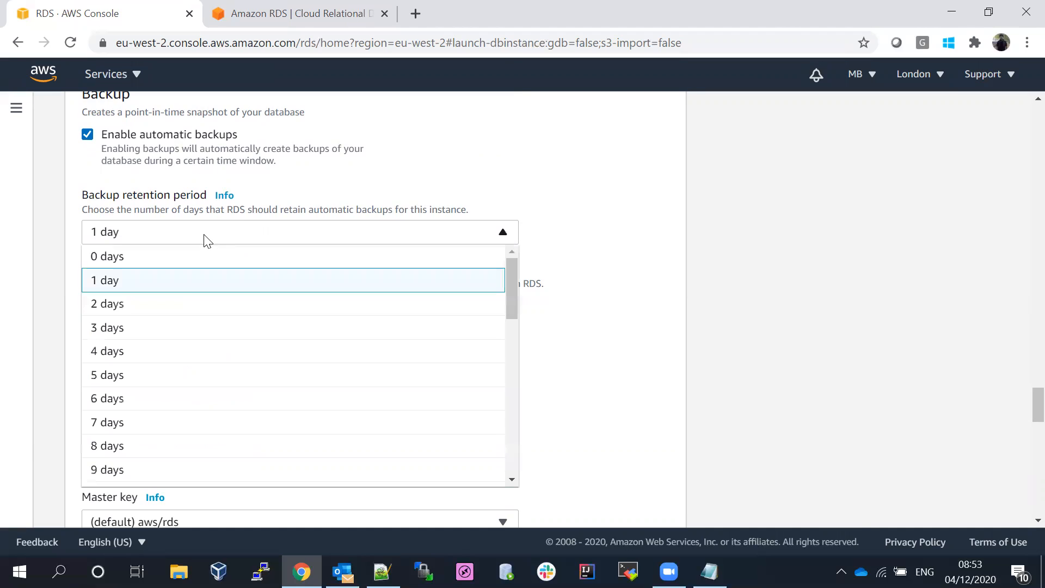
{"action": "left_click", "coordinate": [143, 349]}
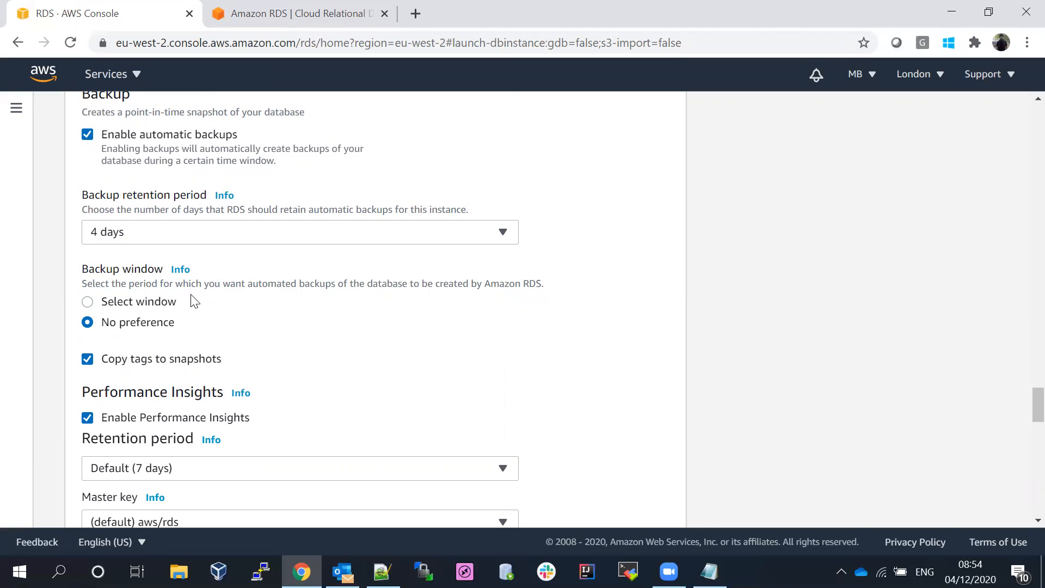
{"action": "left_click", "coordinate": [154, 240]}
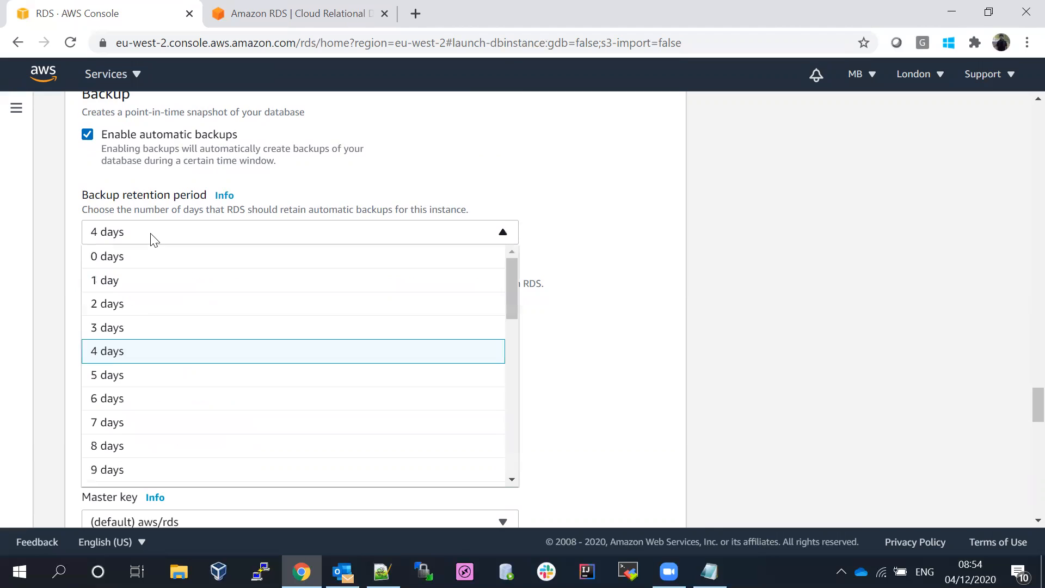
{"action": "left_click", "coordinate": [128, 291]}
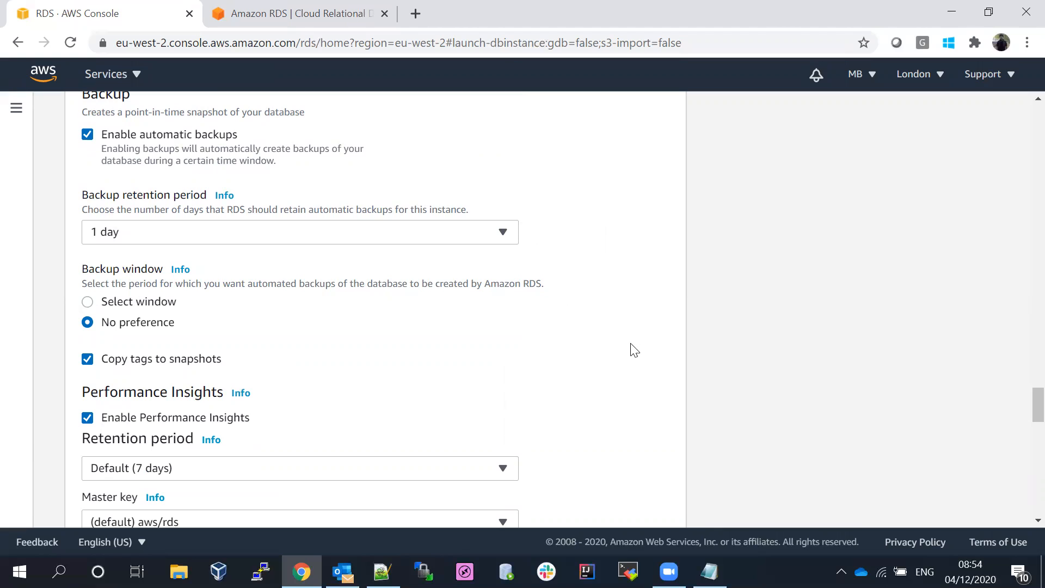
- Disable Performance Insights and leave the backup window at No preference after trying Select window
{"action": "scroll", "coordinate": [1021, 403], "scroll_direction": "down", "scroll_amount": 3}
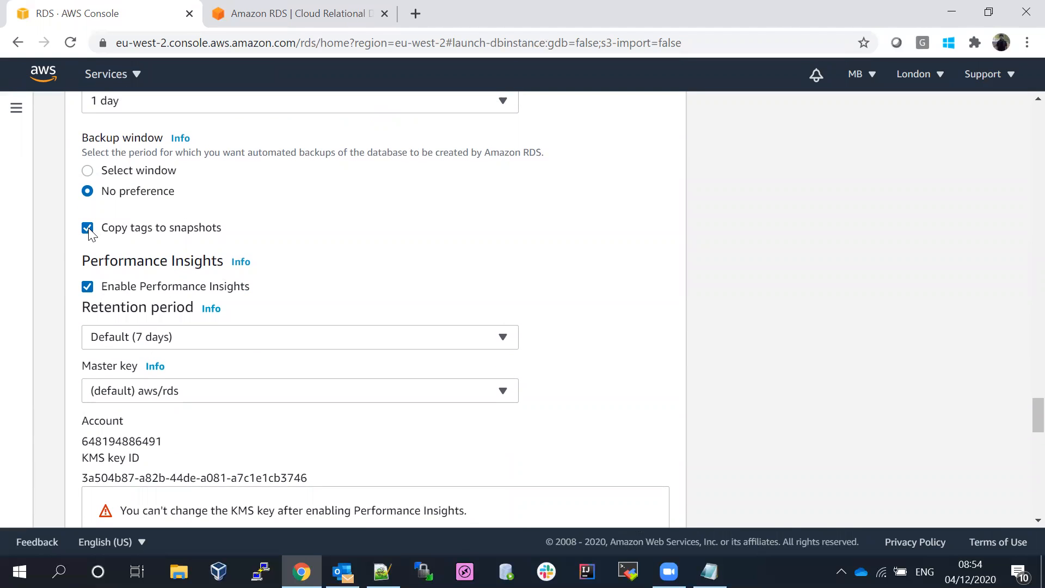
{"action": "left_click", "coordinate": [87, 286]}
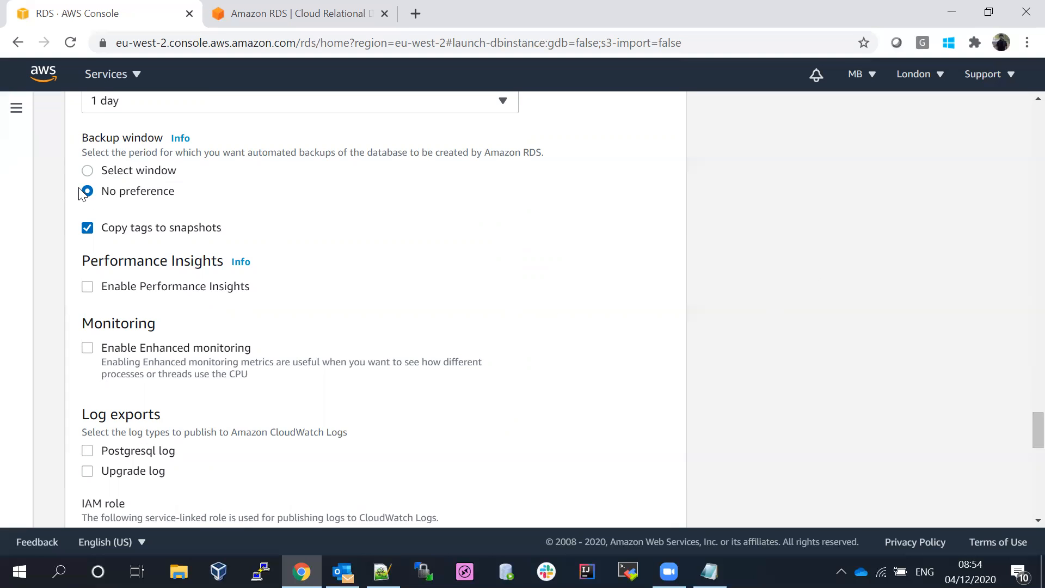
{"action": "left_click", "coordinate": [87, 172]}
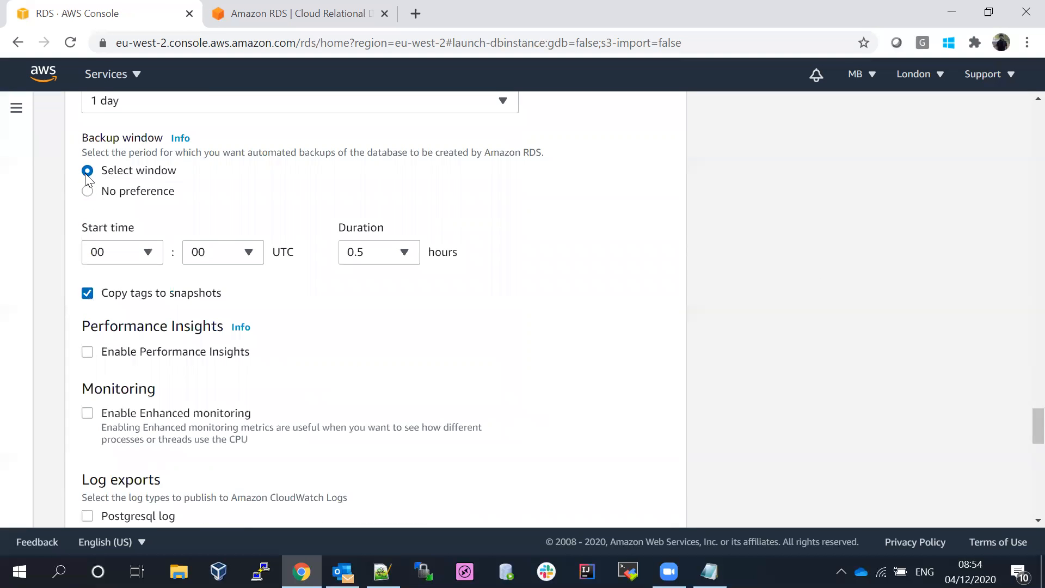
{"action": "left_click", "coordinate": [129, 255]}
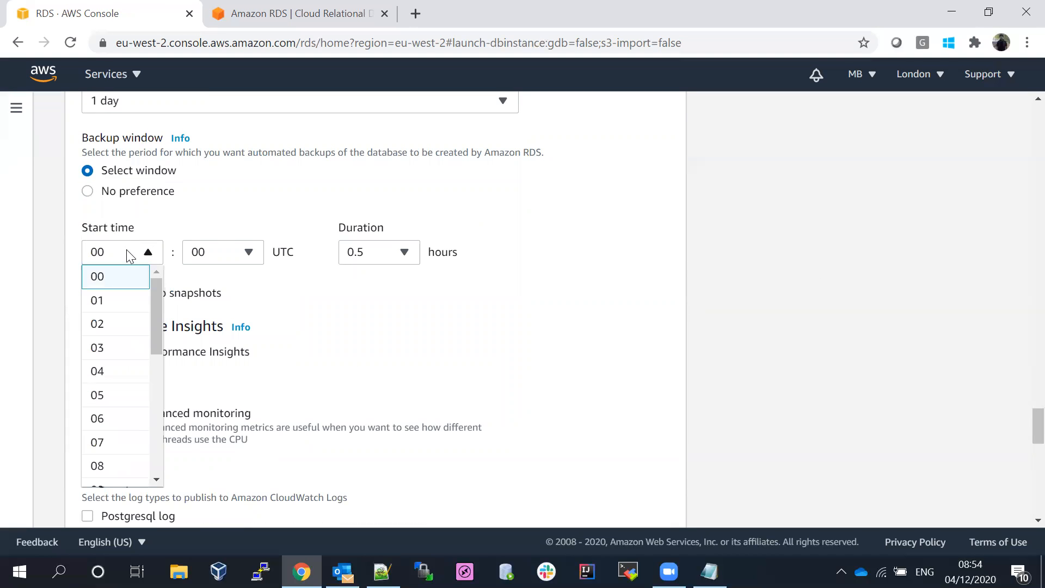
{"action": "left_click_drag", "start_coordinate": [156, 315], "coordinate": [119, 210]}
{"action": "left_click", "coordinate": [88, 192]}
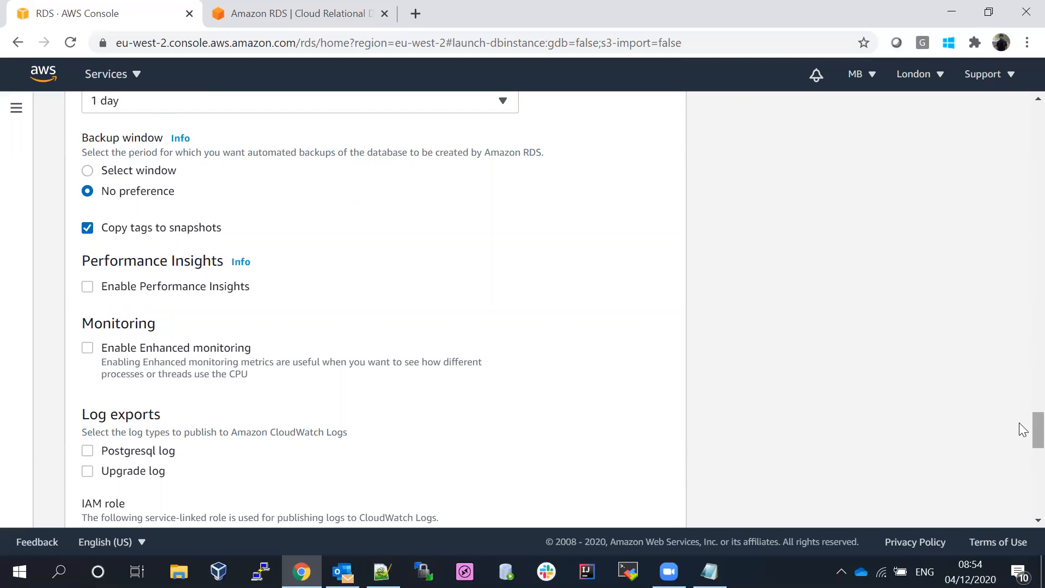
{"action": "scroll", "coordinate": [1024, 430], "scroll_direction": "down", "scroll_amount": 1}
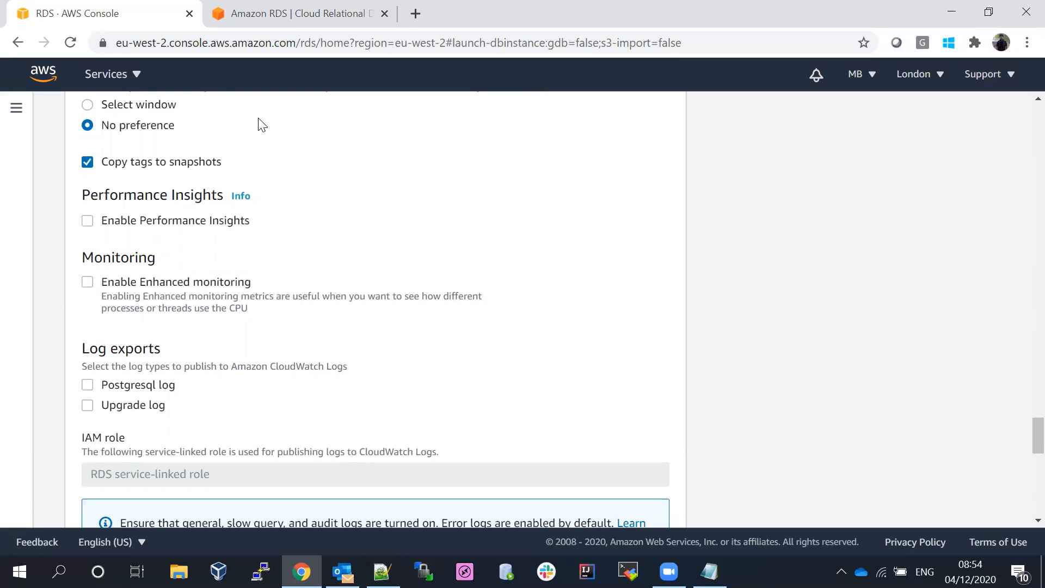
{"action": "left_click", "coordinate": [89, 106]}
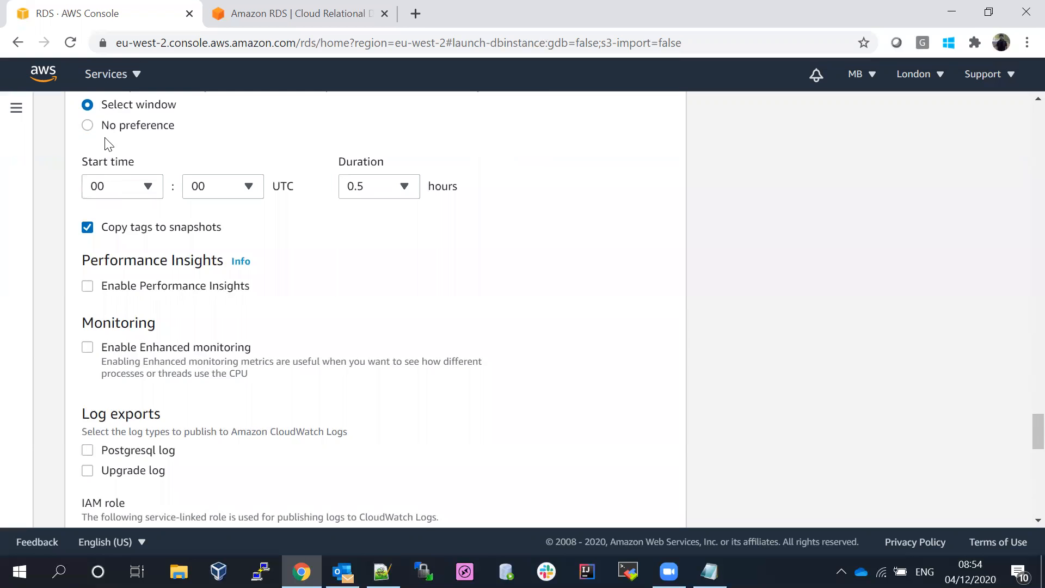
{"action": "left_click", "coordinate": [88, 126]}
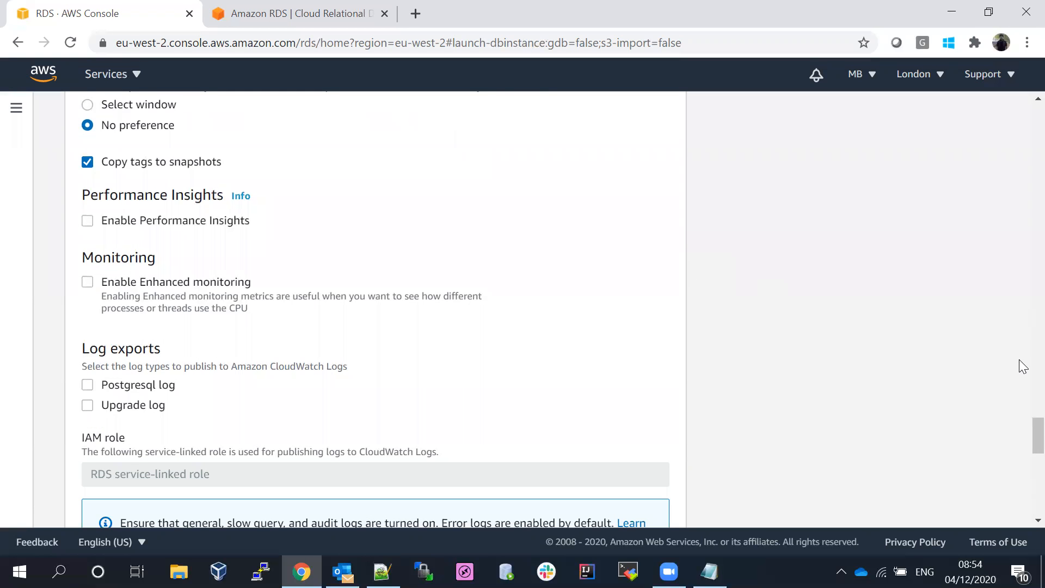
- Set the backup window to start at 04:00 UTC with a 0.5-hour duration
{"action": "scroll", "coordinate": [1023, 442], "scroll_direction": "down", "scroll_amount": 3}
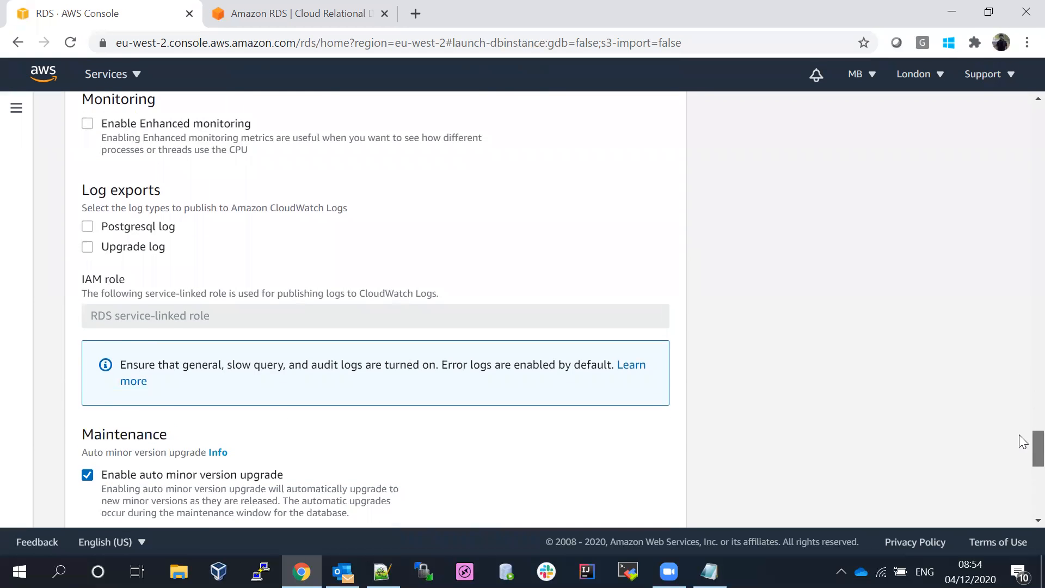
{"action": "scroll", "coordinate": [1025, 424], "scroll_direction": "up", "scroll_amount": 9}
{"action": "scroll", "coordinate": [1024, 431], "scroll_direction": "down", "scroll_amount": 3}
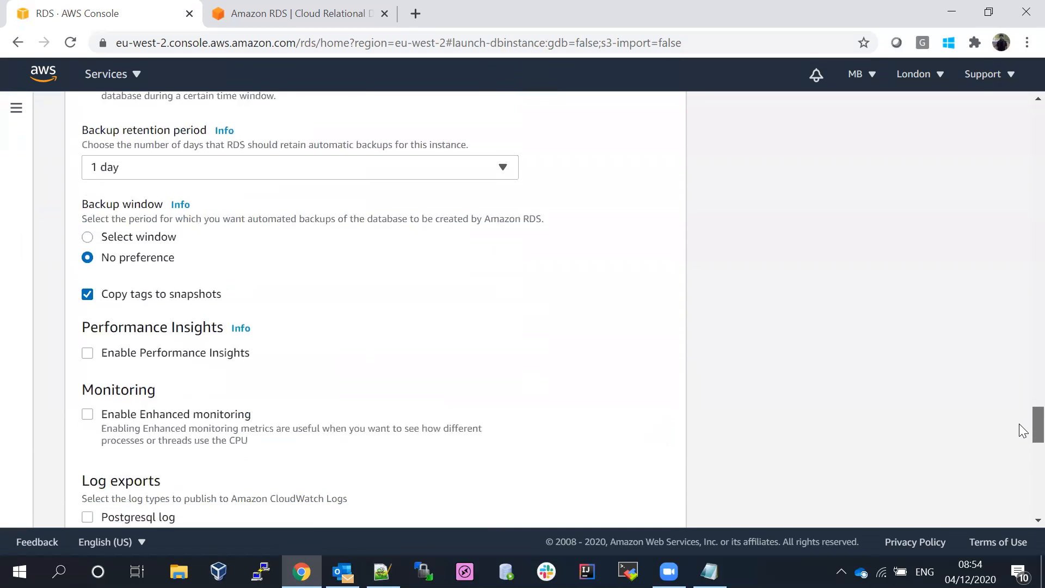
{"action": "left_click", "coordinate": [89, 236]}
{"action": "left_click", "coordinate": [140, 318]}
{"action": "left_click", "coordinate": [103, 240]}
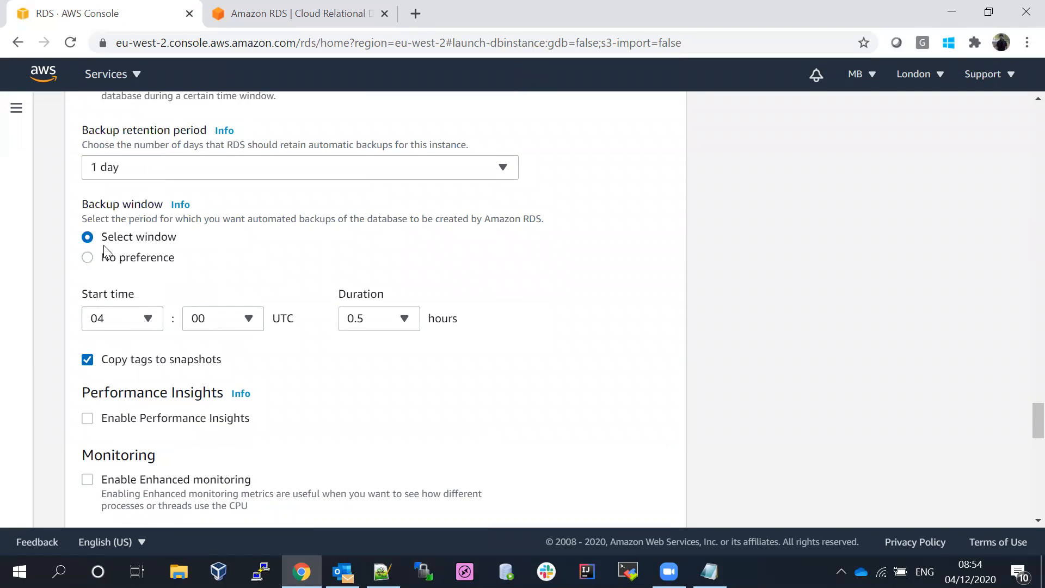
{"action": "left_click", "coordinate": [250, 321]}
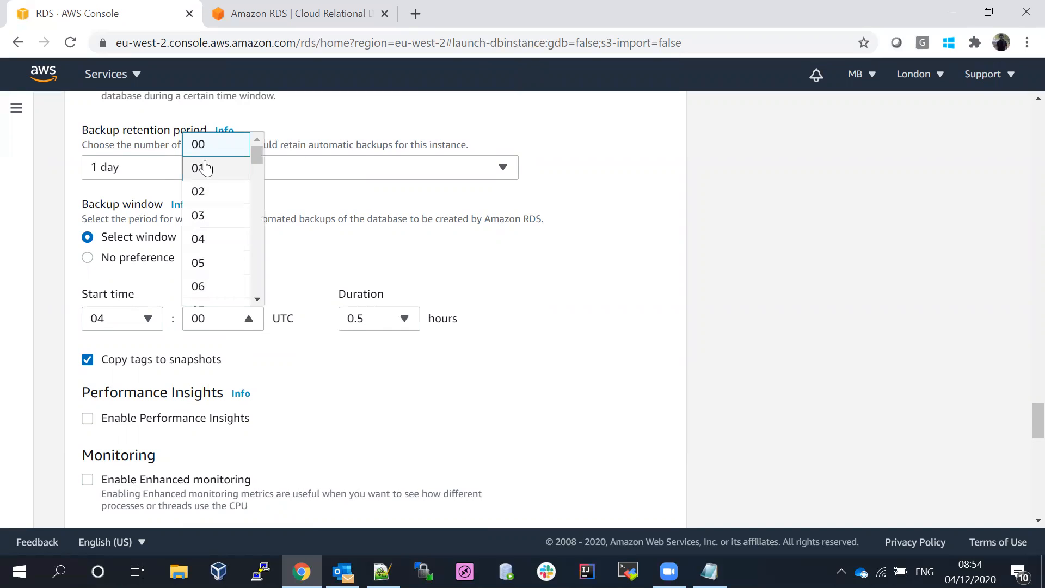
{"action": "left_click", "coordinate": [201, 144]}
{"action": "left_click", "coordinate": [379, 325]}
{"action": "left_click", "coordinate": [379, 325]}
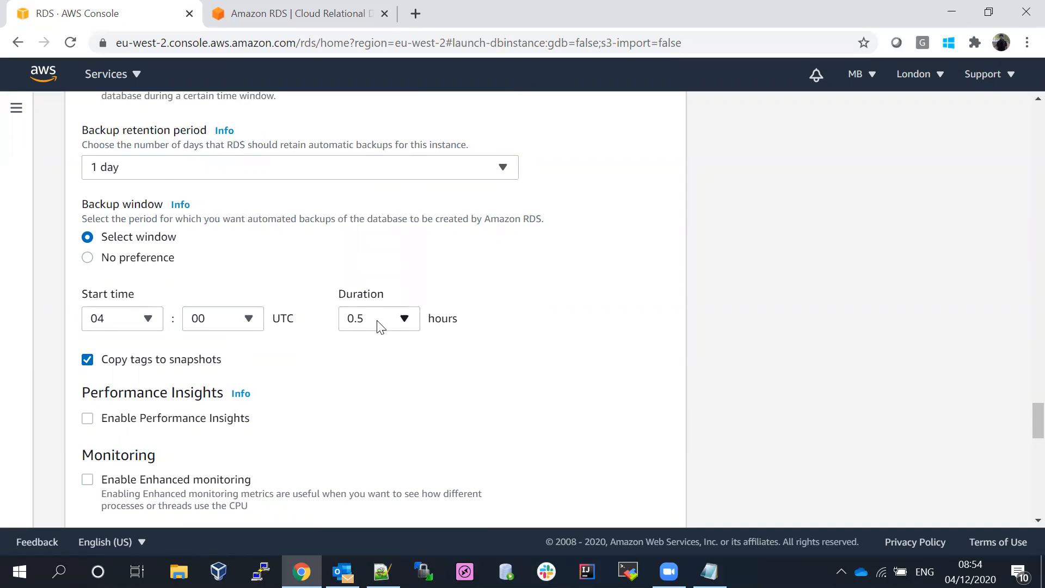
{"action": "left_click_drag", "start_coordinate": [1023, 423], "coordinate": [1019, 475]}
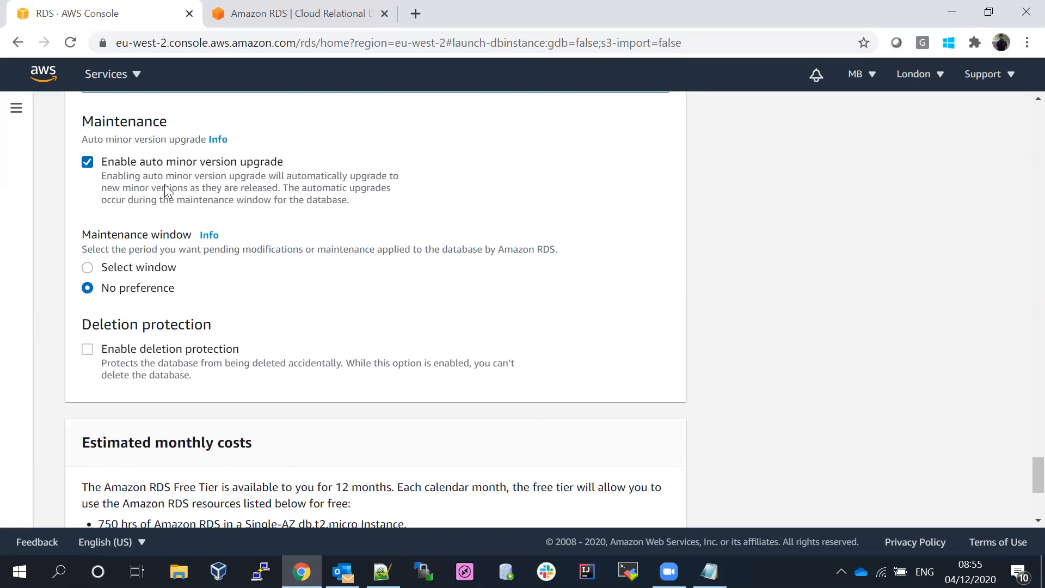
- Turn off auto minor version upgrade under Maintenance and scroll down to the cost estimate
{"action": "left_click", "coordinate": [88, 163]}
{"action": "scroll", "coordinate": [1023, 484], "scroll_direction": "down", "scroll_amount": 4}
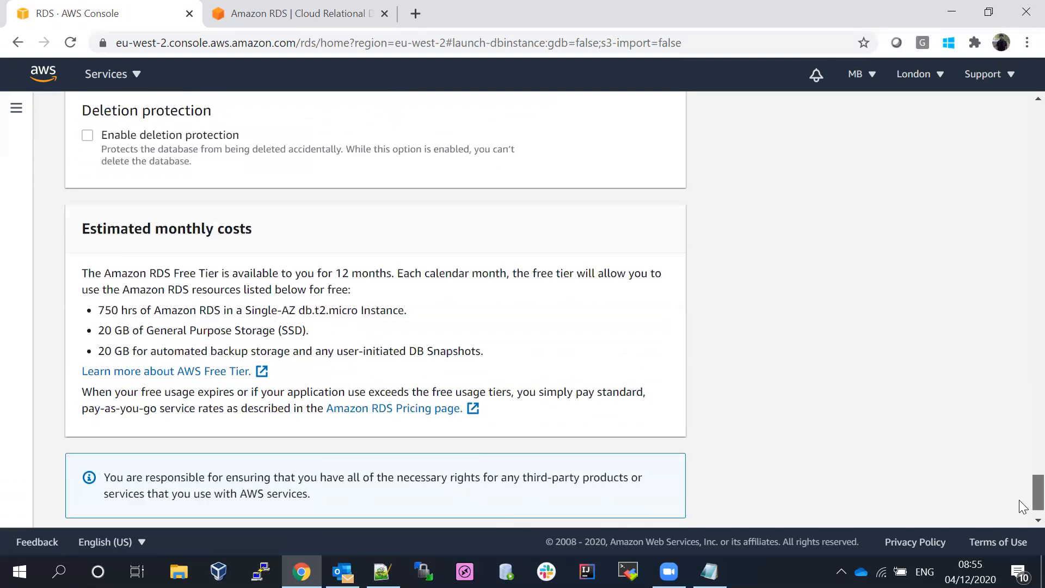
{"action": "scroll", "coordinate": [1023, 512], "scroll_direction": "down", "scroll_amount": 1}
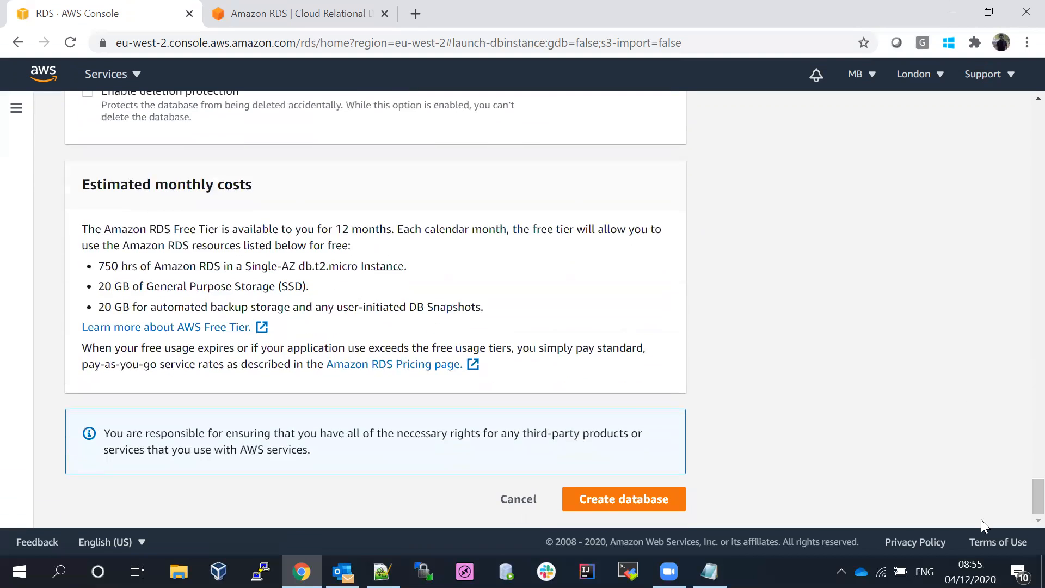
- Try submitting Create database, then clear and retype the password confirmation
{"action": "left_click", "coordinate": [626, 500]}
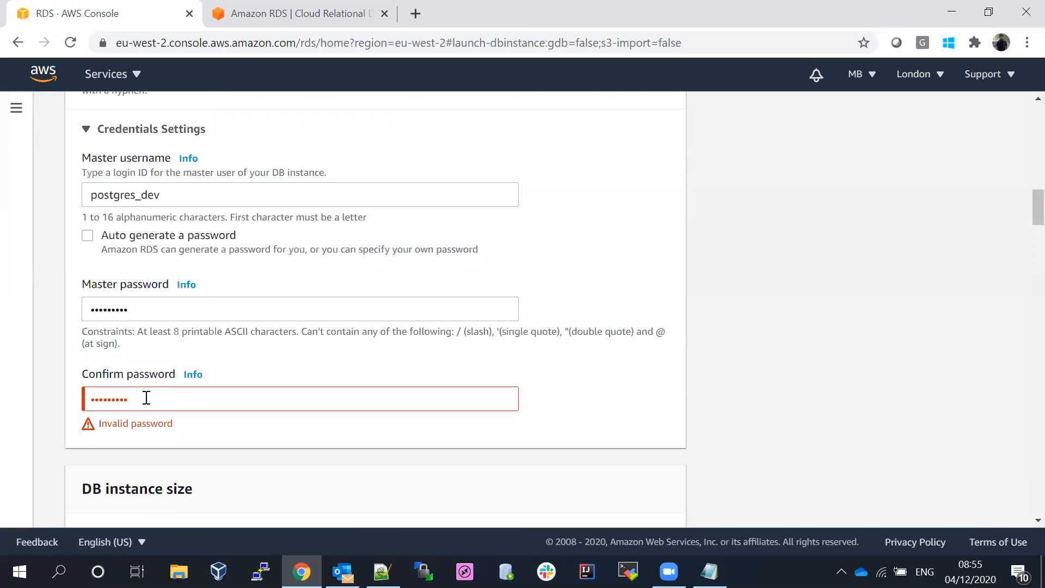
{"action": "left_click", "coordinate": [146, 398]}
{"action": "key", "text": "ctrl+a"}
{"action": "key", "text": "BackSpace"}
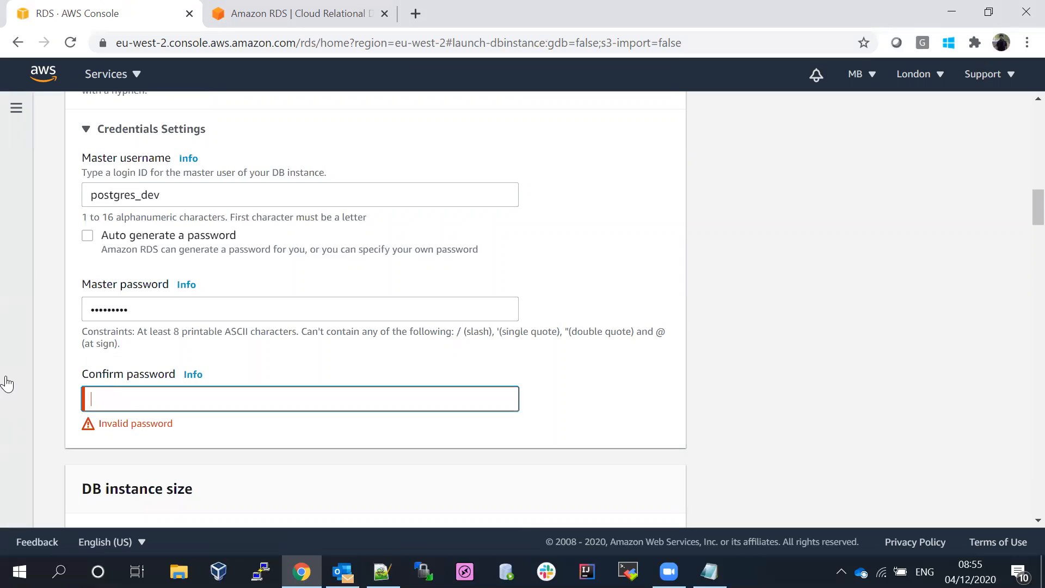
{"action": "type", "text": "•••••••••••••••••••••"}
{"action": "key", "text": "BackSpace"}
{"action": "key", "text": "BackSpace"}
{"action": "key", "text": "BackSpace"}
{"action": "key", "text": "BackSpace"}
{"action": "key", "text": "BackSpace"}
{"action": "key", "text": "BackSpace"}
{"action": "key", "text": "BackSpace"}
{"action": "key", "text": "BackSpace"}
{"action": "key", "text": "BackSpace"}
{"action": "key", "text": "BackSpace"}
{"action": "key", "text": "BackSpace"}
{"action": "key", "text": "BackSpace"}
{"action": "key", "text": "BackSpace"}
{"action": "key", "text": "BackSpace"}
{"action": "key", "text": "BackSpace"}
{"action": "key", "text": "BackSpace"}
{"action": "key", "text": "BackSpace"}
{"action": "key", "text": "BackSpace"}
{"action": "key", "text": "BackSpace"}
{"action": "key", "text": "BackSpace"}
- Replace the master password and retype its confirmation so both match
{"action": "left_click_drag", "start_coordinate": [147, 311], "coordinate": [7, 289]}
{"action": "key", "text": "BackSpace"}
{"action": "type", "text": "••••••••"}
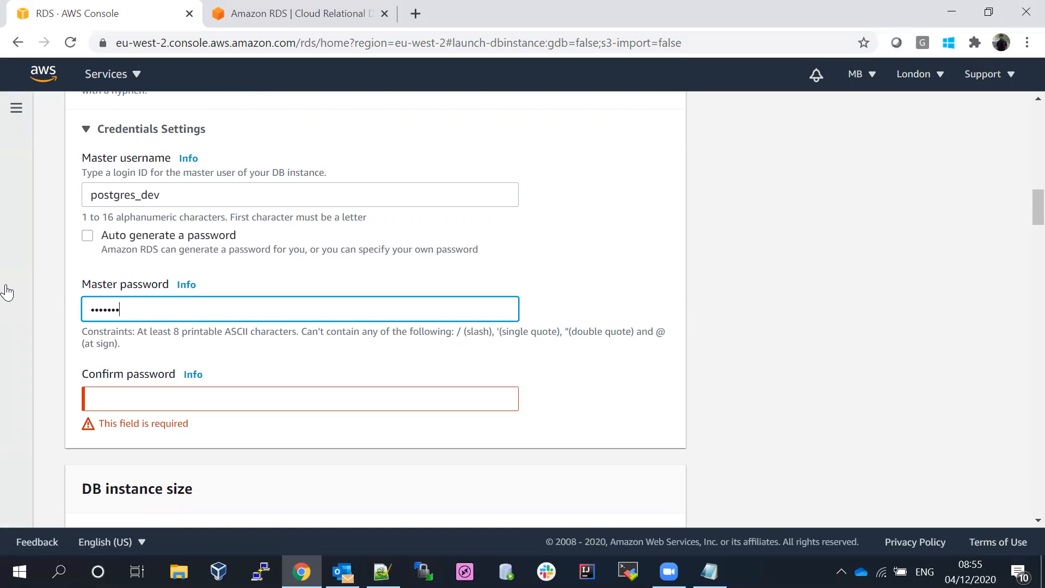
{"action": "left_click", "coordinate": [134, 397]}
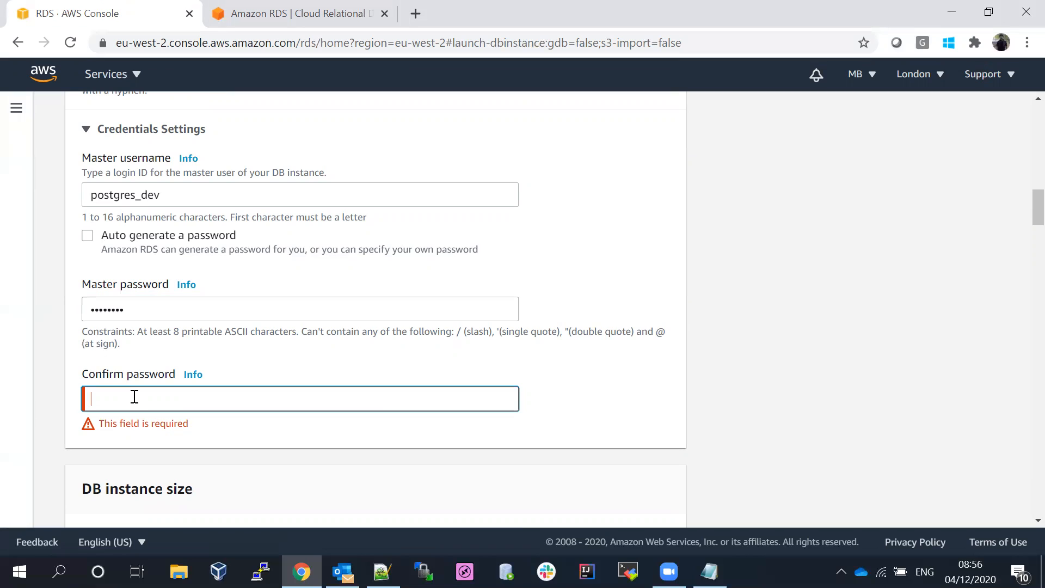
{"action": "type", "text": "•••"}
{"action": "left_click", "coordinate": [602, 409]}
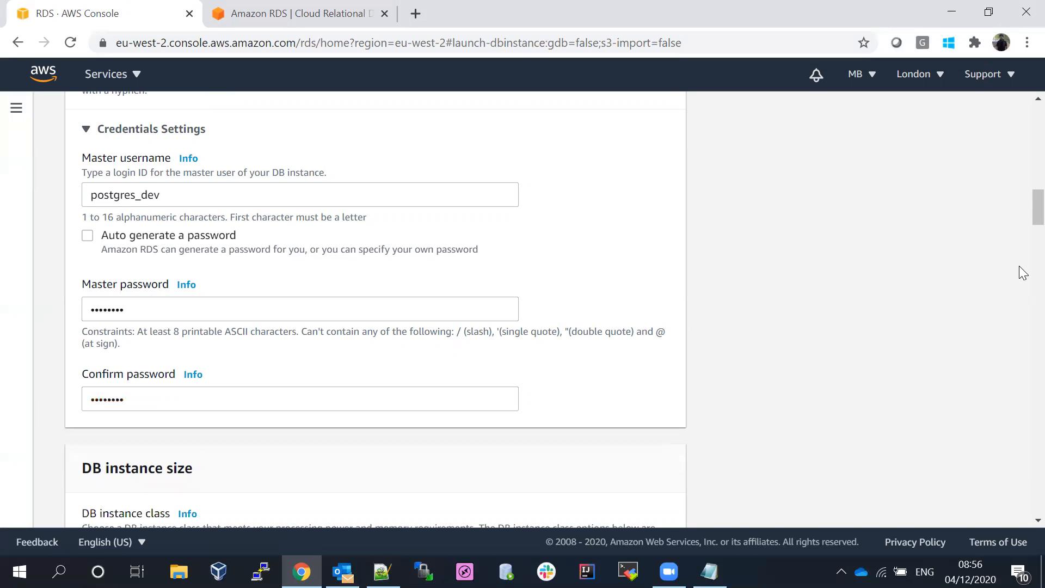
{"action": "left_click_drag", "start_coordinate": [1038, 216], "coordinate": [1038, 498]}
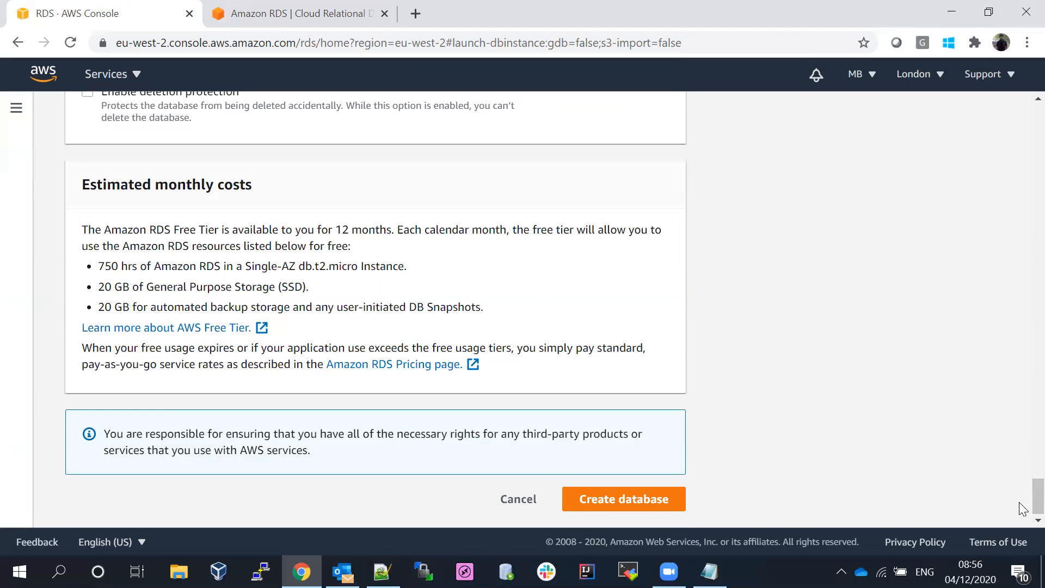
- Create the database, dismiss the creation banner and sidebar, and open dev-sales-postgres
{"action": "left_click", "coordinate": [623, 499]}
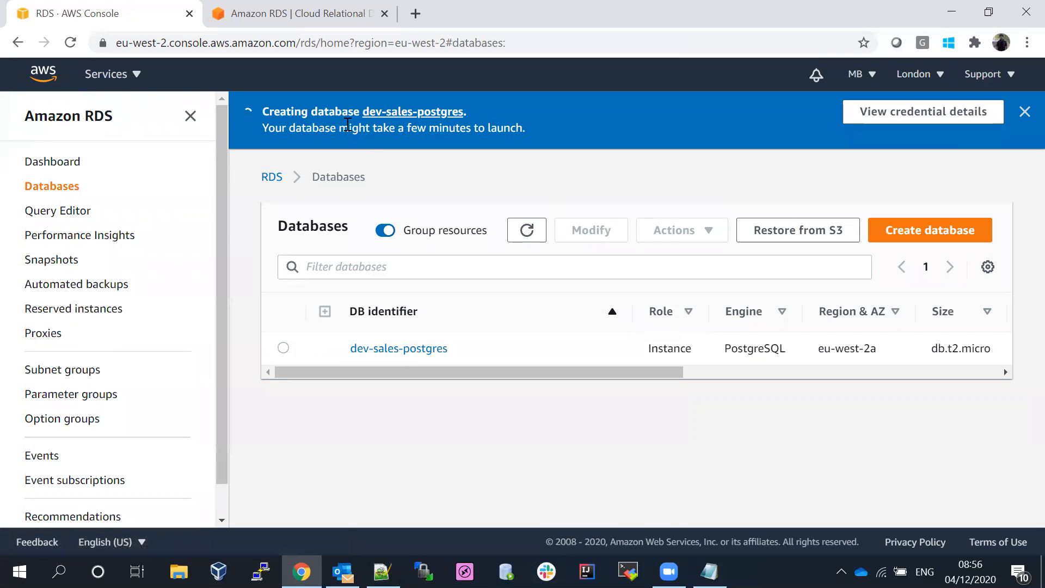
{"action": "left_click", "coordinate": [1025, 112]}
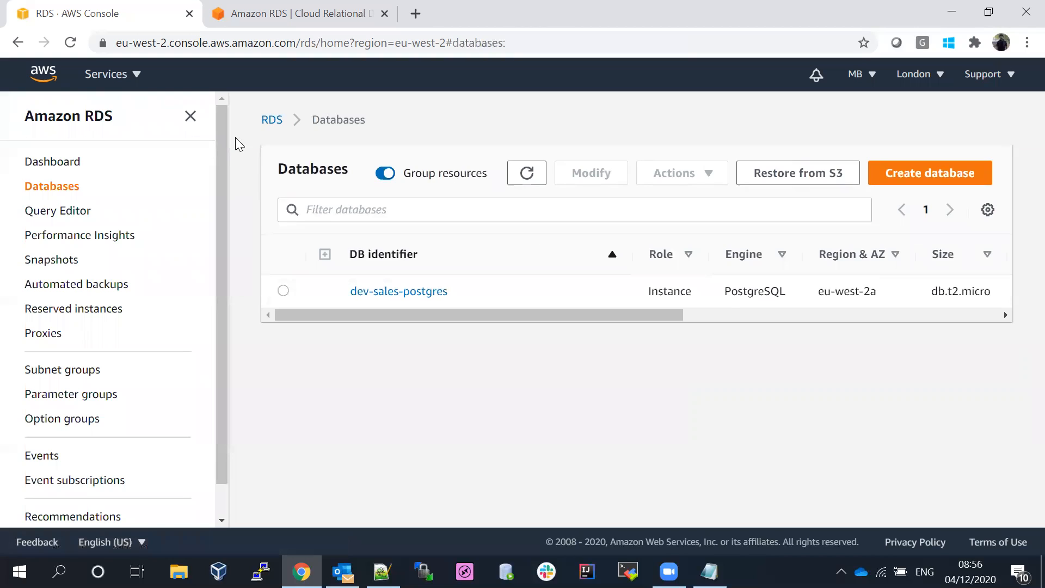
{"action": "left_click", "coordinate": [190, 117]}
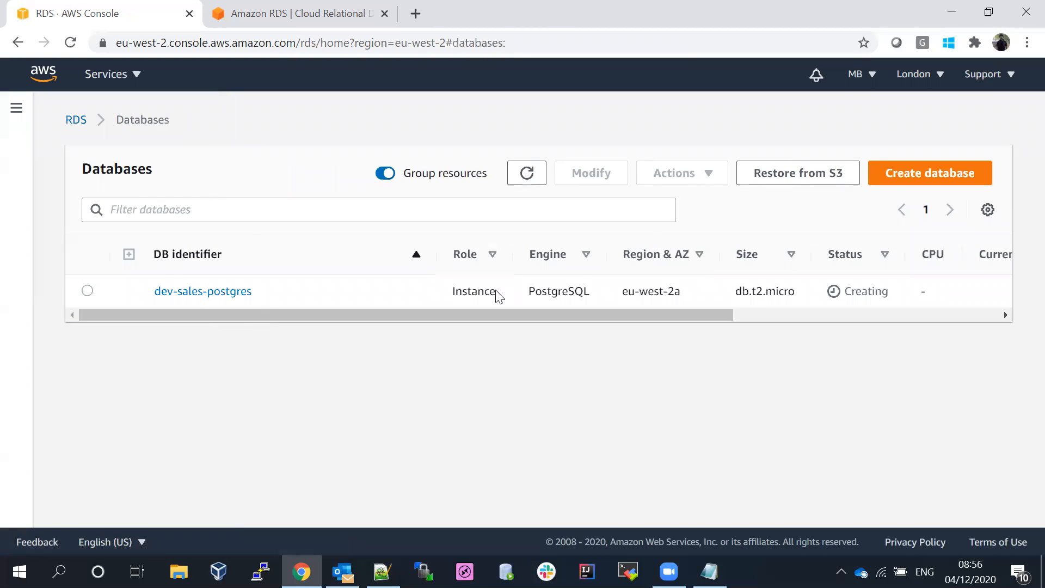
{"action": "left_click_drag", "start_coordinate": [494, 316], "coordinate": [229, 309]}
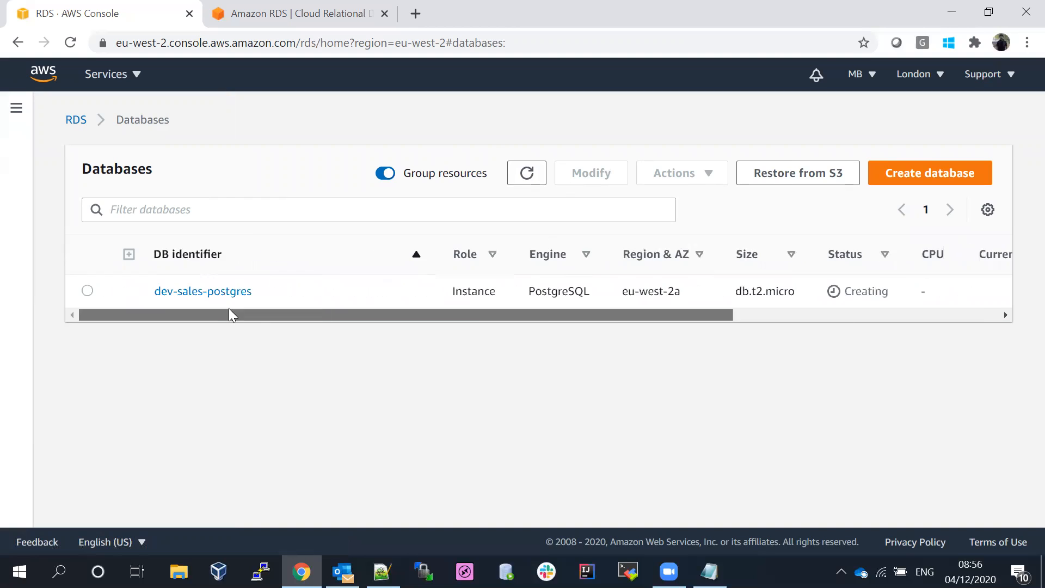
{"action": "left_click", "coordinate": [189, 294]}
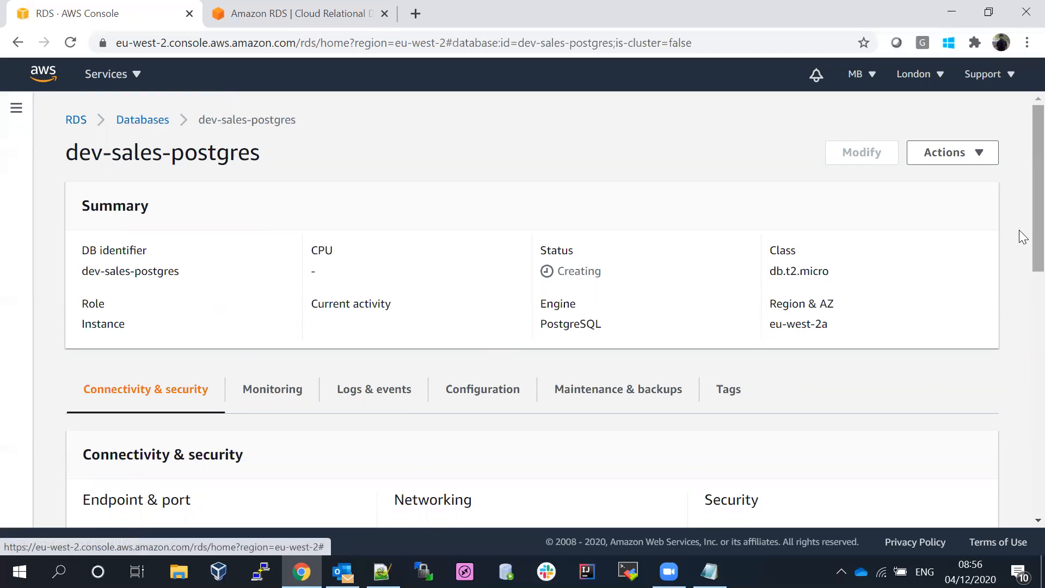
- Scroll through the dev-sales-postgres Connectivity & security details and back up to Summary
{"action": "scroll", "coordinate": [1020, 232], "scroll_direction": "down", "scroll_amount": 5}
{"action": "scroll", "coordinate": [1019, 320], "scroll_direction": "up", "scroll_amount": 2}
{"action": "scroll", "coordinate": [1019, 331], "scroll_direction": "down", "scroll_amount": 2}
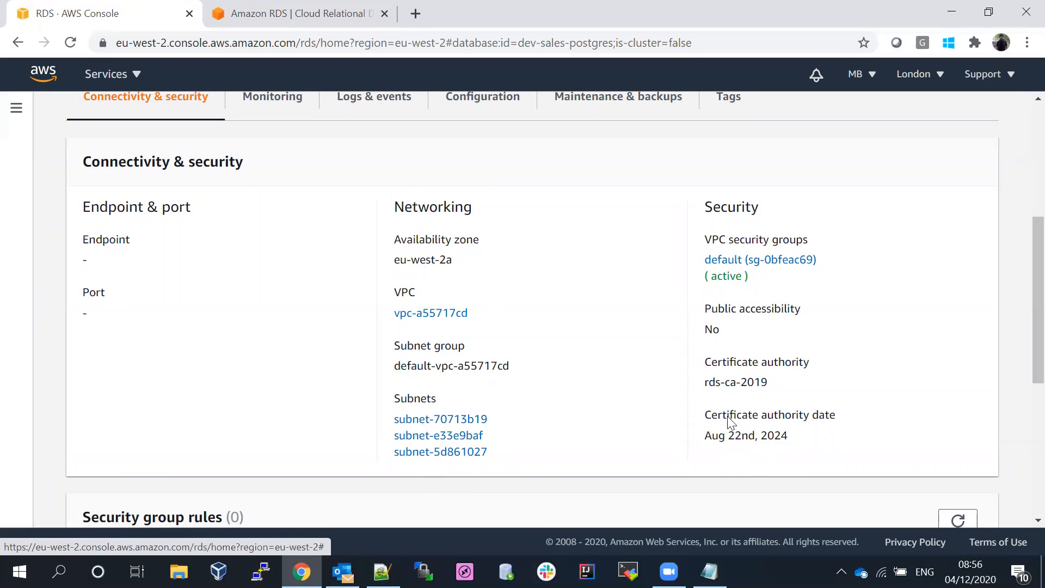
{"action": "left_click_drag", "start_coordinate": [1035, 311], "coordinate": [1035, 231]}
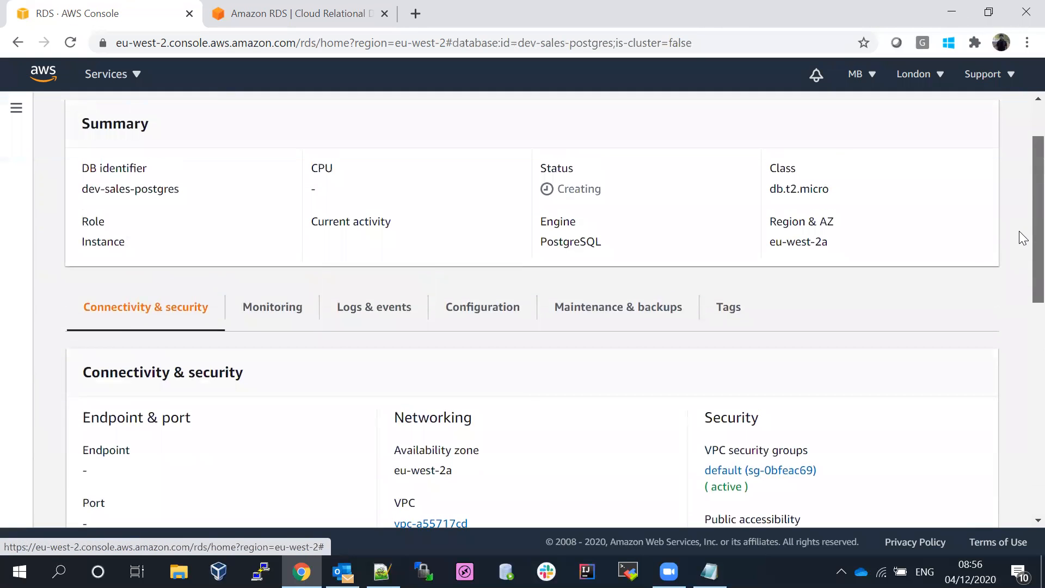
- Scroll through dev-sales-postgres's Monitoring tab, where CPU Utilization and the other CloudWatch charts are empty
{"action": "left_click", "coordinate": [258, 323]}
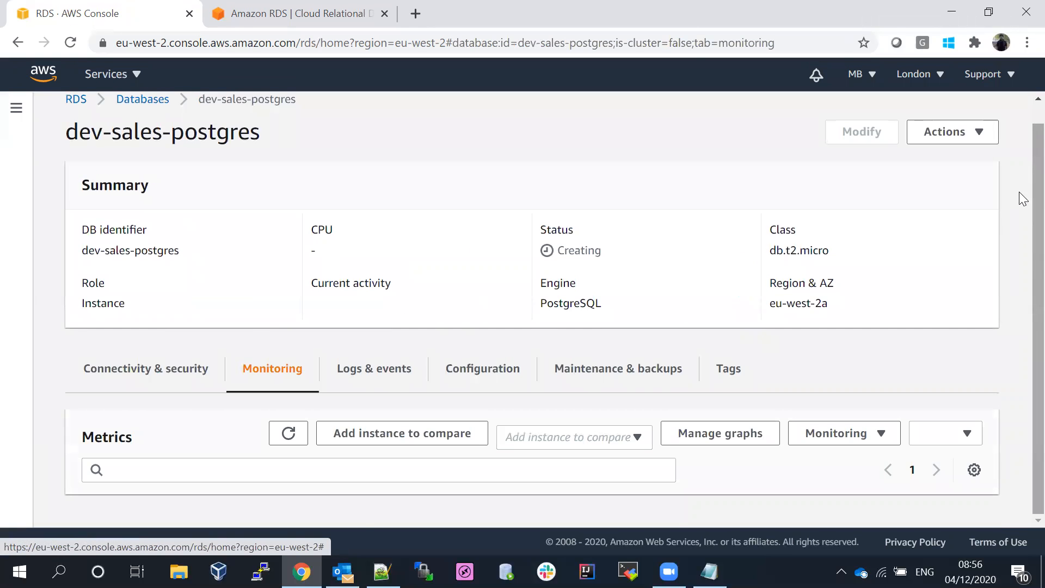
{"action": "scroll", "coordinate": [1020, 196], "scroll_direction": "down", "scroll_amount": 1}
{"action": "scroll", "coordinate": [1019, 294], "scroll_direction": "down", "scroll_amount": 3}
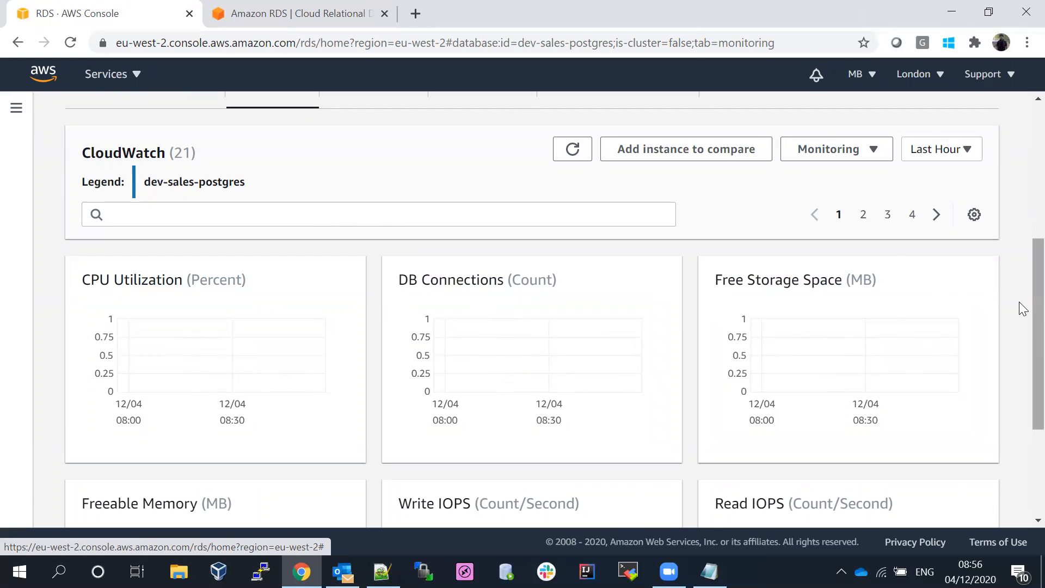
{"action": "scroll", "coordinate": [1019, 379], "scroll_direction": "down", "scroll_amount": 4}
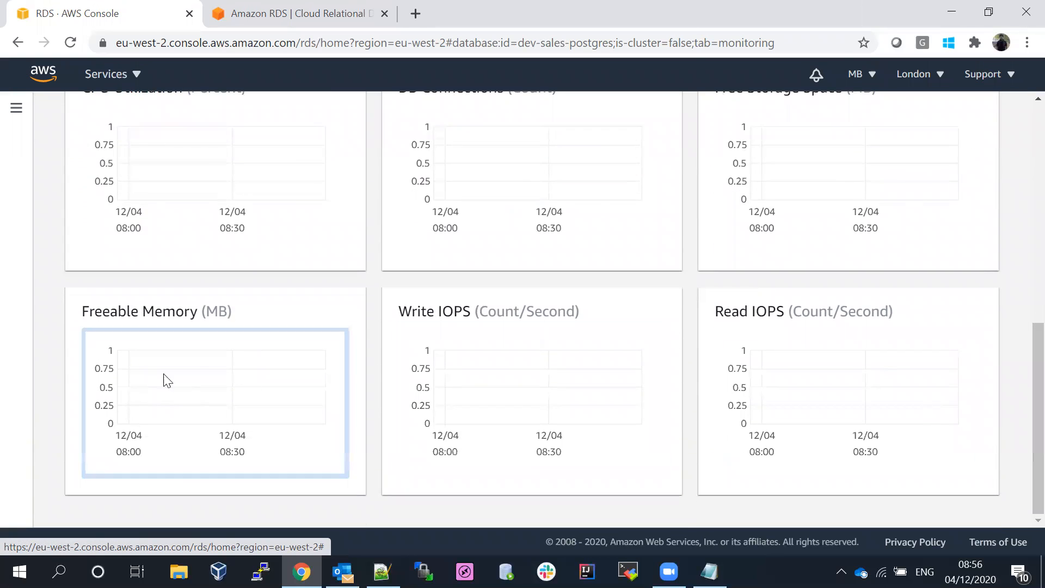
{"action": "scroll", "coordinate": [1020, 360], "scroll_direction": "up", "scroll_amount": 5}
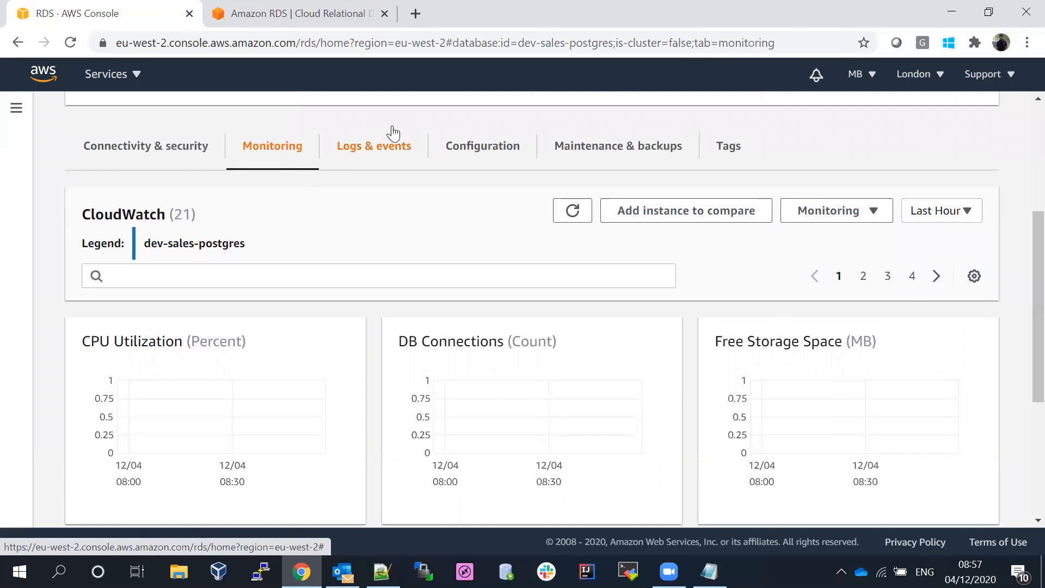
- Check dev-sales-postgres's Logs & events tab, which shows no alarms, recent events or logs
{"action": "left_click", "coordinate": [374, 146]}
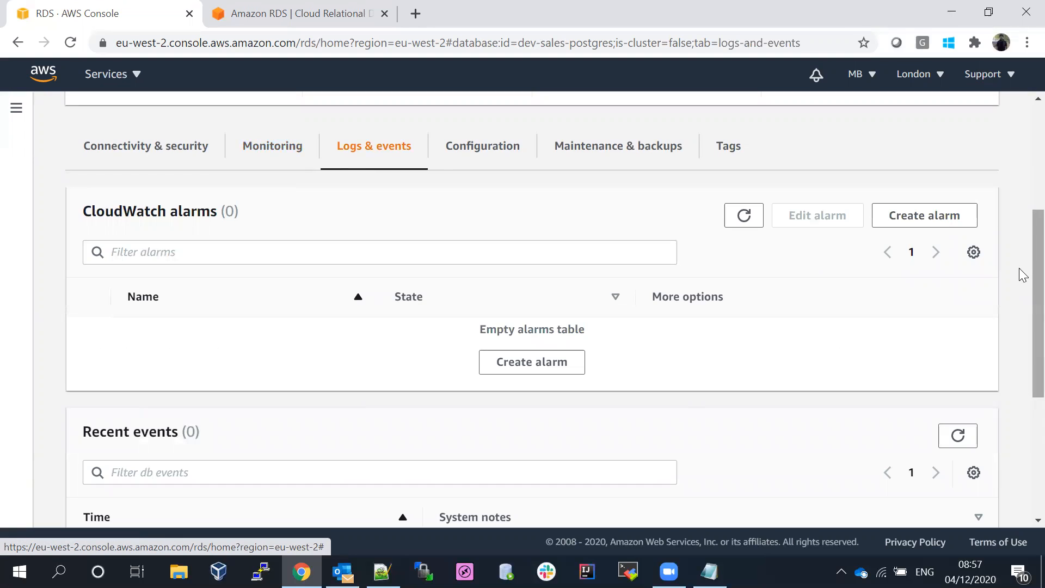
{"action": "scroll", "coordinate": [1023, 263], "scroll_direction": "down", "scroll_amount": 3}
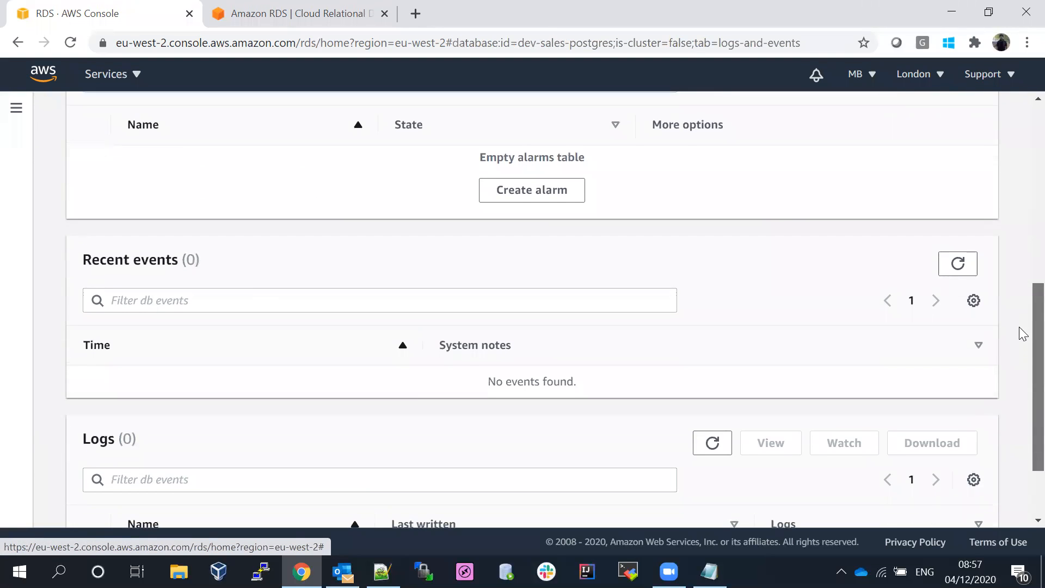
{"action": "scroll", "coordinate": [1020, 334], "scroll_direction": "down", "scroll_amount": 2}
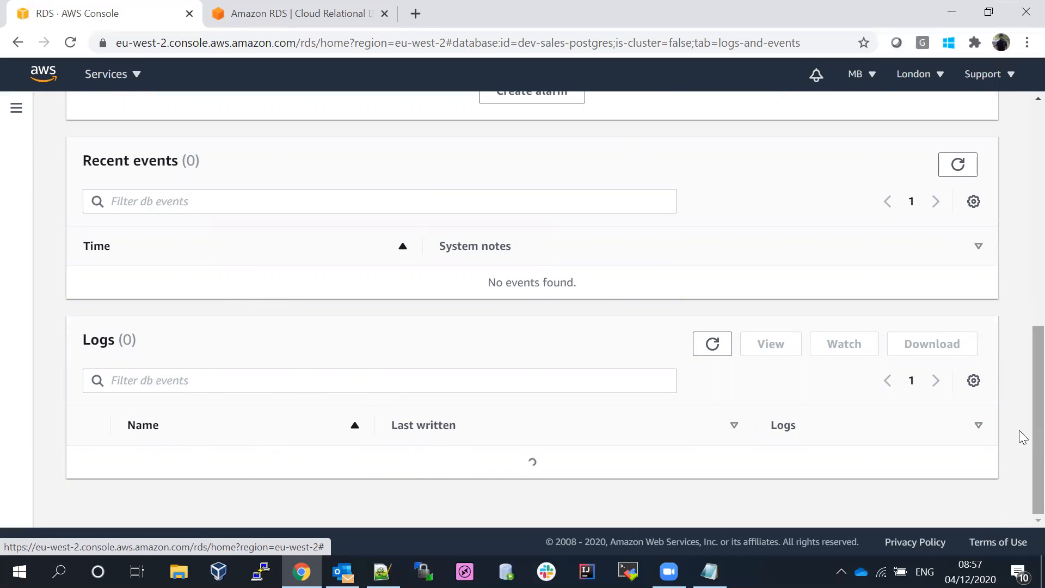
{"action": "scroll", "coordinate": [1024, 416], "scroll_direction": "up", "scroll_amount": 1}
{"action": "scroll", "coordinate": [1024, 417], "scroll_direction": "up", "scroll_amount": 6}
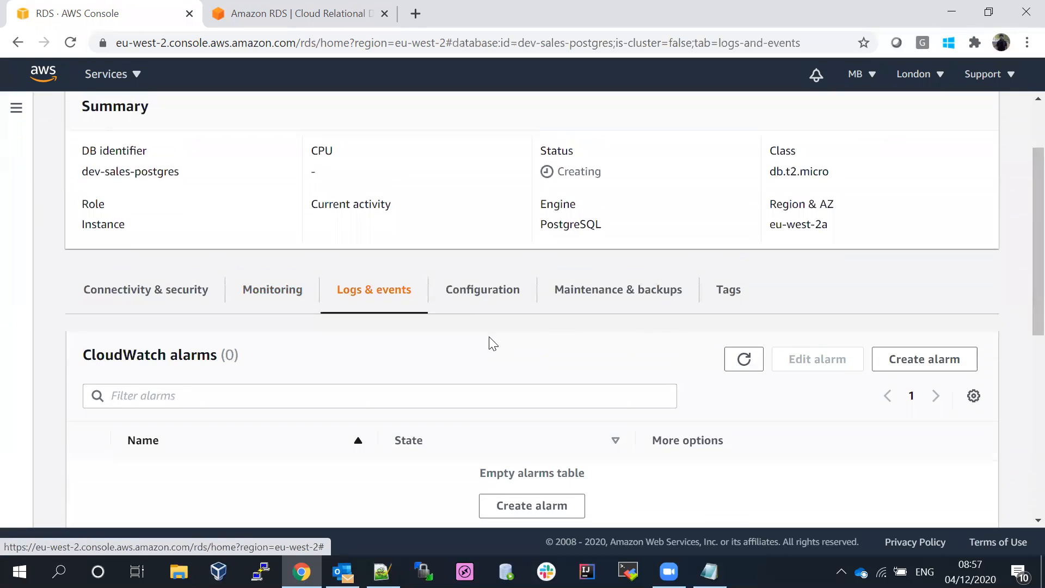
- Open the Configuration tab and highlight engine version 10.12 and the dev-sales-postgres instance identifier
{"action": "left_click", "coordinate": [464, 297]}
{"action": "scroll", "coordinate": [1020, 287], "scroll_direction": "down", "scroll_amount": 3}
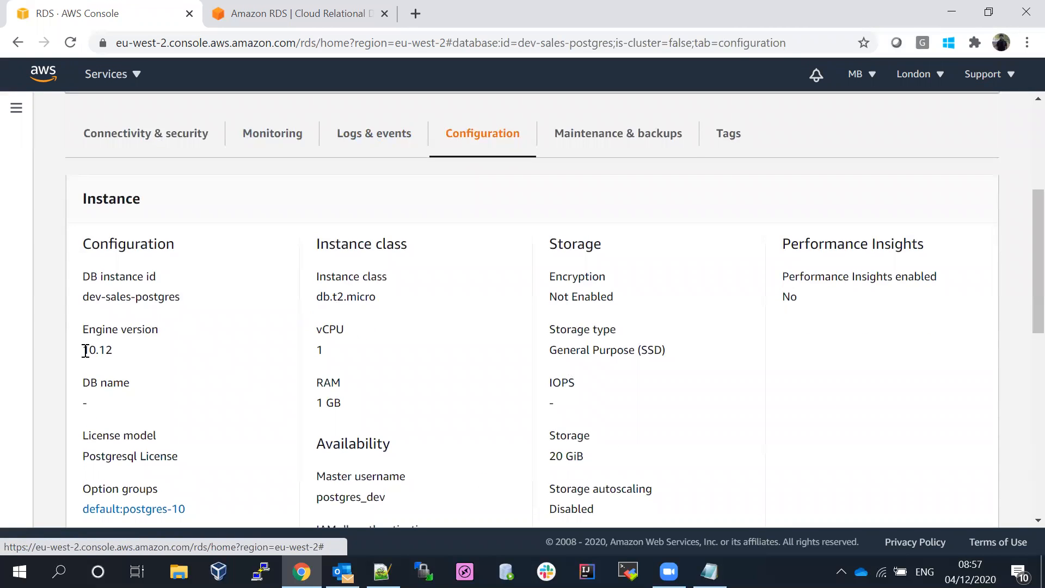
{"action": "left_click_drag", "start_coordinate": [85, 350], "coordinate": [121, 354]}
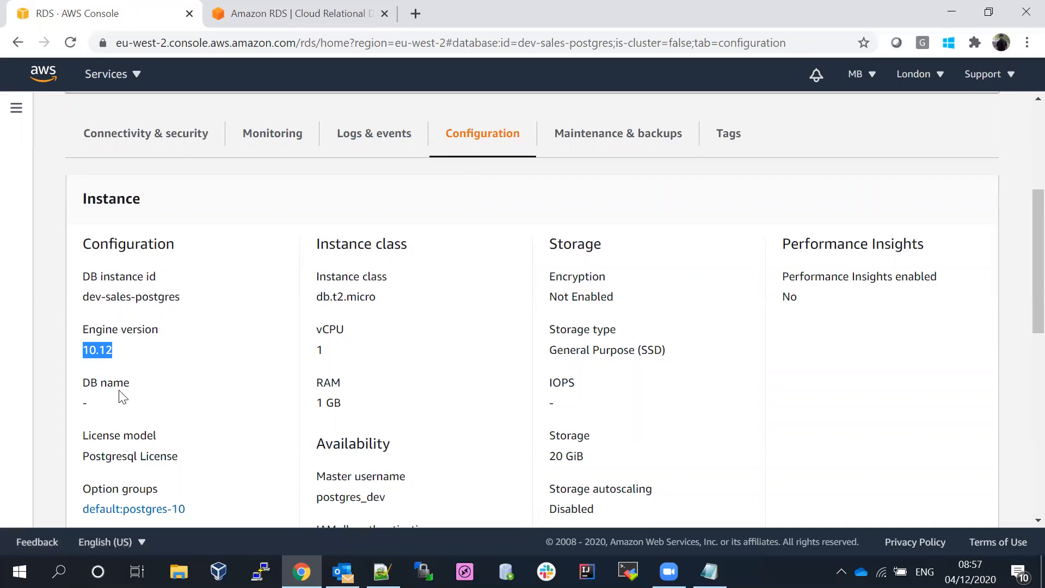
{"action": "left_click_drag", "start_coordinate": [81, 294], "coordinate": [210, 296]}
{"action": "left_click", "coordinate": [213, 297]}
- Highlight the Multi AZ value No and scroll through the remaining instance details
{"action": "scroll", "coordinate": [1019, 231], "scroll_direction": "down", "scroll_amount": 2}
{"action": "scroll", "coordinate": [1019, 278], "scroll_direction": "up", "scroll_amount": 1}
{"action": "scroll", "coordinate": [1019, 259], "scroll_direction": "down", "scroll_amount": 3}
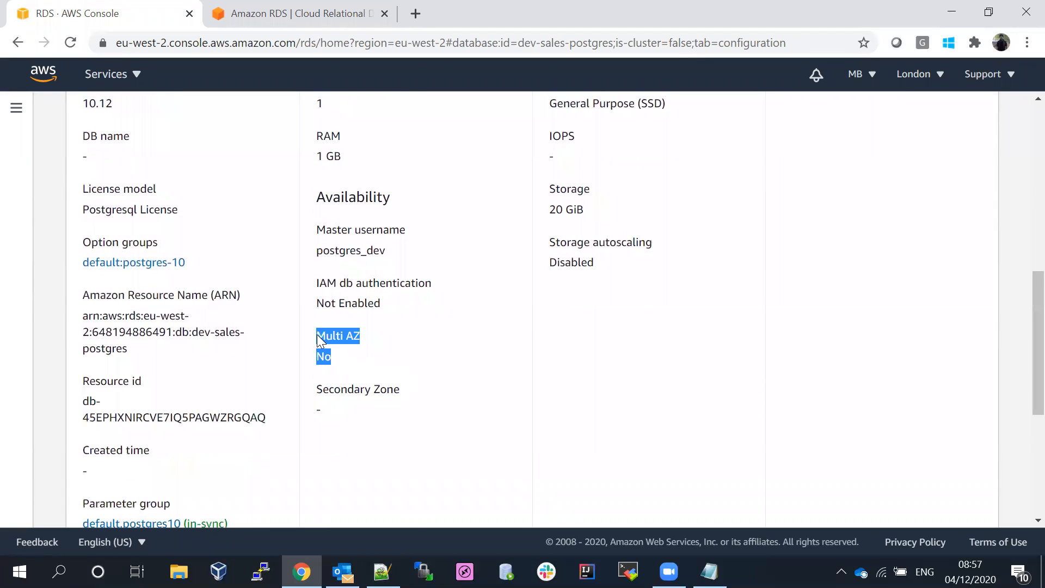
{"action": "left_click", "coordinate": [348, 366]}
{"action": "left_click_drag", "start_coordinate": [320, 358], "coordinate": [357, 361]}
{"action": "left_click", "coordinate": [364, 361]}
{"action": "scroll", "coordinate": [1019, 374], "scroll_direction": "down", "scroll_amount": 1}
{"action": "scroll", "coordinate": [1022, 381], "scroll_direction": "down", "scroll_amount": 3}
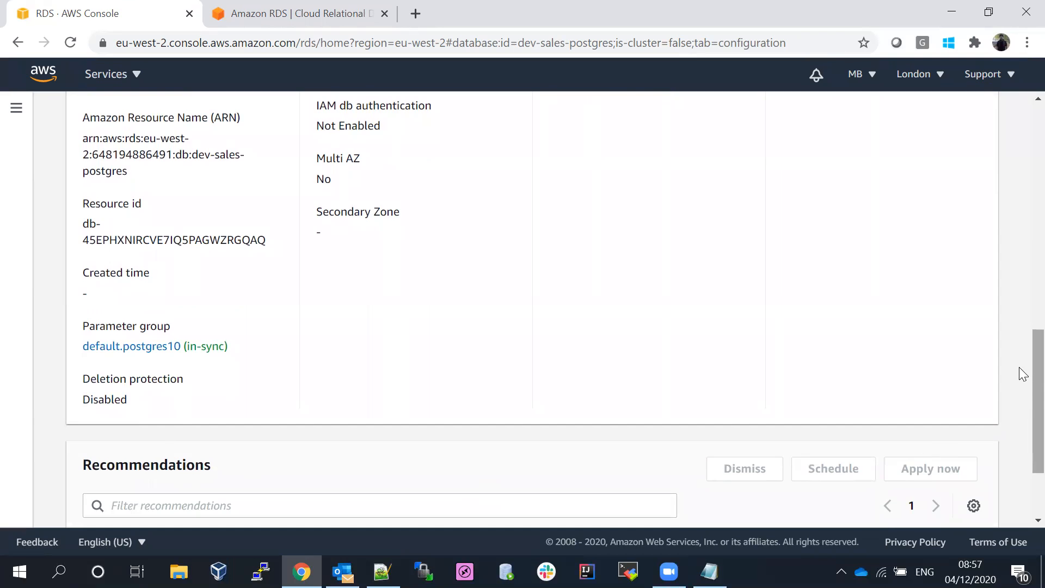
{"action": "scroll", "coordinate": [1020, 374], "scroll_direction": "up", "scroll_amount": 10}
- Open Maintenance & backups and highlight the Disabled auto minor version upgrade setting
{"action": "left_click", "coordinate": [597, 339]}
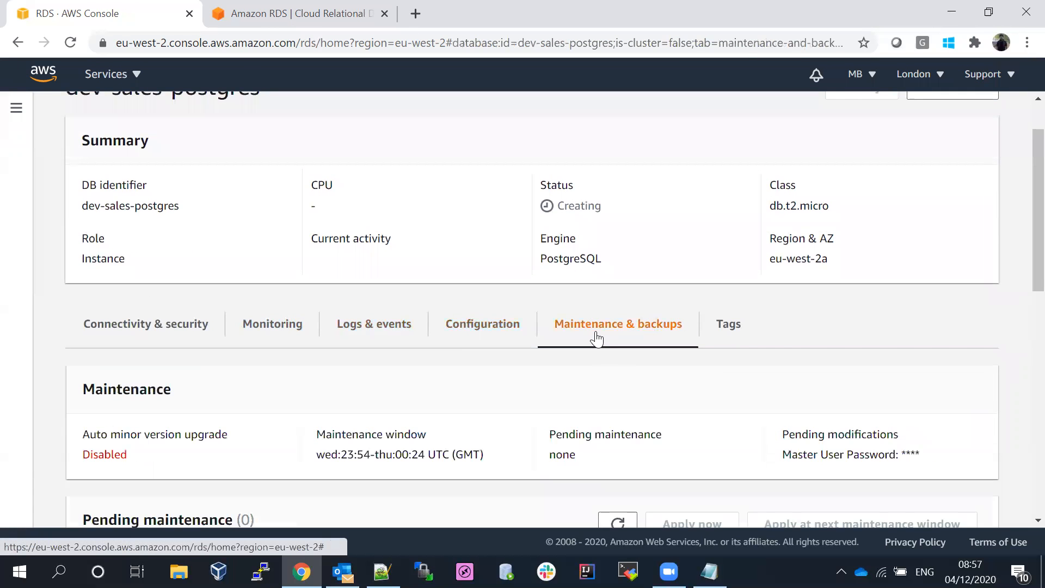
{"action": "scroll", "coordinate": [1020, 234], "scroll_direction": "down", "scroll_amount": 5}
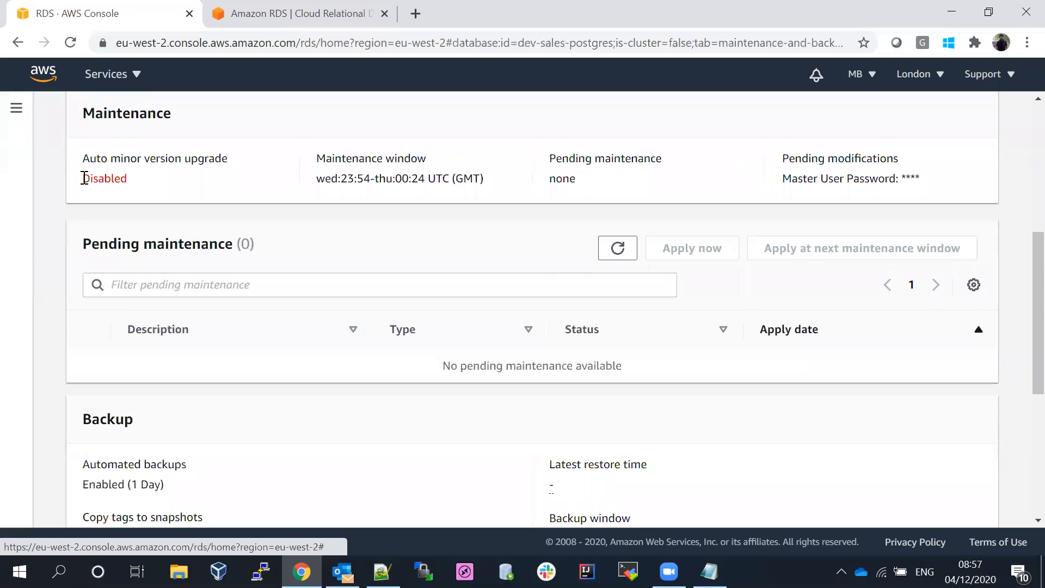
{"action": "left_click_drag", "start_coordinate": [84, 178], "coordinate": [154, 186]}
{"action": "left_click", "coordinate": [156, 190]}
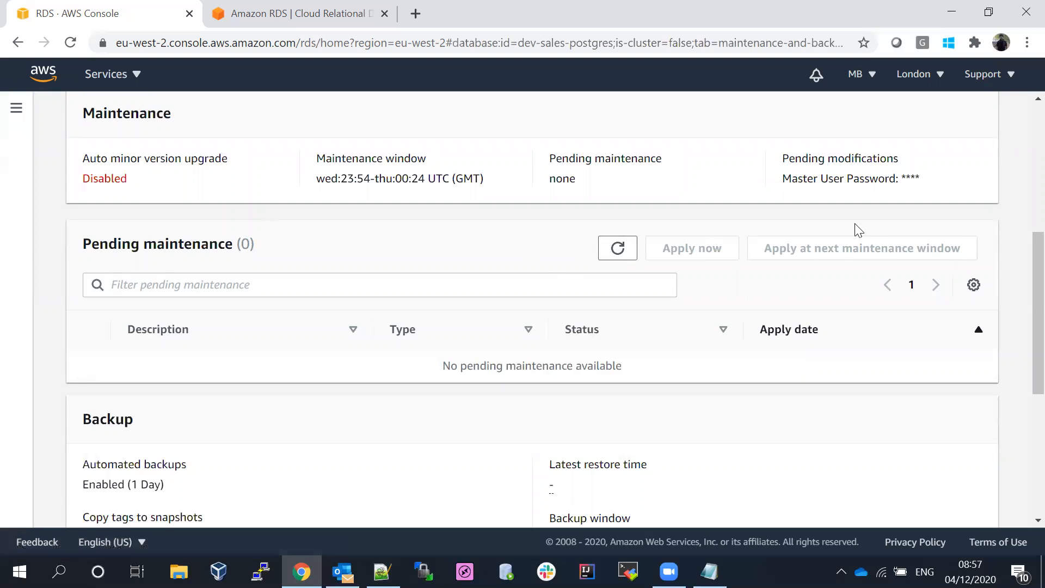
- Highlight the automated backup settings and the 04:00-04:30 UTC backup window, then scroll back up
{"action": "scroll", "coordinate": [1022, 272], "scroll_direction": "down", "scroll_amount": 3}
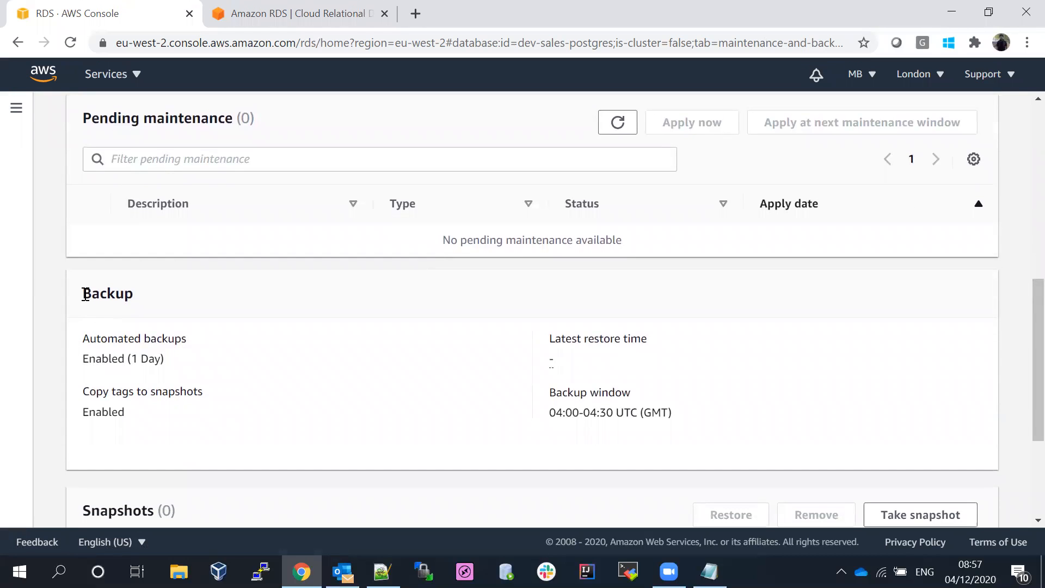
{"action": "left_click_drag", "start_coordinate": [85, 294], "coordinate": [143, 426]}
{"action": "left_click", "coordinate": [115, 380]}
{"action": "left_click_drag", "start_coordinate": [554, 412], "coordinate": [718, 419]}
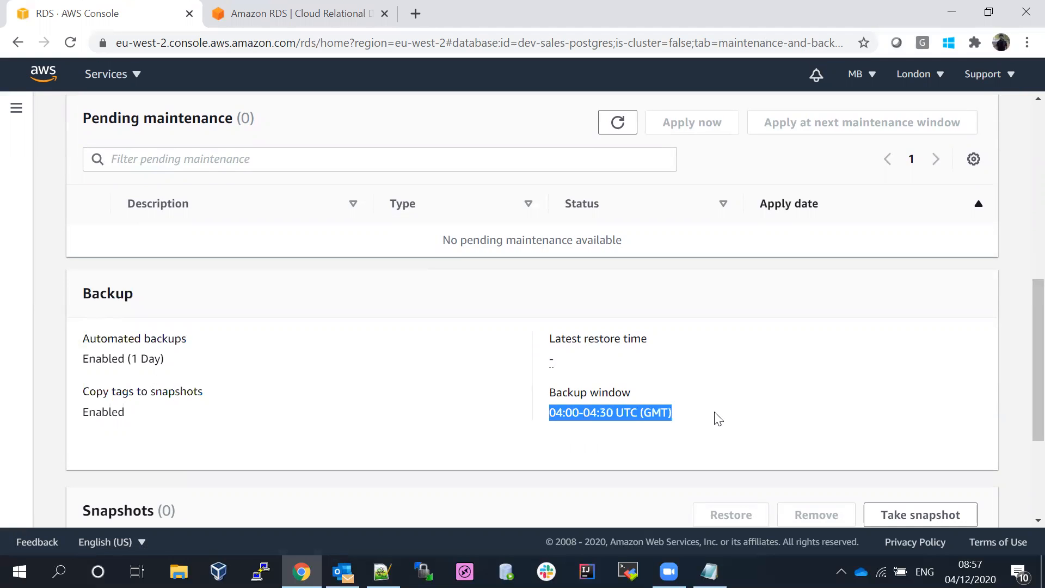
{"action": "scroll", "coordinate": [1020, 381], "scroll_direction": "down", "scroll_amount": 2}
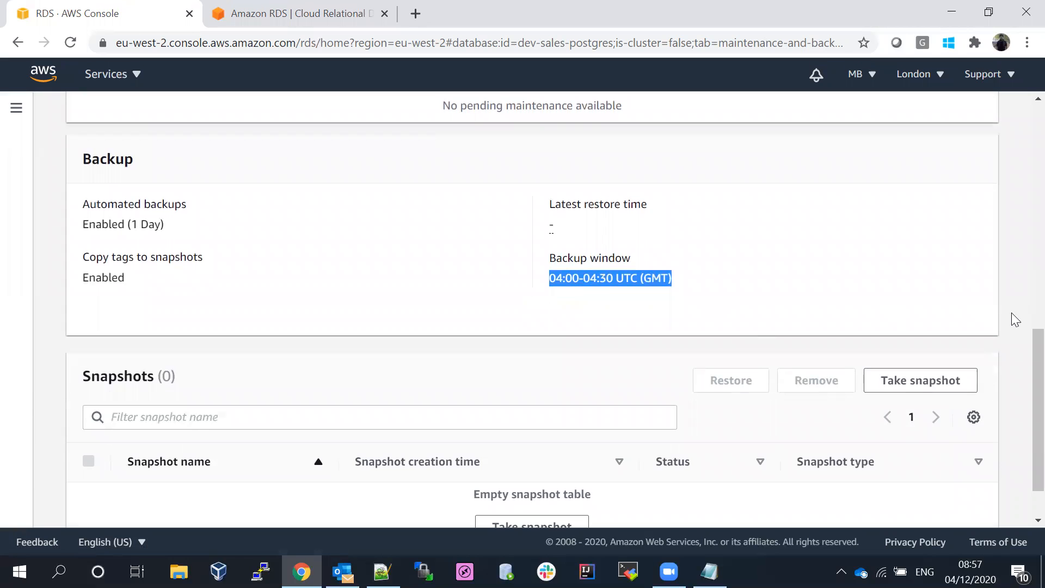
{"action": "scroll", "coordinate": [1020, 402], "scroll_direction": "up", "scroll_amount": 10}
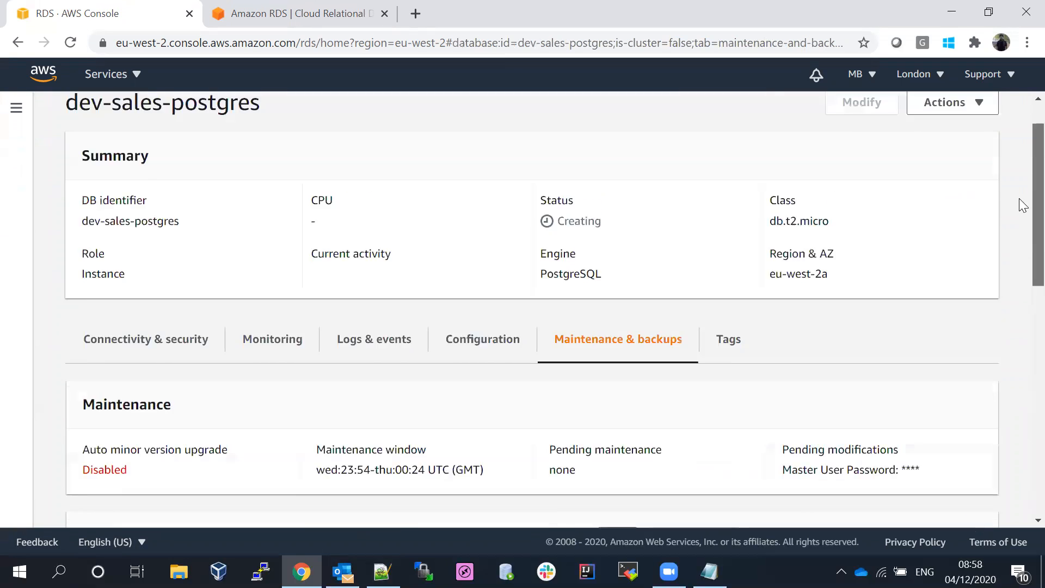
{"action": "scroll", "coordinate": [1023, 204], "scroll_direction": "up", "scroll_amount": 1}
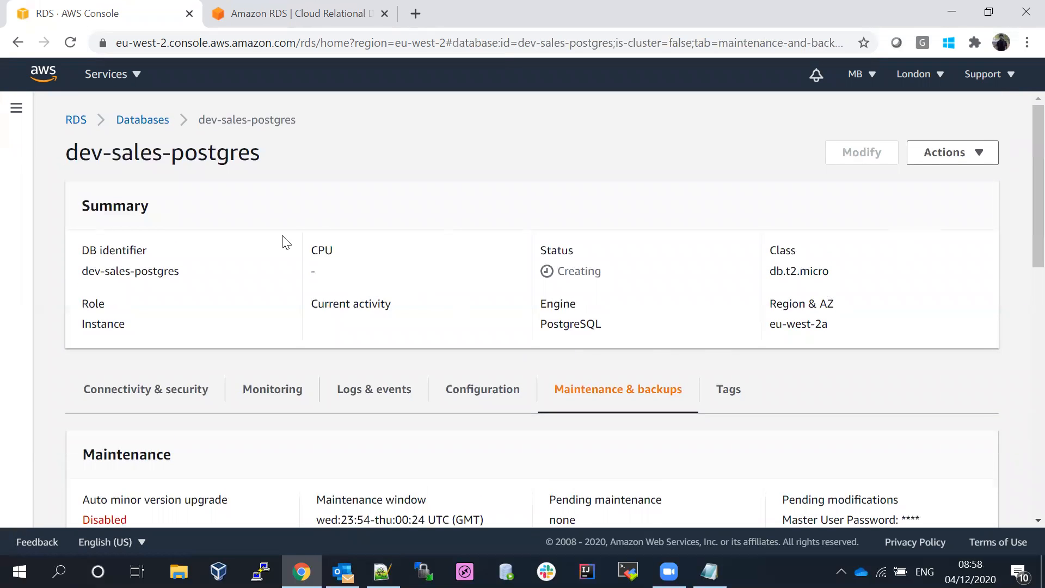
- Return to the Databases list, refresh it with dev-sales-postgres still Creating, and show the RDS navigation
{"action": "left_click", "coordinate": [139, 124]}
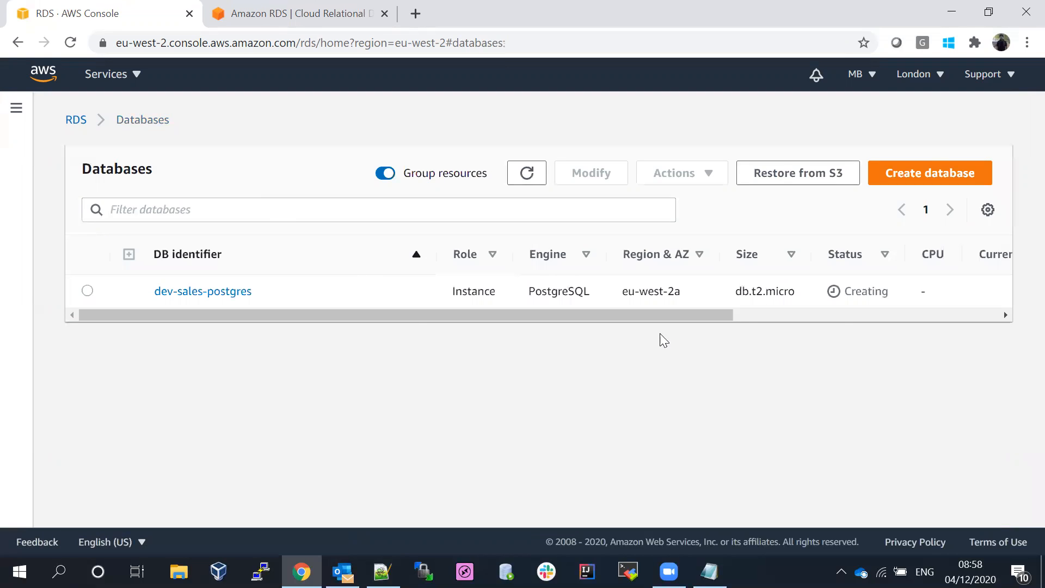
{"action": "left_click_drag", "start_coordinate": [653, 315], "coordinate": [954, 323]}
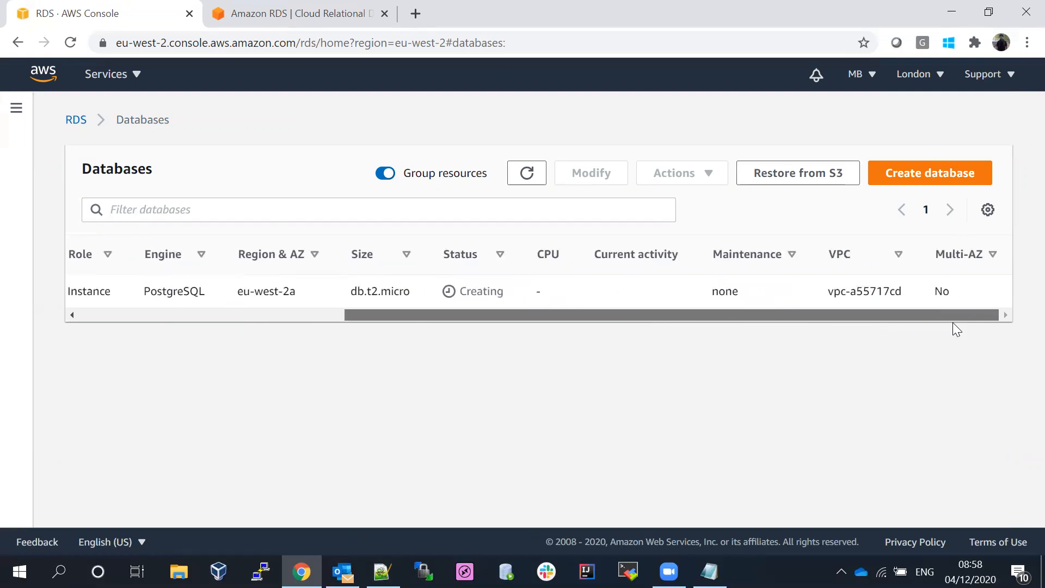
{"action": "left_click", "coordinate": [527, 175]}
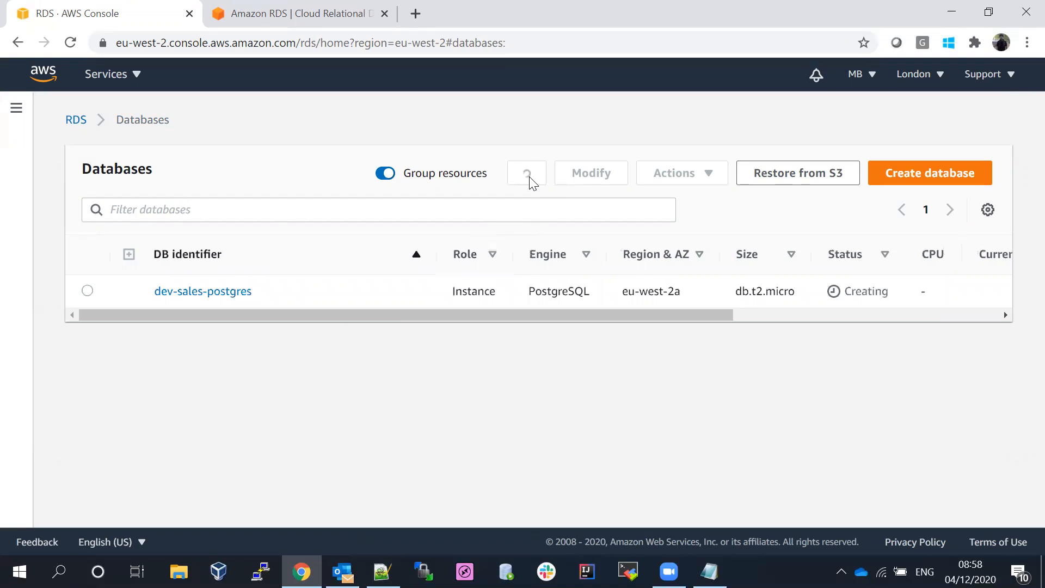
{"action": "left_click", "coordinate": [17, 111]}
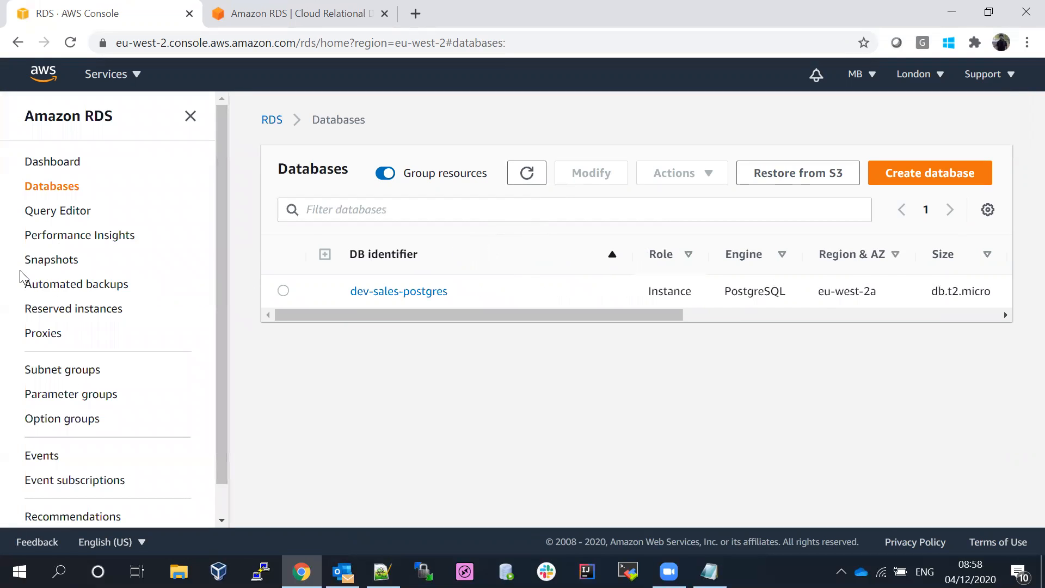
- Go through Snapshots and System to Automated backups, and inspect the dev-sales-postgres backup entry
{"action": "left_click", "coordinate": [32, 262]}
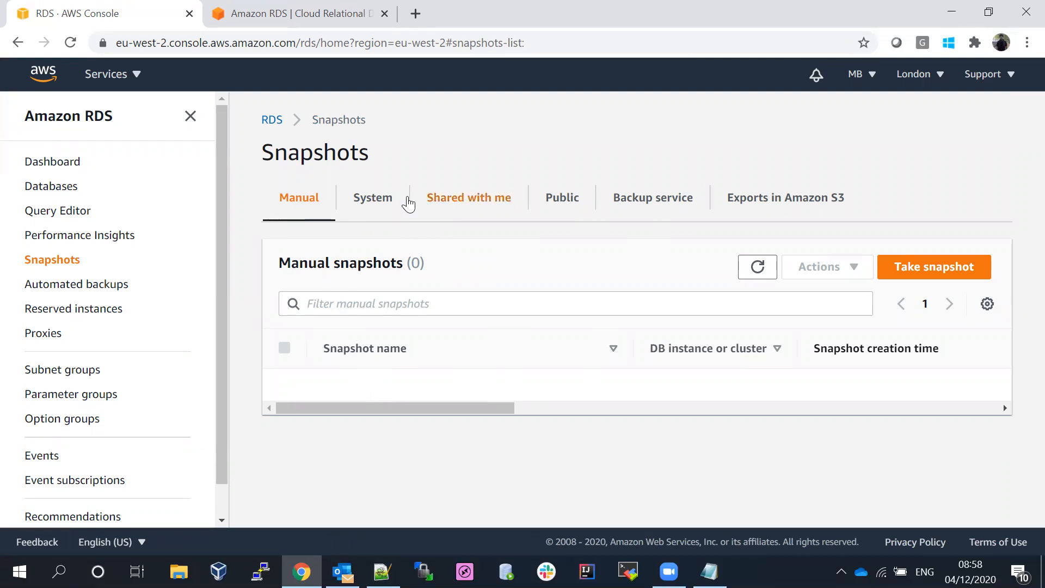
{"action": "left_click", "coordinate": [367, 199]}
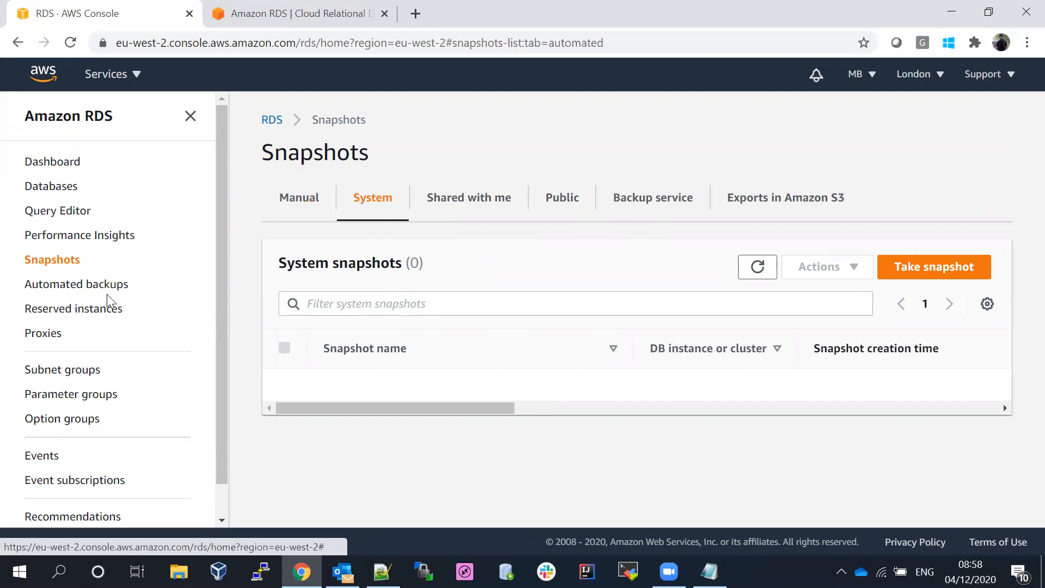
{"action": "left_click", "coordinate": [77, 288]}
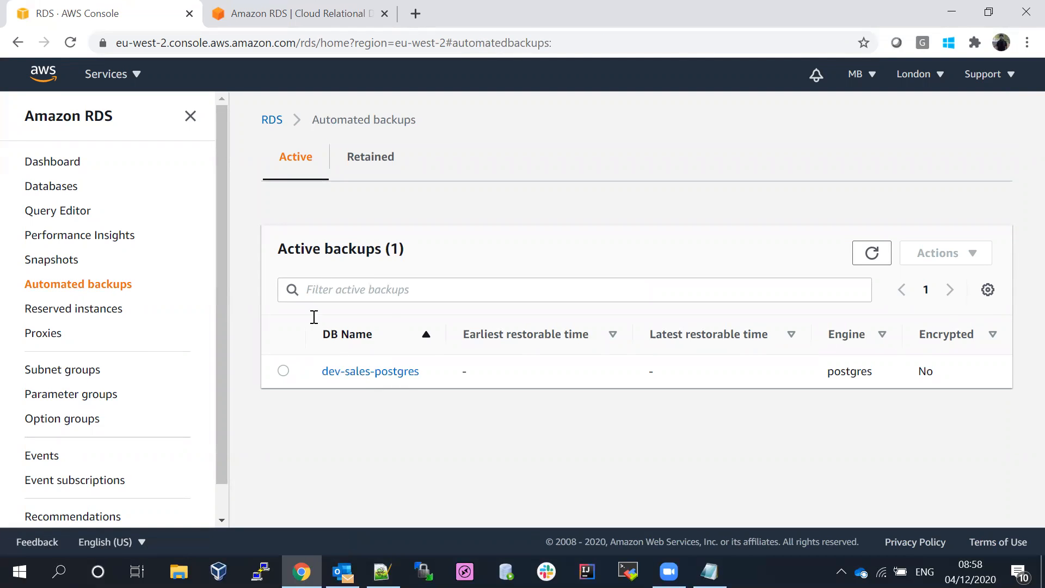
{"action": "left_click", "coordinate": [342, 372]}
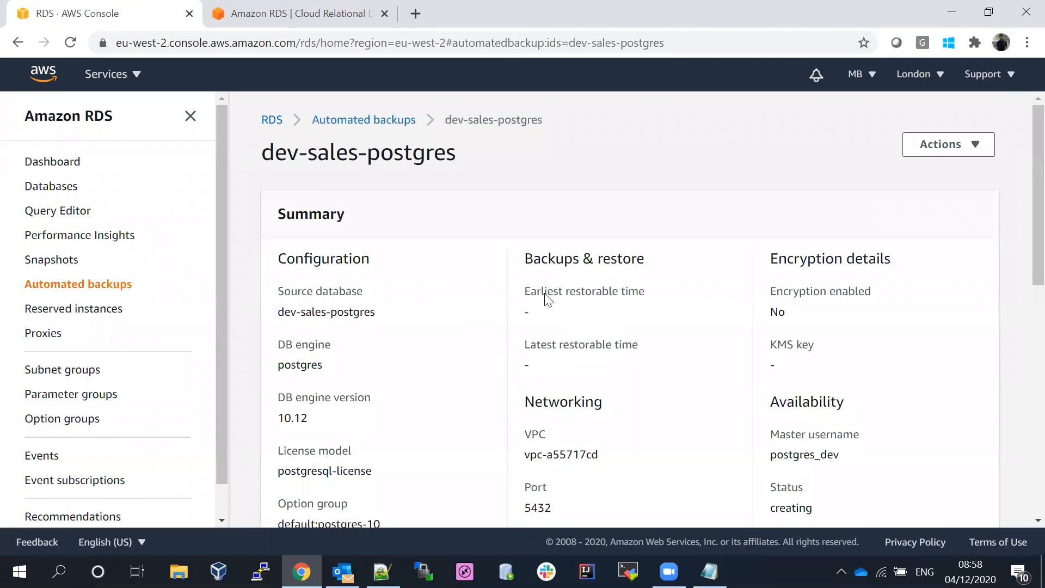
{"action": "left_click", "coordinate": [335, 119]}
- Refresh the Databases list and scroll its table sideways to check dev-sales-postgres
{"action": "left_click", "coordinate": [58, 192]}
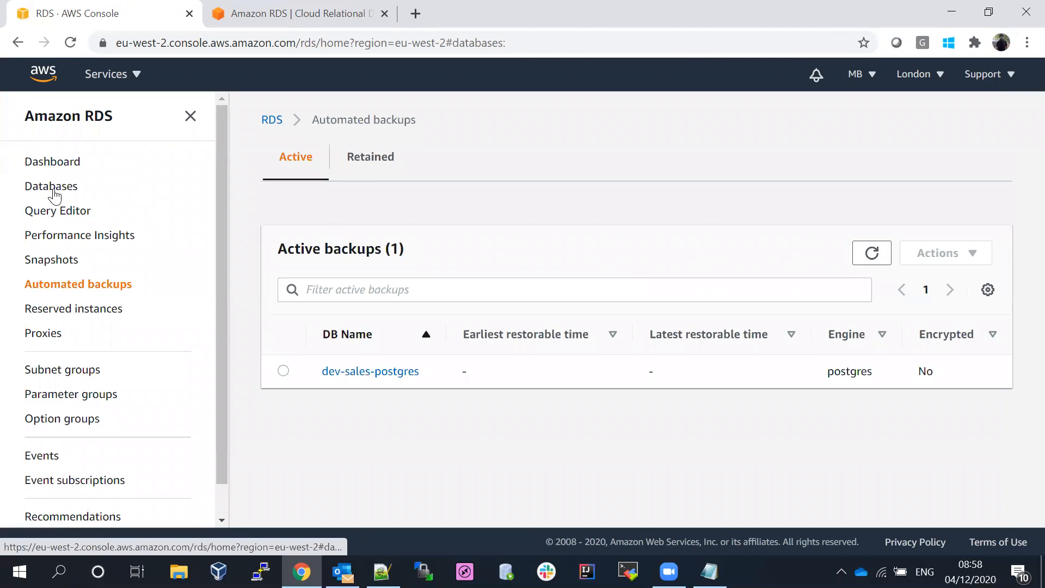
{"action": "left_click_drag", "start_coordinate": [474, 316], "coordinate": [629, 325]}
{"action": "left_click", "coordinate": [526, 172]}
{"action": "left_click_drag", "start_coordinate": [630, 315], "coordinate": [359, 310]}
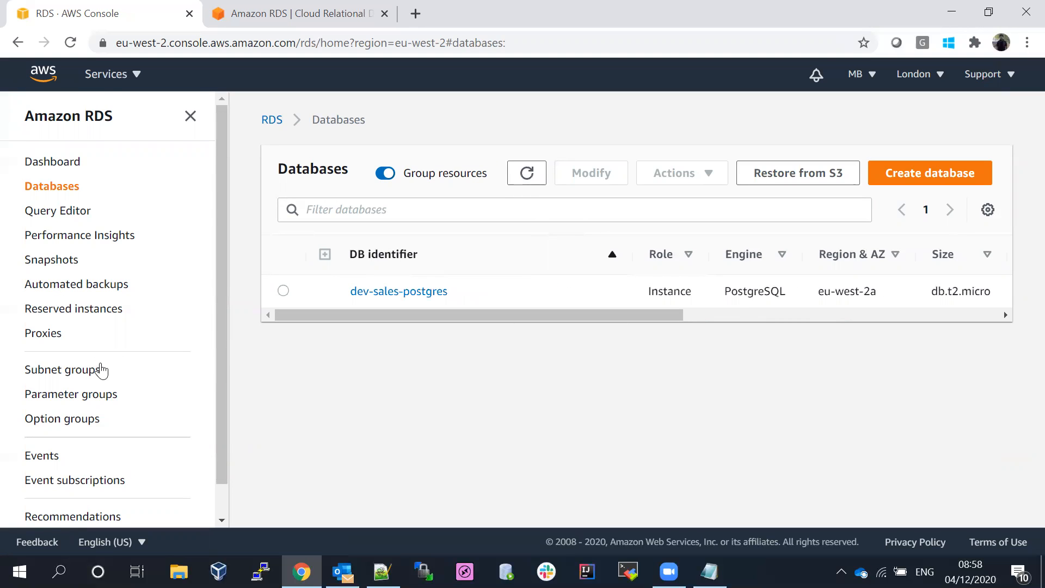
{"action": "scroll", "coordinate": [224, 295], "scroll_direction": "down", "scroll_amount": 1}
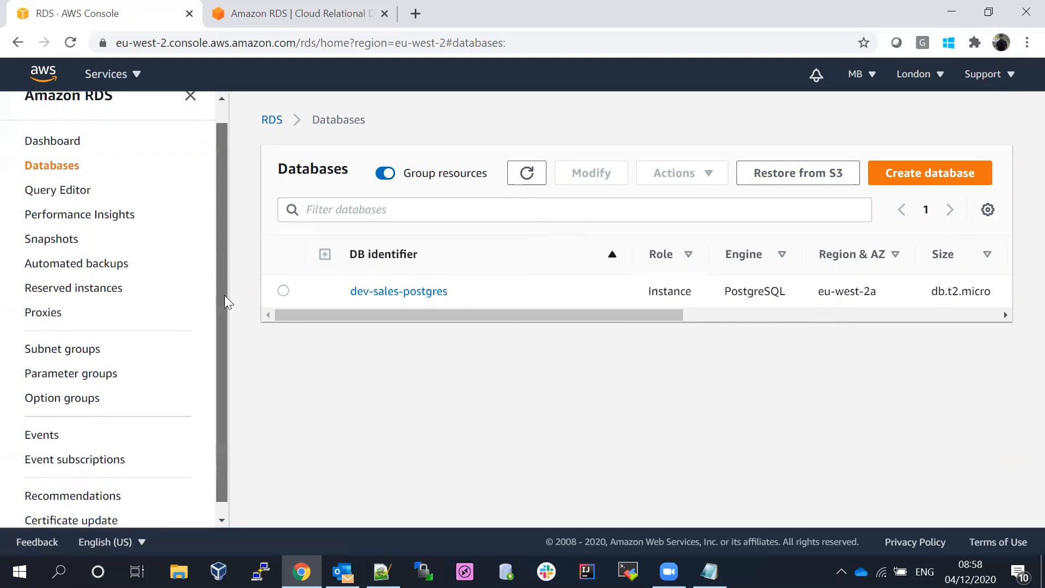
- Browse default.postgres10's parameters, highlighting authentication_timeout and auto_explain.log_analyze, then return to Parameter groups
{"action": "left_click", "coordinate": [52, 361]}
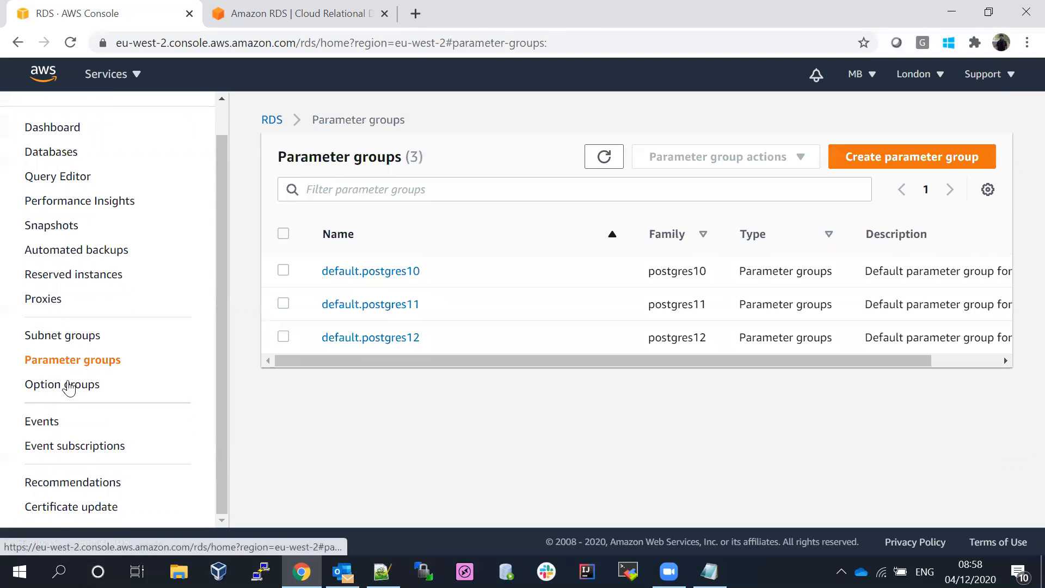
{"action": "left_click", "coordinate": [346, 277]}
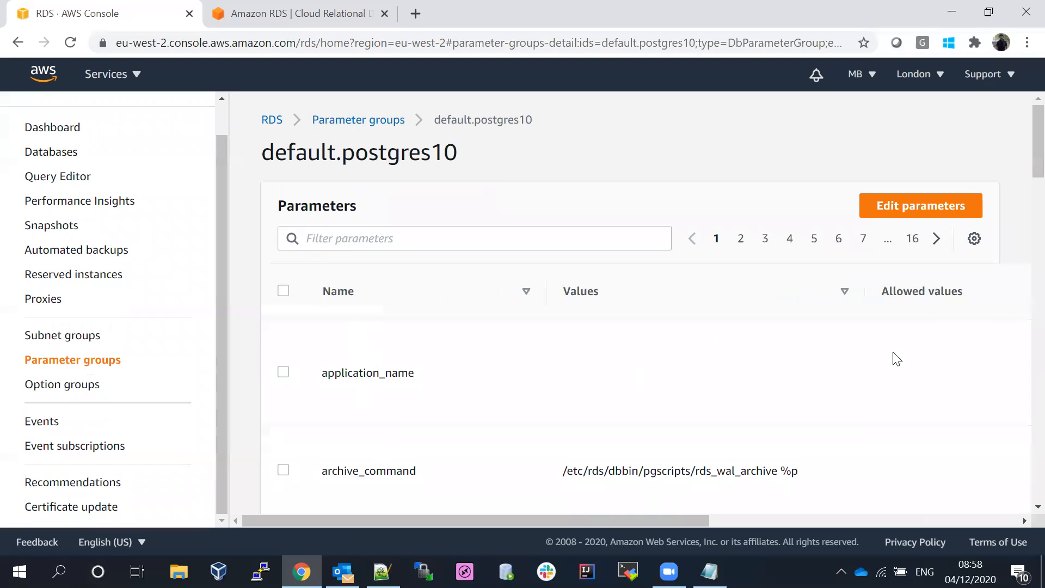
{"action": "scroll", "coordinate": [1024, 192], "scroll_direction": "down", "scroll_amount": 3}
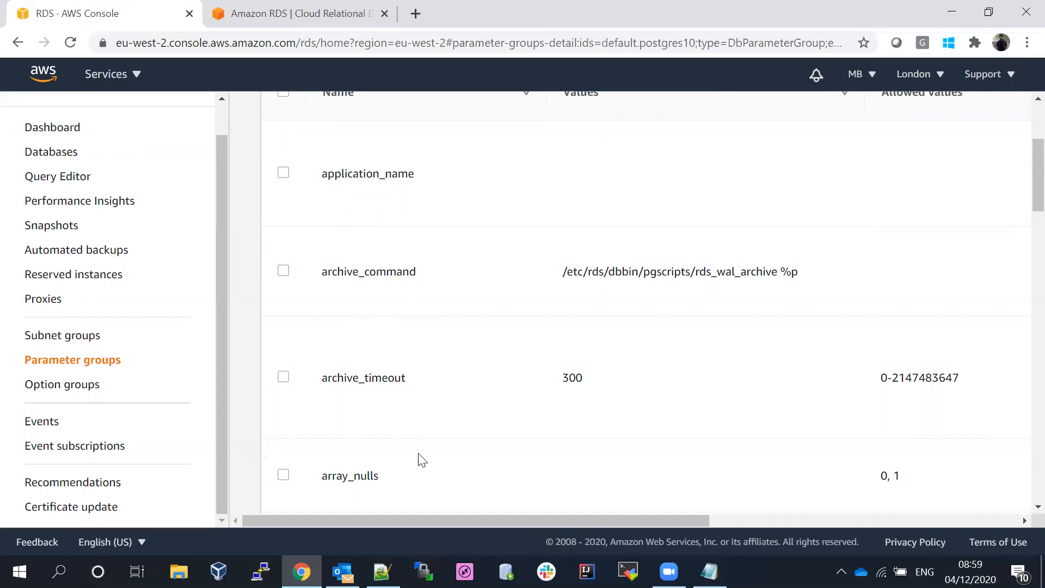
{"action": "left_click_drag", "start_coordinate": [325, 380], "coordinate": [451, 380]}
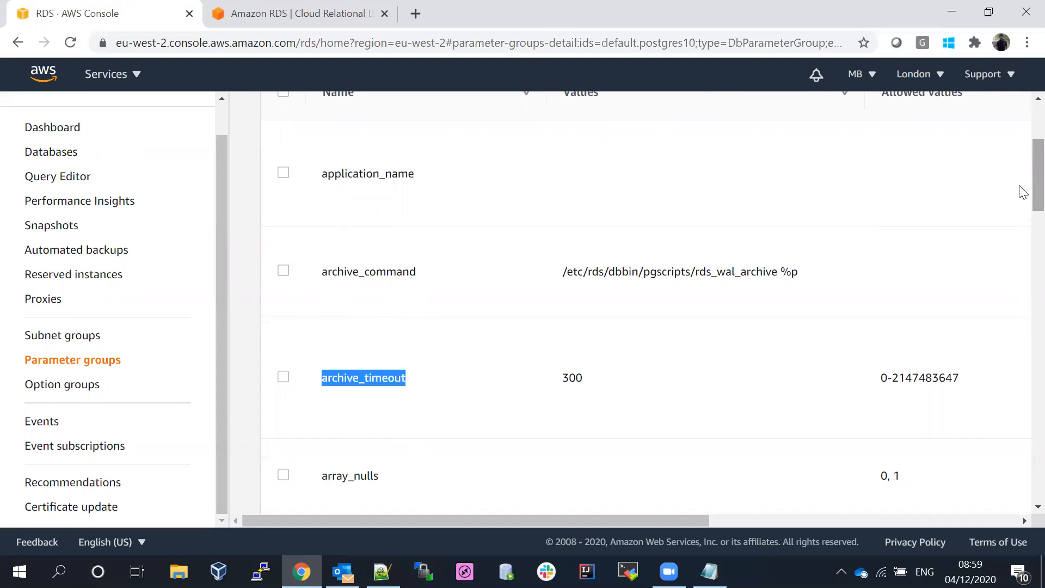
{"action": "scroll", "coordinate": [1020, 212], "scroll_direction": "down", "scroll_amount": 5}
{"action": "left_click_drag", "start_coordinate": [322, 292], "coordinate": [493, 299]}
{"action": "left_click", "coordinate": [344, 380]}
{"action": "double_click", "coordinate": [343, 380]}
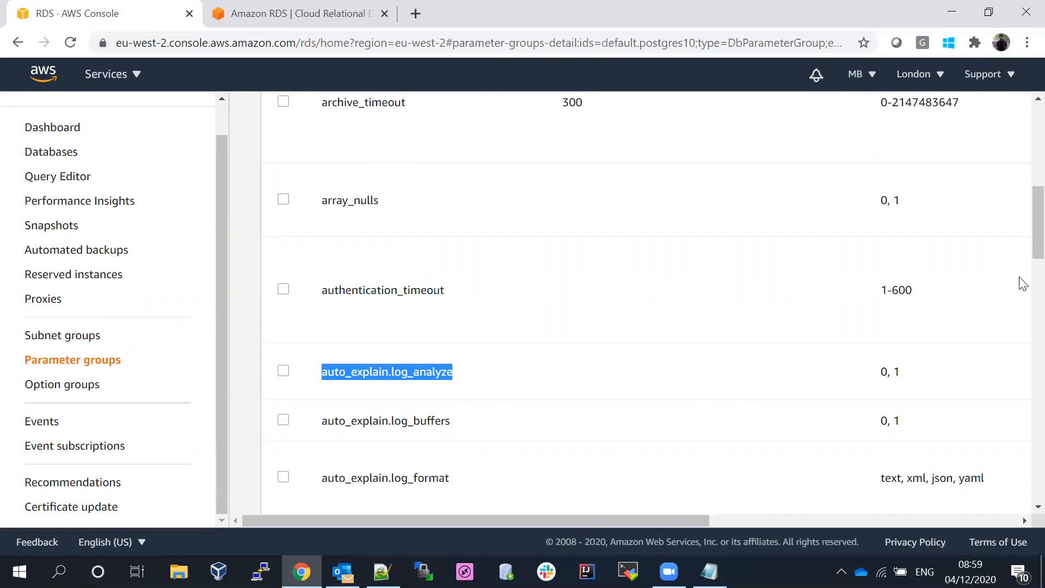
{"action": "left_click_drag", "start_coordinate": [1020, 234], "coordinate": [1020, 143]}
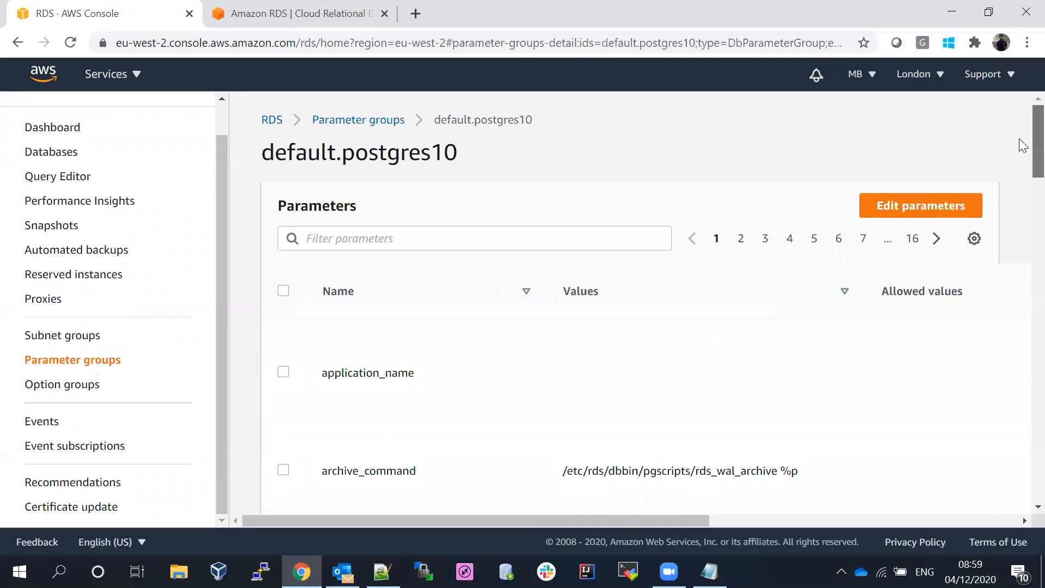
{"action": "left_click", "coordinate": [337, 121]}
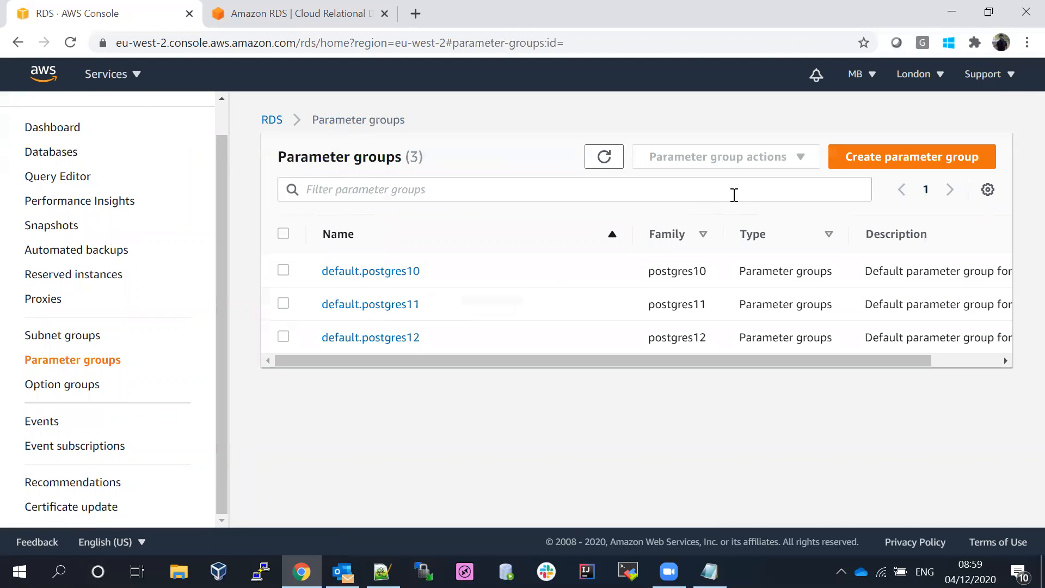
- Select default.postgres10 in Parameter groups and view its Actions menu without choosing an action
{"action": "left_click", "coordinate": [882, 158]}
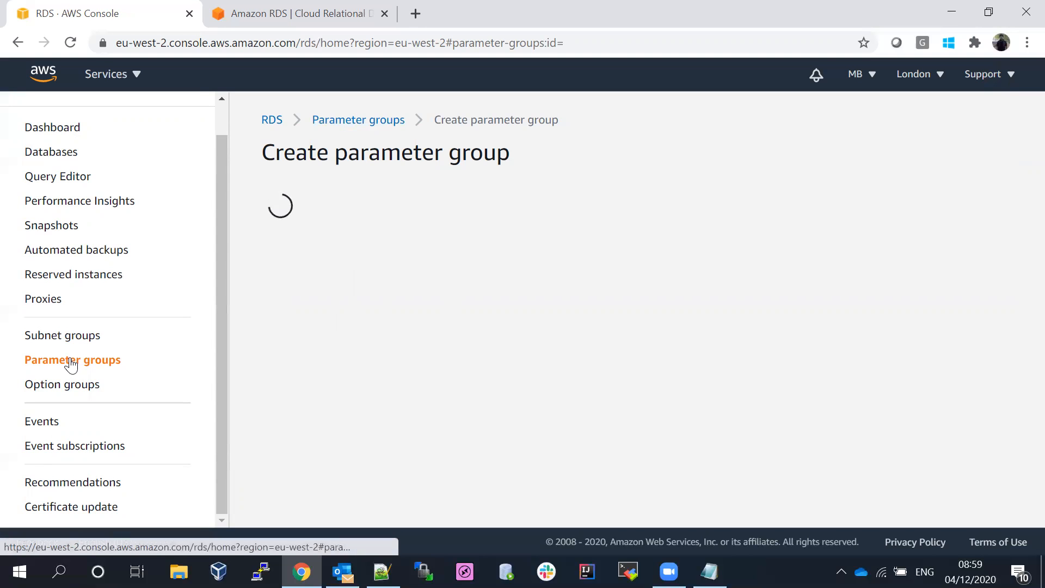
{"action": "left_click", "coordinate": [272, 119]}
{"action": "left_click", "coordinate": [59, 364]}
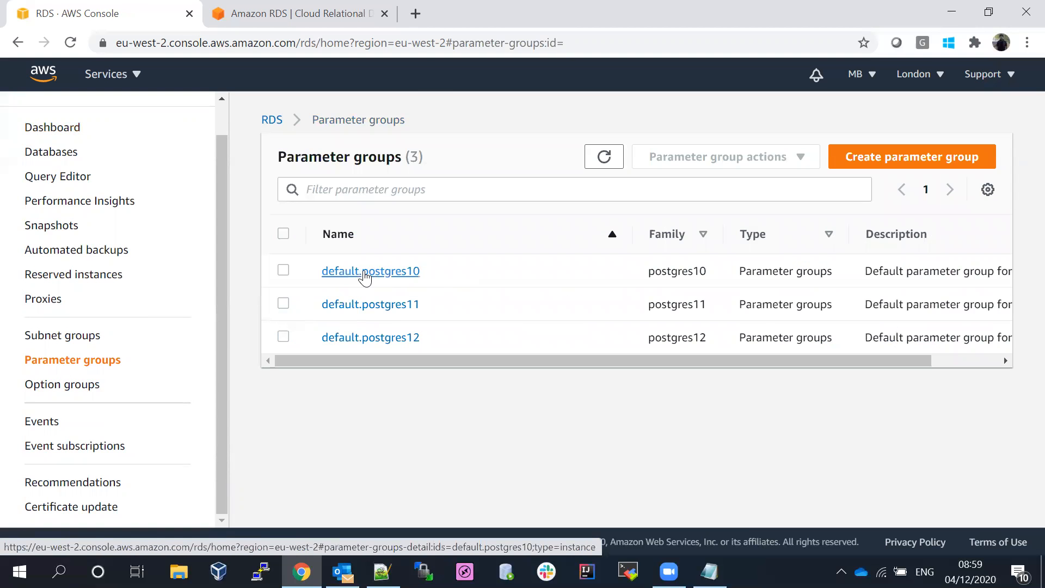
{"action": "left_click", "coordinate": [283, 271]}
{"action": "left_click", "coordinate": [727, 161]}
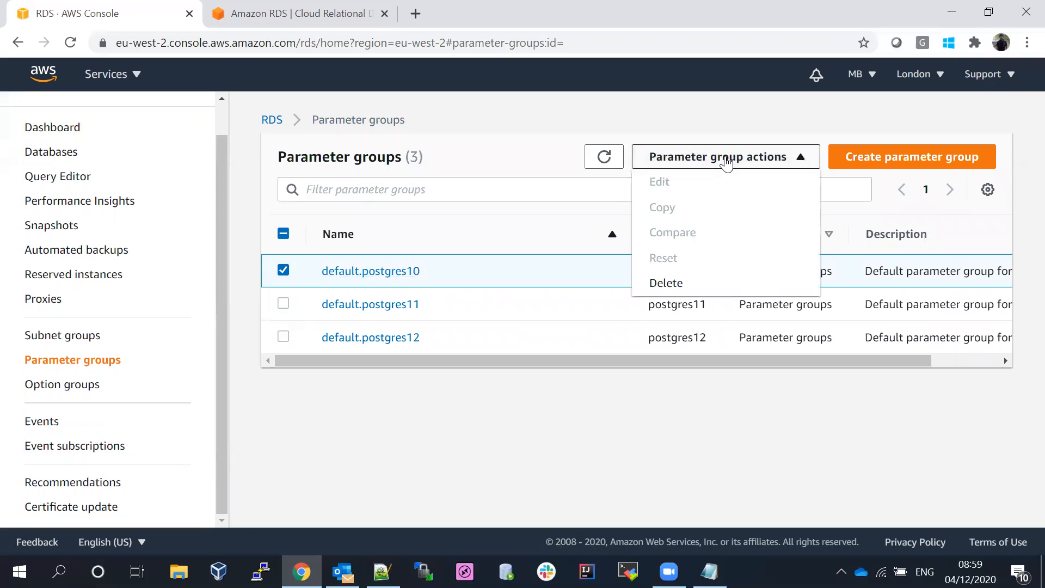
{"action": "left_click", "coordinate": [452, 122]}
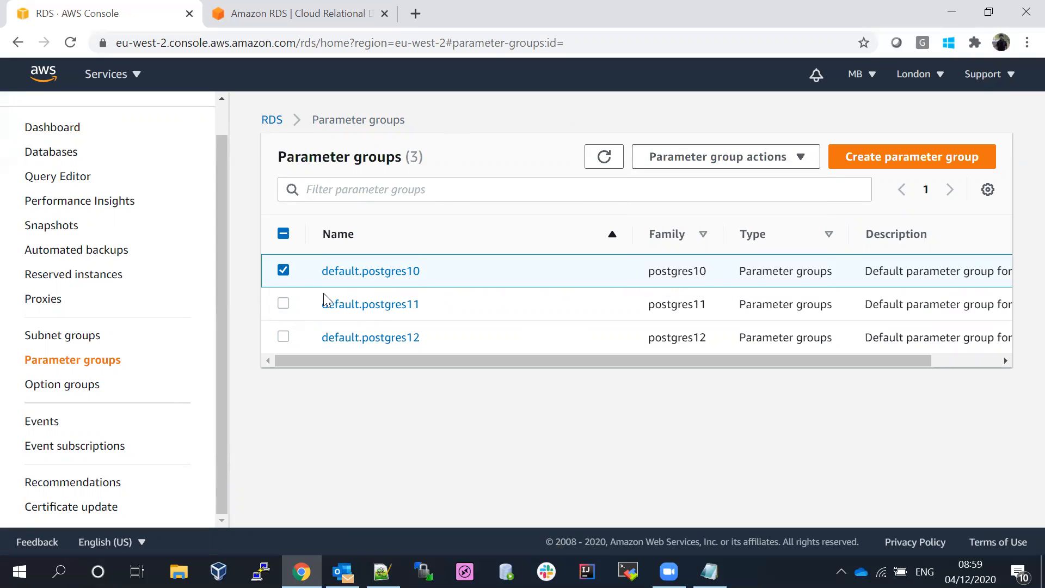
- Inspect default.postgres10's parameters, ticking archive_command, then start the Create parameter group form
{"action": "left_click", "coordinate": [345, 272]}
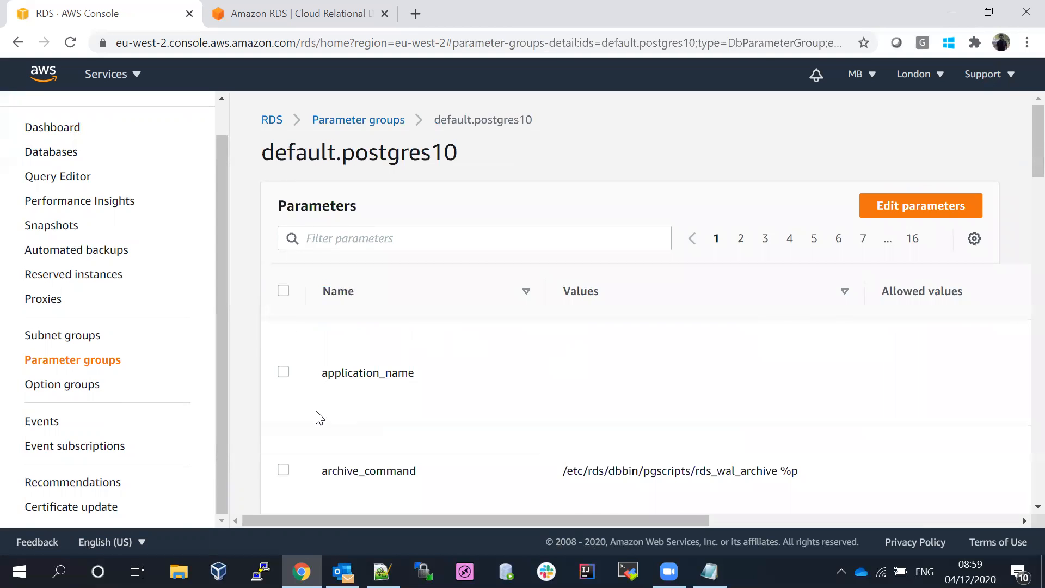
{"action": "left_click", "coordinate": [283, 470]}
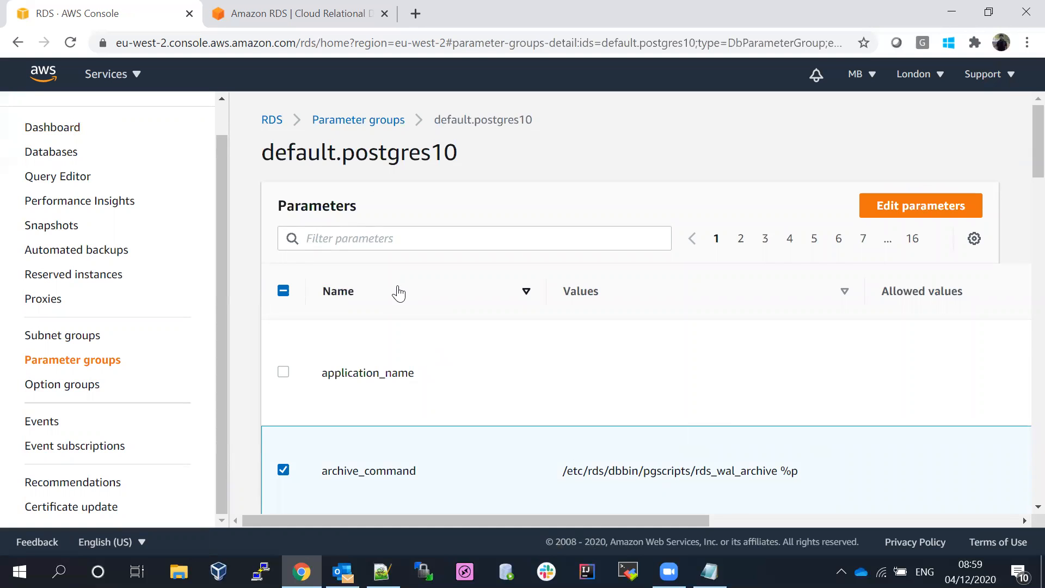
{"action": "left_click", "coordinate": [331, 119]}
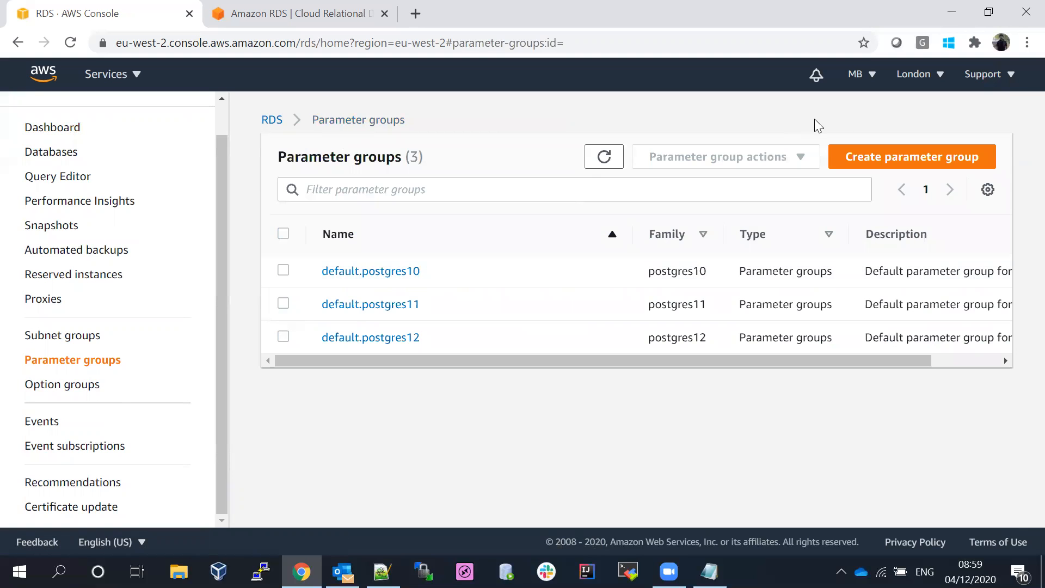
{"action": "left_click", "coordinate": [903, 162]}
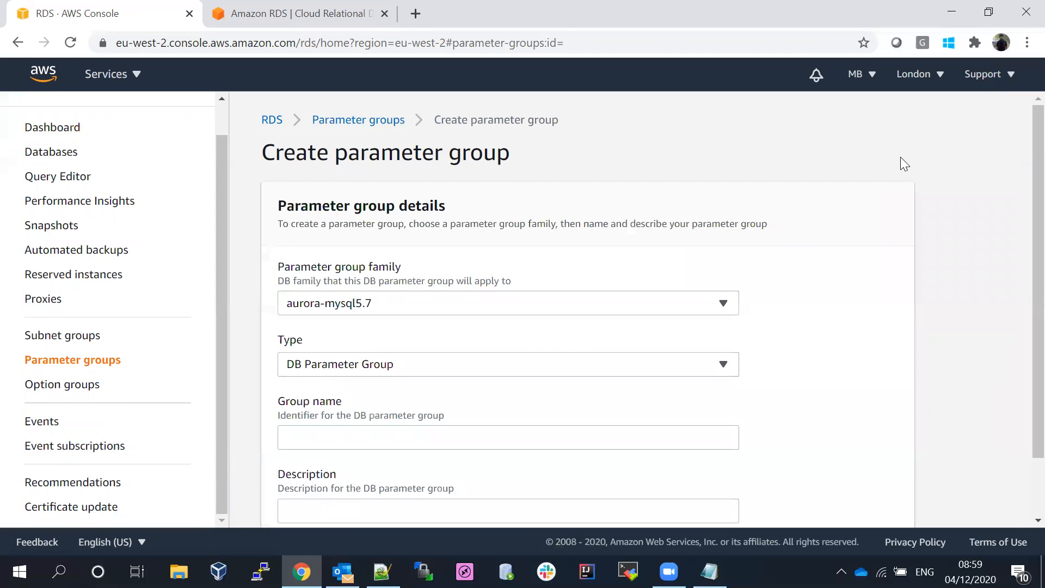
- Choose family postgres10, name the group postgred10, reuse that name as description, and create it
{"action": "left_click", "coordinate": [374, 310]}
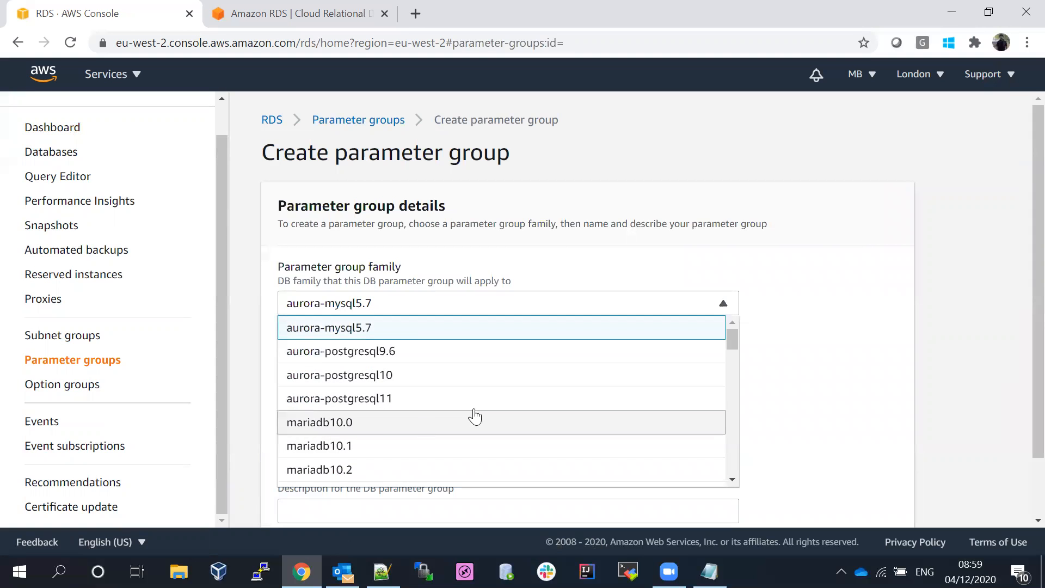
{"action": "left_click_drag", "start_coordinate": [735, 340], "coordinate": [750, 413]}
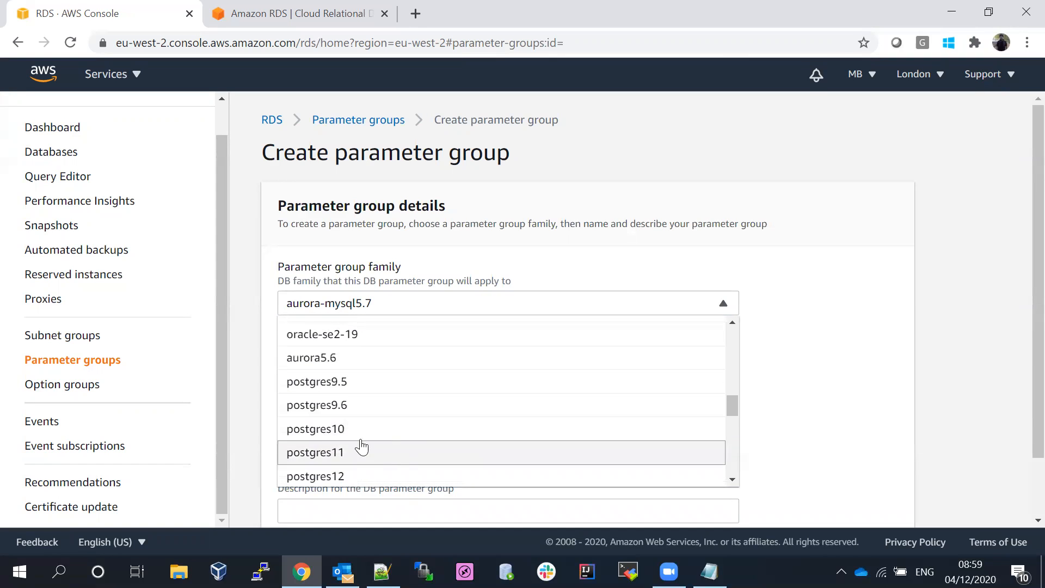
{"action": "left_click", "coordinate": [321, 433]}
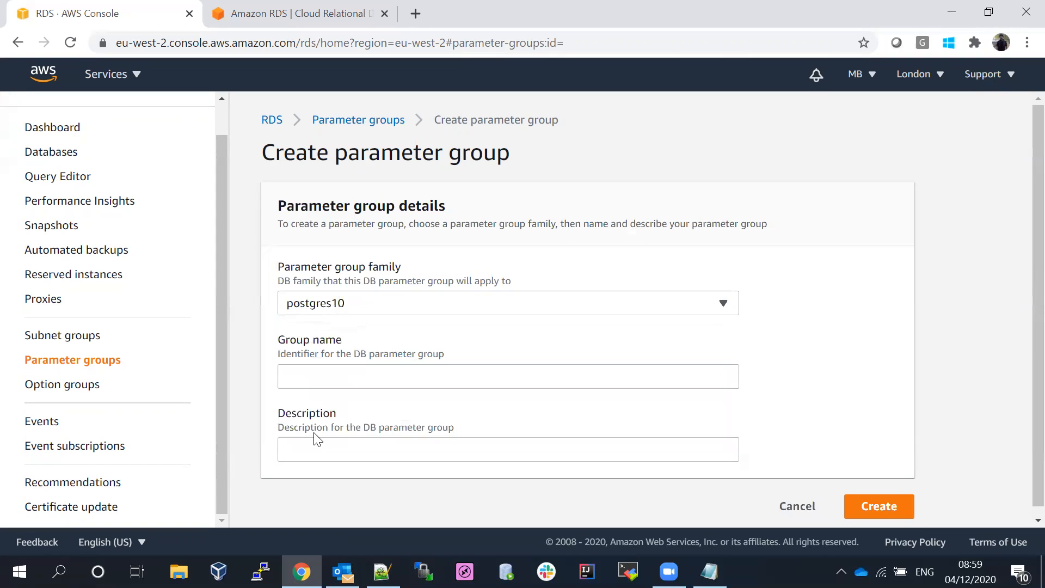
{"action": "left_click", "coordinate": [351, 372]}
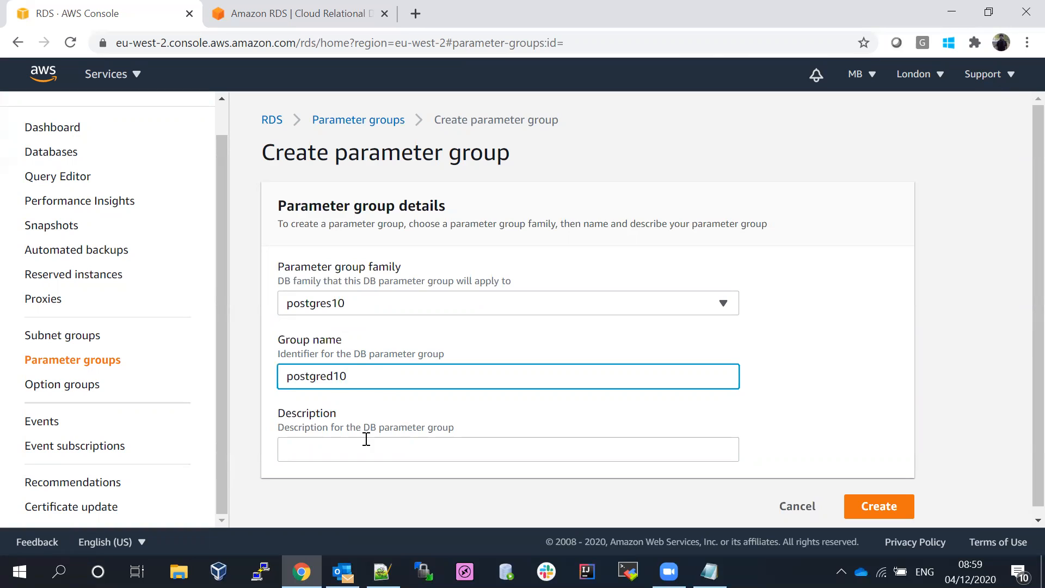
{"action": "left_click_drag", "start_coordinate": [362, 376], "coordinate": [181, 366]}
{"action": "key", "text": "ctrl+c"}
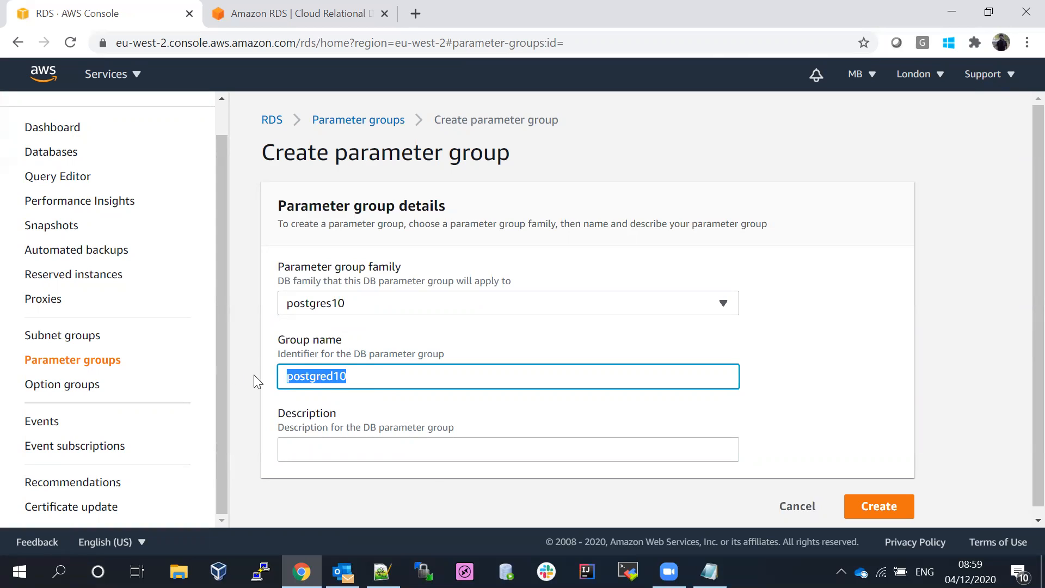
{"action": "left_click", "coordinate": [354, 445]}
{"action": "key", "text": "ctrl+v"}
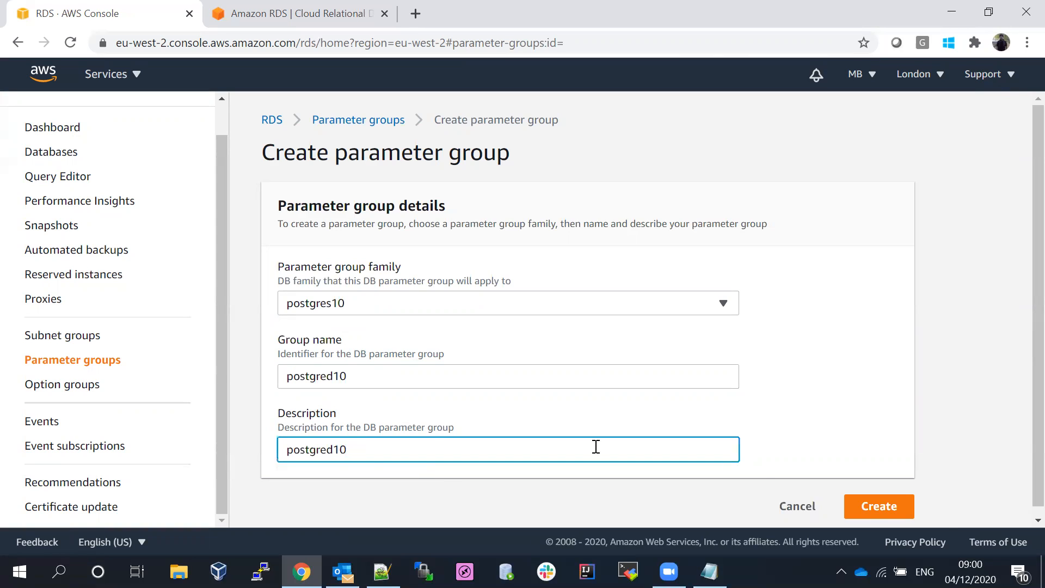
{"action": "left_click", "coordinate": [874, 509]}
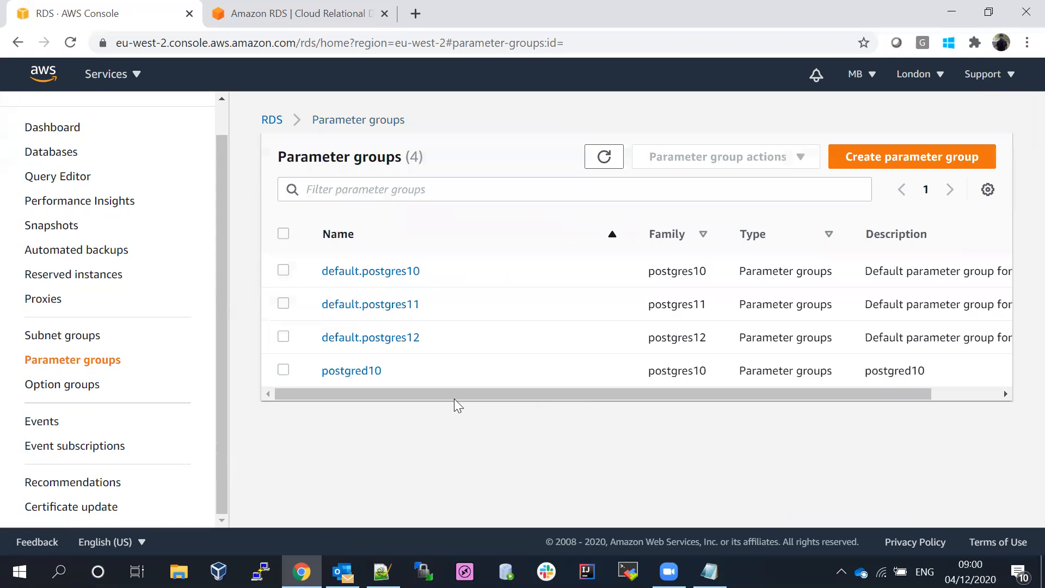
- Start editing postgred10's parameters, ticking and then unticking archive_timeout
{"action": "left_click", "coordinate": [283, 370]}
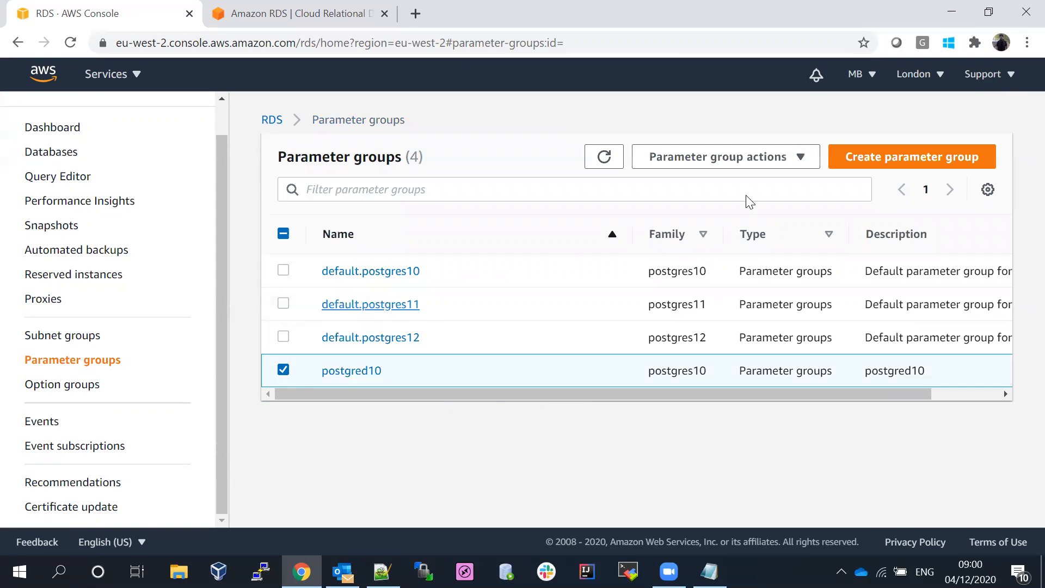
{"action": "left_click", "coordinate": [758, 155]}
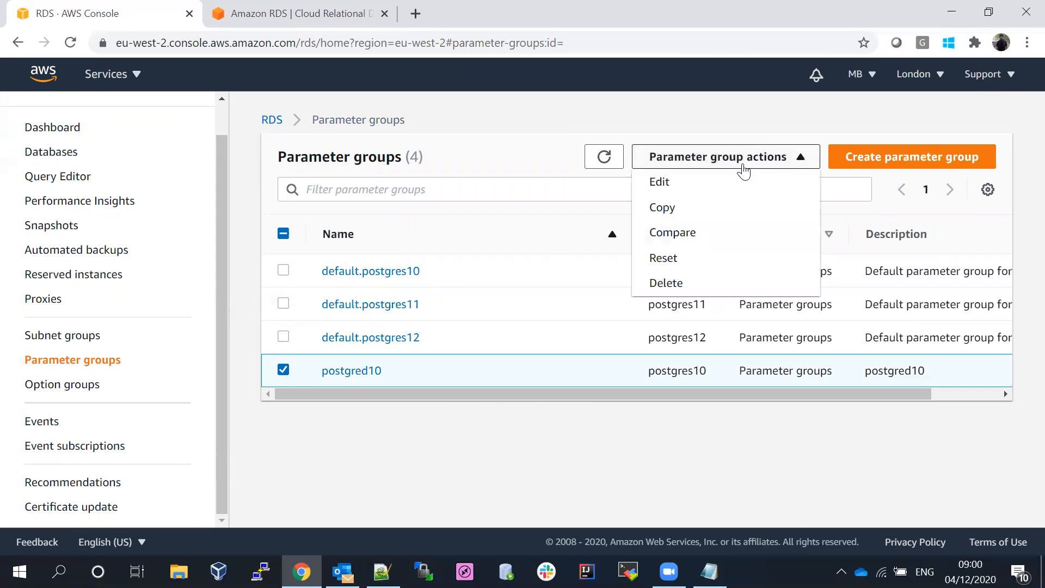
{"action": "left_click", "coordinate": [675, 185]}
{"action": "scroll", "coordinate": [1023, 214], "scroll_direction": "down", "scroll_amount": 5}
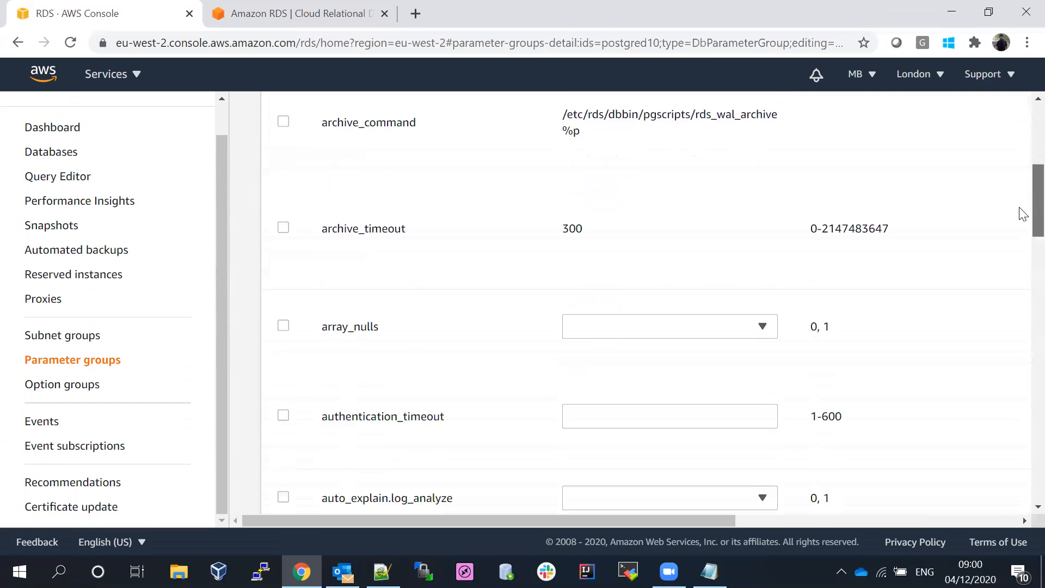
{"action": "scroll", "coordinate": [1023, 213], "scroll_direction": "down", "scroll_amount": 1}
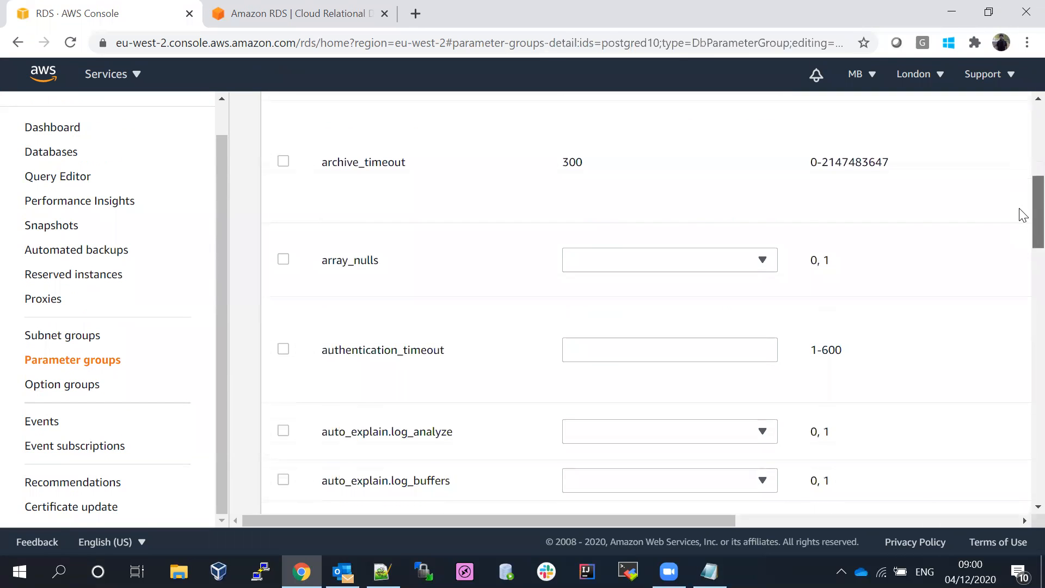
{"action": "left_click", "coordinate": [283, 164]}
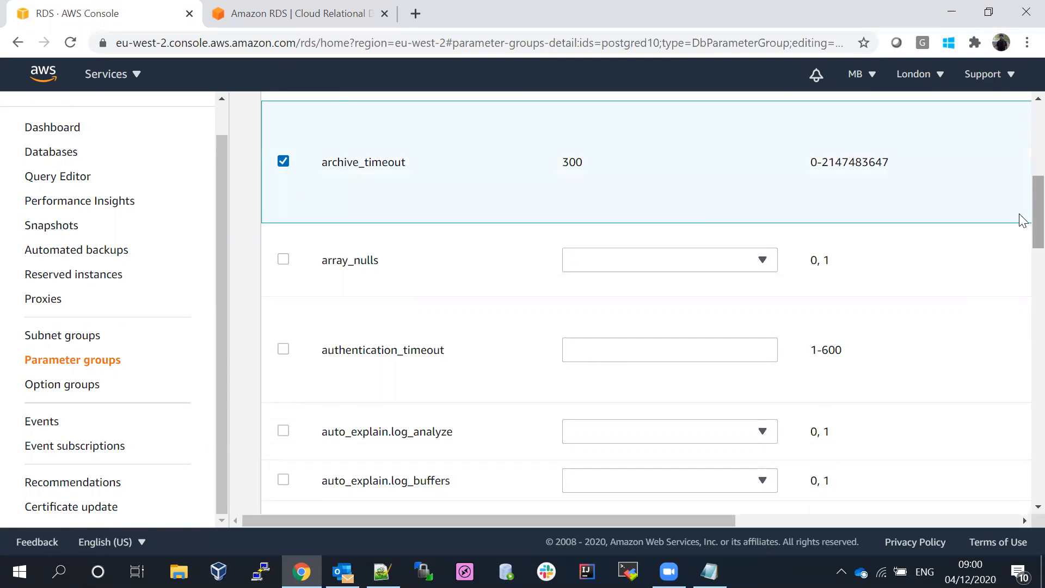
{"action": "scroll", "coordinate": [1023, 190], "scroll_direction": "up", "scroll_amount": 5}
{"action": "scroll", "coordinate": [1022, 163], "scroll_direction": "down", "scroll_amount": 3}
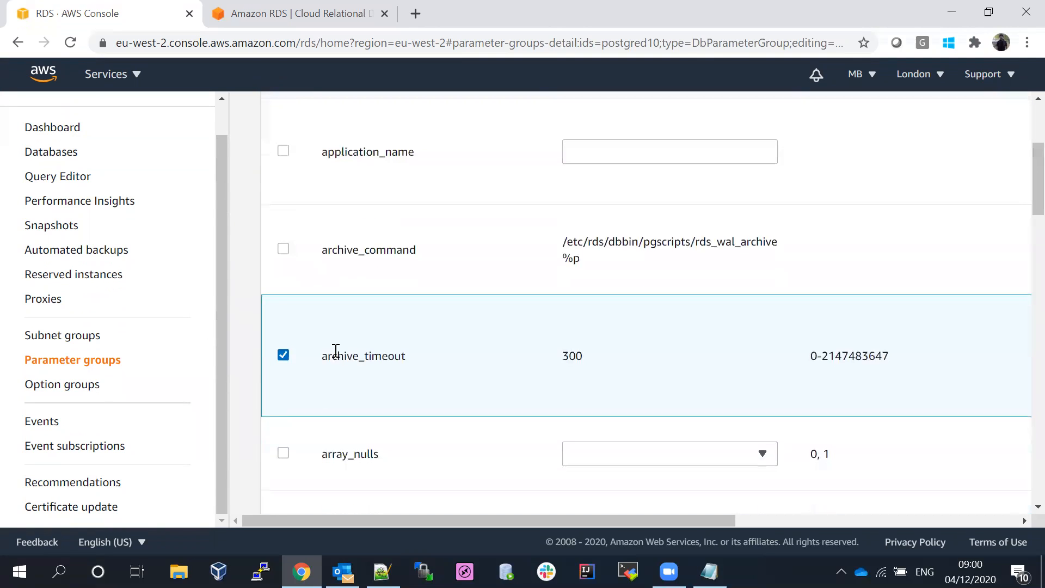
{"action": "left_click", "coordinate": [284, 356]}
{"action": "scroll", "coordinate": [1021, 207], "scroll_direction": "down", "scroll_amount": 5}
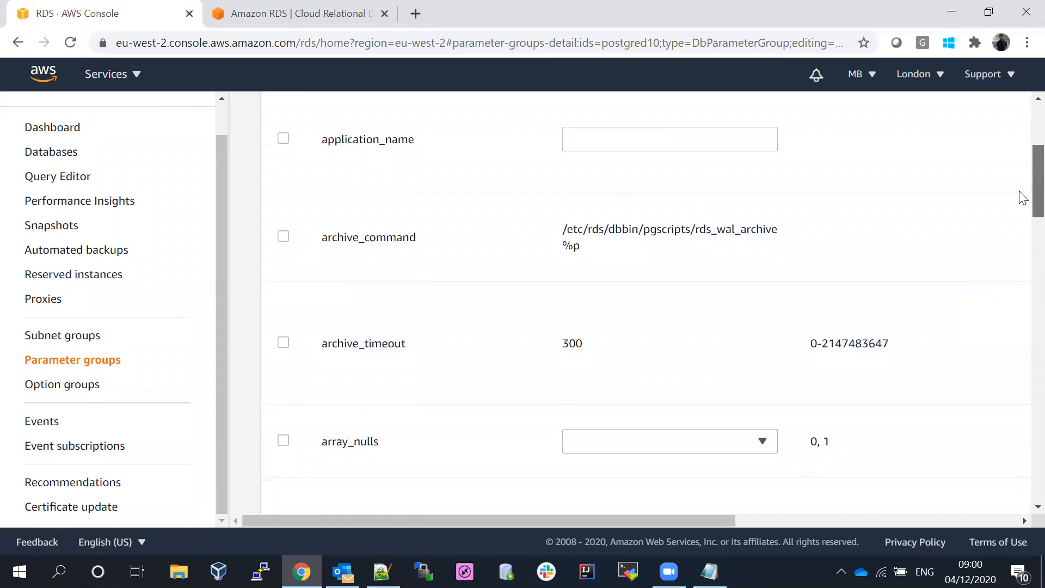
{"action": "scroll", "coordinate": [1021, 256], "scroll_direction": "down", "scroll_amount": 5}
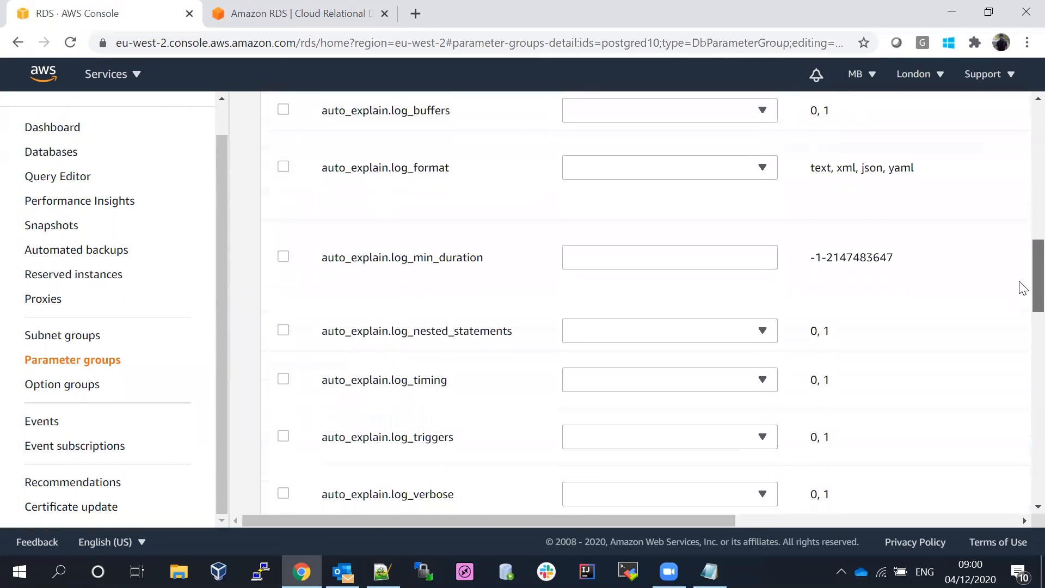
- Set auto_explain.log_nested_statements to 1, save the change, and go back to Parameter groups
{"action": "left_click", "coordinate": [284, 331]}
{"action": "left_click", "coordinate": [725, 334]}
{"action": "left_click", "coordinate": [611, 381]}
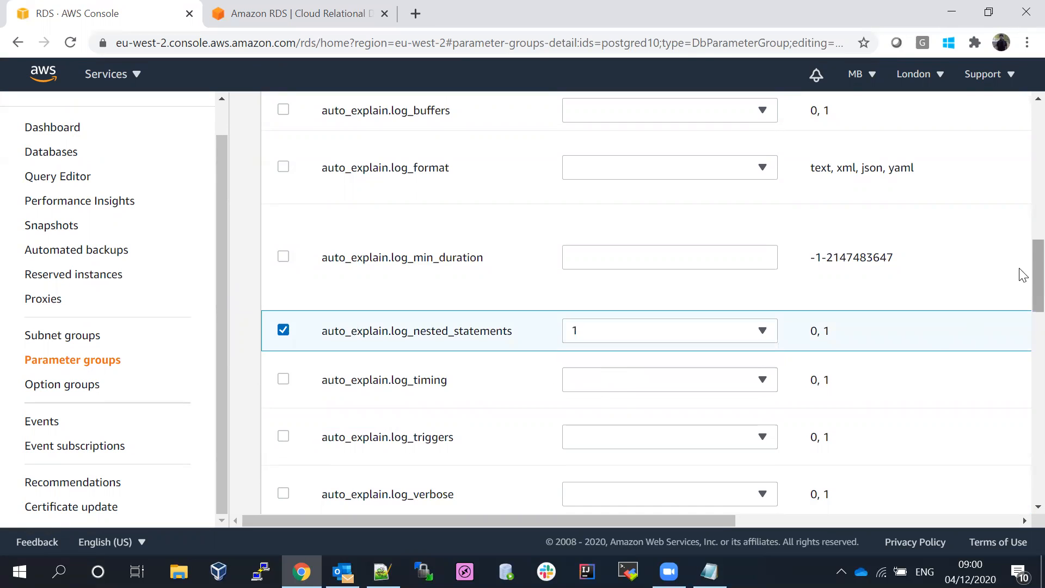
{"action": "scroll", "coordinate": [1020, 272], "scroll_direction": "up", "scroll_amount": 15}
{"action": "left_click", "coordinate": [905, 215]}
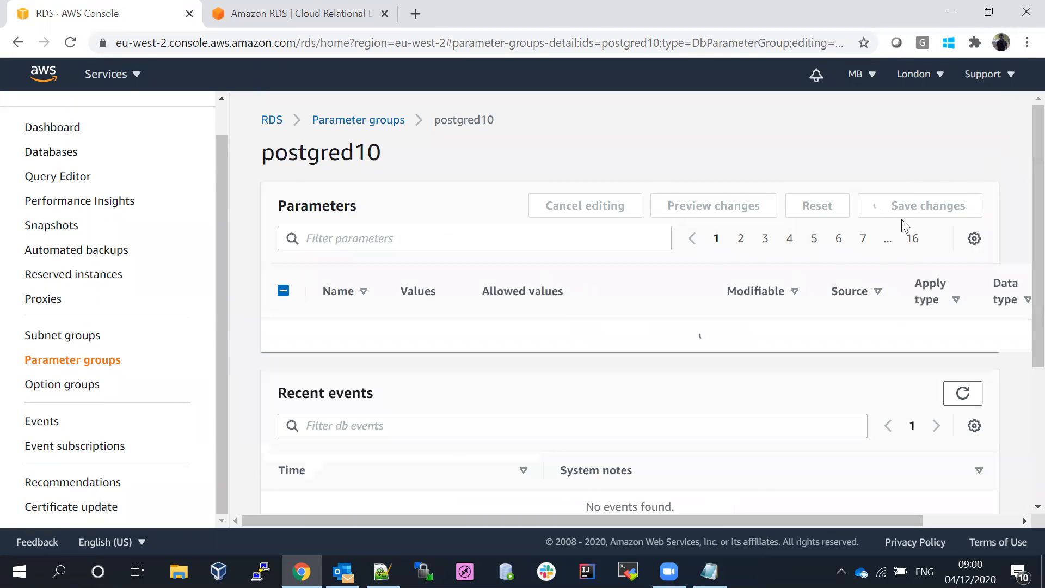
{"action": "scroll", "coordinate": [1022, 175], "scroll_direction": "down", "scroll_amount": 1}
{"action": "scroll", "coordinate": [1022, 176], "scroll_direction": "down", "scroll_amount": 14}
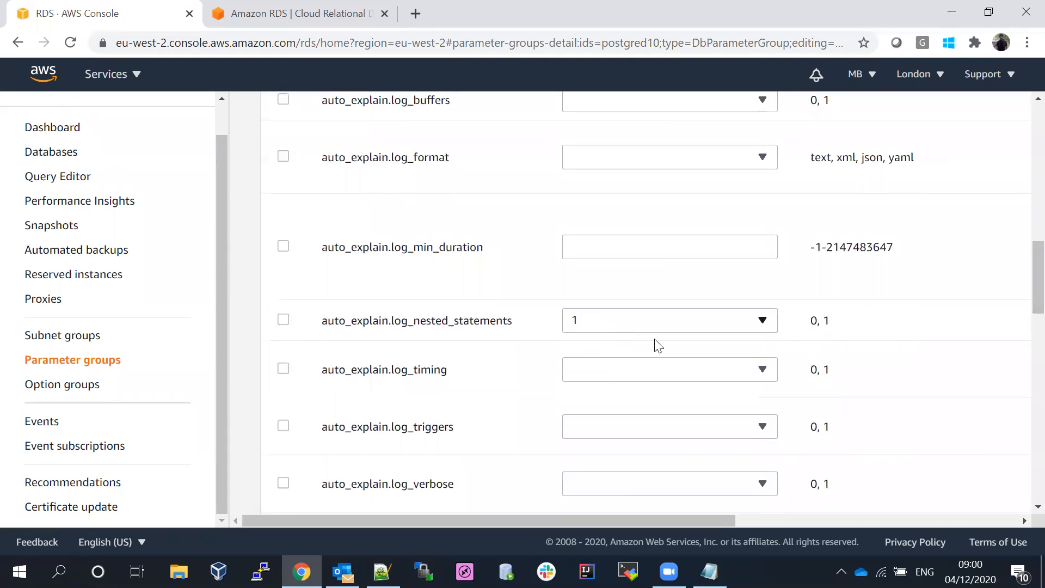
{"action": "scroll", "coordinate": [1020, 283], "scroll_direction": "up", "scroll_amount": 14}
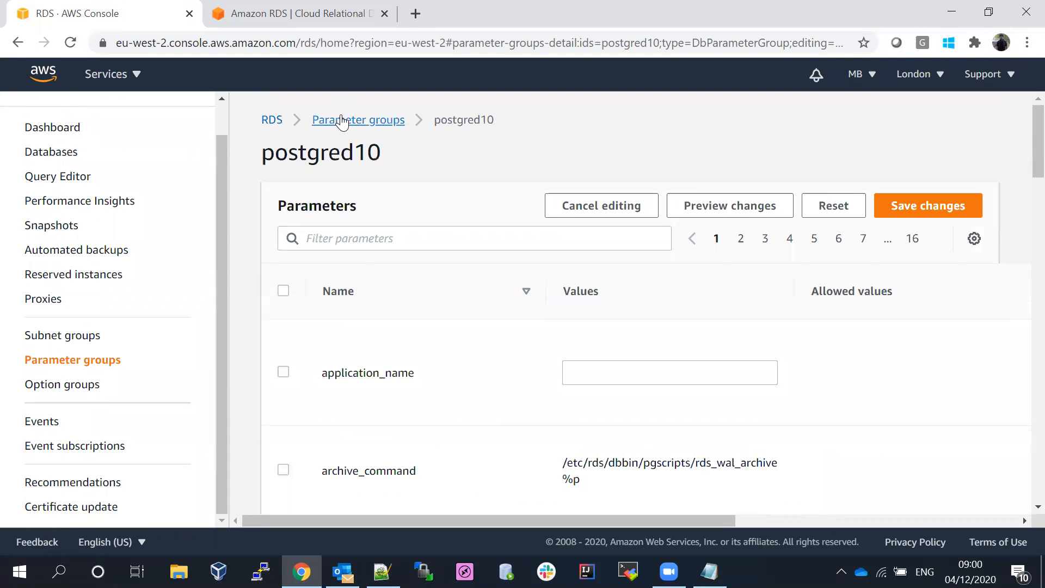
{"action": "left_click", "coordinate": [342, 121]}
- Confirm postgred10 shows auto_explain.log_nested_statements as 1, then go to Option groups
{"action": "left_click", "coordinate": [348, 373]}
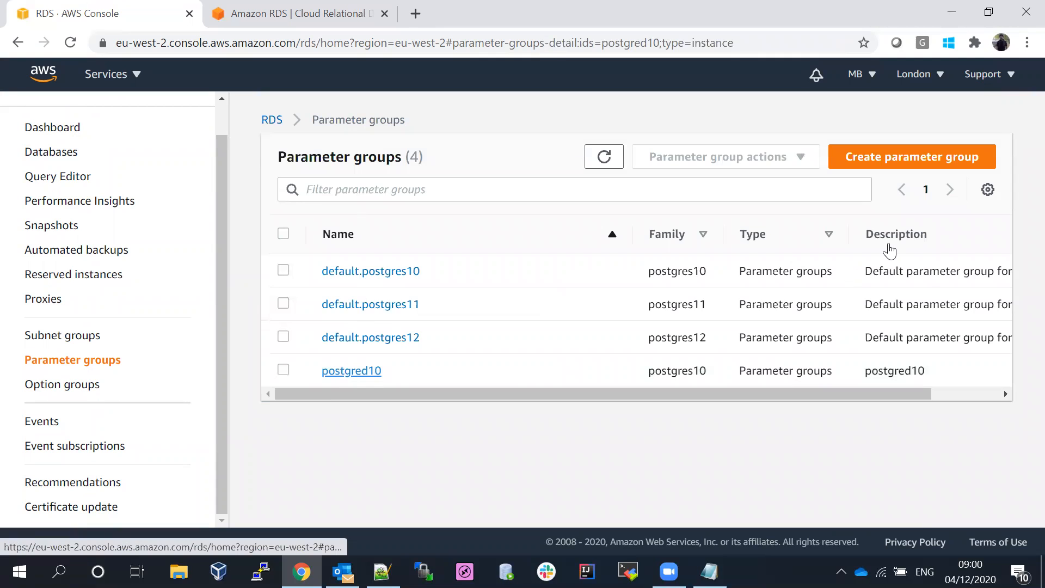
{"action": "scroll", "coordinate": [1027, 234], "scroll_direction": "down", "scroll_amount": 10}
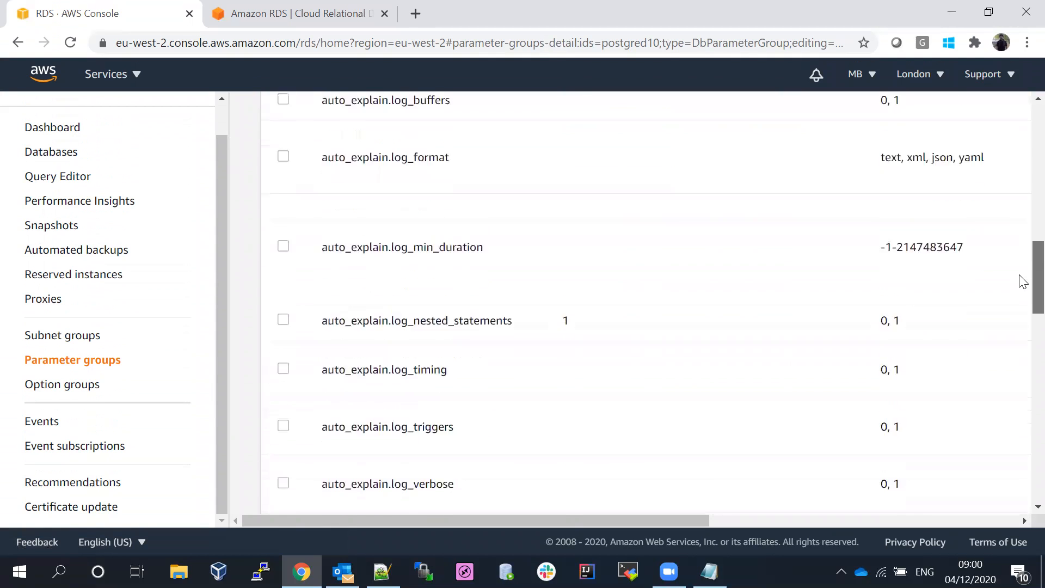
{"action": "scroll", "coordinate": [1022, 282], "scroll_direction": "down", "scroll_amount": 1}
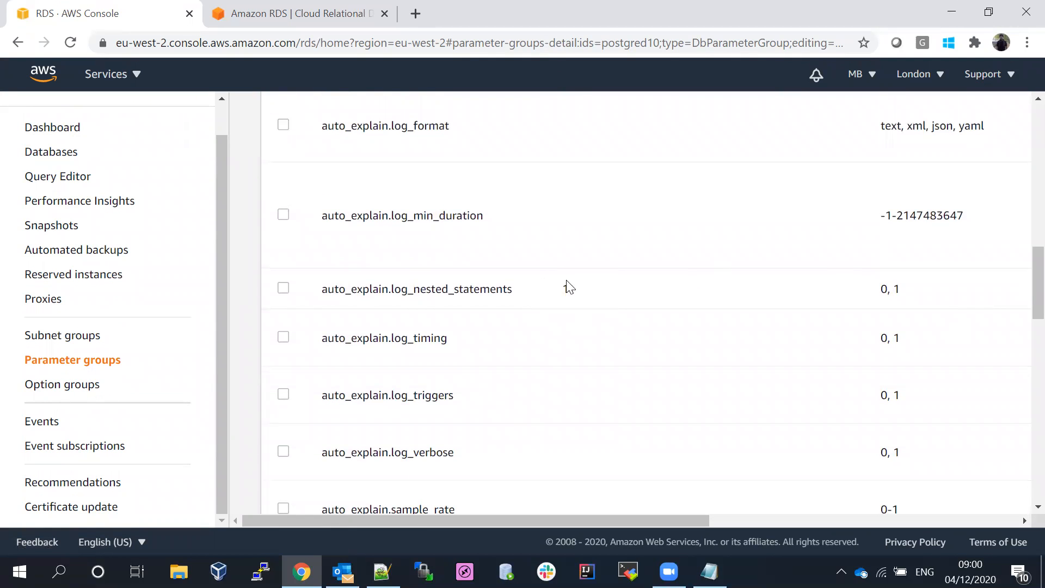
{"action": "left_click_drag", "start_coordinate": [1033, 262], "coordinate": [1034, 109]}
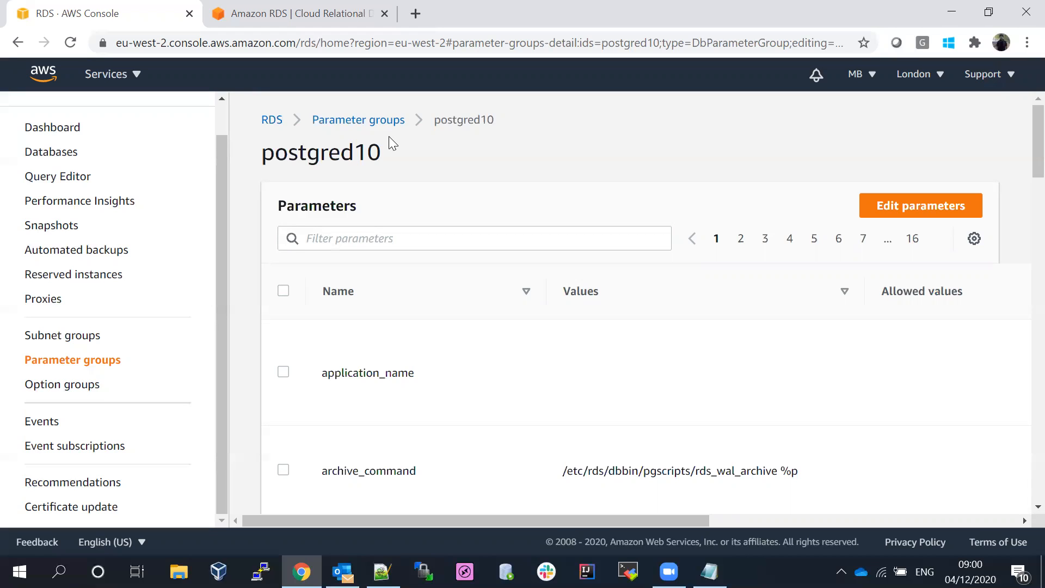
{"action": "left_click", "coordinate": [63, 384]}
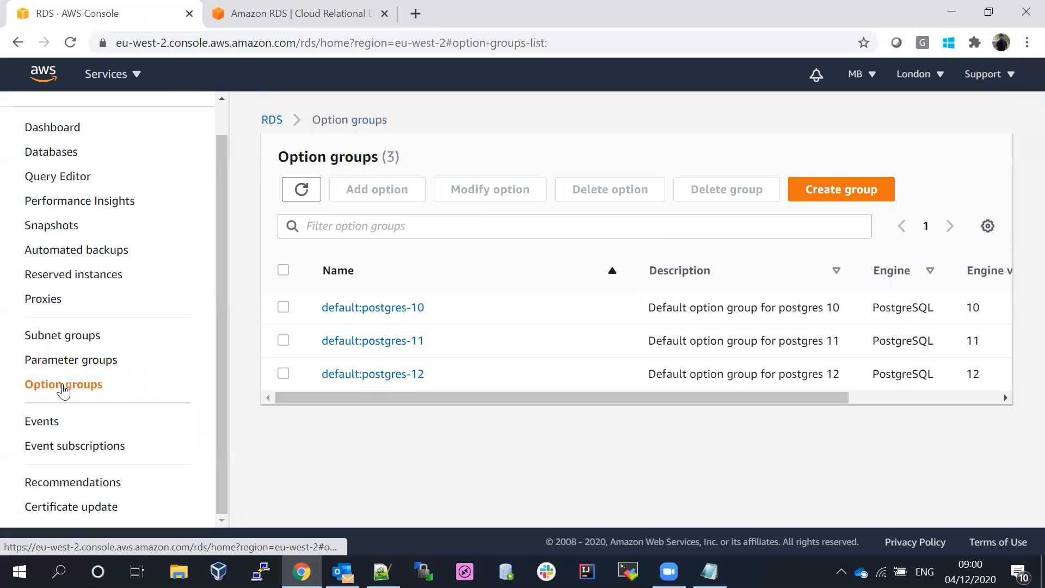
- Briefly select and deselect default:postgres-10, then start creating a new option group
{"action": "left_click", "coordinate": [283, 308]}
{"action": "left_click", "coordinate": [283, 309]}
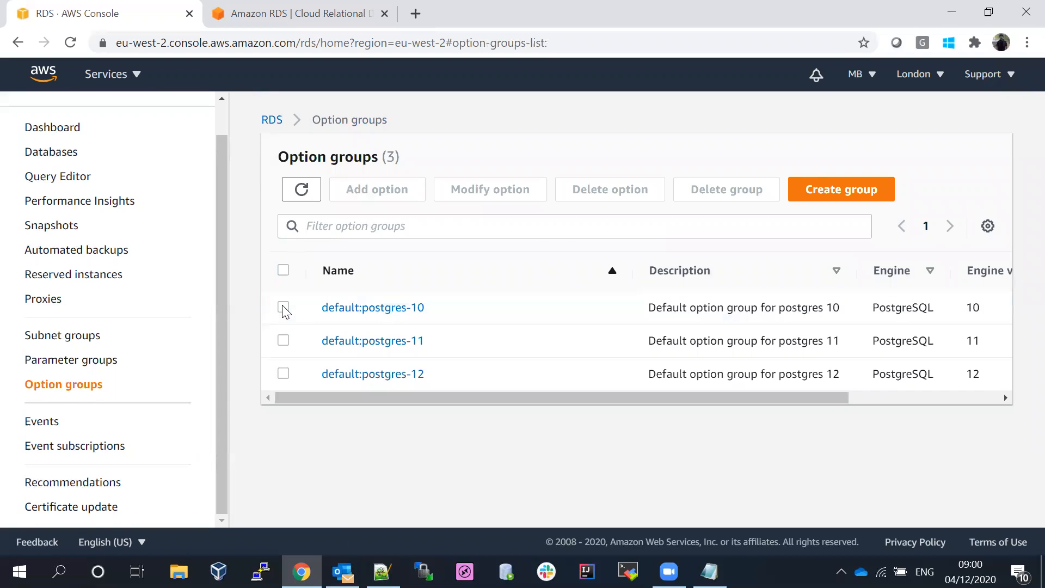
{"action": "left_click", "coordinate": [811, 189]}
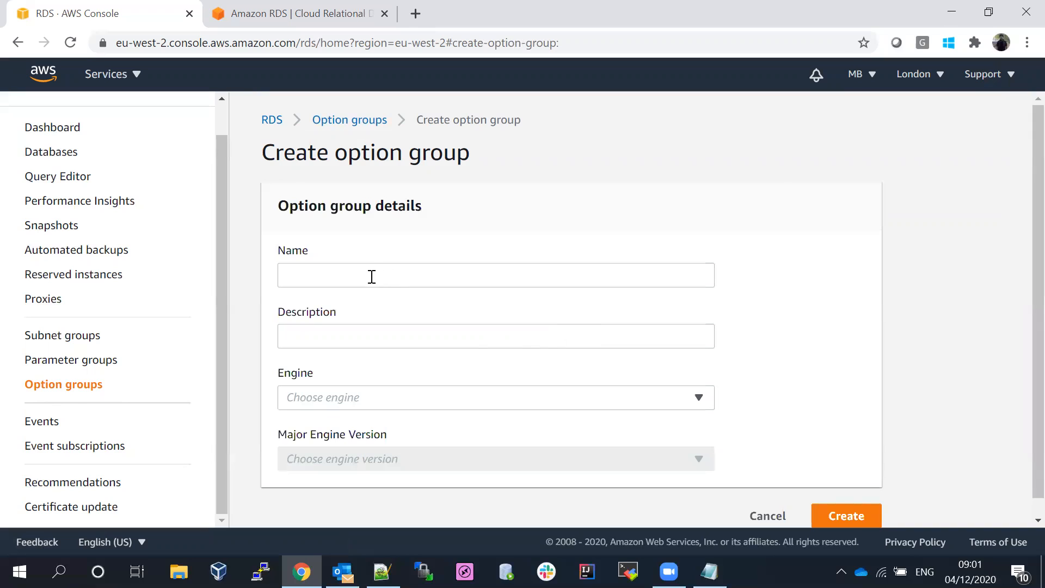
- Enter postgred10-op as the new option group's name and description
{"action": "left_click", "coordinate": [363, 272]}
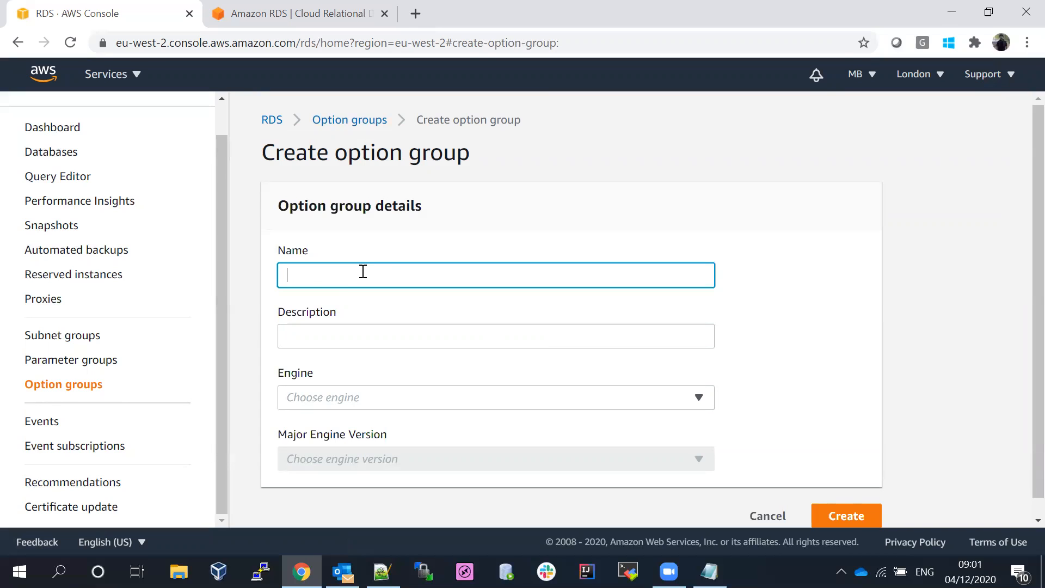
{"action": "type", "text": "postgred10-op"}
{"action": "left_click", "coordinate": [348, 342]}
{"action": "type", "text": "postgred10"}
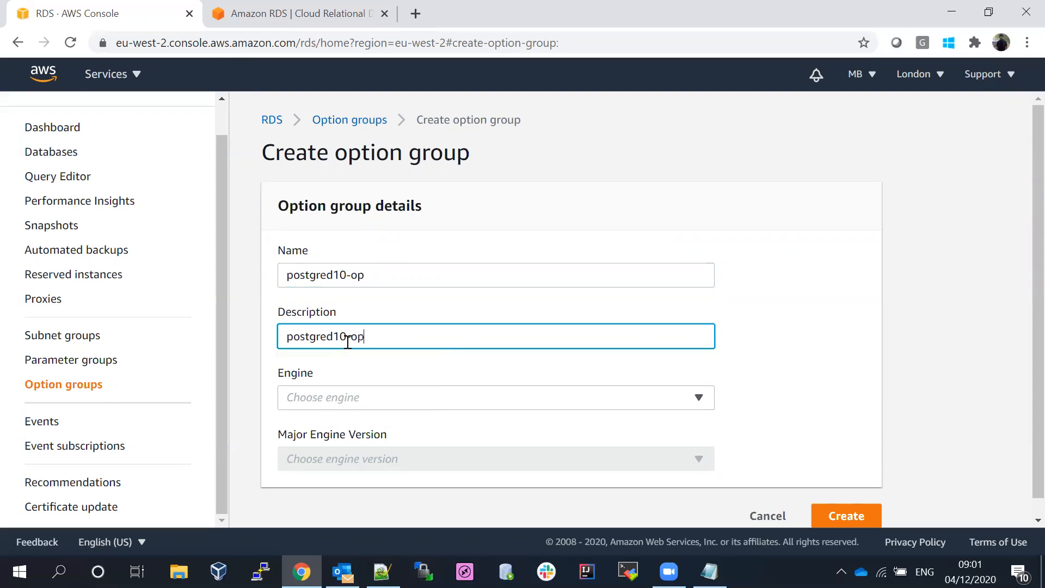
- Browse the Engine choices without picking one, then cancel the option group form
{"action": "left_click", "coordinate": [372, 398]}
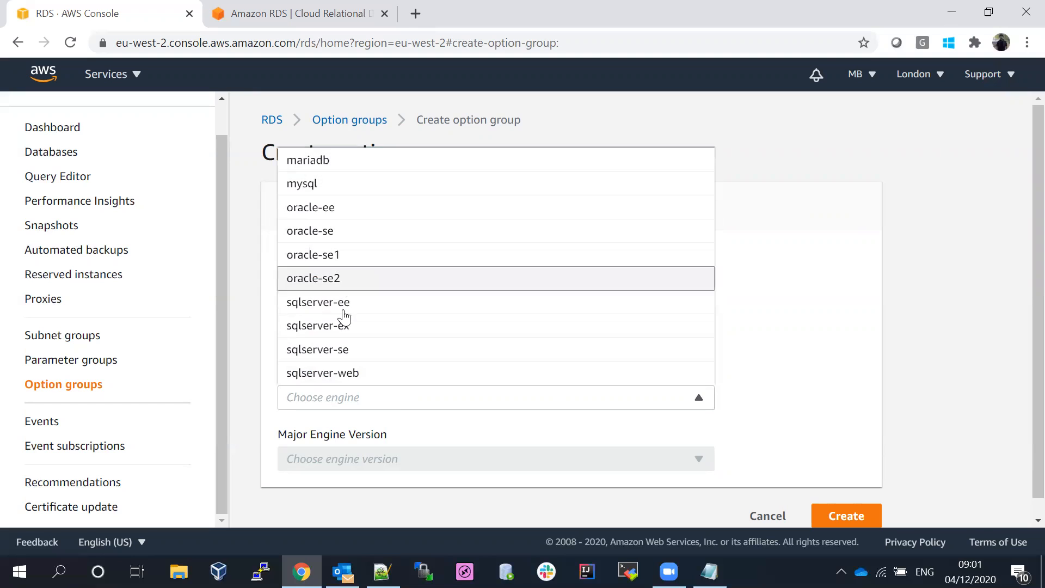
{"action": "left_click", "coordinate": [412, 435]}
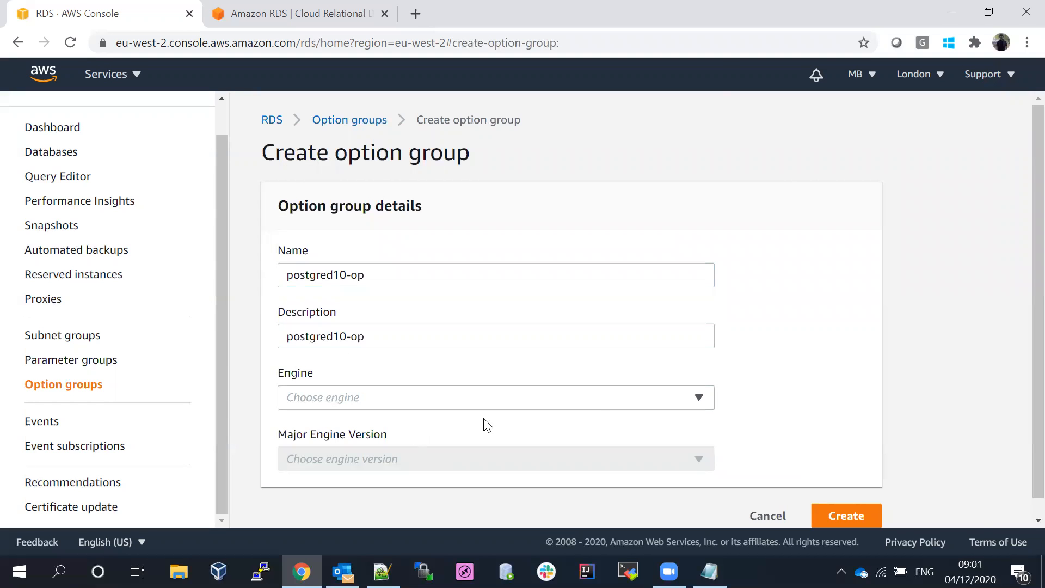
{"action": "scroll", "coordinate": [1020, 256], "scroll_direction": "down", "scroll_amount": 1}
{"action": "left_click", "coordinate": [376, 383]}
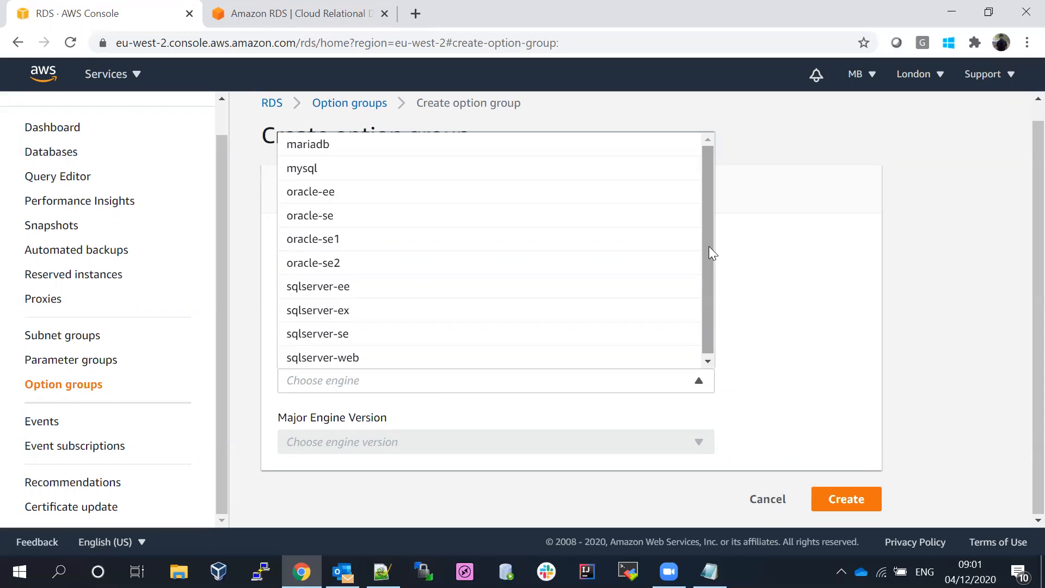
{"action": "left_click", "coordinate": [768, 500]}
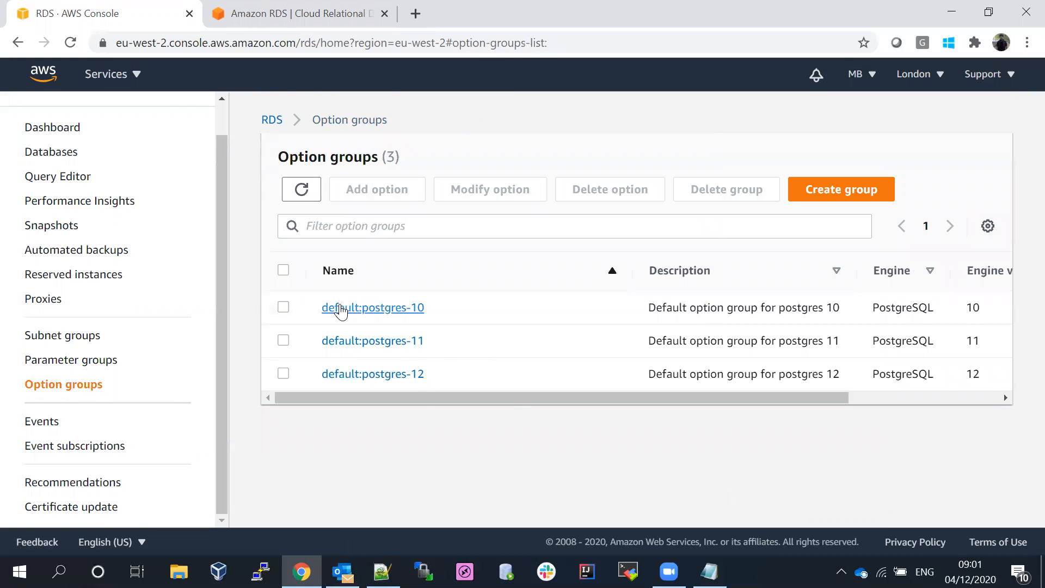
- Refresh the Databases list to confirm dev-sales-postgres is backing up, then open Snapshots
{"action": "left_click_drag", "start_coordinate": [222, 273], "coordinate": [219, 197]}
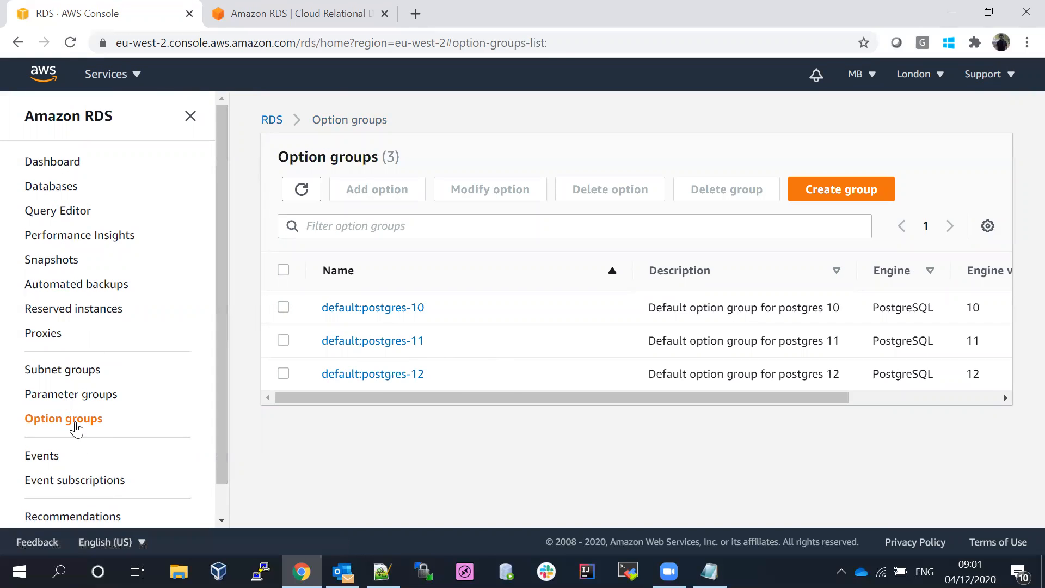
{"action": "left_click_drag", "start_coordinate": [225, 269], "coordinate": [201, 172]}
{"action": "left_click", "coordinate": [52, 188]}
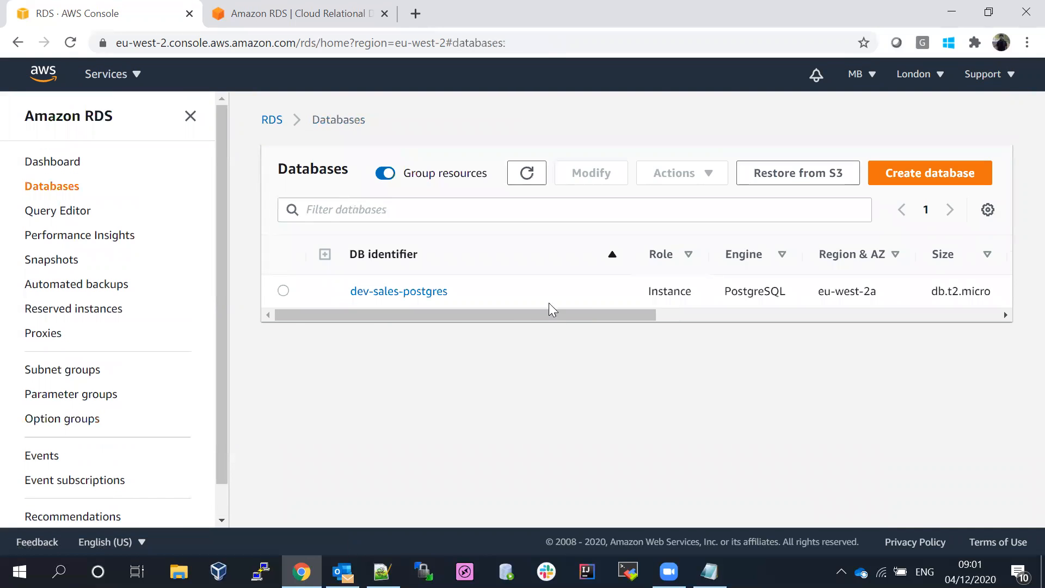
{"action": "left_click", "coordinate": [190, 117]}
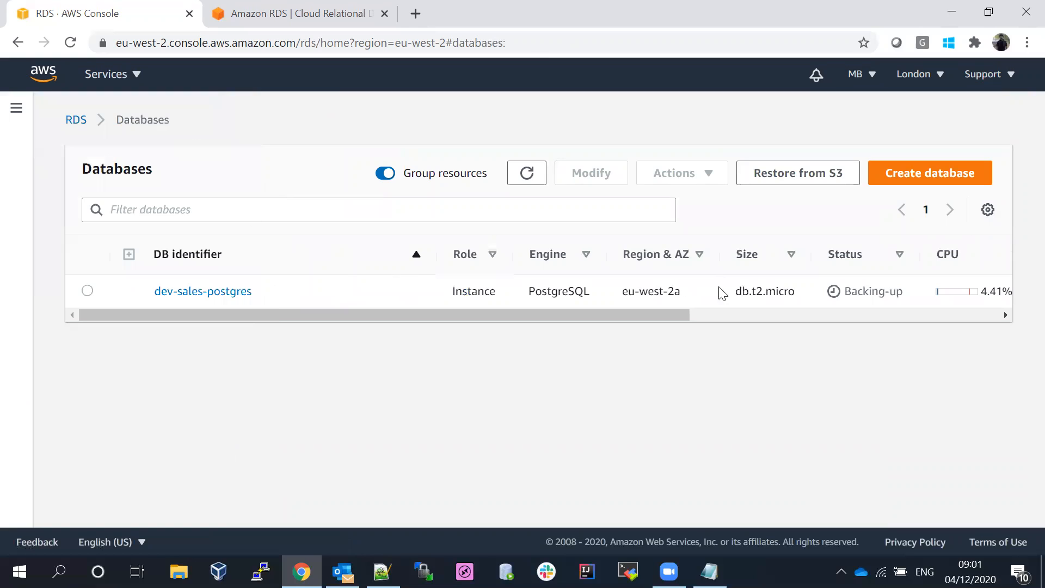
{"action": "left_click", "coordinate": [529, 177]}
{"action": "left_click_drag", "start_coordinate": [628, 314], "coordinate": [572, 324]}
{"action": "left_click", "coordinate": [528, 174]}
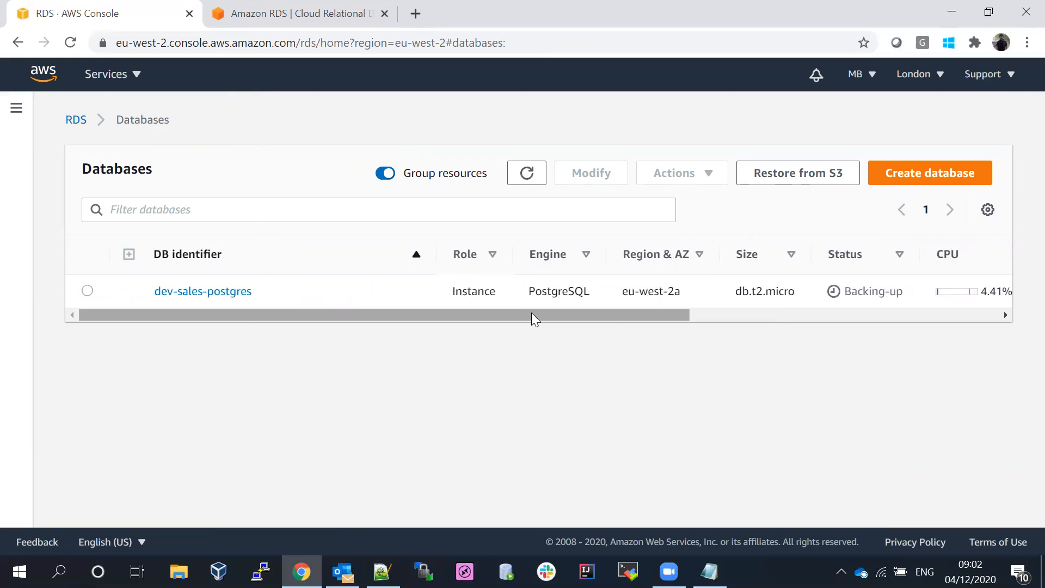
{"action": "left_click_drag", "start_coordinate": [531, 313], "coordinate": [352, 322]}
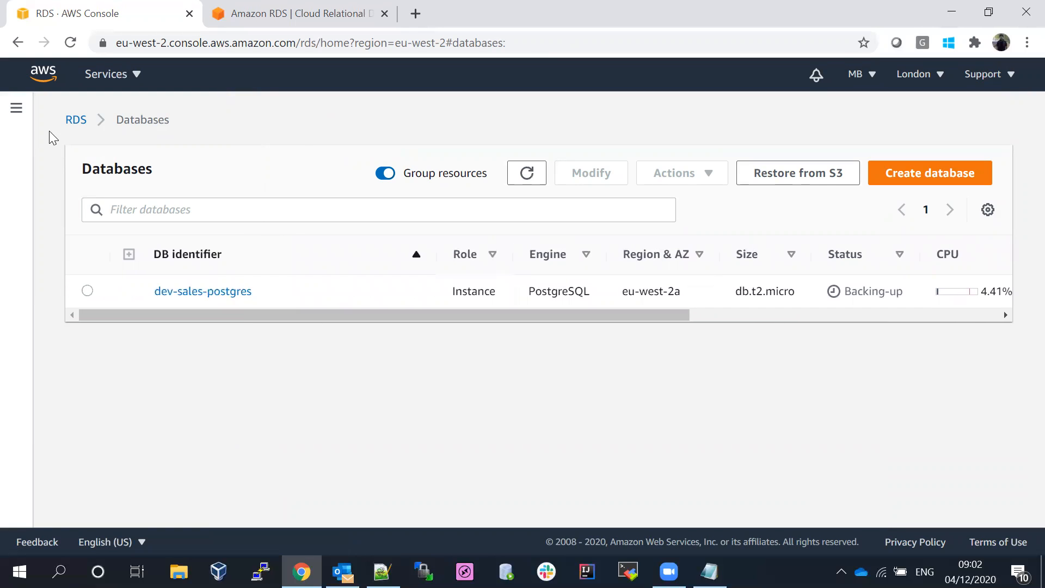
{"action": "left_click", "coordinate": [17, 108]}
{"action": "left_click", "coordinate": [49, 261]}
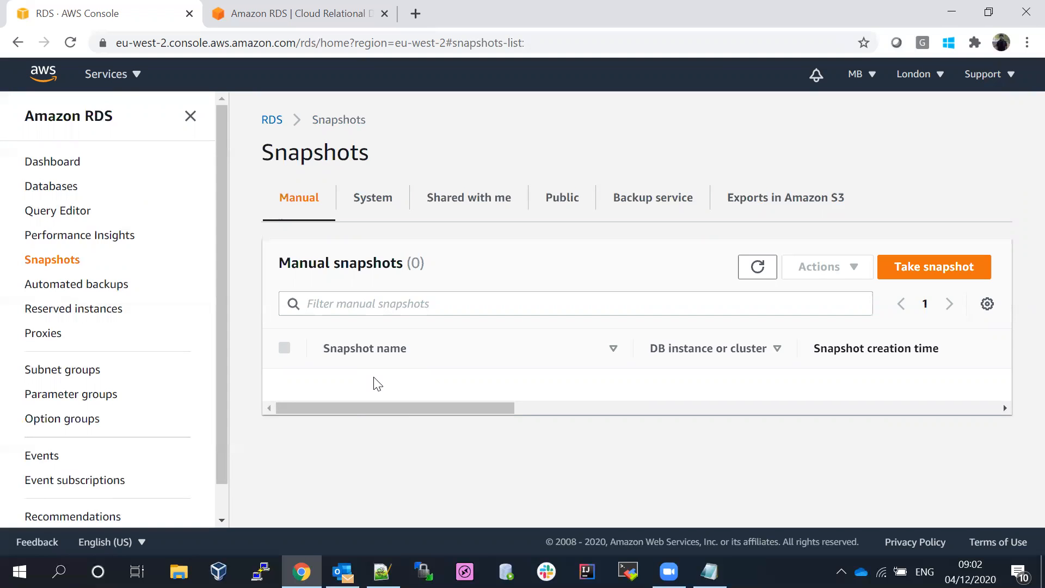
- Review the completed automated dev-sales-postgres snapshot on the System tab, scrolling to Progress
{"action": "left_click", "coordinate": [368, 207]}
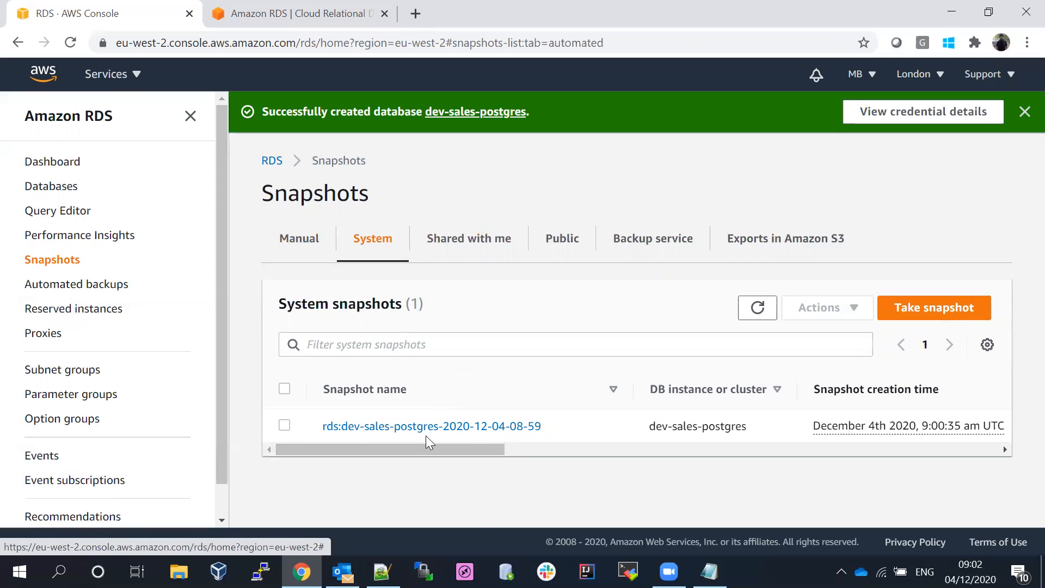
{"action": "left_click_drag", "start_coordinate": [383, 448], "coordinate": [658, 449]}
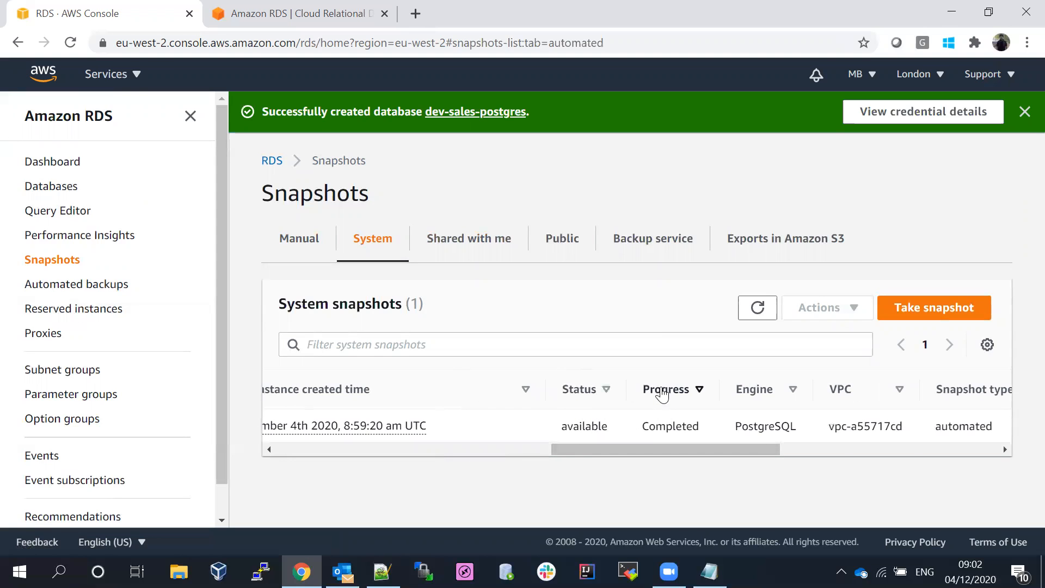
{"action": "left_click_drag", "start_coordinate": [667, 446], "coordinate": [204, 450]}
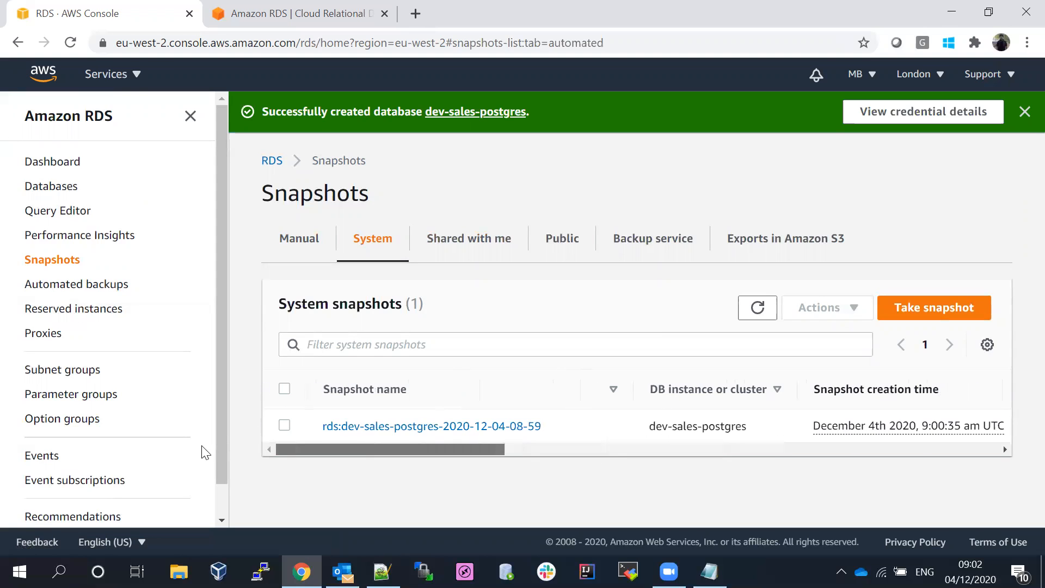
- Return to the Databases list with the sidebar hidden and scroll across the instance table
{"action": "left_click", "coordinate": [47, 187]}
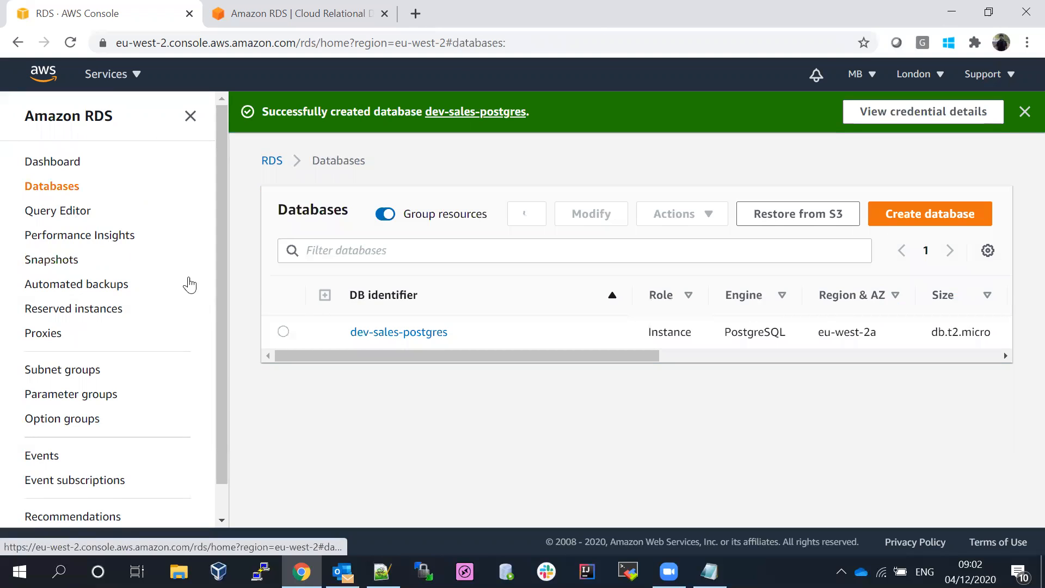
{"action": "left_click", "coordinate": [189, 126]}
{"action": "left_click_drag", "start_coordinate": [260, 356], "coordinate": [757, 369]}
{"action": "left_click_drag", "start_coordinate": [637, 355], "coordinate": [240, 361]}
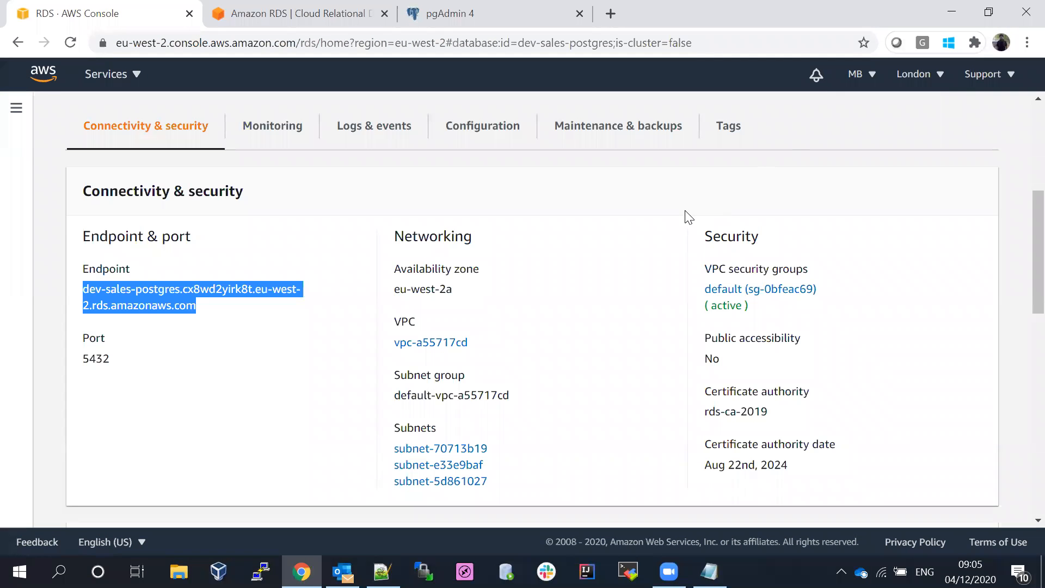
- Dismiss the creation success banner and open the dev-sales-postgres instance details
{"action": "scroll", "coordinate": [1020, 210], "scroll_direction": "up", "scroll_amount": 1}
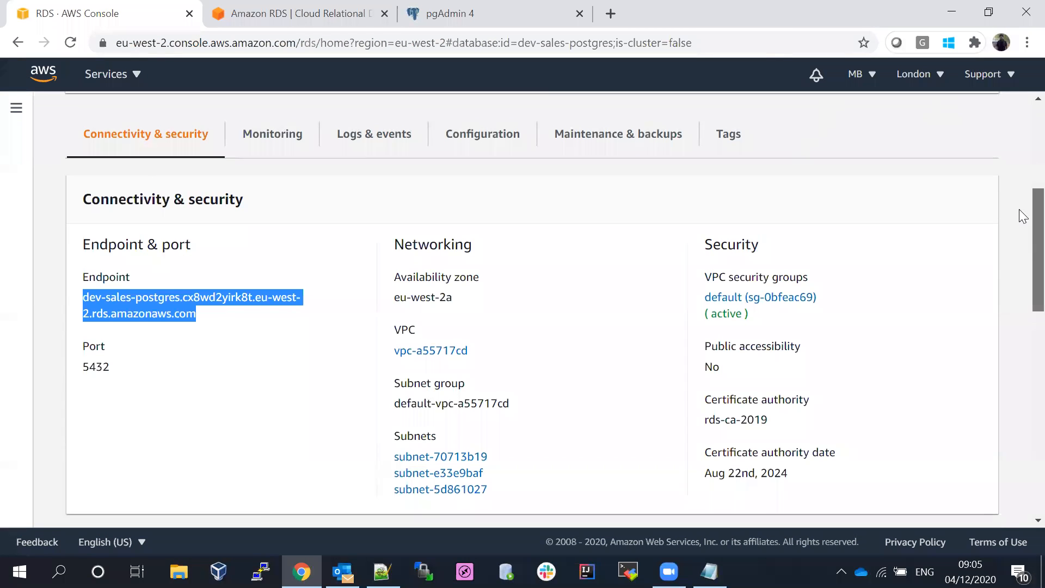
{"action": "scroll", "coordinate": [1019, 209], "scroll_direction": "up", "scroll_amount": 5}
{"action": "left_click", "coordinate": [144, 162]}
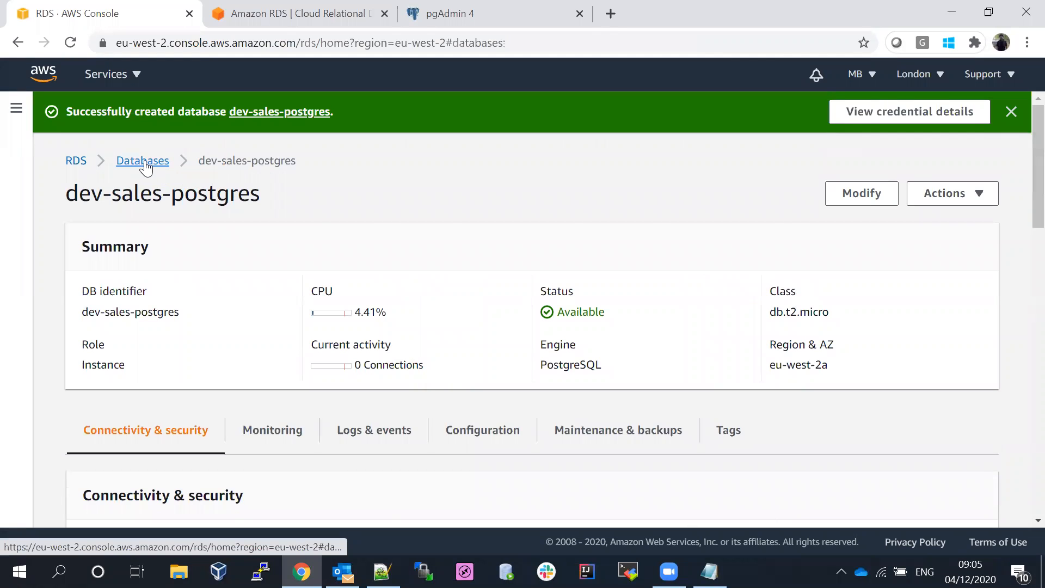
{"action": "left_click_drag", "start_coordinate": [573, 357], "coordinate": [426, 385]}
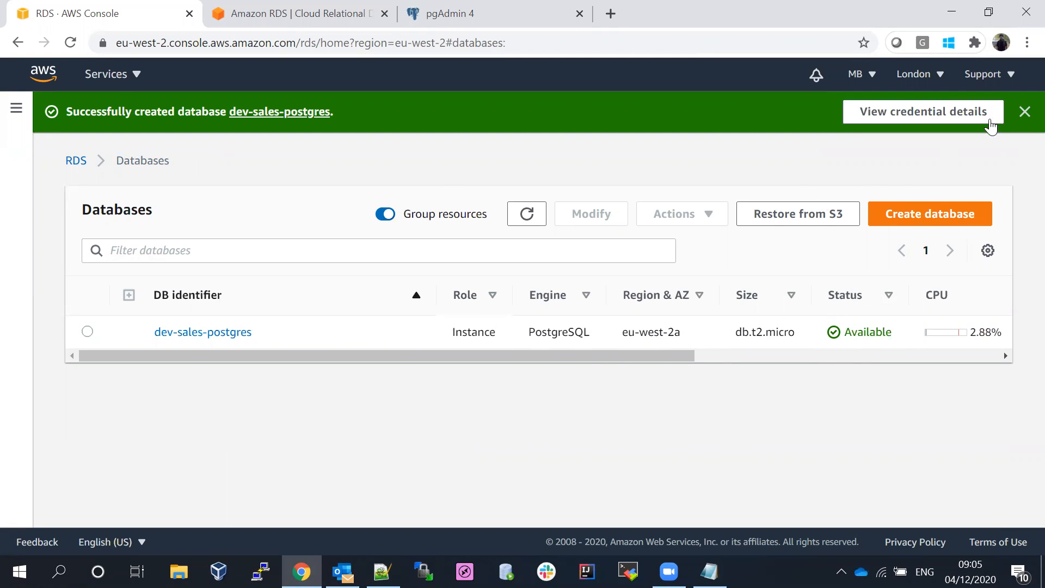
{"action": "left_click", "coordinate": [1024, 112]}
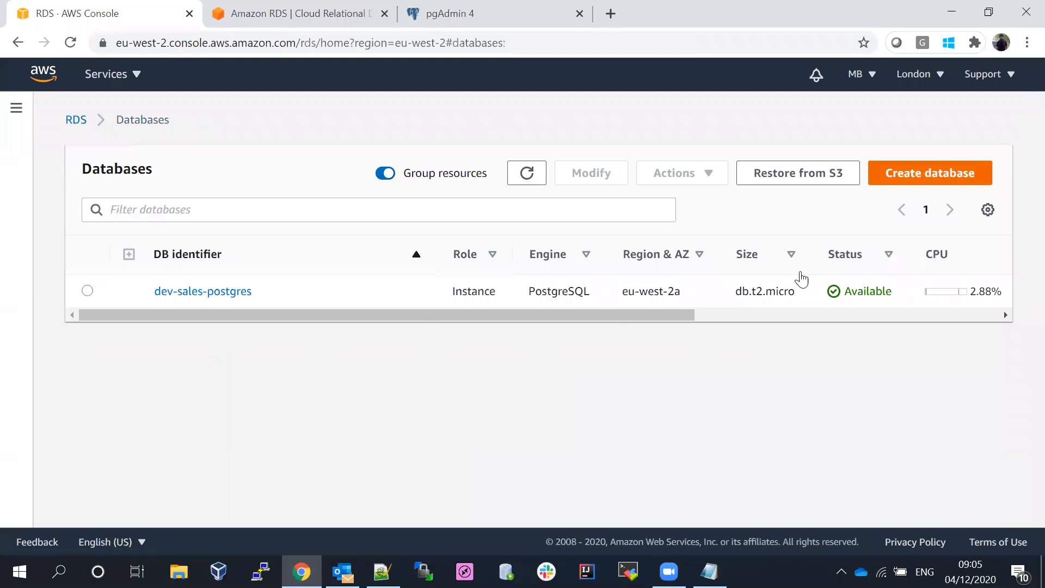
{"action": "left_click", "coordinate": [223, 297]}
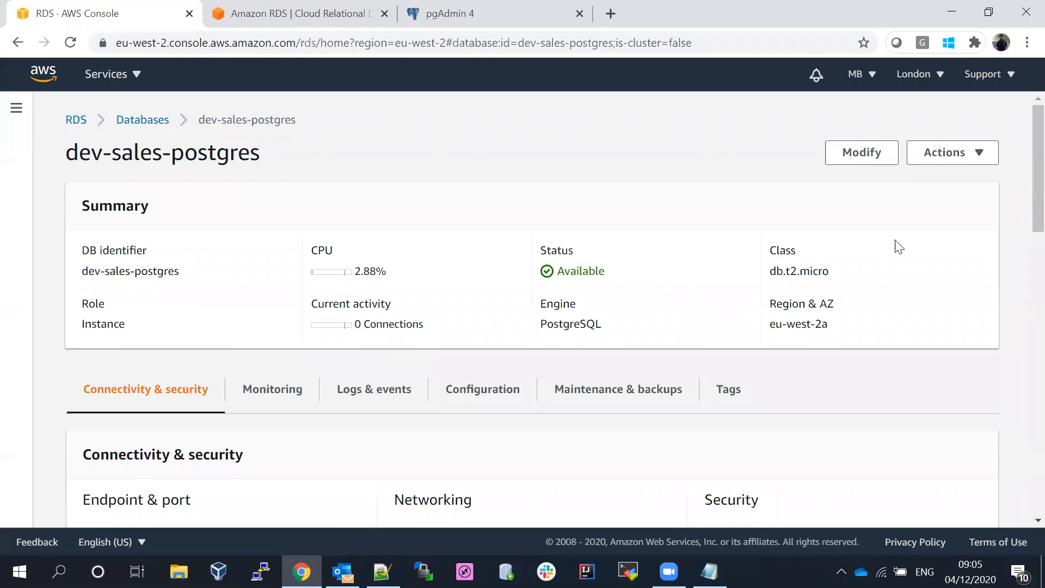
- Copy the dev-sales-postgres endpoint hostname and view the instance's Configuration details
{"action": "scroll", "coordinate": [1019, 158], "scroll_direction": "down", "scroll_amount": 3}
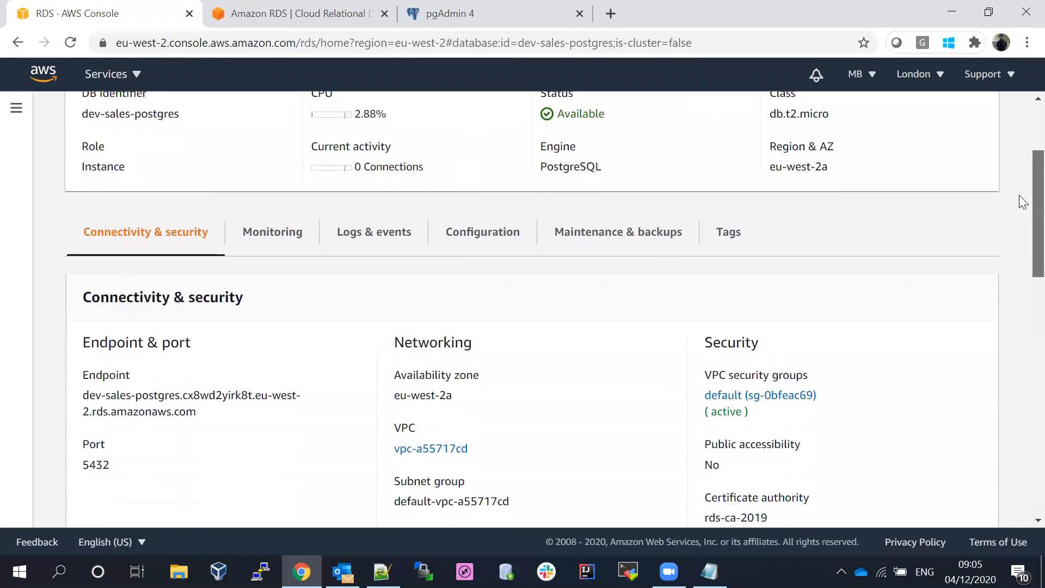
{"action": "scroll", "coordinate": [1023, 203], "scroll_direction": "down", "scroll_amount": 1}
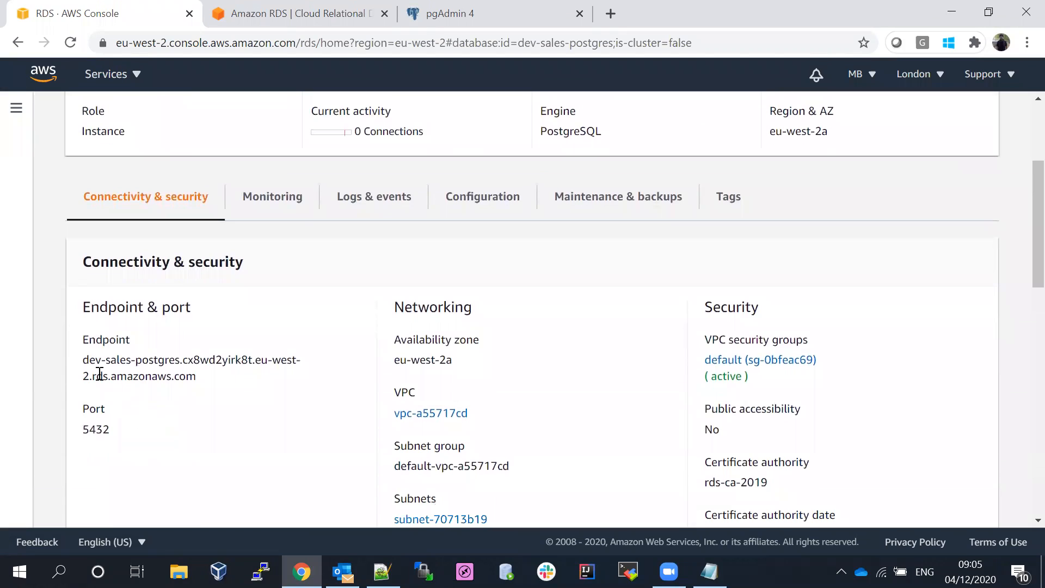
{"action": "left_click_drag", "start_coordinate": [80, 357], "coordinate": [214, 381]}
{"action": "key", "text": "ctrl+c"}
{"action": "right_click", "coordinate": [155, 370]}
{"action": "left_click", "coordinate": [177, 382]}
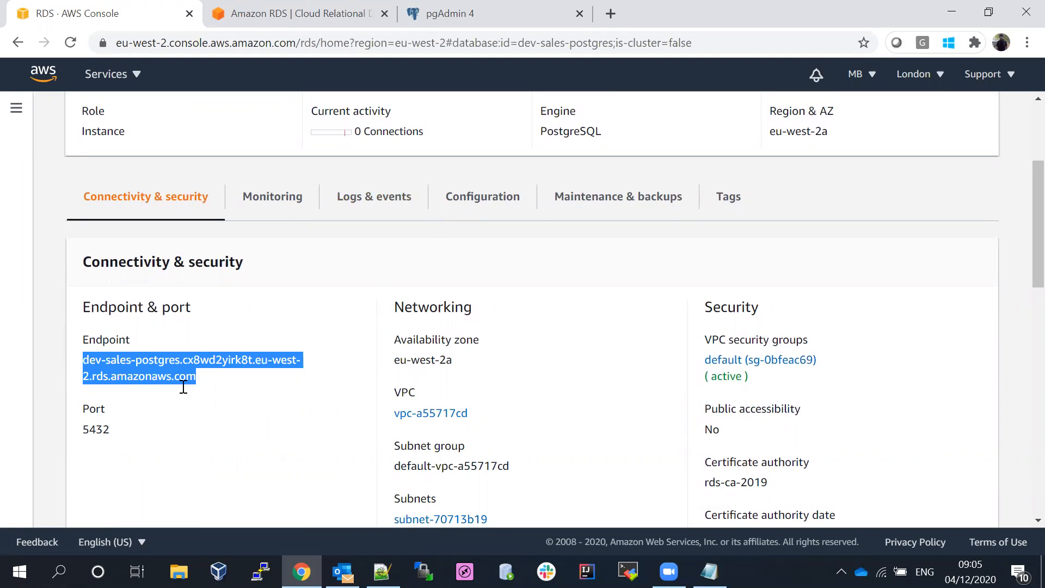
{"action": "left_click", "coordinate": [501, 201]}
{"action": "scroll", "coordinate": [1019, 239], "scroll_direction": "down", "scroll_amount": 3}
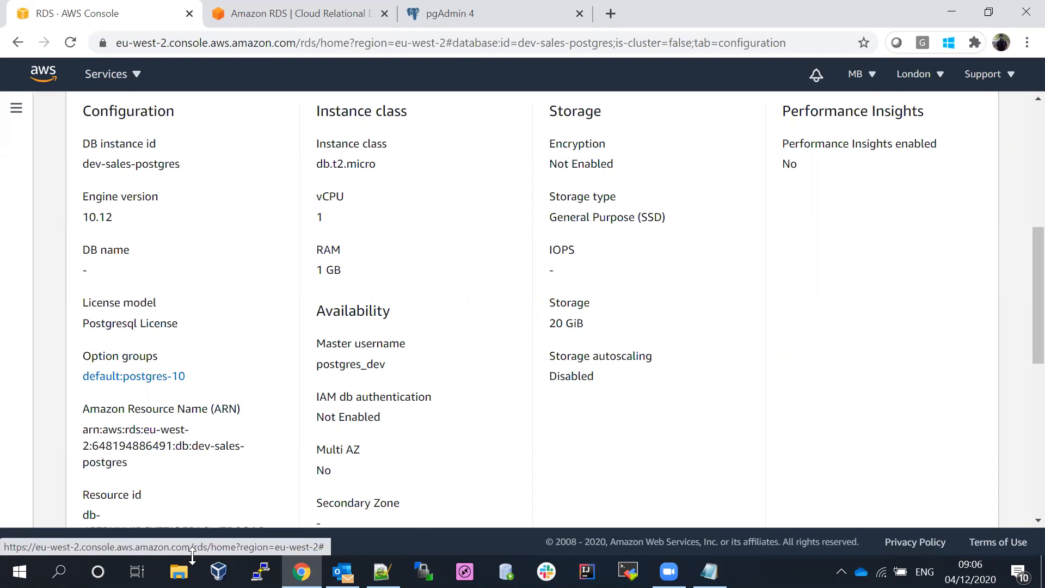
- Launch pgAdmin 4 from the Windows search
{"action": "left_click", "coordinate": [59, 572]}
{"action": "type", "text": "pg"}
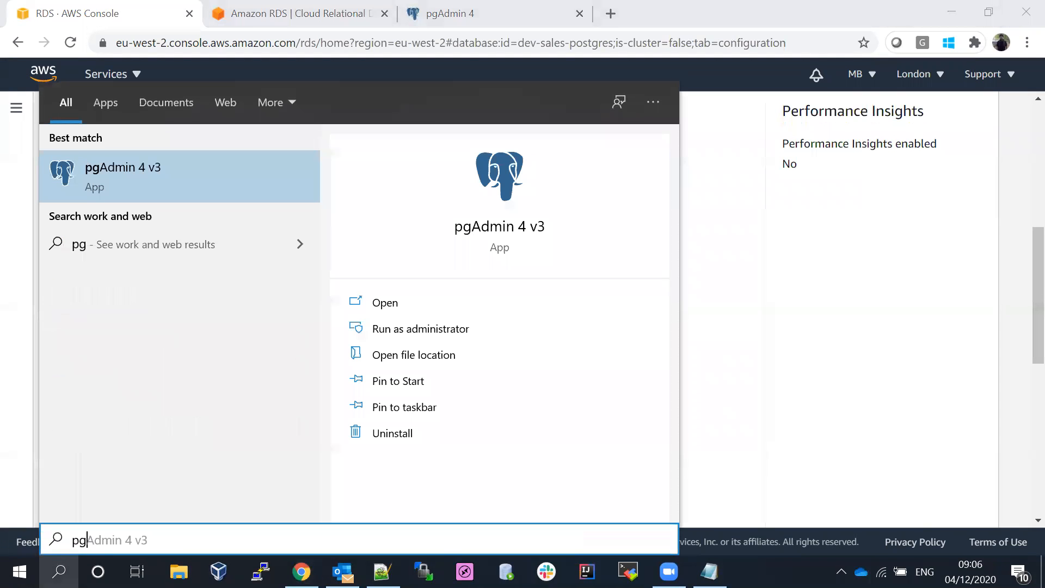
{"action": "left_click", "coordinate": [125, 188]}
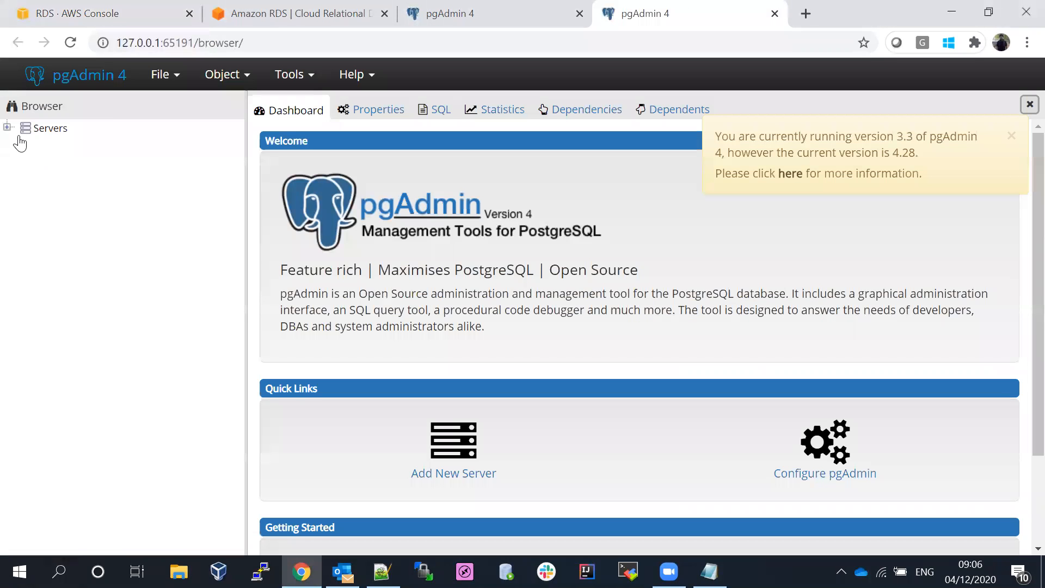
- Create a new pgAdmin server registration named postgres-dev
{"action": "right_click", "coordinate": [46, 131]}
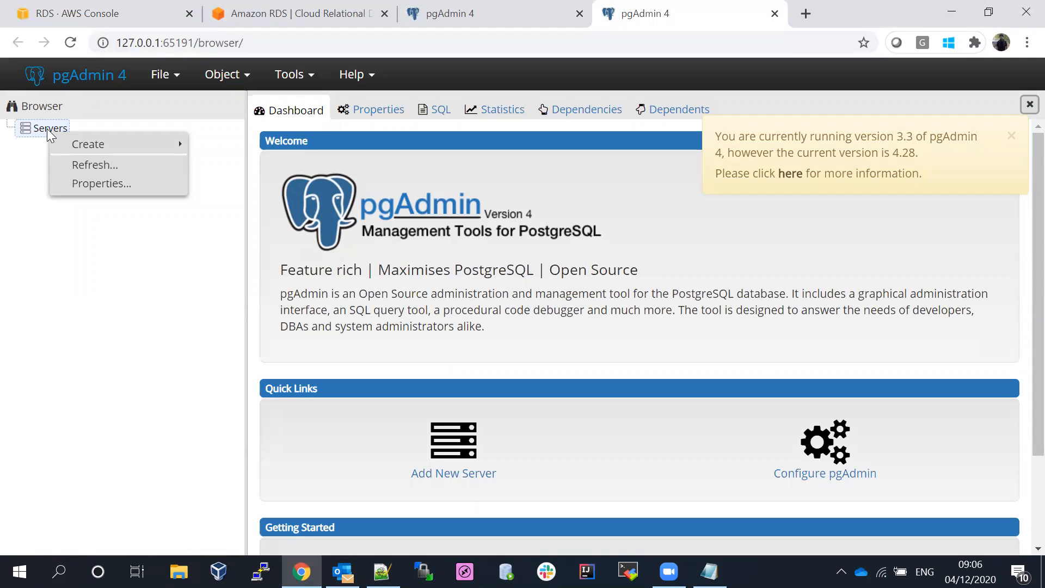
{"action": "mouse_move", "coordinate": [89, 145]}
{"action": "left_click", "coordinate": [245, 161]}
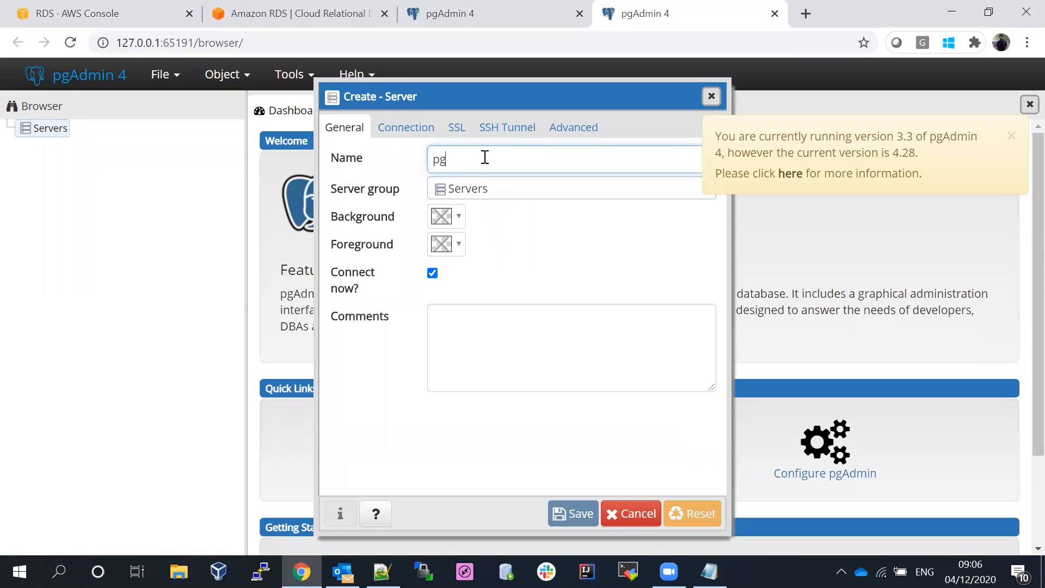
{"action": "type", "text": "pg"}
{"action": "key", "text": "BackSpace"}
{"action": "type", "text": "o"}
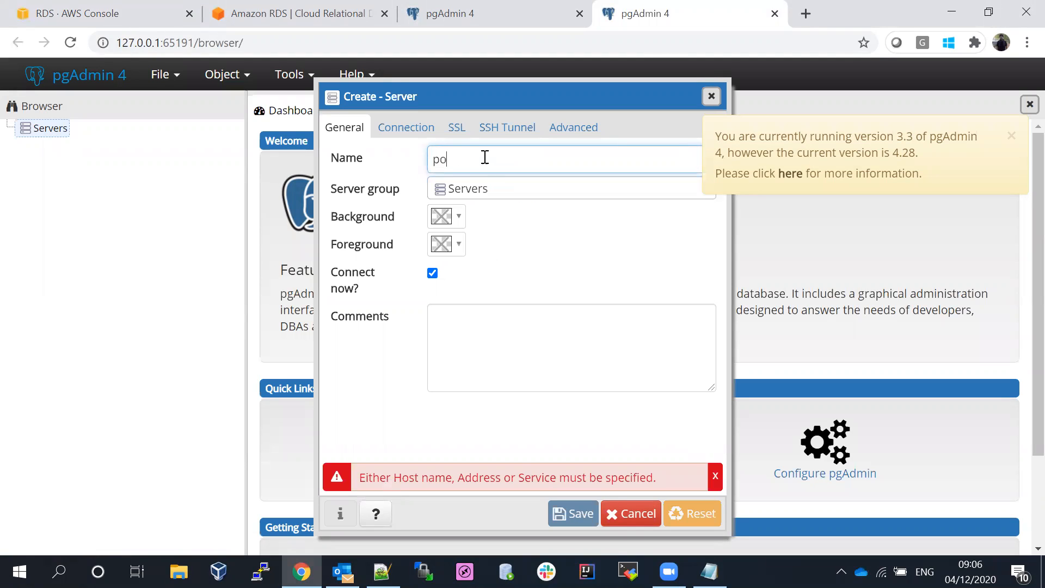
{"action": "type", "text": "stgres-dev"}
{"action": "left_click", "coordinate": [405, 144]}
- Paste the RDS endpoint as the connection's host name, then return to the RDS console
{"action": "left_click", "coordinate": [406, 128]}
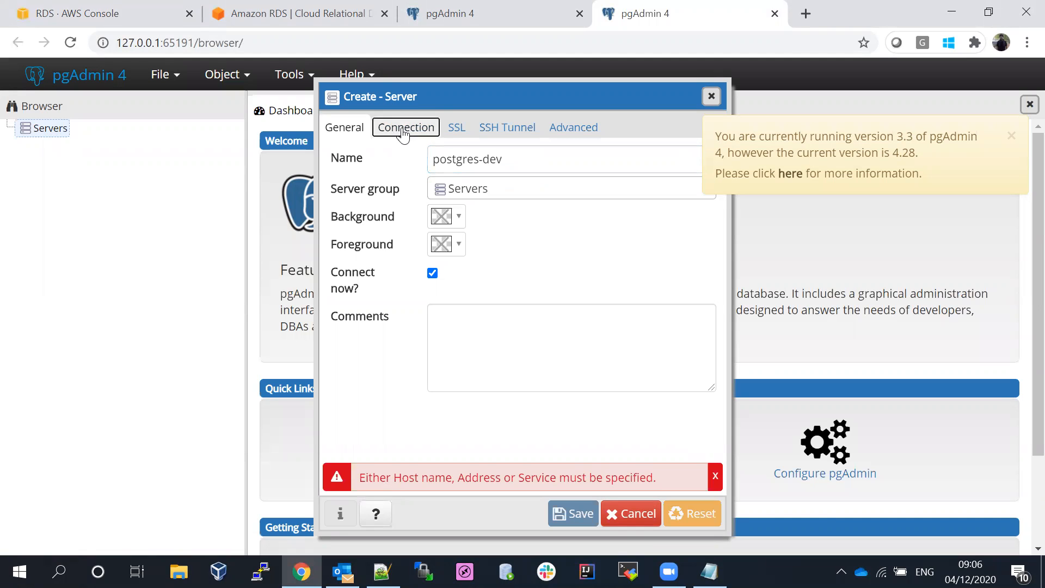
{"action": "left_click", "coordinate": [471, 155]}
{"action": "key", "text": "ctrl+v"}
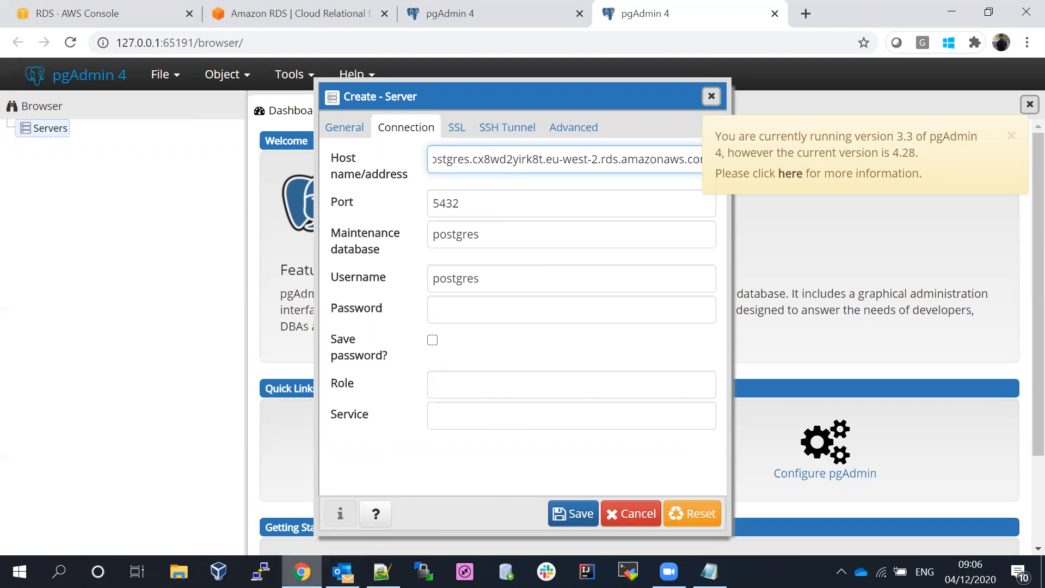
{"action": "left_click", "coordinate": [124, 8]}
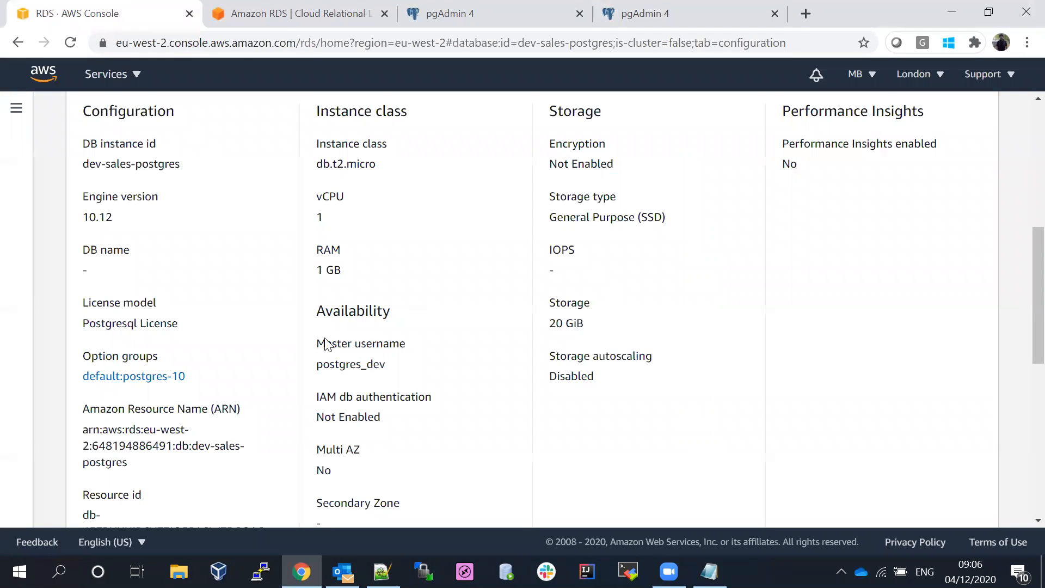
- Select the master username postgres_dev in RDS and return to the pgAdmin server form
{"action": "double_click", "coordinate": [322, 362]}
{"action": "key", "text": "ctrl+c"}
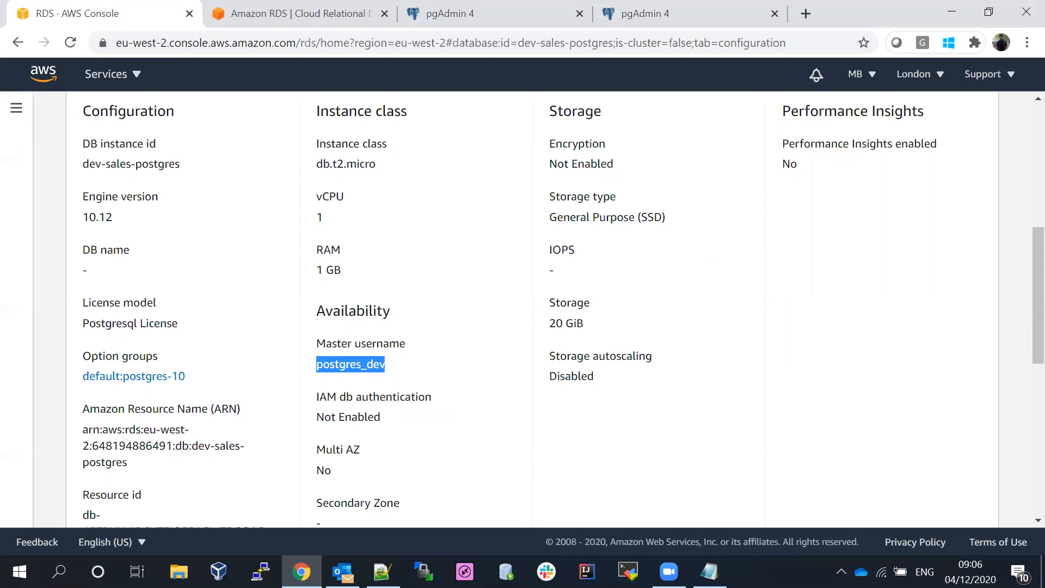
{"action": "key", "text": "alt+Tab"}
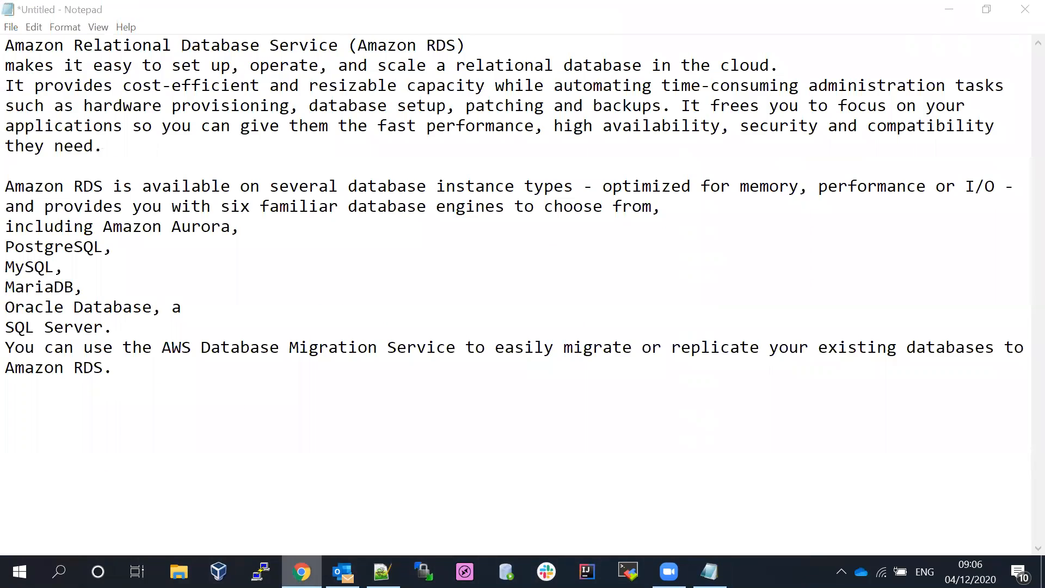
{"action": "key", "text": "alt+Tab"}
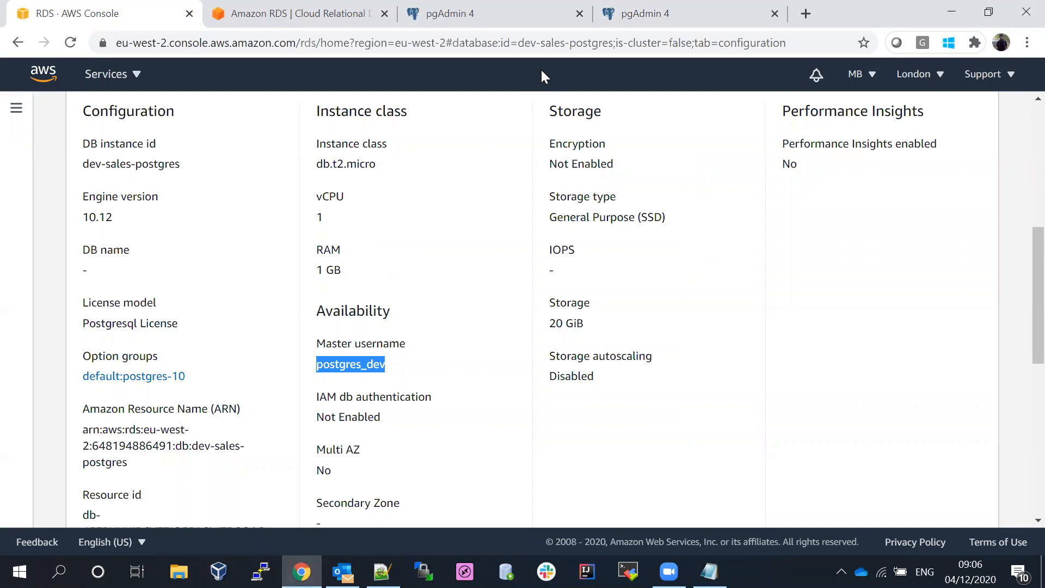
{"action": "left_click", "coordinate": [645, 13]}
- Replace the connection username with postgres_dev and enter the database password
{"action": "left_click", "coordinate": [483, 308]}
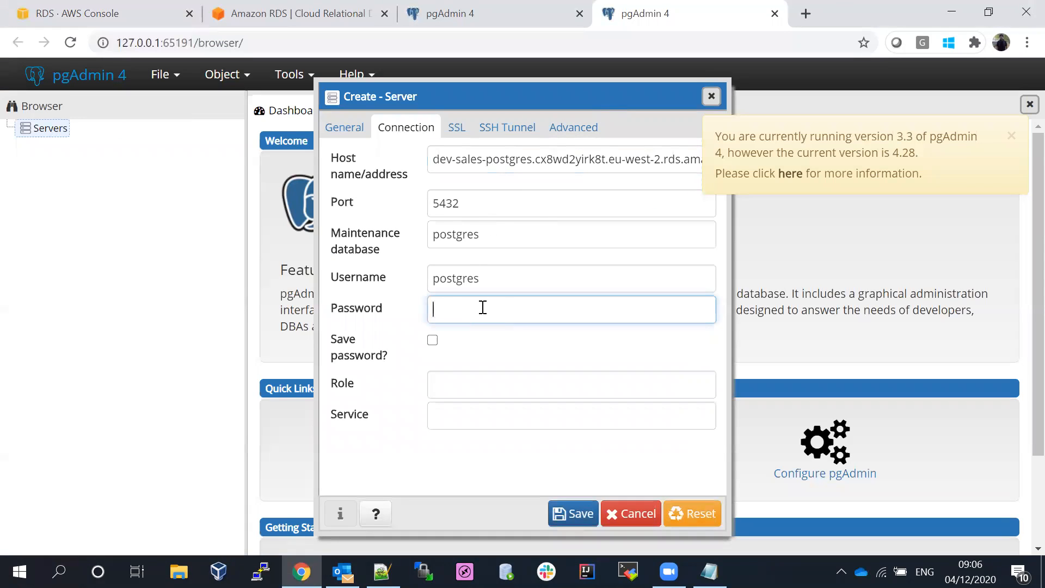
{"action": "left_click_drag", "start_coordinate": [493, 276], "coordinate": [355, 278]}
{"action": "key", "text": "ctrl+v"}
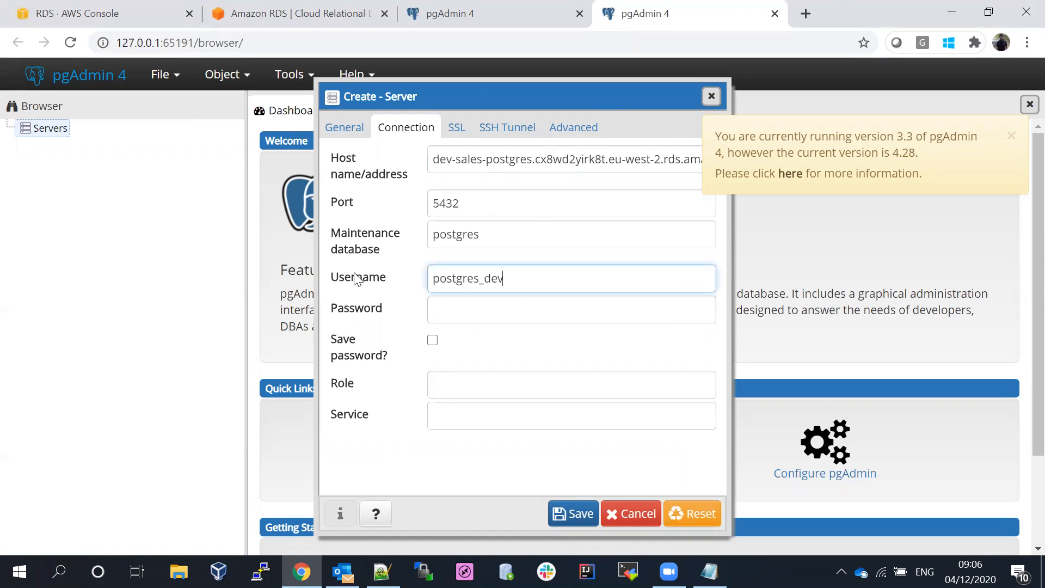
{"action": "left_click", "coordinate": [471, 317]}
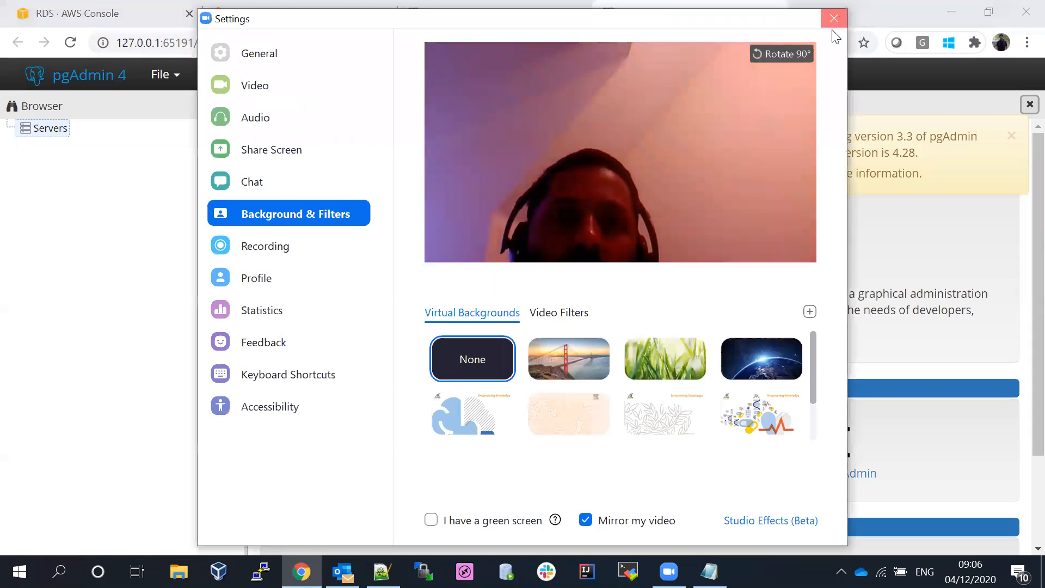
- Save the postgres-dev server and close the Create - Server dialog
{"action": "left_click", "coordinate": [834, 26]}
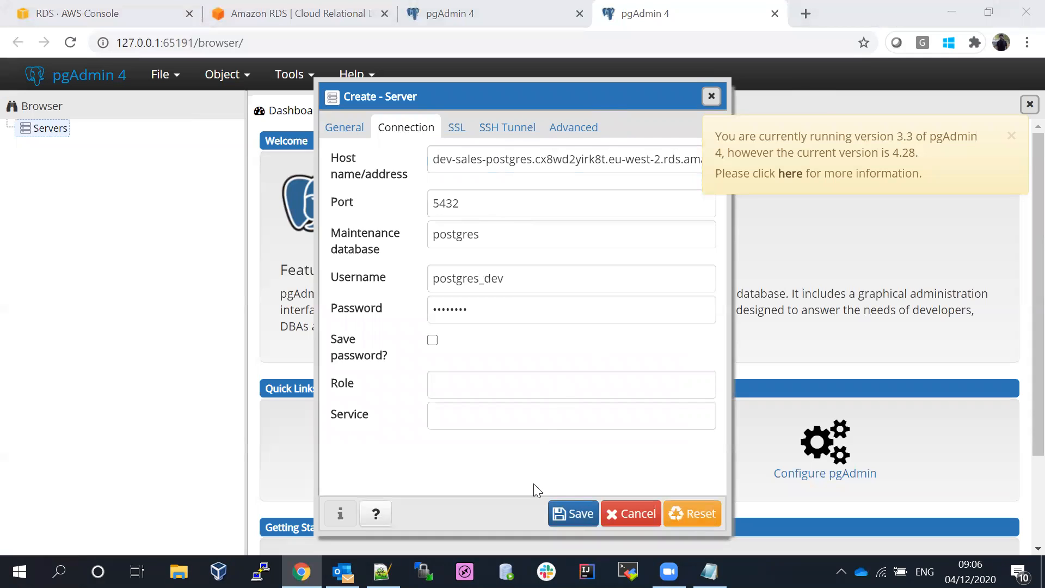
{"action": "left_click", "coordinate": [566, 520]}
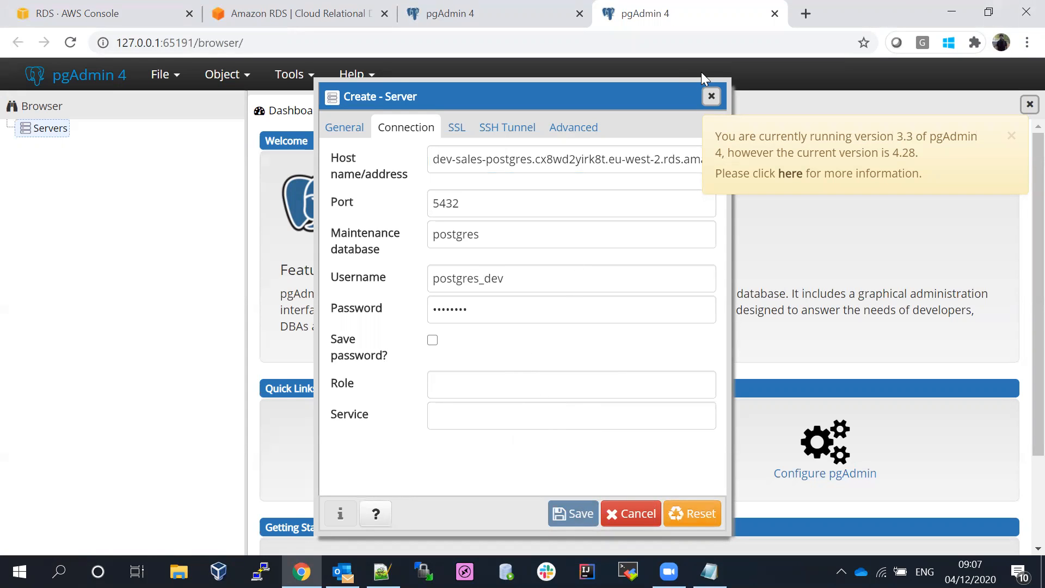
{"action": "left_click", "coordinate": [711, 97]}
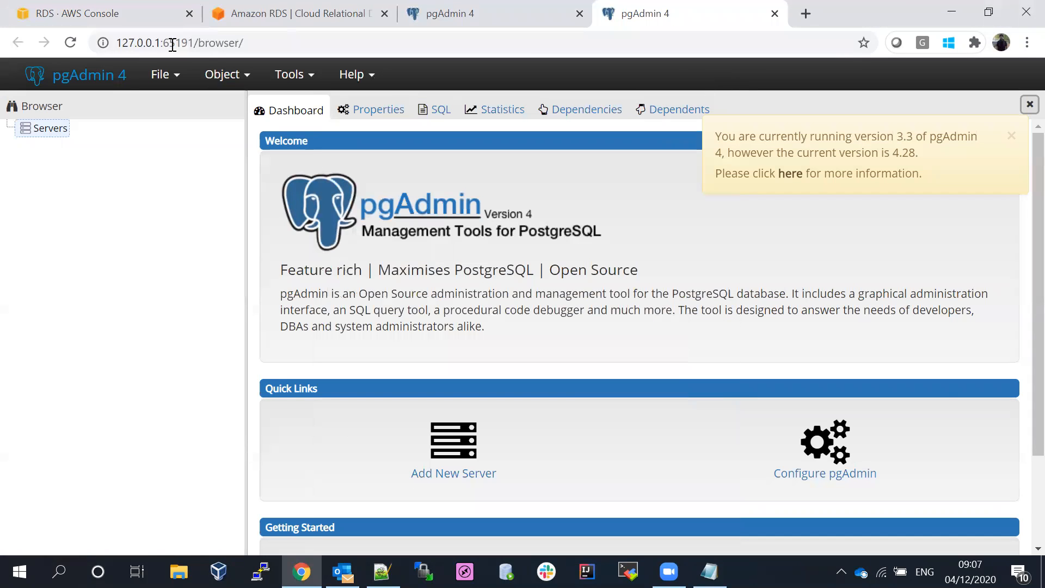
- Select dev-sales-postgres in the Databases list and choose Take snapshot from Actions
{"action": "left_click", "coordinate": [111, 14]}
{"action": "left_click_drag", "start_coordinate": [1022, 293], "coordinate": [1023, 135]}
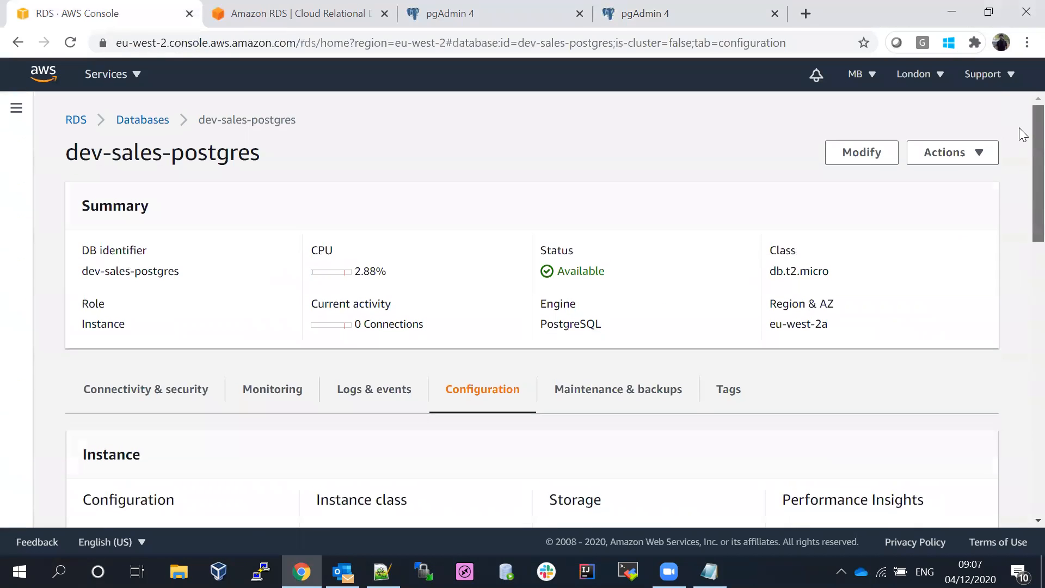
{"action": "left_click", "coordinate": [143, 121]}
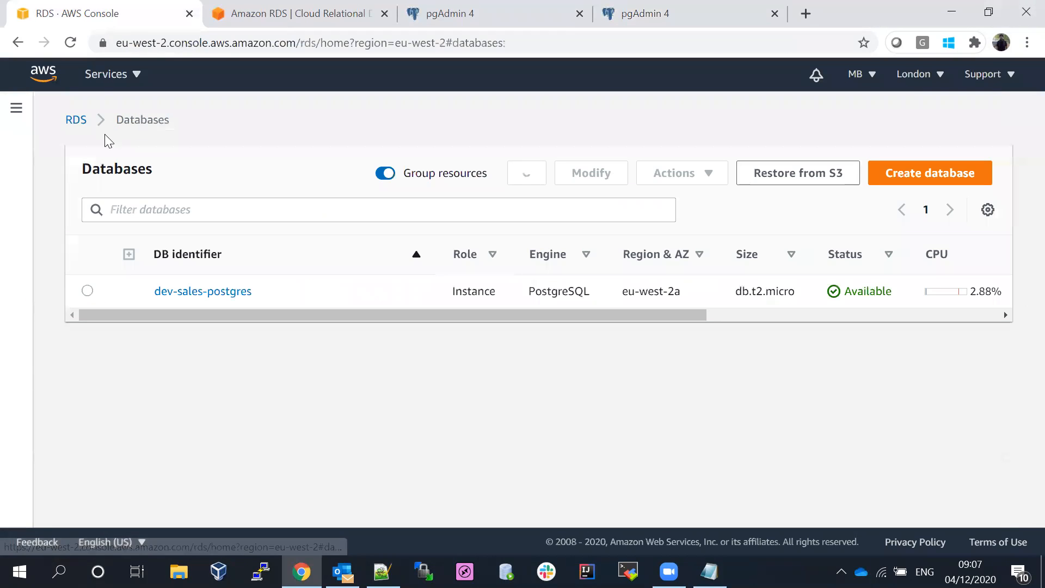
{"action": "left_click", "coordinate": [83, 294]}
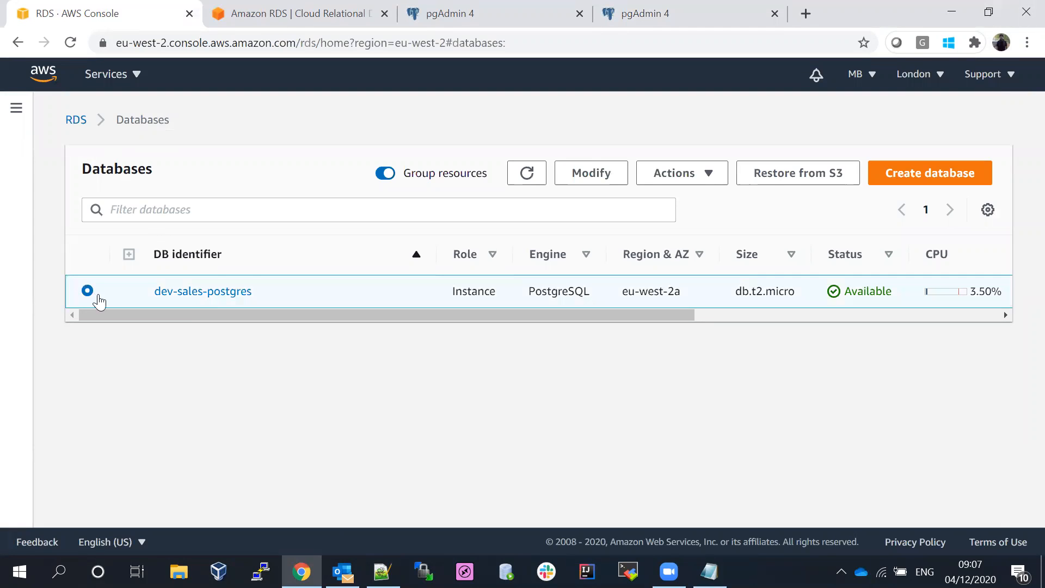
{"action": "left_click", "coordinate": [16, 109]}
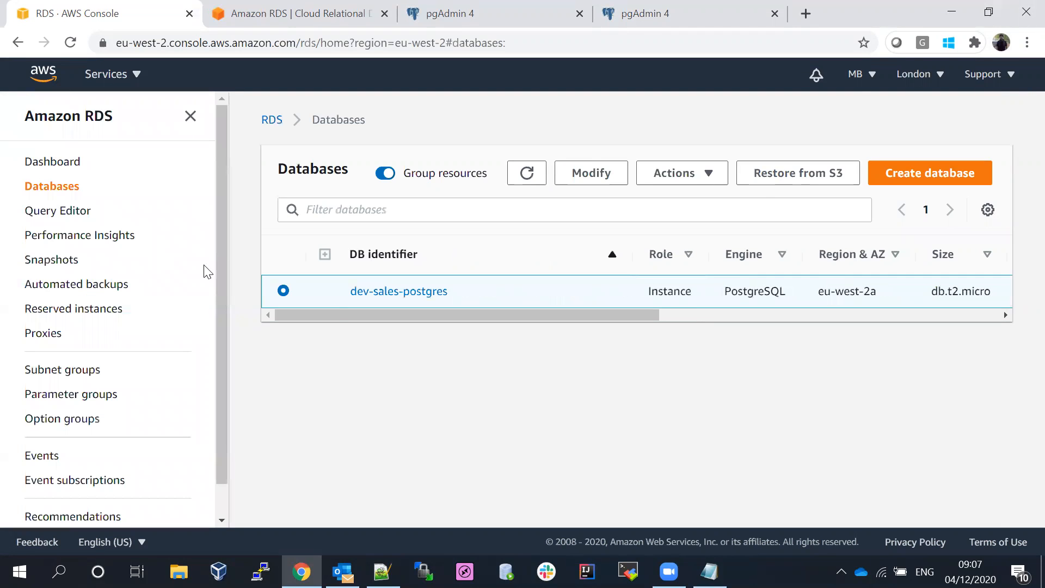
{"action": "left_click", "coordinate": [687, 173]}
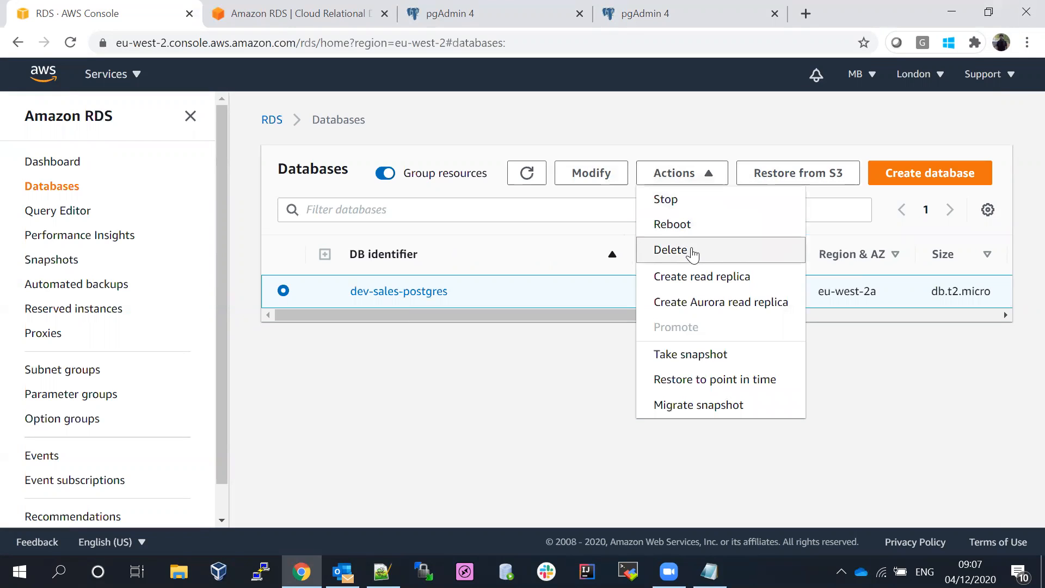
{"action": "left_click", "coordinate": [690, 356]}
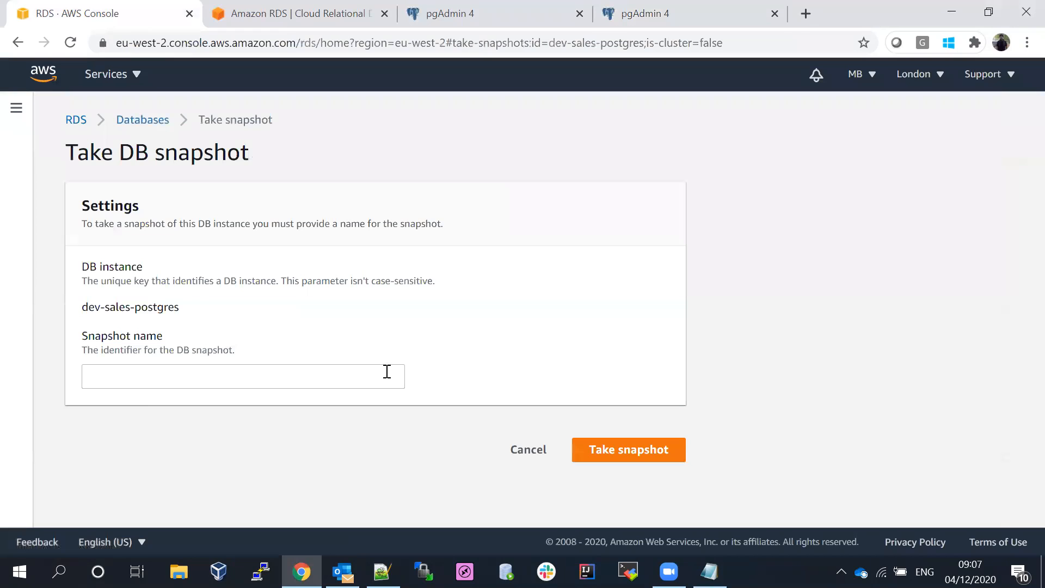
- Name the manual snapshot dev-sales-backup and take it
{"action": "left_click", "coordinate": [122, 374]}
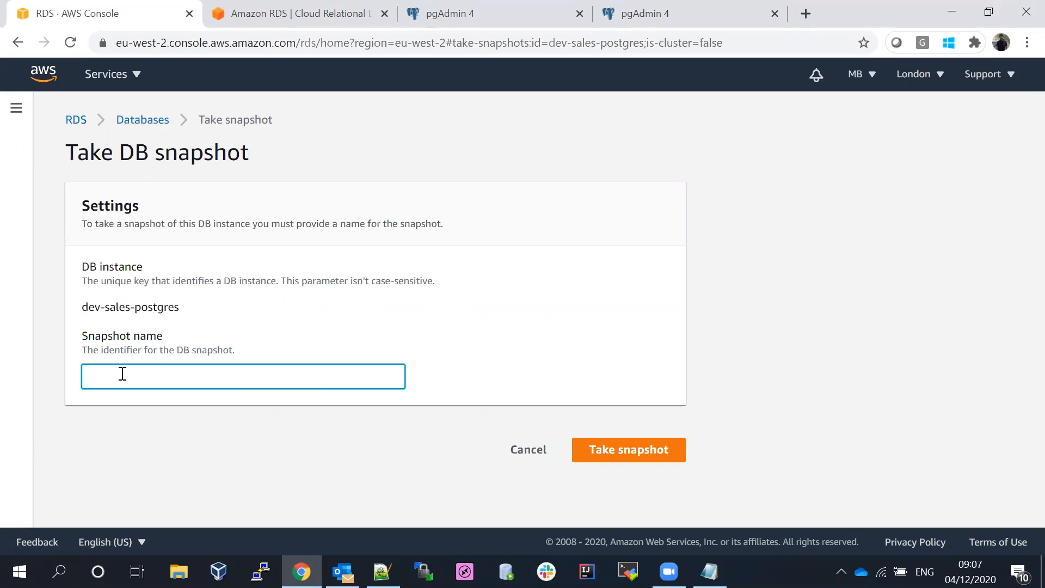
{"action": "left_click_drag", "start_coordinate": [85, 307], "coordinate": [250, 315]}
{"action": "key", "text": "ctrl+c"}
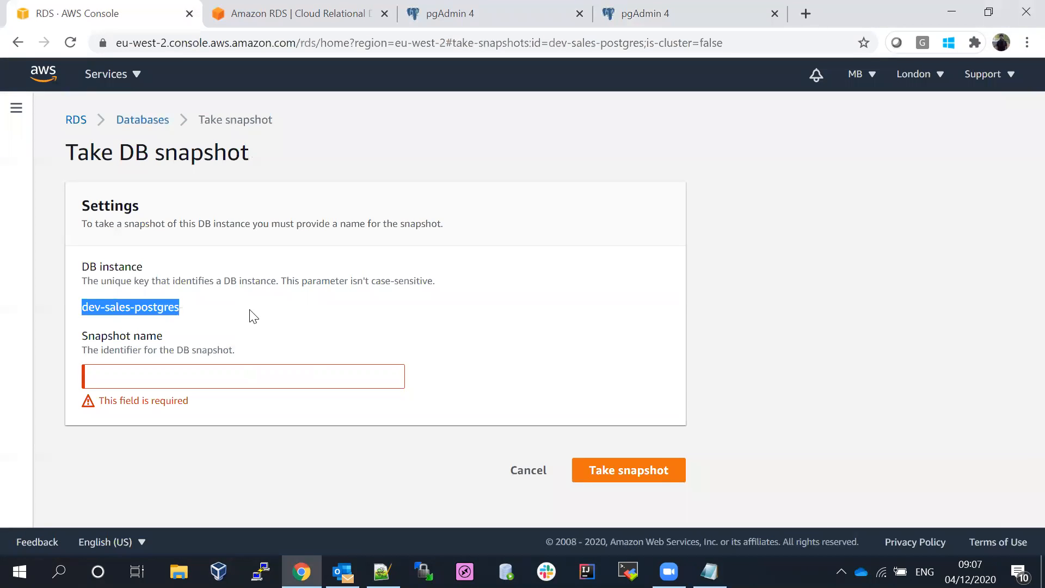
{"action": "left_click", "coordinate": [175, 378]}
{"action": "key", "text": "ctrl+v"}
{"action": "type", "text": "-ba"}
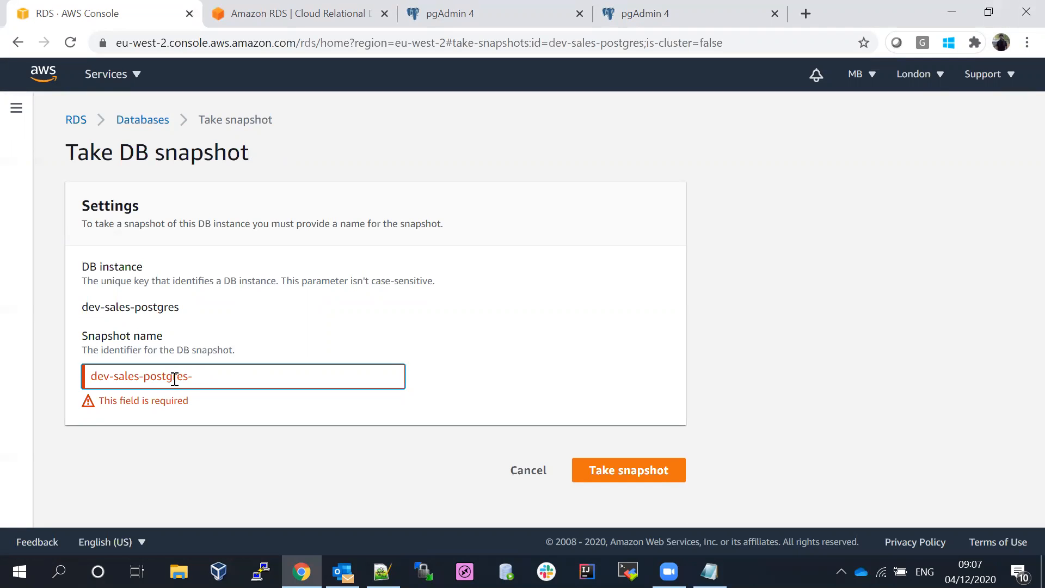
{"action": "key", "text": "BackSpace"}
{"action": "key", "text": "BackSpace"}
{"action": "key", "text": "BackSpace"}
{"action": "key", "text": "BackSpace"}
{"action": "key", "text": "BackSpace"}
{"action": "key", "text": "BackSpace"}
{"action": "key", "text": "BackSpace"}
{"action": "key", "text": "BackSpace"}
{"action": "key", "text": "BackSpace"}
{"action": "key", "text": "BackSpace"}
{"action": "key", "text": "BackSpace"}
{"action": "key", "text": "BackSpace"}
{"action": "key", "text": "BackSpace"}
{"action": "key", "text": "BackSpace"}
{"action": "key", "text": "BackSpace"}
{"action": "key", "text": "BackSpace"}
{"action": "key", "text": "BackSpace"}
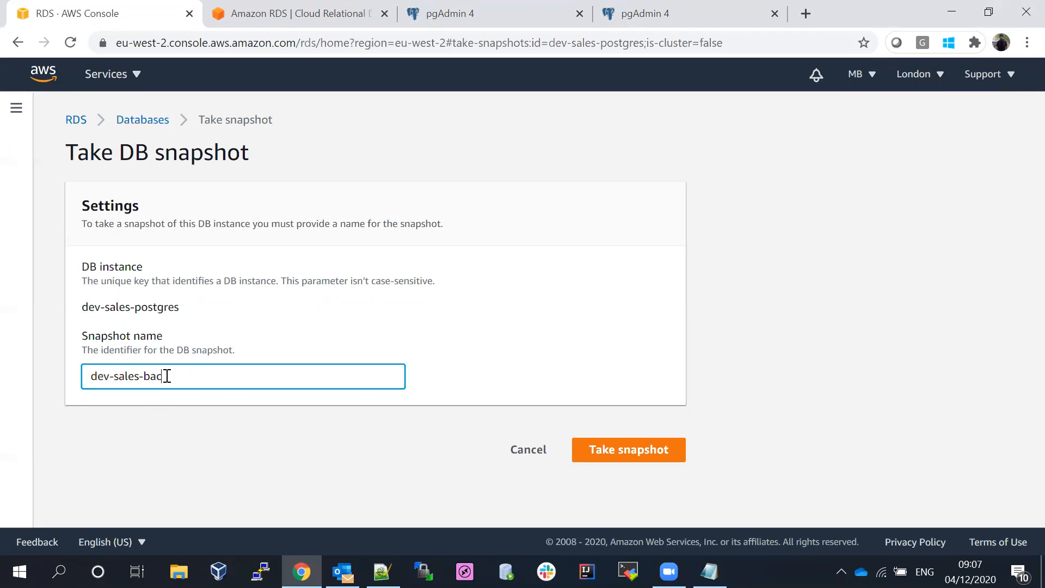
{"action": "left_click", "coordinate": [621, 450]}
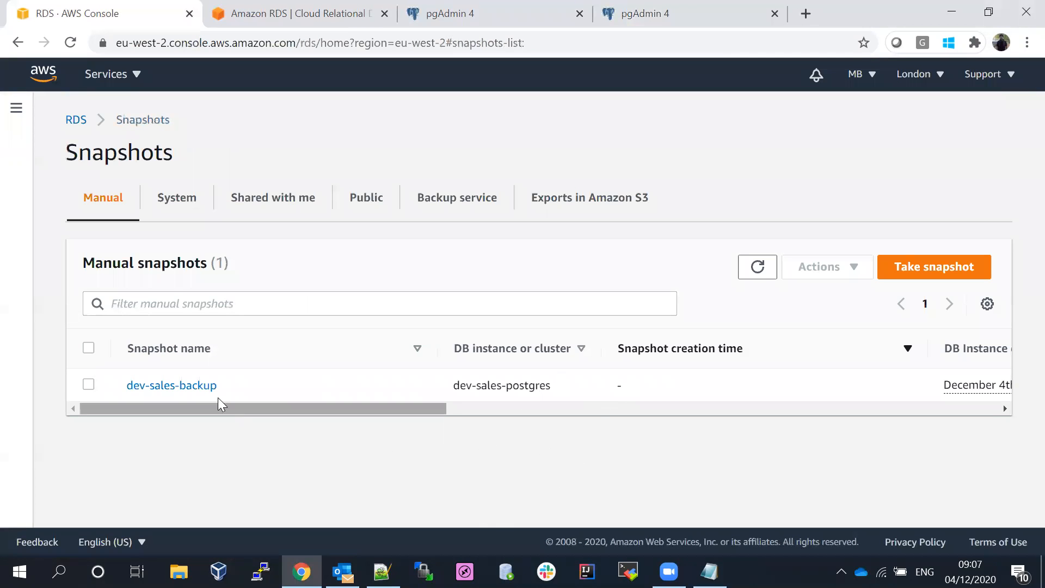
- Compare the System and Manual snapshot tabs, then reload the manual snapshots list
{"action": "left_click", "coordinate": [174, 210]}
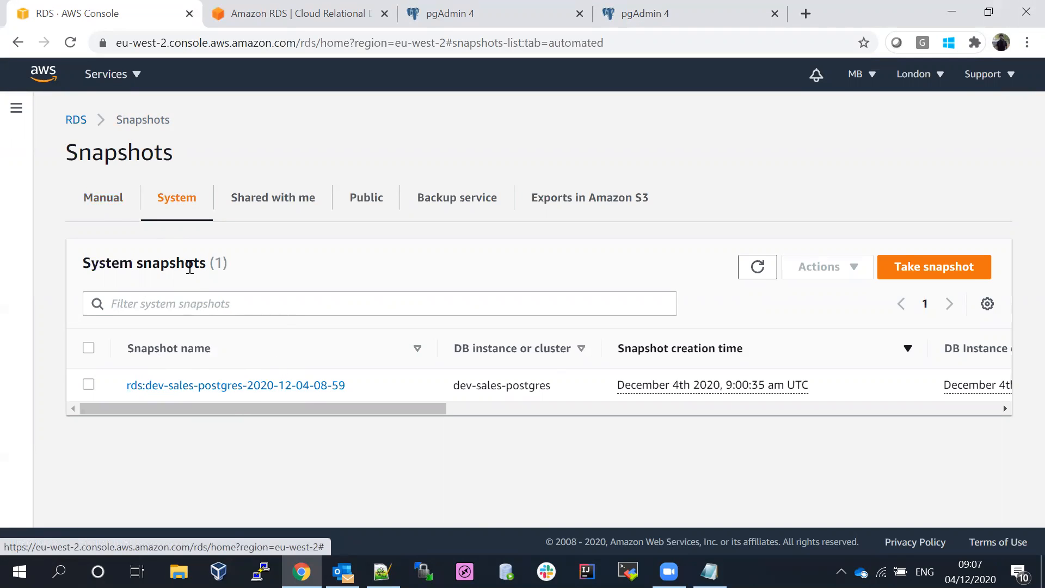
{"action": "left_click", "coordinate": [90, 210]}
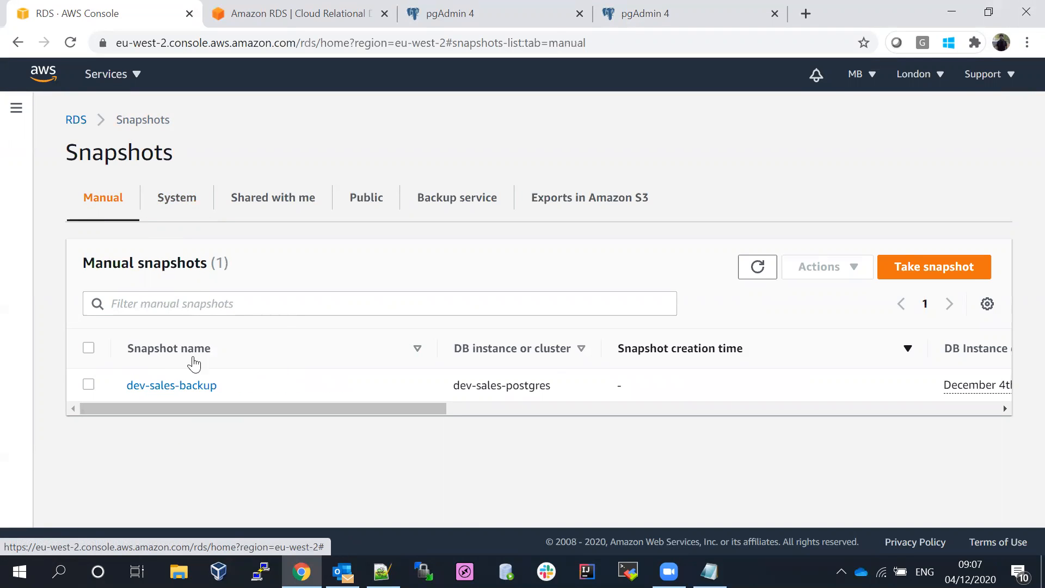
{"action": "left_click", "coordinate": [741, 265]}
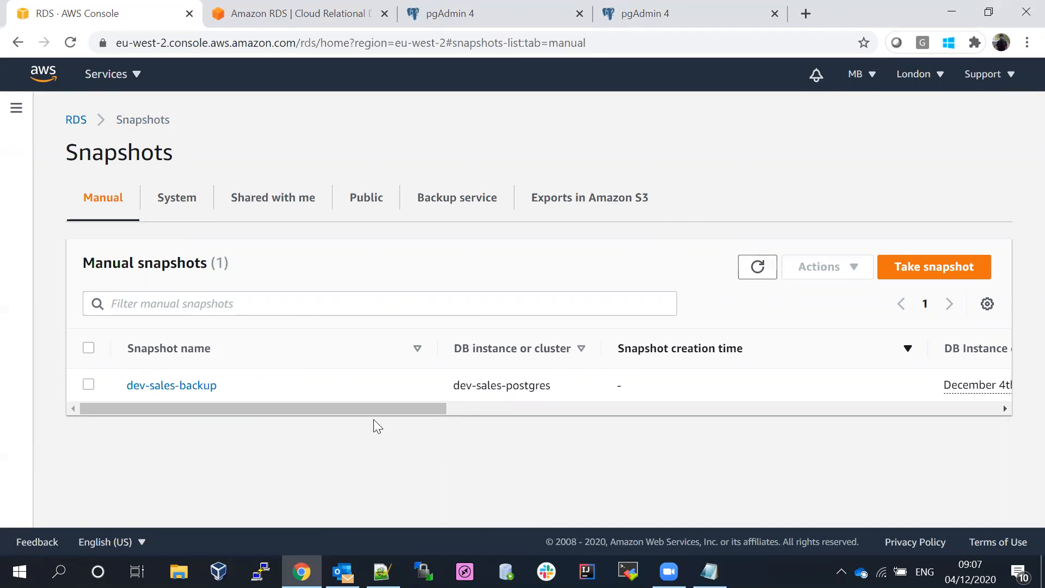
{"action": "left_click_drag", "start_coordinate": [394, 407], "coordinate": [649, 389]}
- Keep refreshing dev-sales-backup, still at 0% progress, then open the RDS navigation panel
{"action": "left_click", "coordinate": [758, 268]}
{"action": "left_click", "coordinate": [759, 268]}
{"action": "left_click", "coordinate": [758, 268]}
{"action": "left_click", "coordinate": [758, 268]}
{"action": "left_click", "coordinate": [759, 268]}
{"action": "left_click", "coordinate": [760, 275]}
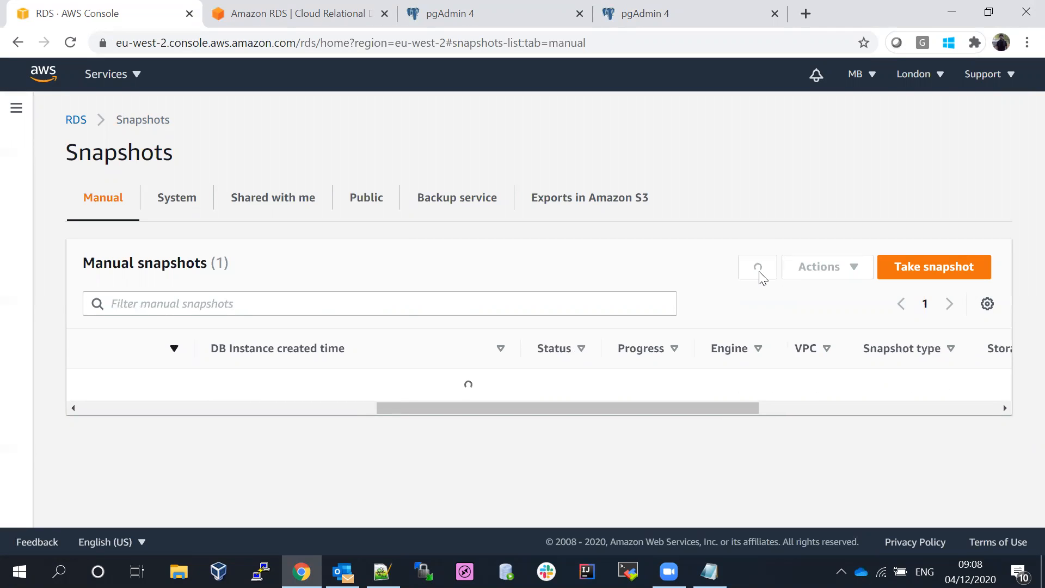
{"action": "left_click", "coordinate": [760, 277]}
{"action": "left_click", "coordinate": [760, 276]}
{"action": "left_click_drag", "start_coordinate": [506, 410], "coordinate": [84, 436]}
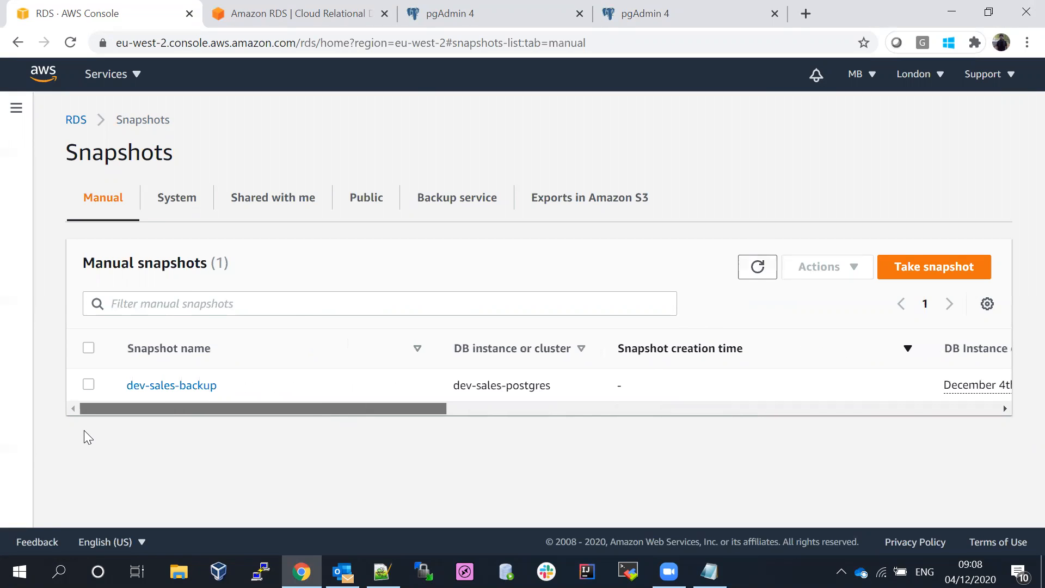
{"action": "left_click", "coordinate": [15, 108]}
- Go to Databases and refresh to confirm dev-sales-postgres is Backing-up
{"action": "left_click", "coordinate": [44, 187]}
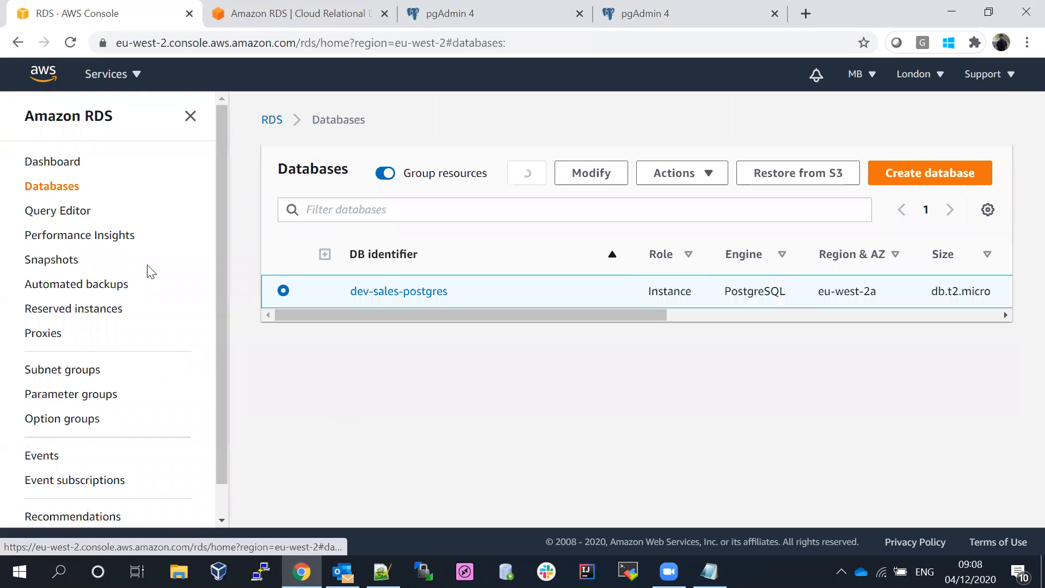
{"action": "left_click", "coordinate": [190, 117]}
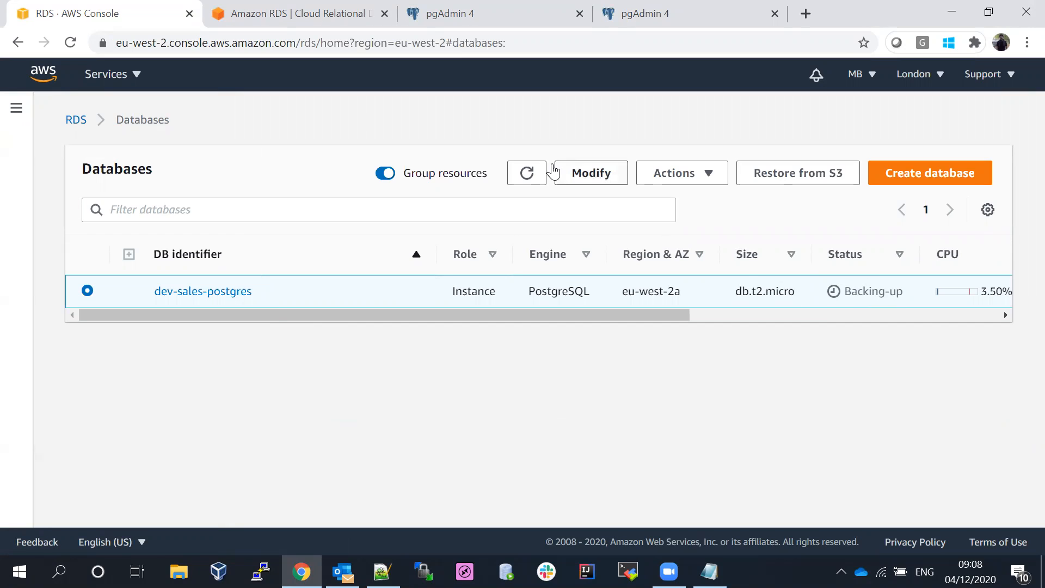
{"action": "left_click", "coordinate": [528, 172]}
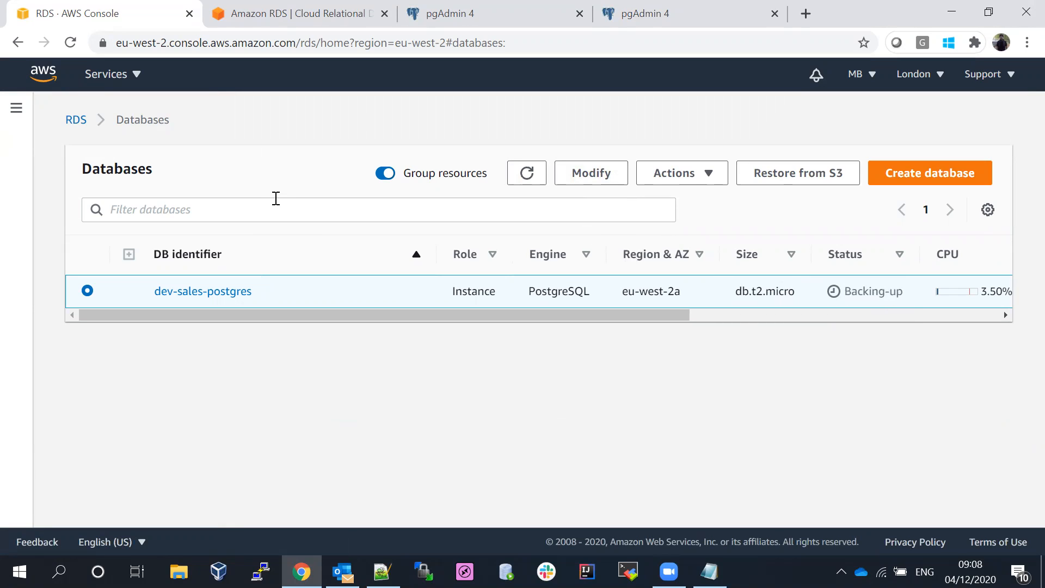
- Open Snapshots and refresh until dev-sales-backup shows progress Completed, status still creating
{"action": "left_click", "coordinate": [22, 106]}
{"action": "left_click", "coordinate": [56, 260]}
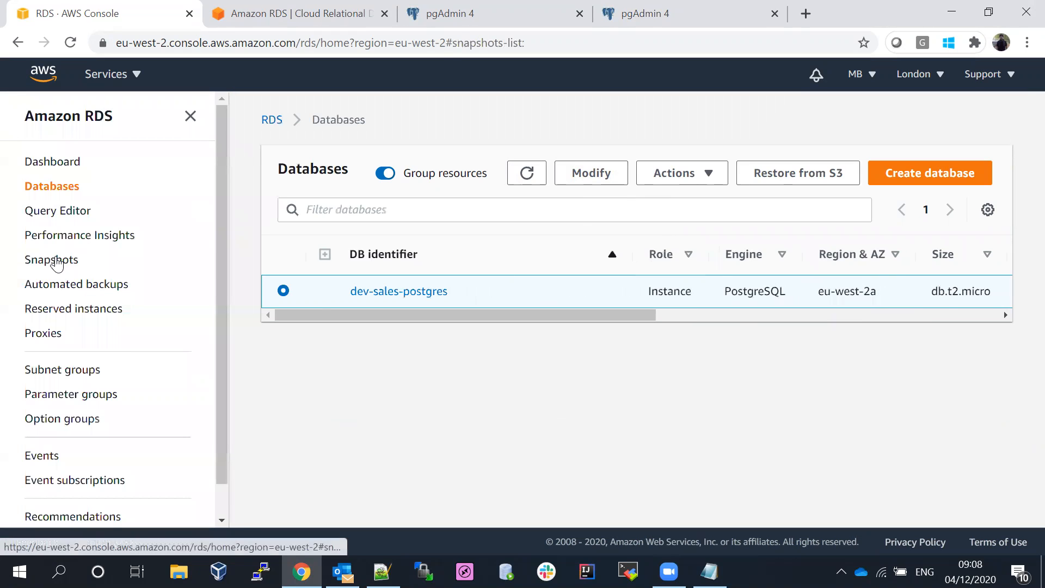
{"action": "left_click_drag", "start_coordinate": [468, 408], "coordinate": [777, 408]}
{"action": "left_click", "coordinate": [755, 278]}
{"action": "left_click", "coordinate": [756, 279]}
{"action": "left_click", "coordinate": [756, 280]}
{"action": "left_click", "coordinate": [757, 280]}
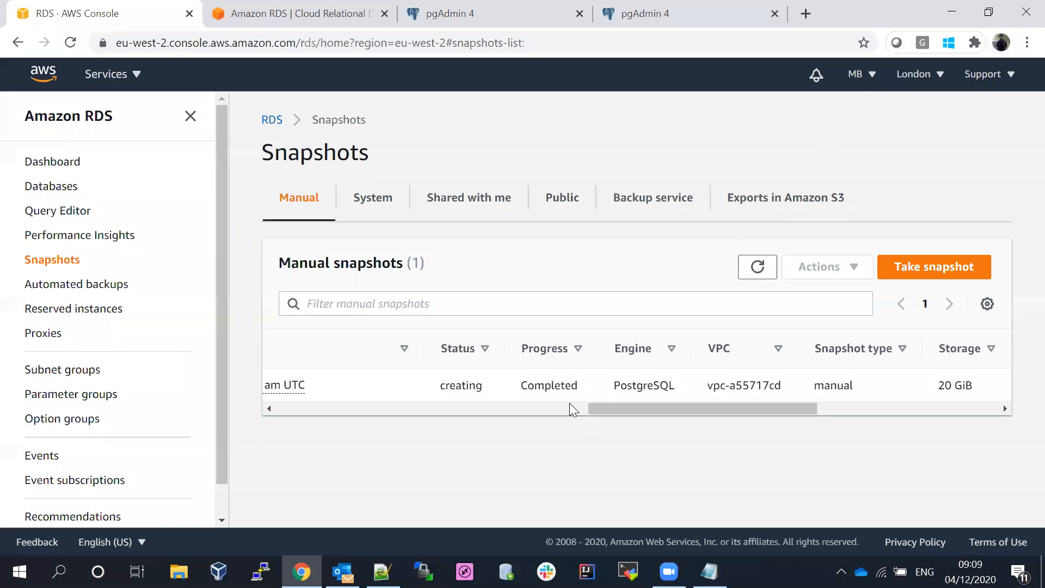
{"action": "left_click_drag", "start_coordinate": [620, 409], "coordinate": [241, 413]}
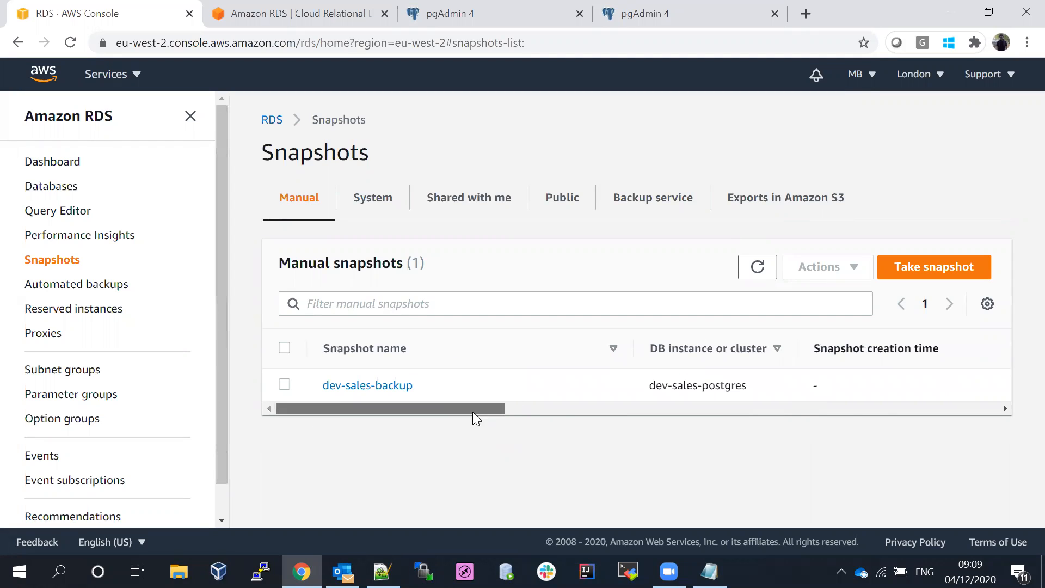
{"action": "left_click_drag", "start_coordinate": [473, 411], "coordinate": [850, 425]}
- Refresh the Databases list twice, then check the Snapshots list
{"action": "left_click", "coordinate": [70, 188]}
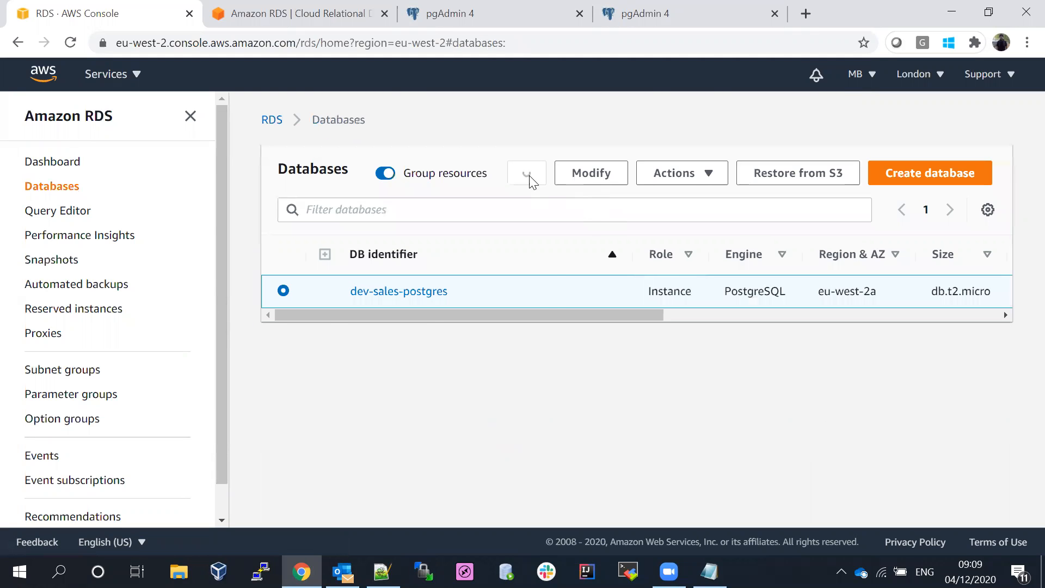
{"action": "left_click_drag", "start_coordinate": [511, 313], "coordinate": [699, 321]}
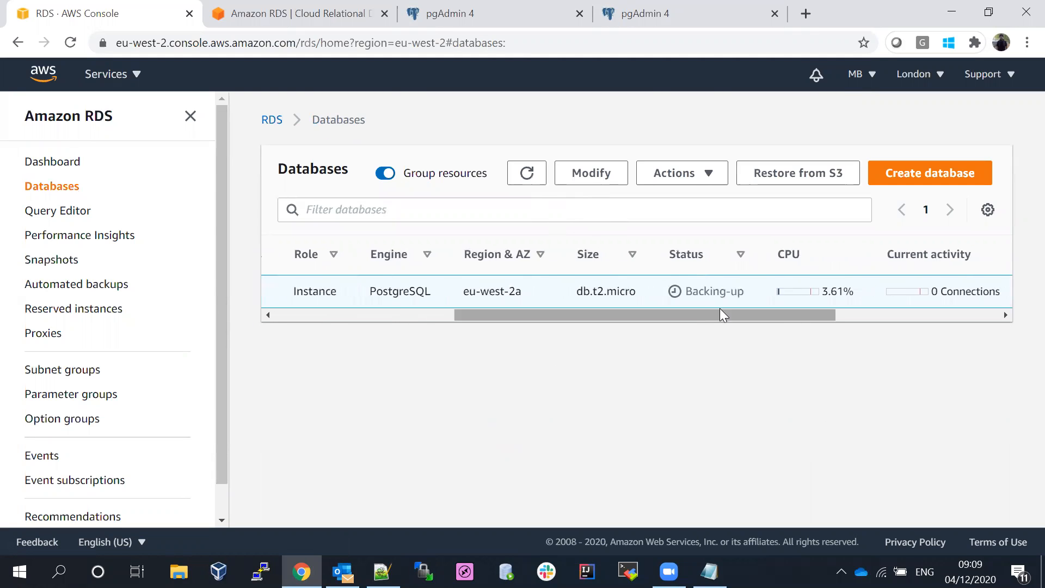
{"action": "left_click", "coordinate": [530, 171]}
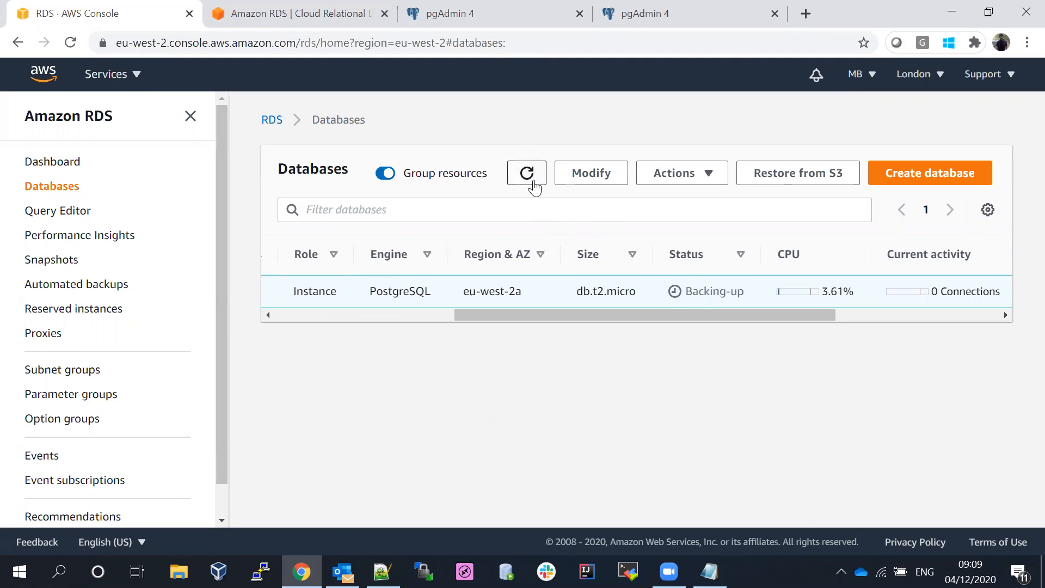
{"action": "left_click", "coordinate": [531, 178]}
{"action": "left_click", "coordinate": [55, 260]}
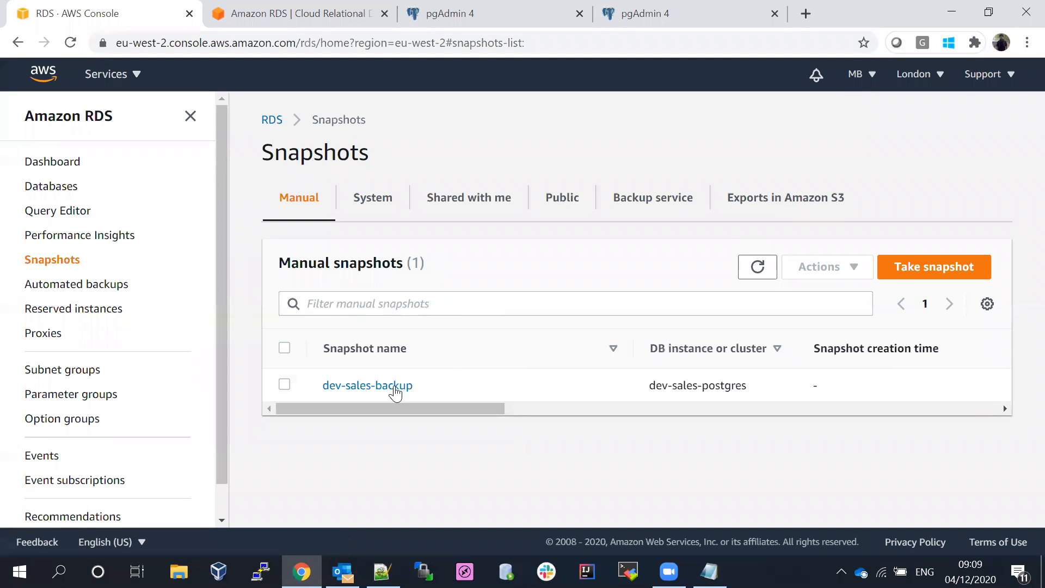
{"action": "left_click_drag", "start_coordinate": [374, 406], "coordinate": [691, 408]}
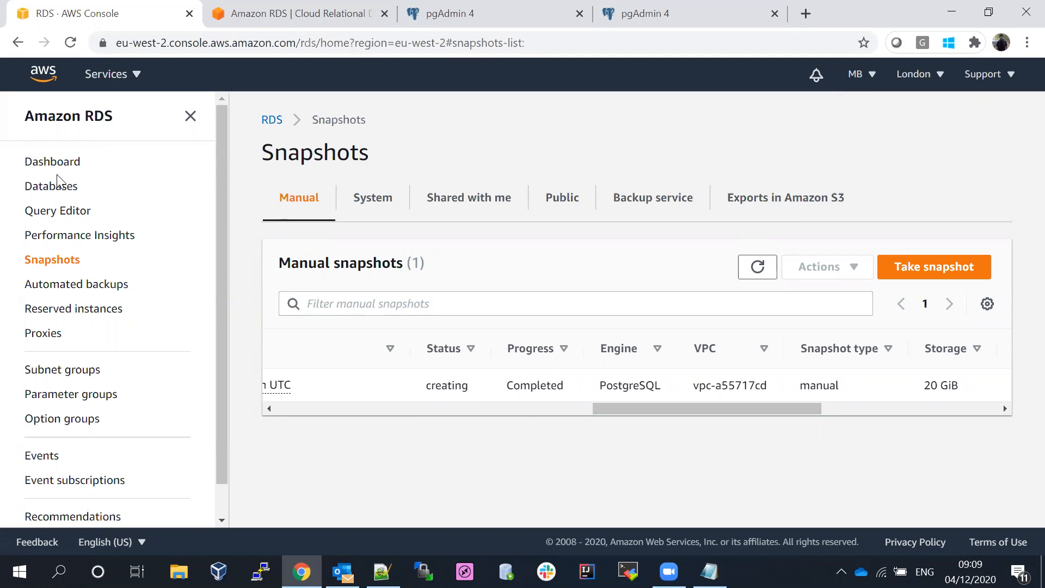
- Return to Databases and refresh again; dev-sales-postgres still reads Backing-up
{"action": "left_click", "coordinate": [52, 189]}
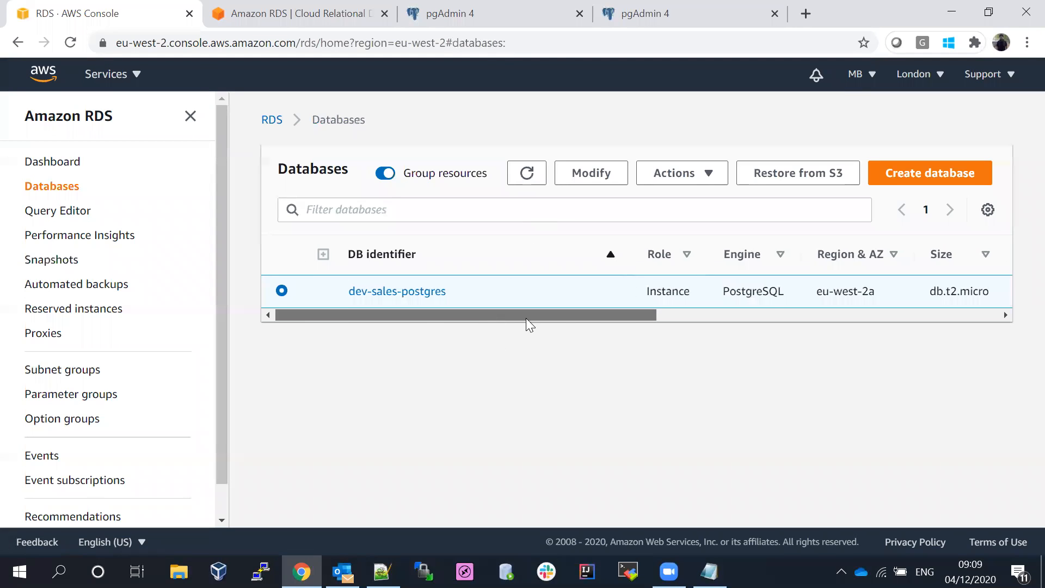
{"action": "left_click_drag", "start_coordinate": [526, 318], "coordinate": [618, 319]}
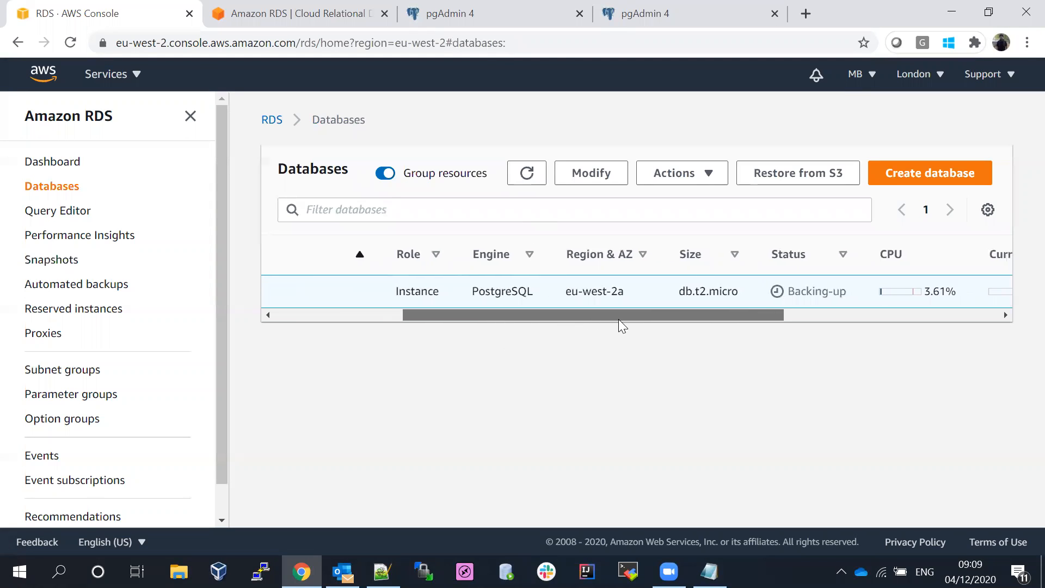
{"action": "left_click", "coordinate": [527, 176]}
{"action": "left_click", "coordinate": [191, 116]}
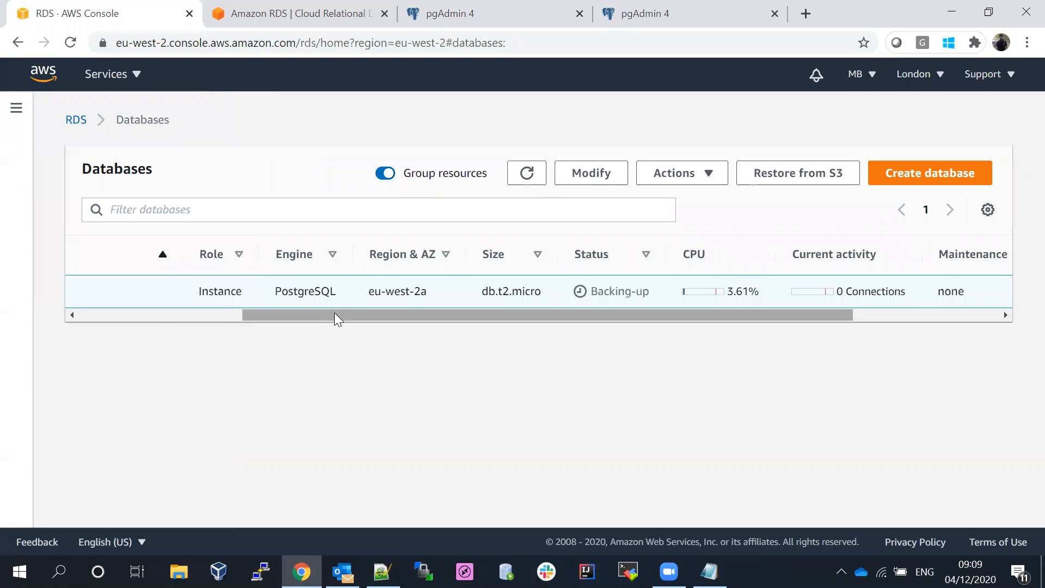
{"action": "left_click_drag", "start_coordinate": [335, 312], "coordinate": [151, 313]}
{"action": "left_click", "coordinate": [533, 177]}
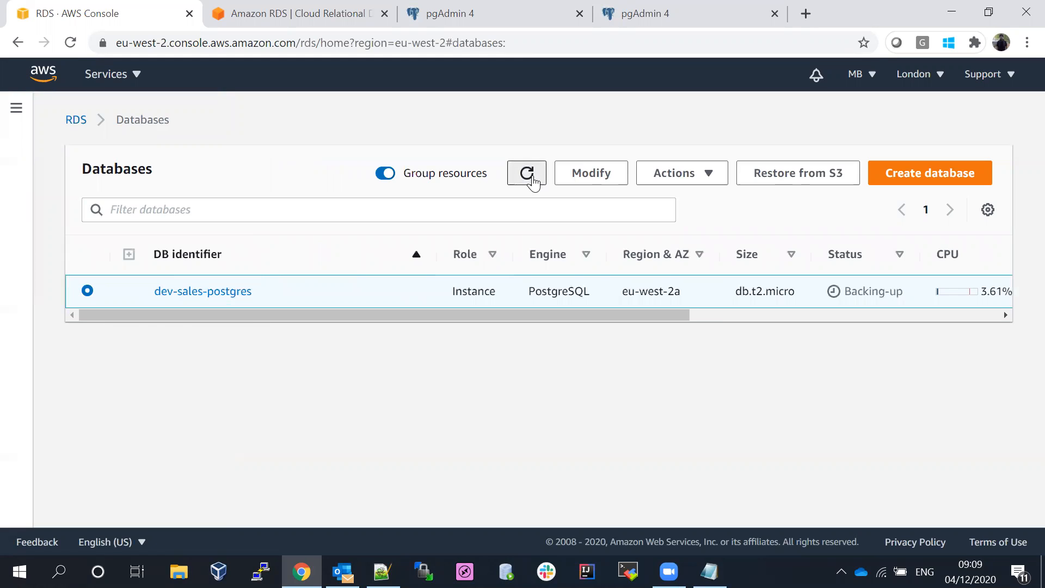
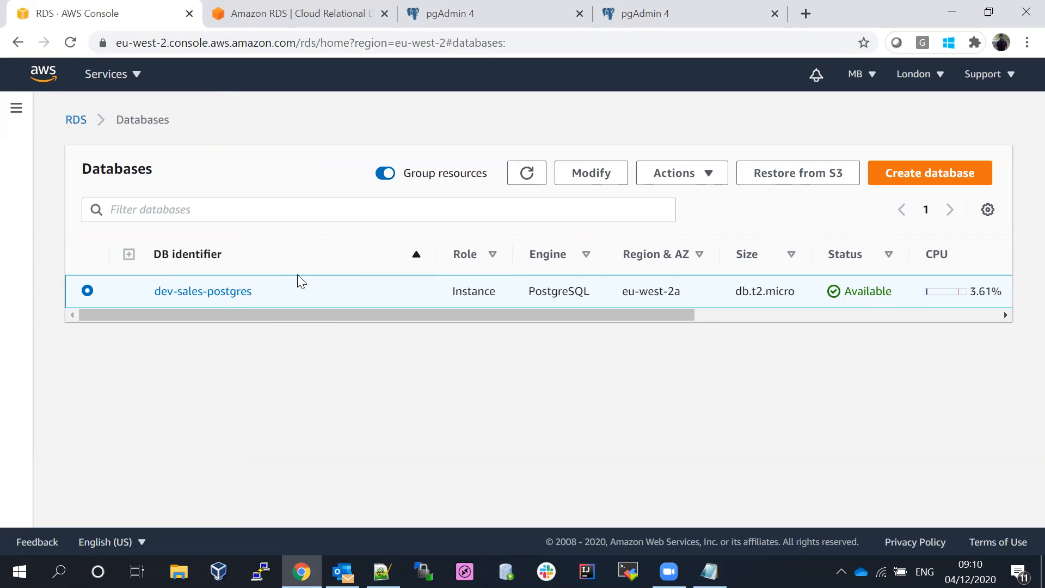
- Open dev-sales-postgres and scroll through its Configuration details
{"action": "left_click", "coordinate": [199, 295]}
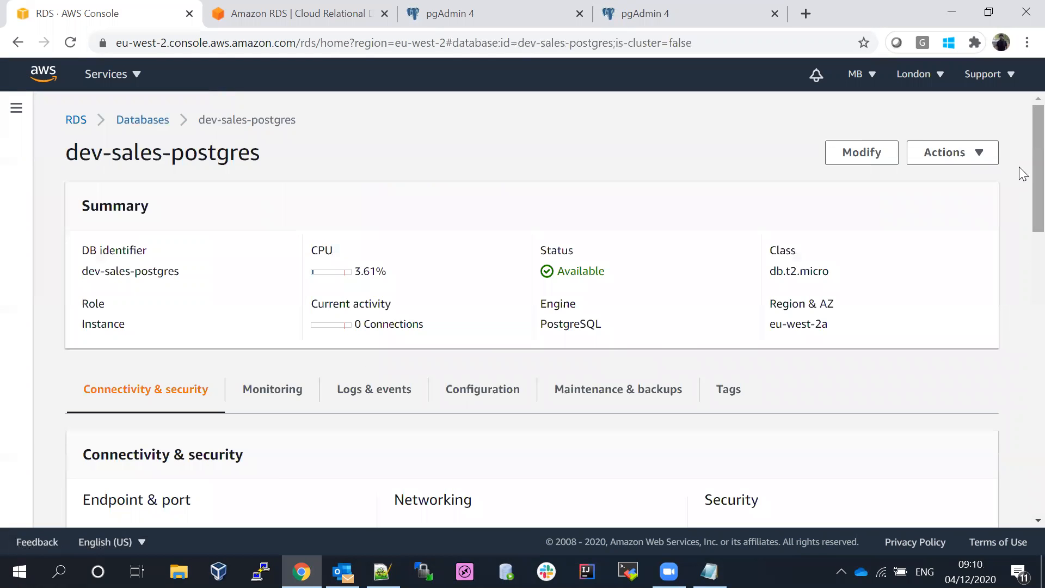
{"action": "scroll", "coordinate": [1021, 218], "scroll_direction": "down", "scroll_amount": 5}
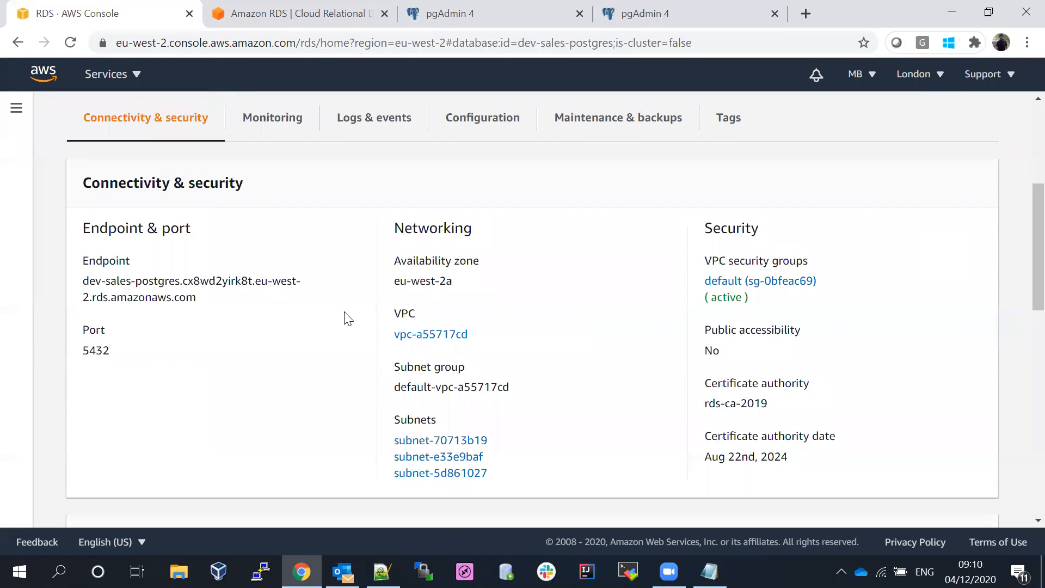
{"action": "left_click", "coordinate": [491, 126]}
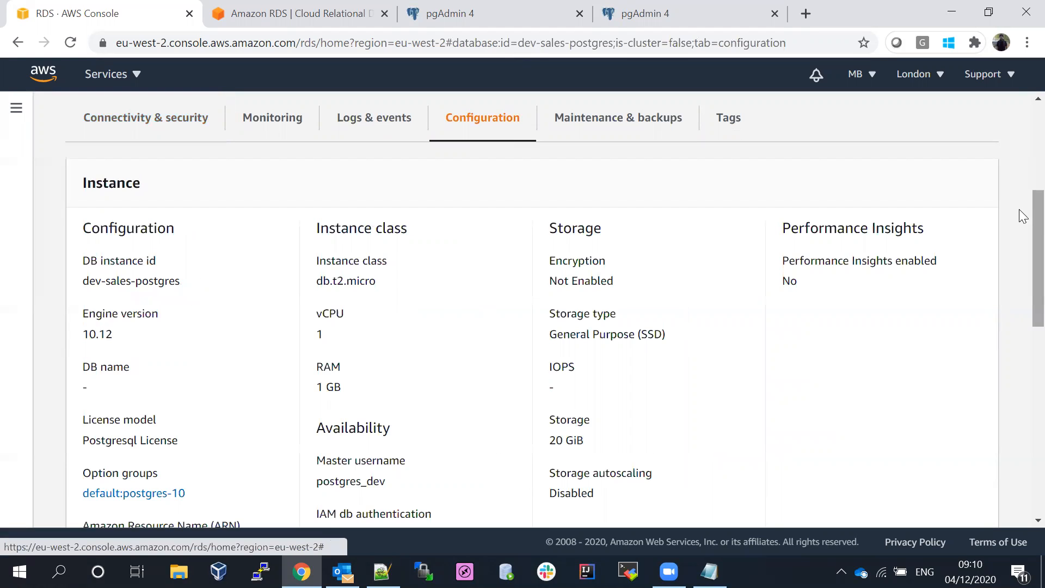
{"action": "scroll", "coordinate": [1019, 171], "scroll_direction": "up", "scroll_amount": 5}
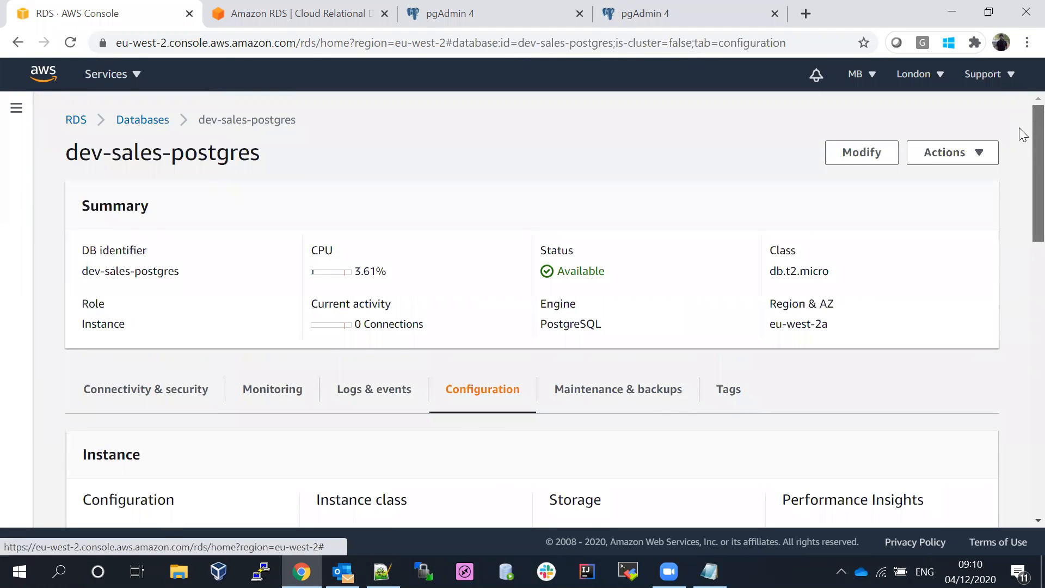
{"action": "scroll", "coordinate": [1019, 141], "scroll_direction": "down", "scroll_amount": 7}
{"action": "scroll", "coordinate": [1019, 247], "scroll_direction": "down", "scroll_amount": 5}
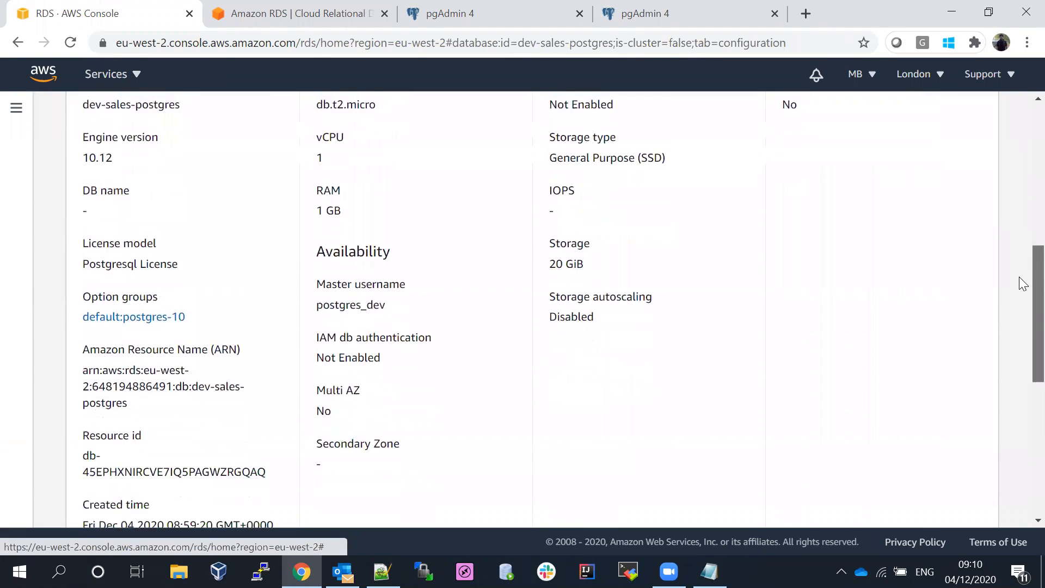
{"action": "scroll", "coordinate": [1019, 351], "scroll_direction": "down", "scroll_amount": 2}
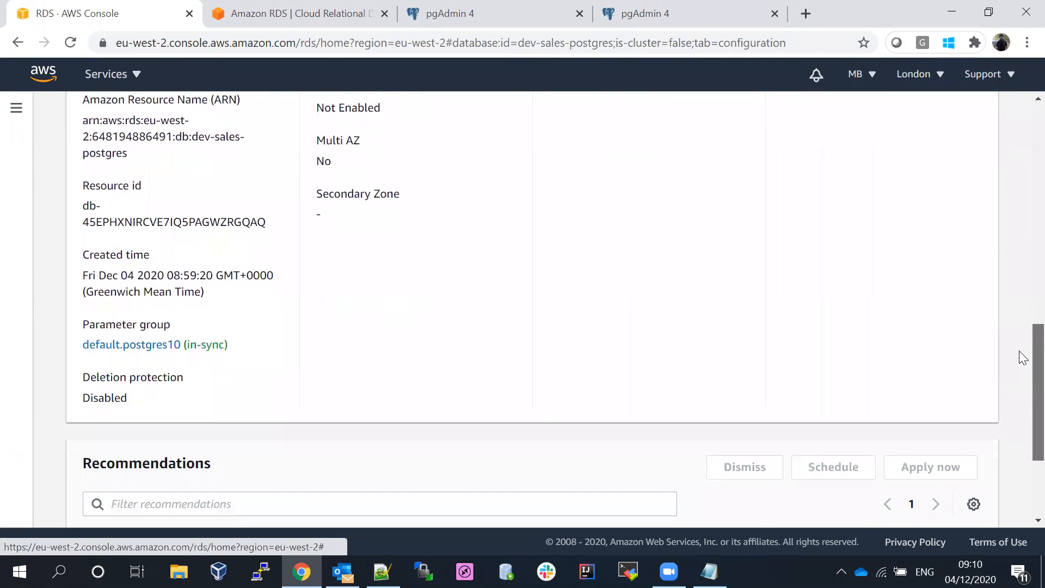
{"action": "scroll", "coordinate": [1019, 316], "scroll_direction": "up", "scroll_amount": 4}
{"action": "left_click_drag", "start_coordinate": [1019, 278], "coordinate": [1020, 146]}
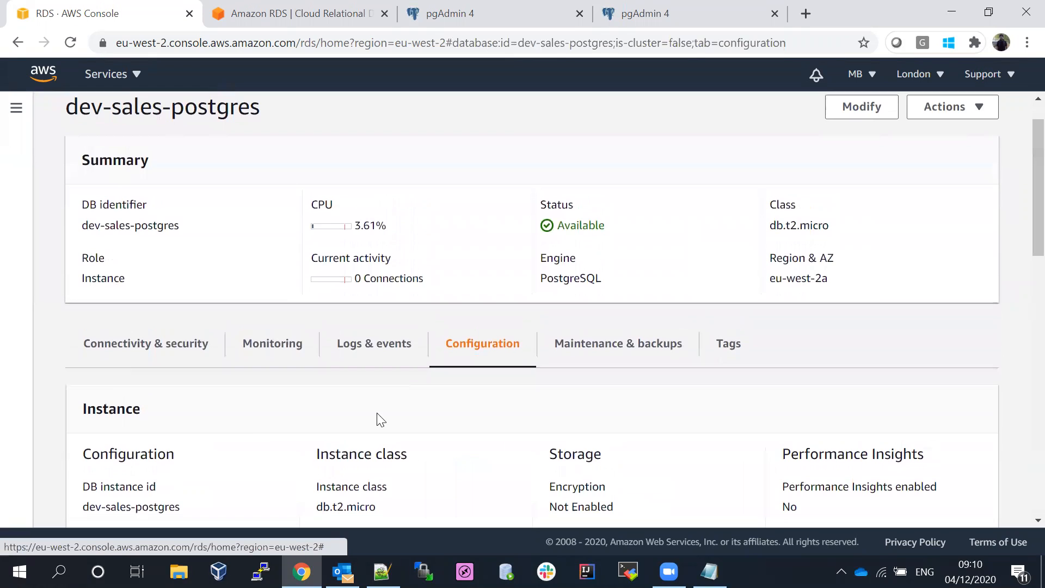
- Glance at Monitoring and Connectivity & security, then note engine version 10.12 under Configuration
{"action": "left_click", "coordinate": [253, 347]}
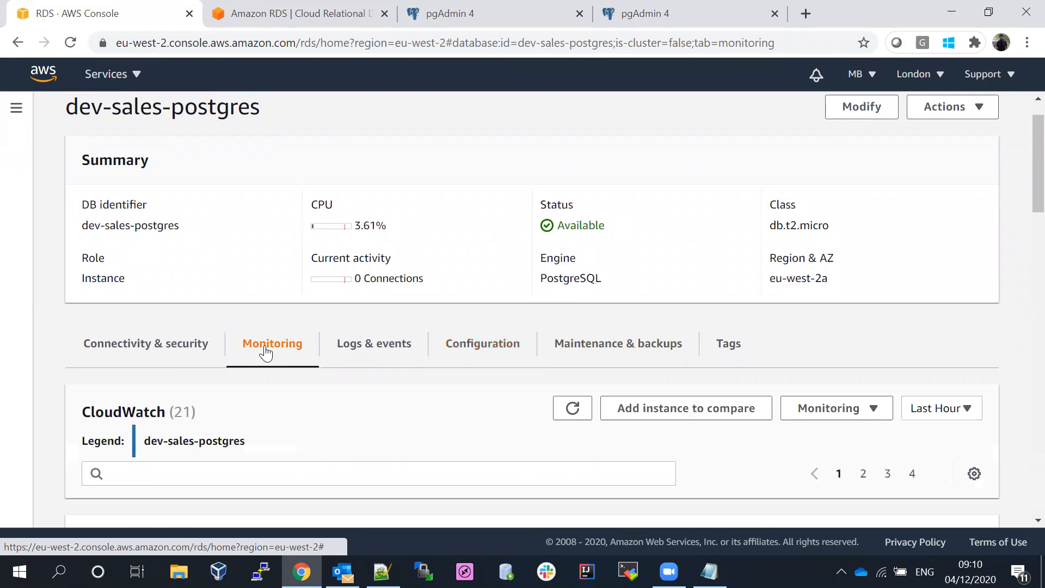
{"action": "left_click", "coordinate": [166, 350]}
{"action": "left_click_drag", "start_coordinate": [1019, 177], "coordinate": [1020, 265]}
{"action": "left_click", "coordinate": [475, 374]}
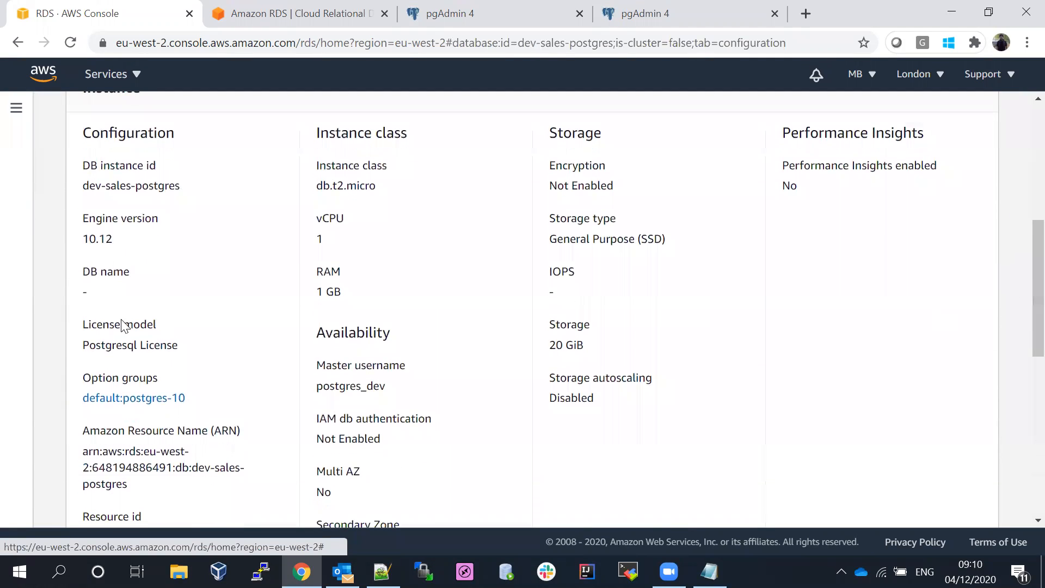
{"action": "double_click", "coordinate": [89, 240]}
{"action": "left_click", "coordinate": [131, 245]}
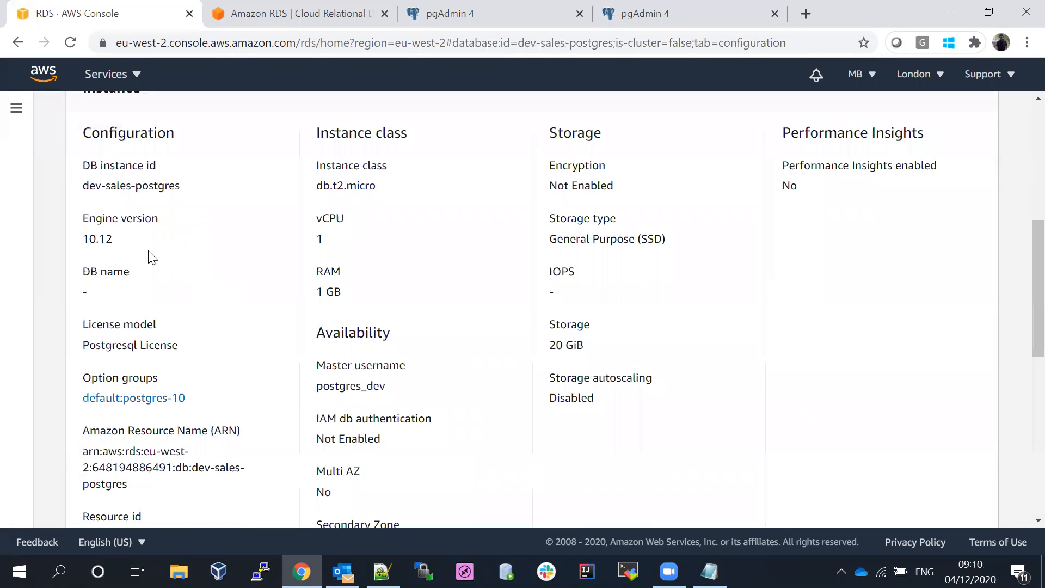
{"action": "left_click_drag", "start_coordinate": [1019, 274], "coordinate": [1024, 153]}
- From the Databases list, start modifying dev-sales-postgres via Actions > Modify
{"action": "left_click", "coordinate": [143, 120]}
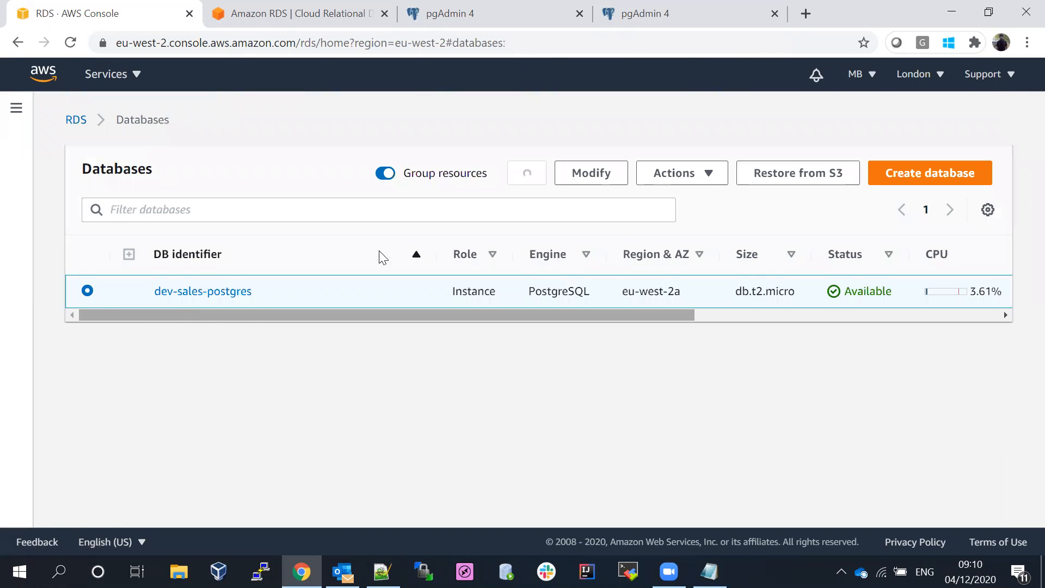
{"action": "left_click", "coordinate": [697, 174]}
{"action": "left_click", "coordinate": [595, 171]}
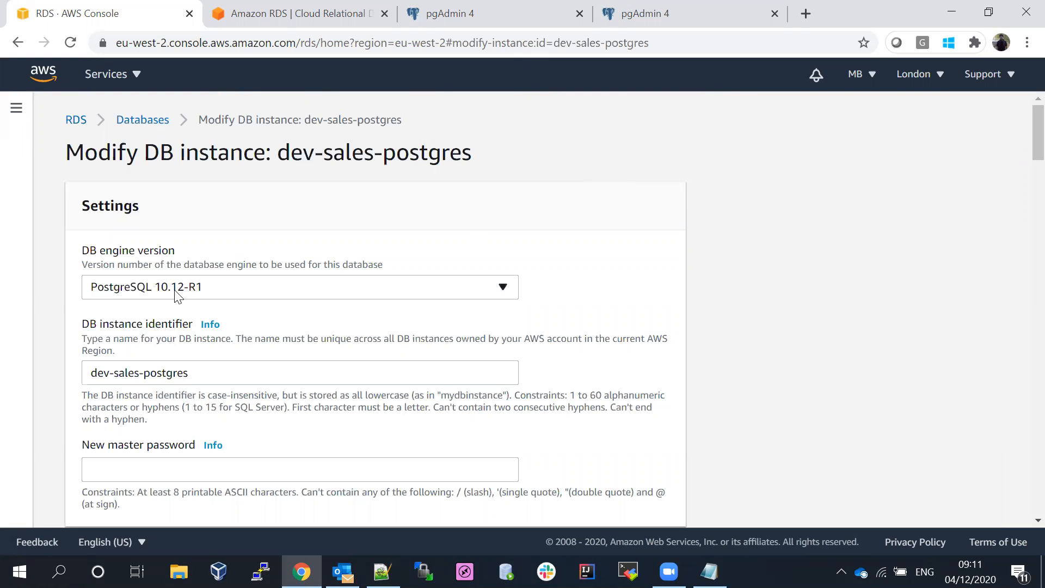
- Select PostgreSQL 10.13-R1 as the DB engine version
{"action": "left_click", "coordinate": [199, 293]}
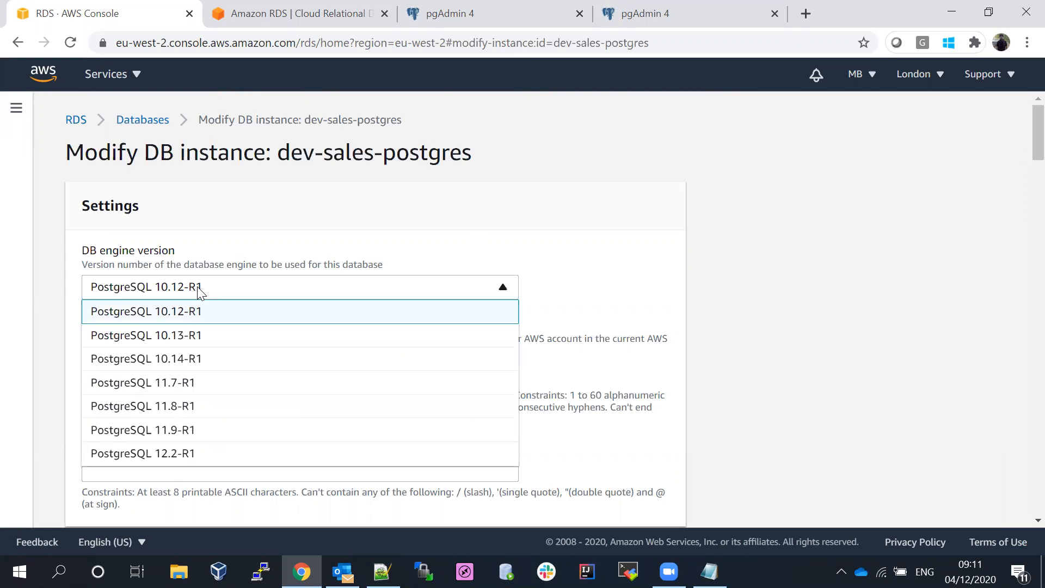
{"action": "left_click", "coordinate": [202, 337]}
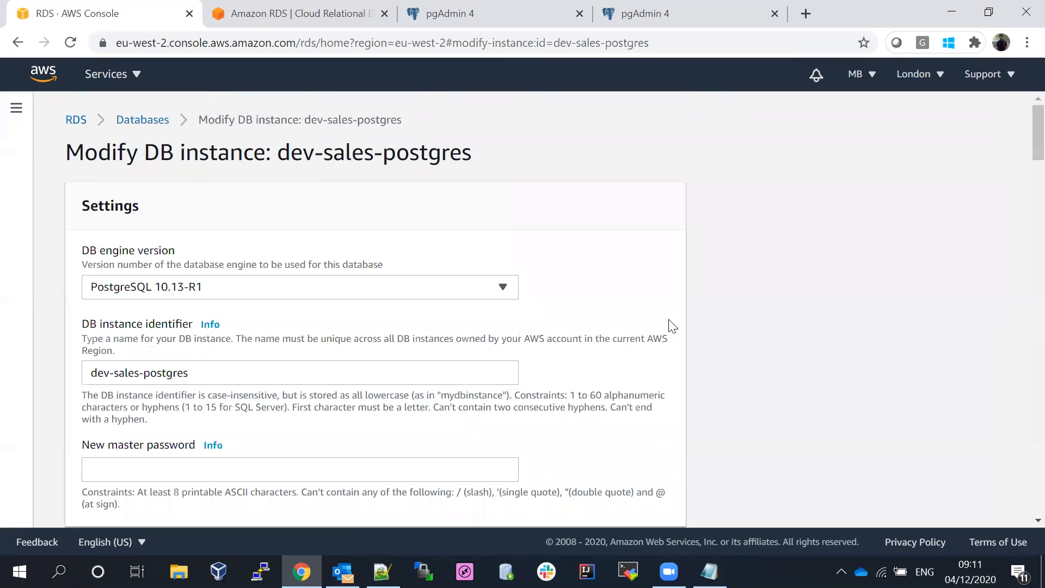
{"action": "left_click_drag", "start_coordinate": [1020, 135], "coordinate": [1020, 486]}
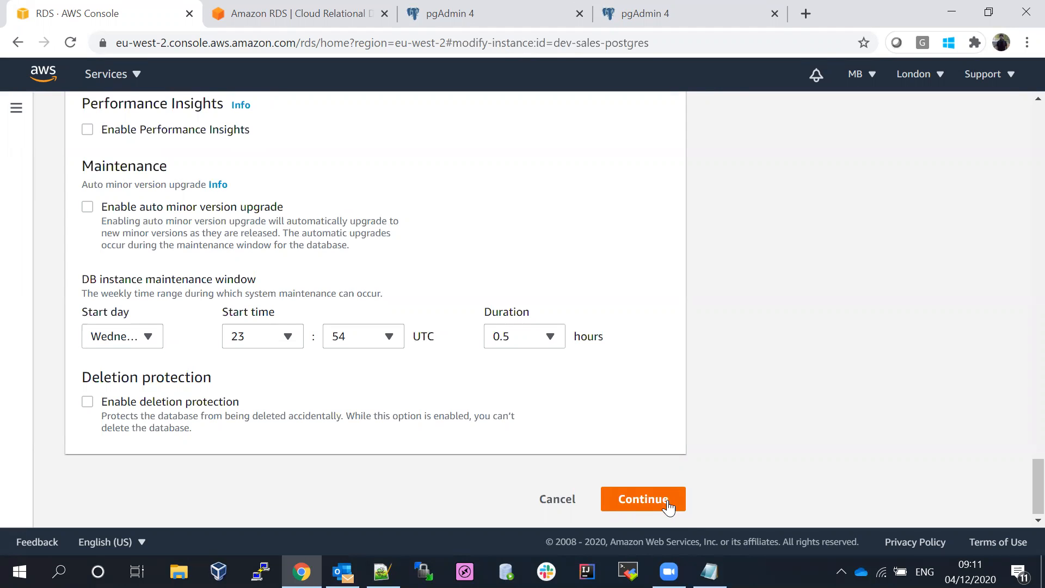
{"action": "left_click_drag", "start_coordinate": [1021, 493], "coordinate": [1020, 129]}
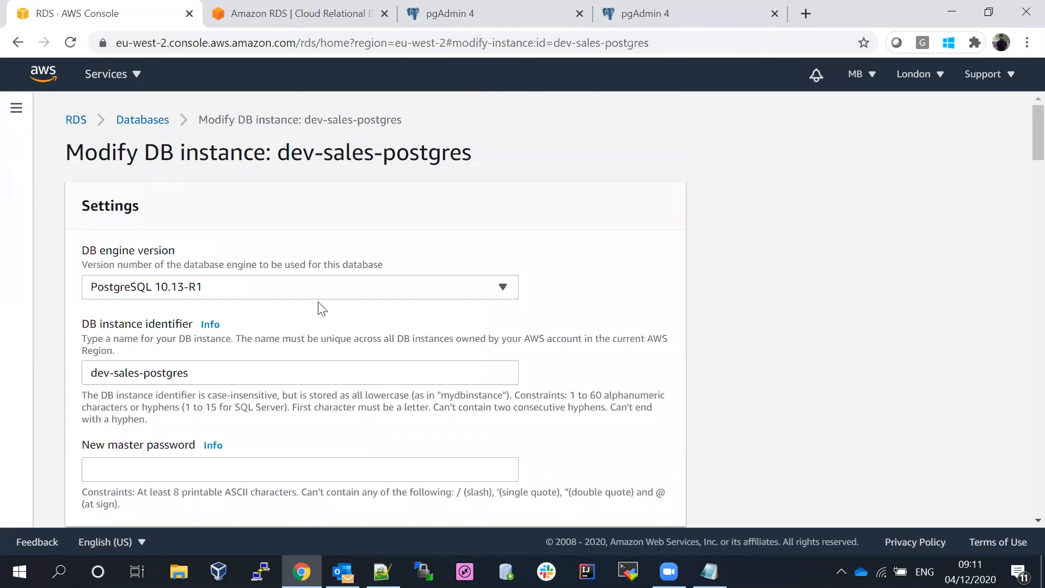
{"action": "left_click", "coordinate": [259, 289]}
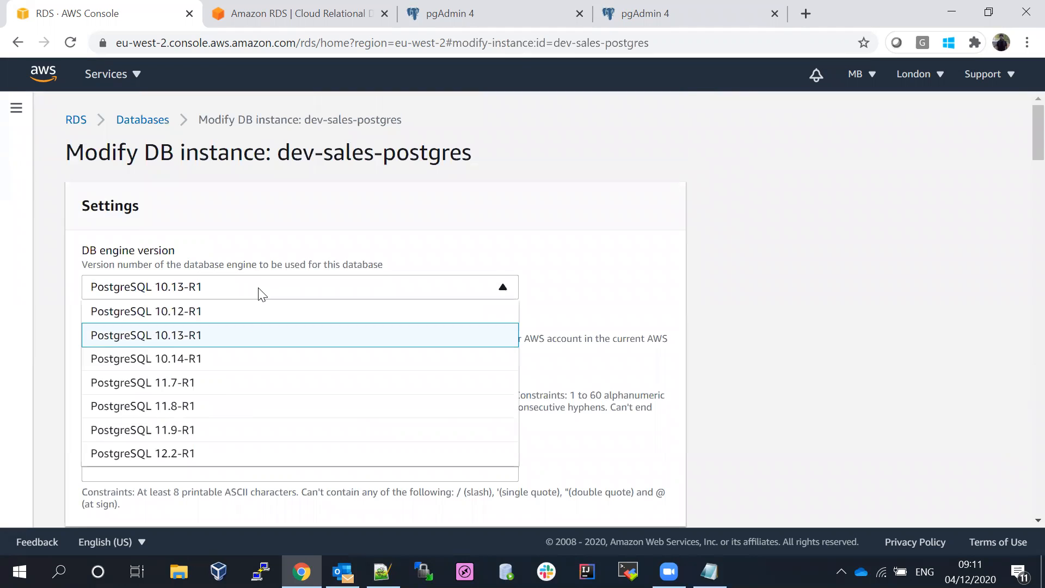
{"action": "left_click", "coordinate": [174, 341]}
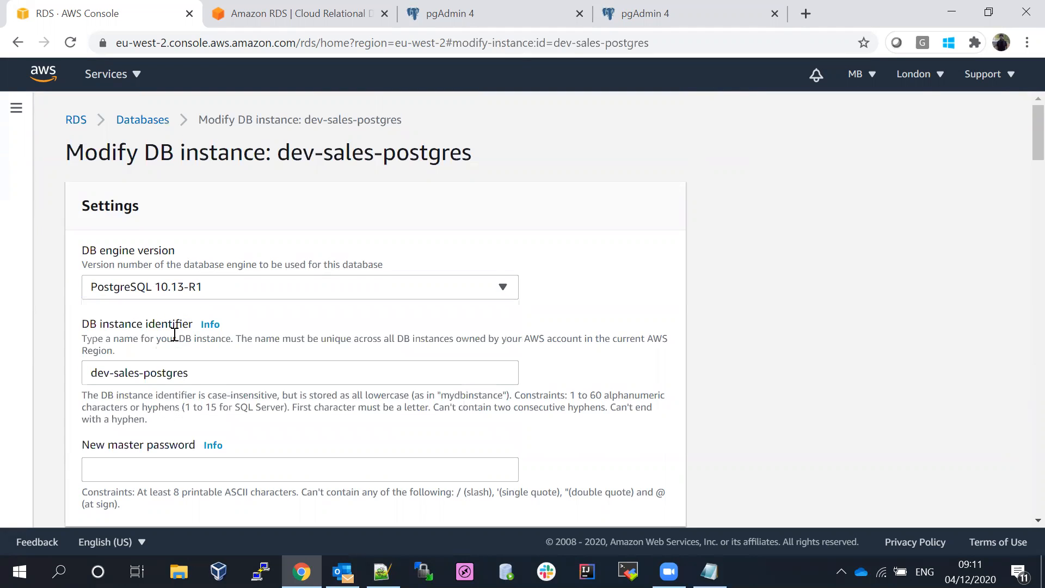
{"action": "left_click", "coordinate": [207, 293]}
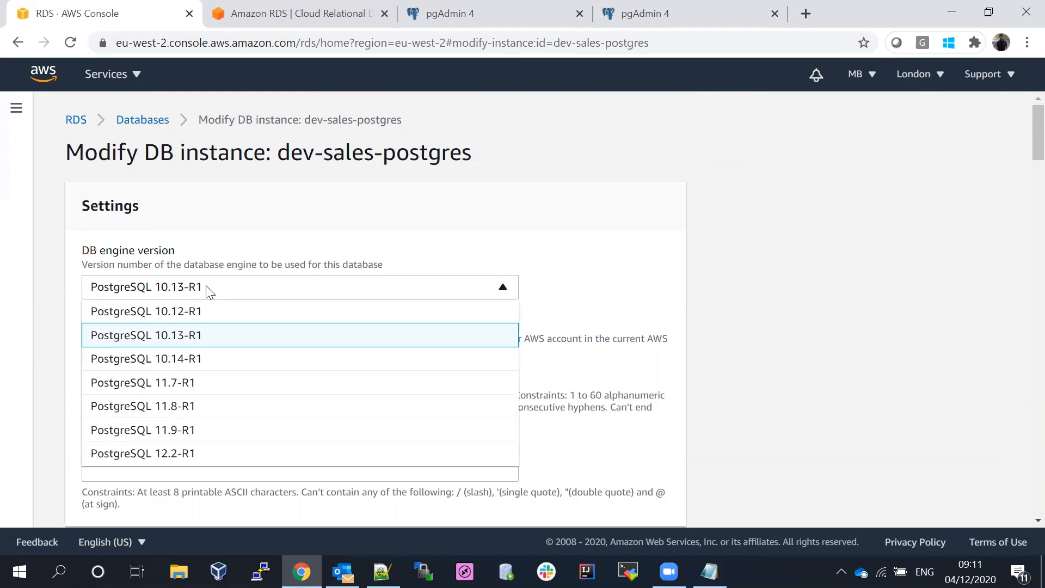
{"action": "left_click", "coordinate": [184, 342]}
- Scroll to the bottom and continue to the modification summary
{"action": "scroll", "coordinate": [1022, 163], "scroll_direction": "down", "scroll_amount": 5}
{"action": "left_click_drag", "start_coordinate": [1022, 175], "coordinate": [1022, 488]}
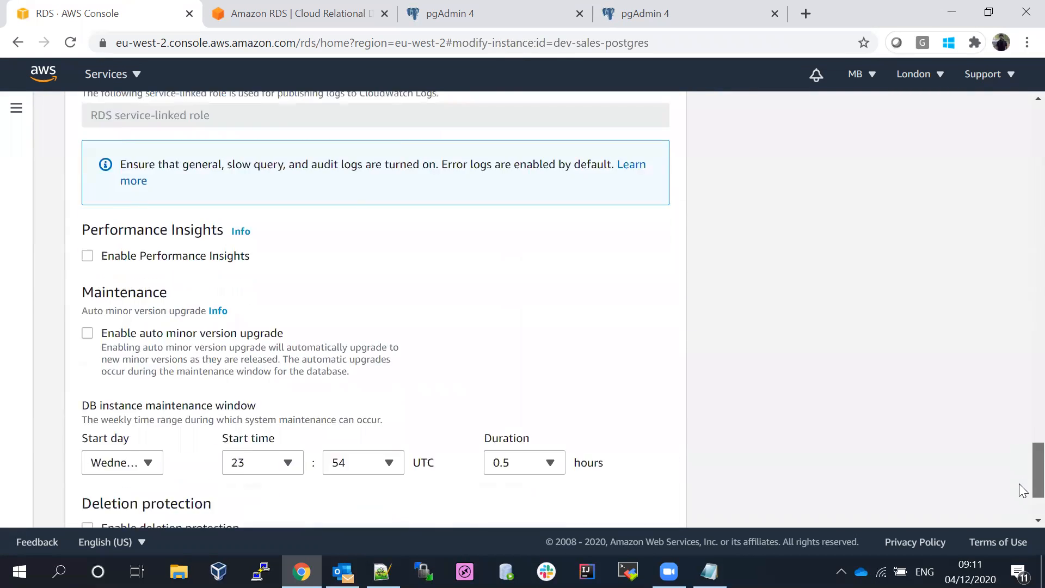
{"action": "scroll", "coordinate": [1023, 488], "scroll_direction": "down", "scroll_amount": 3}
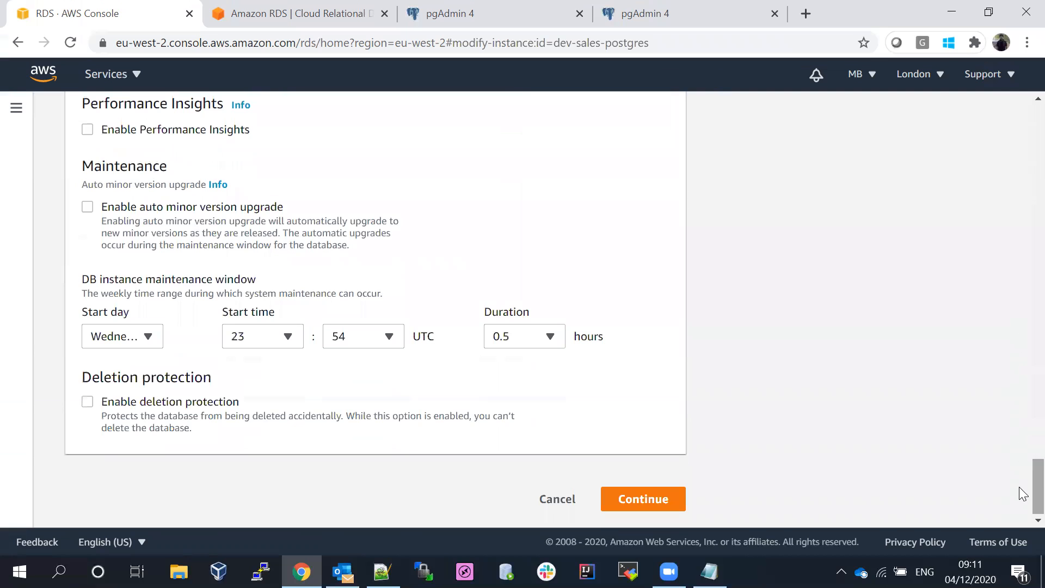
{"action": "left_click", "coordinate": [650, 503]}
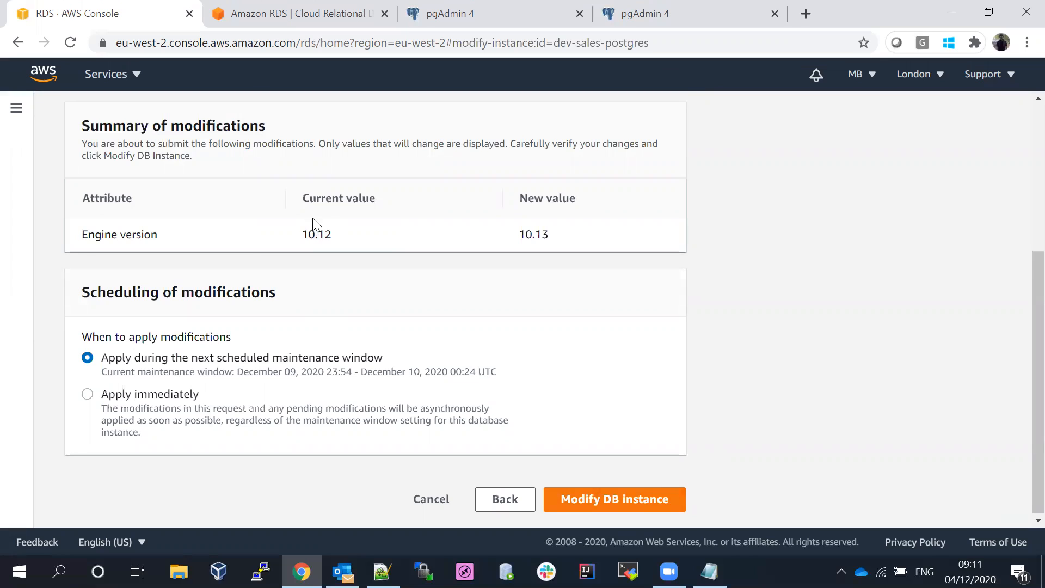
- Review the 10.12 to 10.13 change, choose Apply immediately, and submit the modification
{"action": "left_click_drag", "start_coordinate": [301, 234], "coordinate": [336, 235]}
{"action": "left_click_drag", "start_coordinate": [517, 240], "coordinate": [563, 240]}
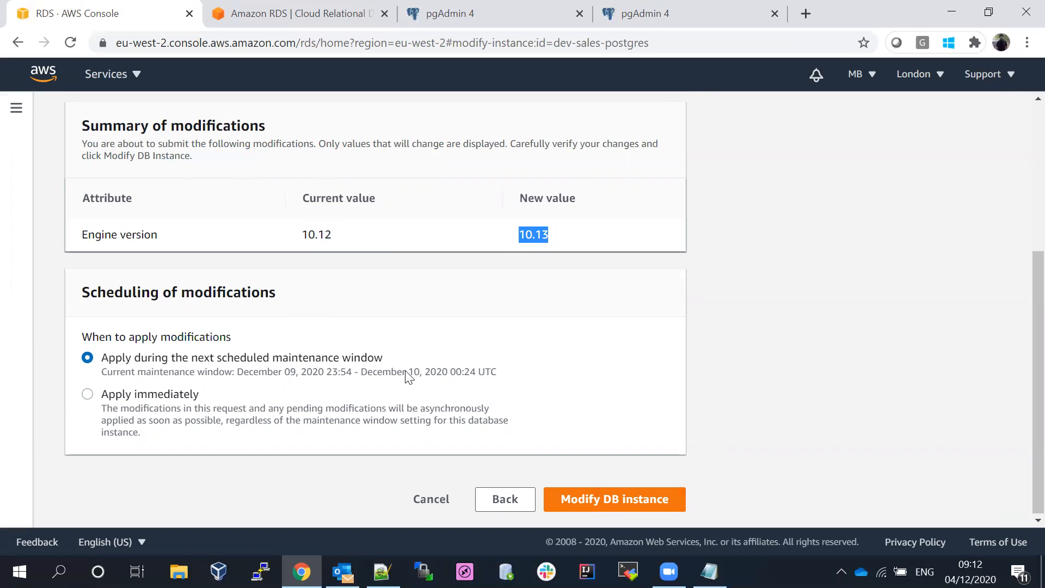
{"action": "left_click", "coordinate": [88, 395]}
{"action": "left_click", "coordinate": [605, 504]}
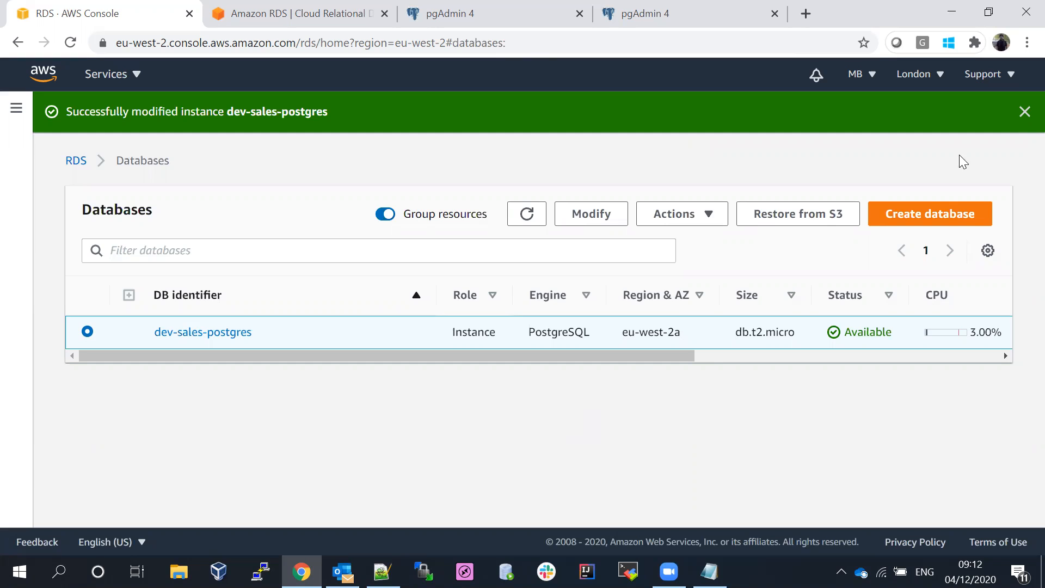
- Dismiss the success banner and refresh the Databases list until it shows Upgrading
{"action": "left_click", "coordinate": [1024, 113]}
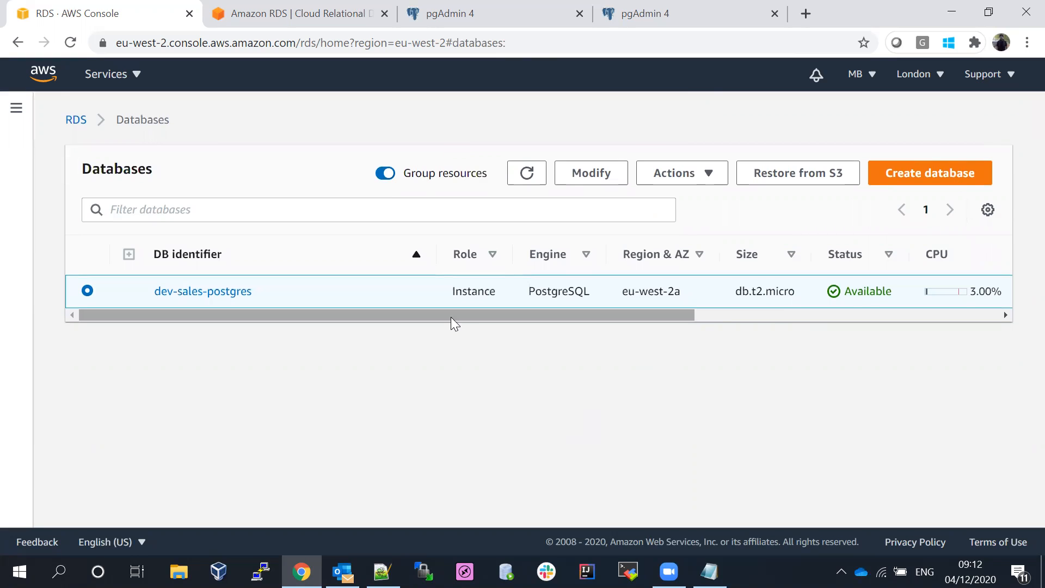
{"action": "left_click", "coordinate": [535, 174]}
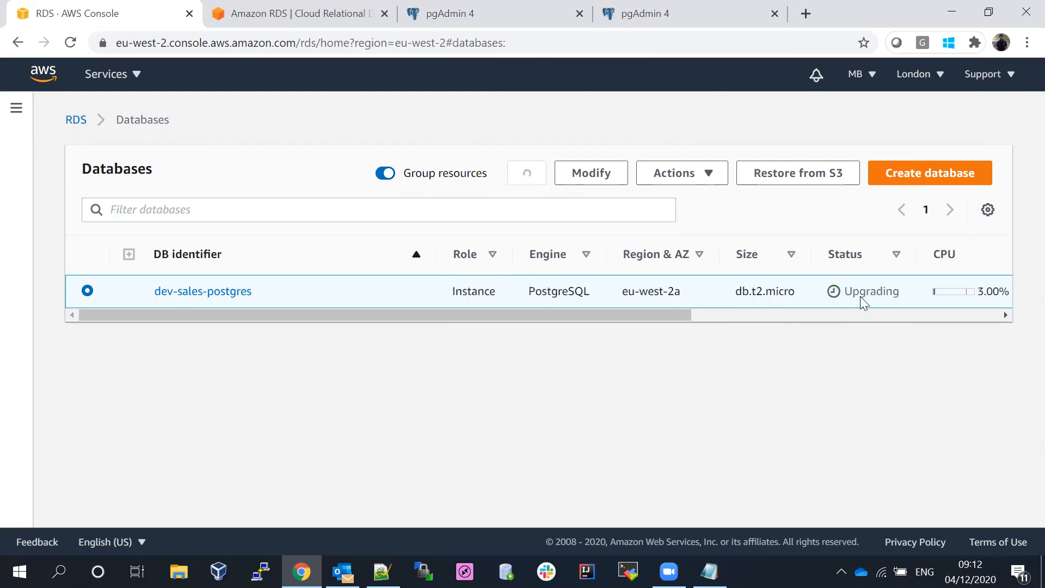
{"action": "left_click_drag", "start_coordinate": [659, 316], "coordinate": [750, 317]}
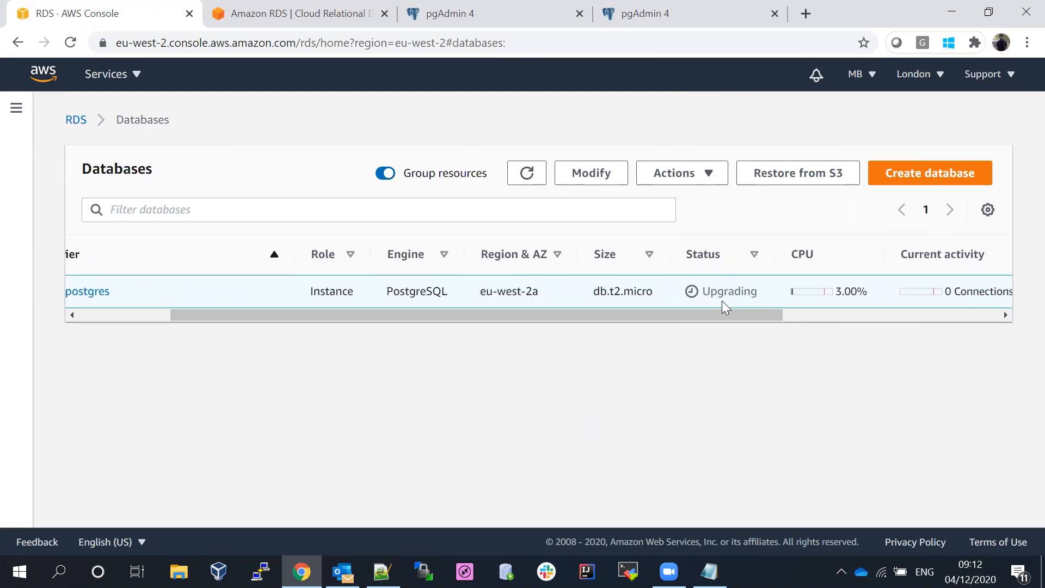
{"action": "left_click_drag", "start_coordinate": [691, 312], "coordinate": [249, 336]}
{"action": "left_click", "coordinate": [528, 172]}
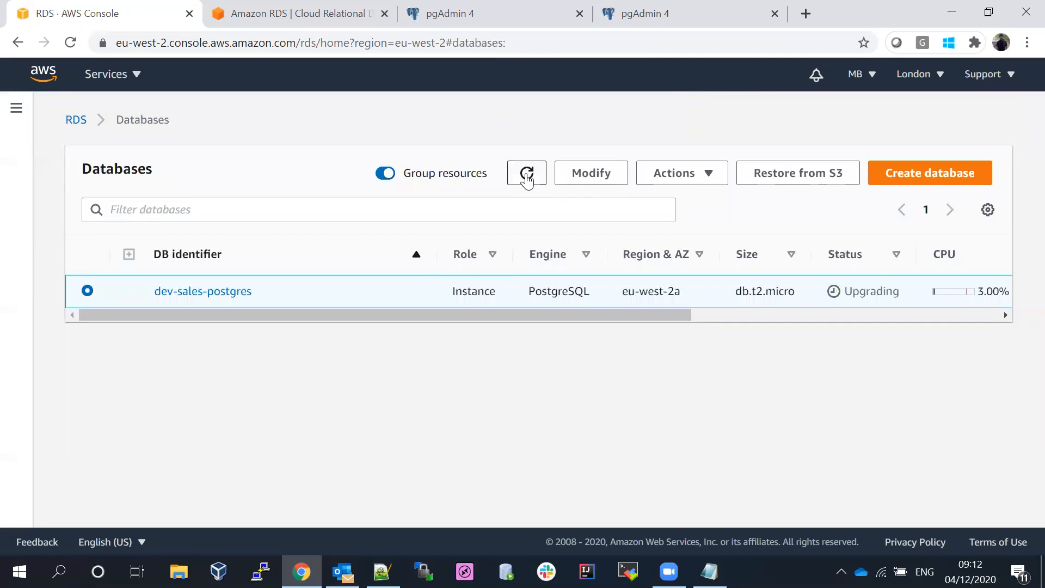
- Refresh the list and open dev-sales-postgres's Logs & events section
{"action": "left_click", "coordinate": [527, 179]}
{"action": "left_click", "coordinate": [214, 294]}
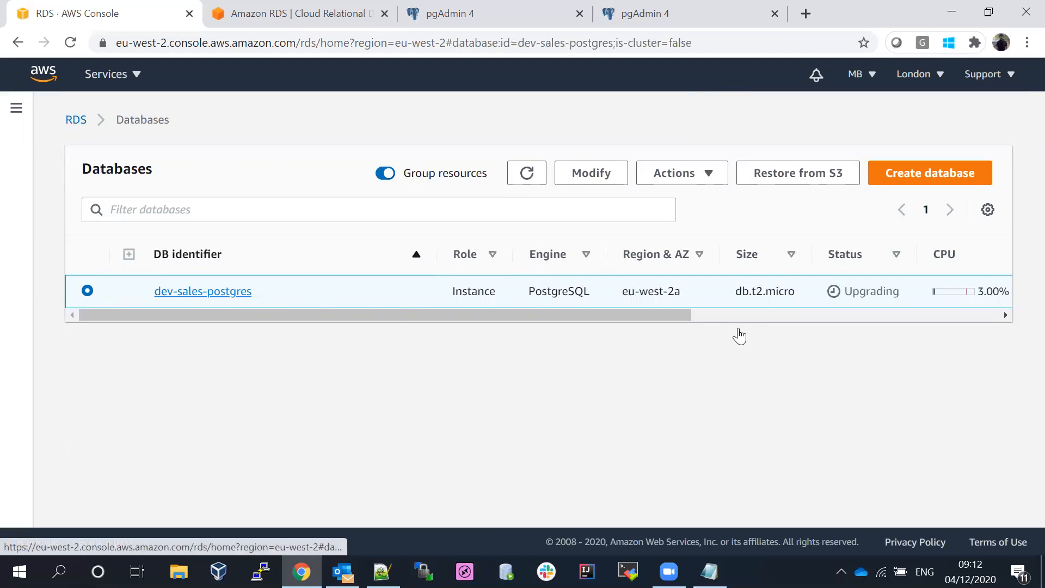
{"action": "scroll", "coordinate": [1020, 164], "scroll_direction": "down", "scroll_amount": 3}
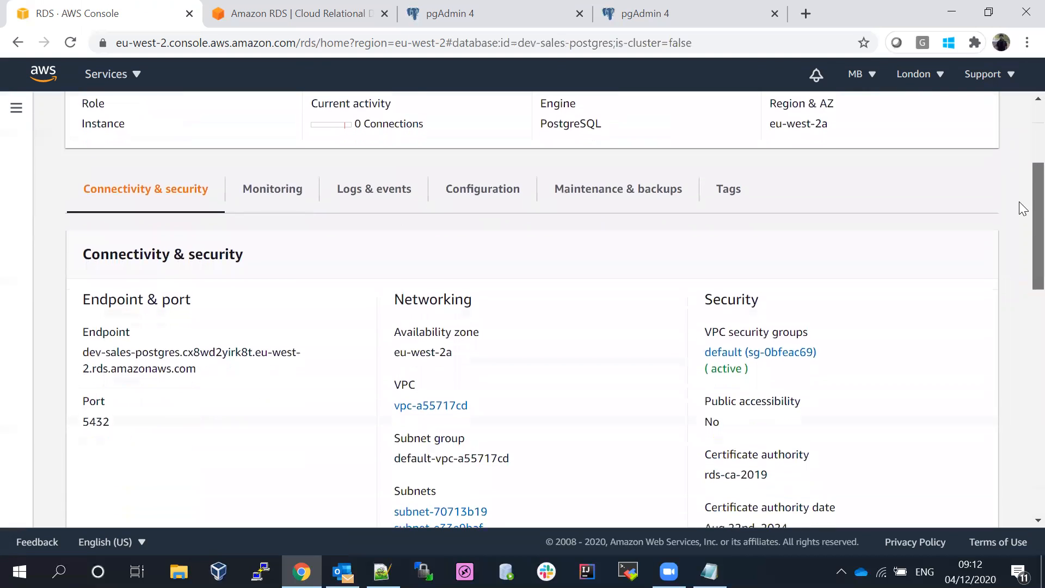
{"action": "left_click", "coordinate": [370, 197]}
{"action": "scroll", "coordinate": [1020, 207], "scroll_direction": "down", "scroll_amount": 4}
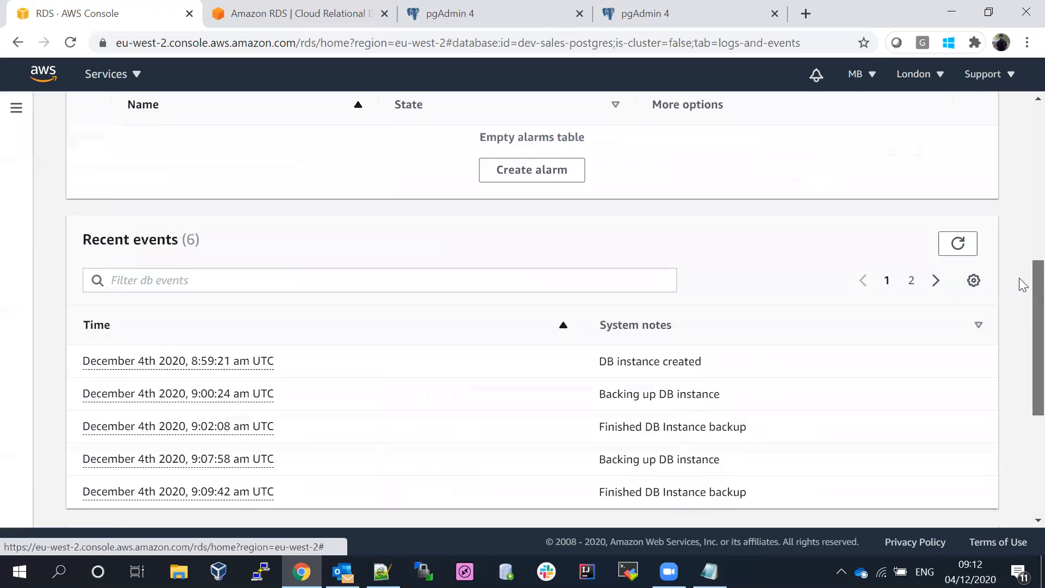
{"action": "scroll", "coordinate": [1021, 316], "scroll_direction": "down", "scroll_amount": 5}
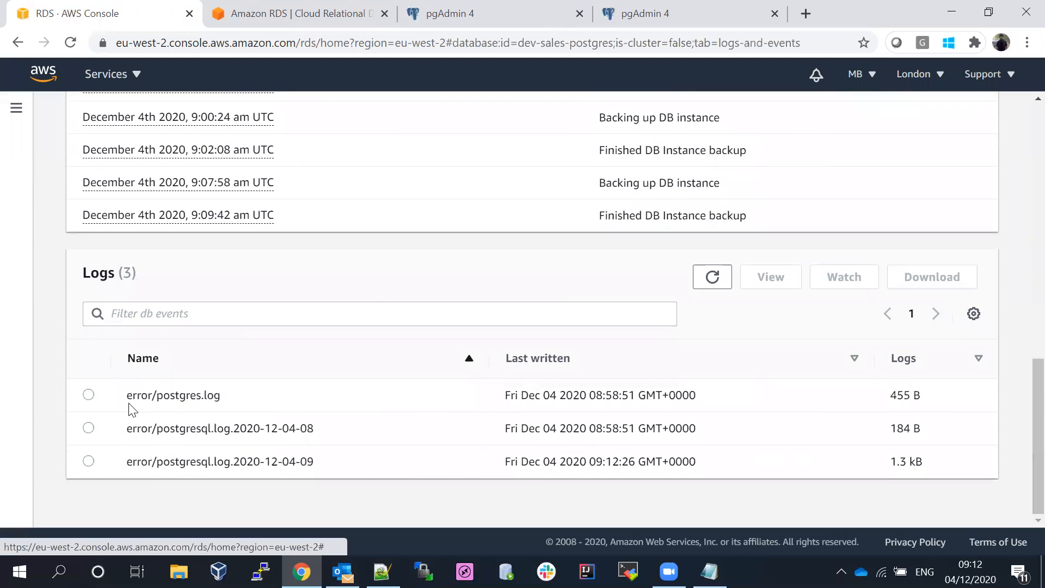
- Download error/postgres.log, open it in Notepad, then close it
{"action": "left_click", "coordinate": [88, 395]}
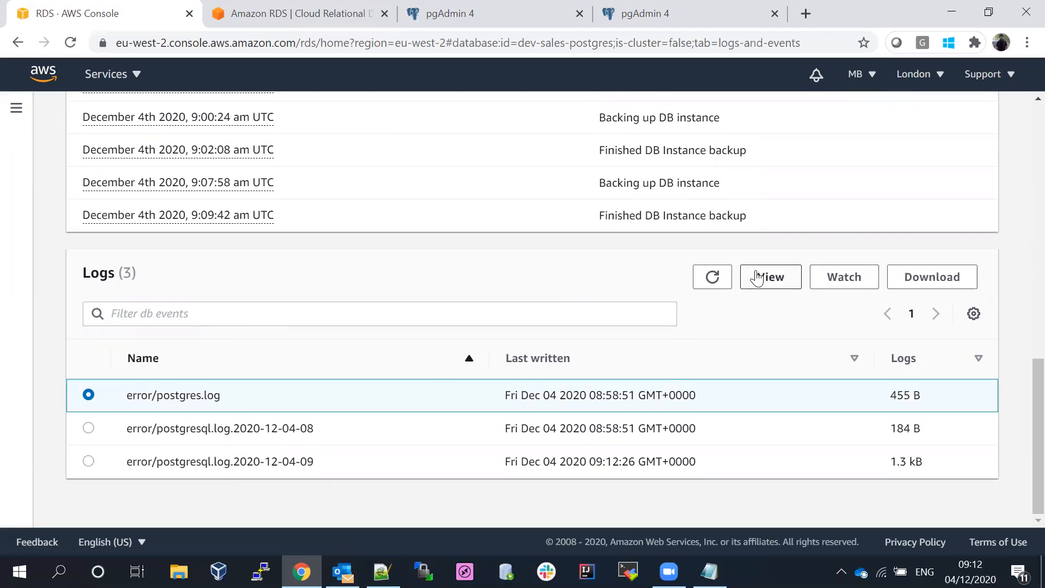
{"action": "left_click", "coordinate": [931, 280]}
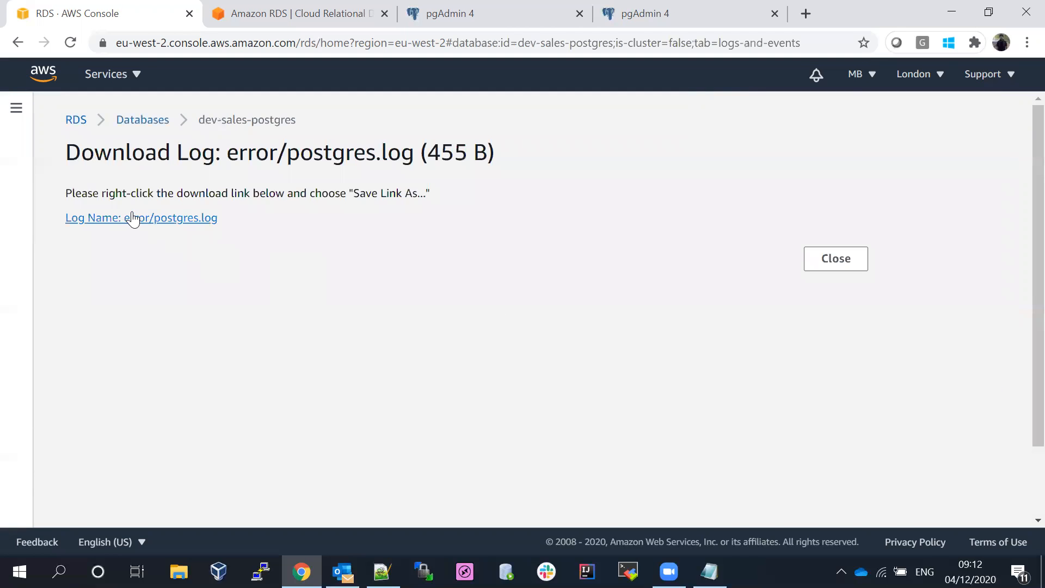
{"action": "left_click", "coordinate": [161, 220]}
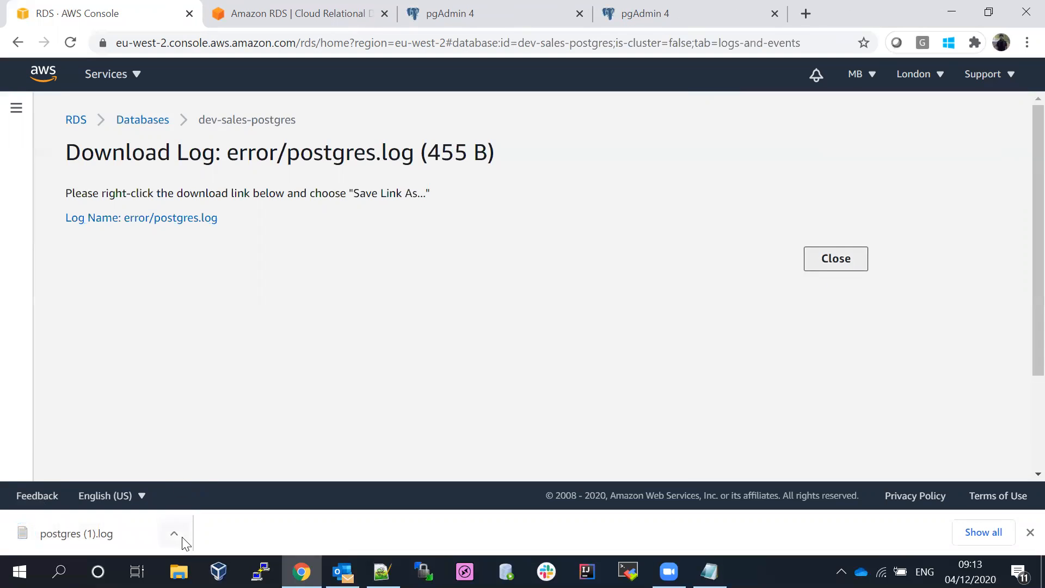
{"action": "left_click", "coordinate": [134, 535]}
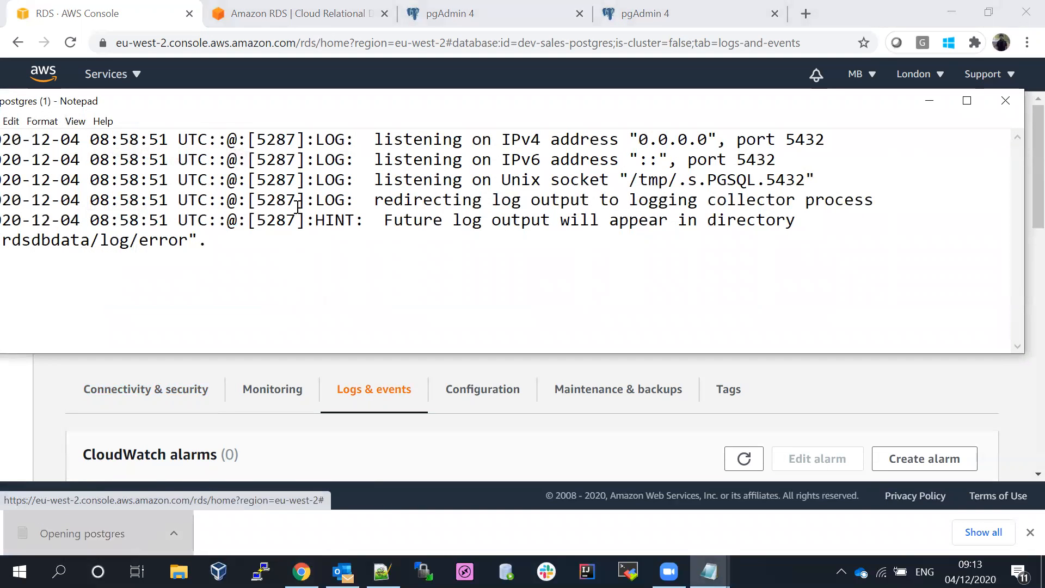
{"action": "key", "text": "ctrl+a"}
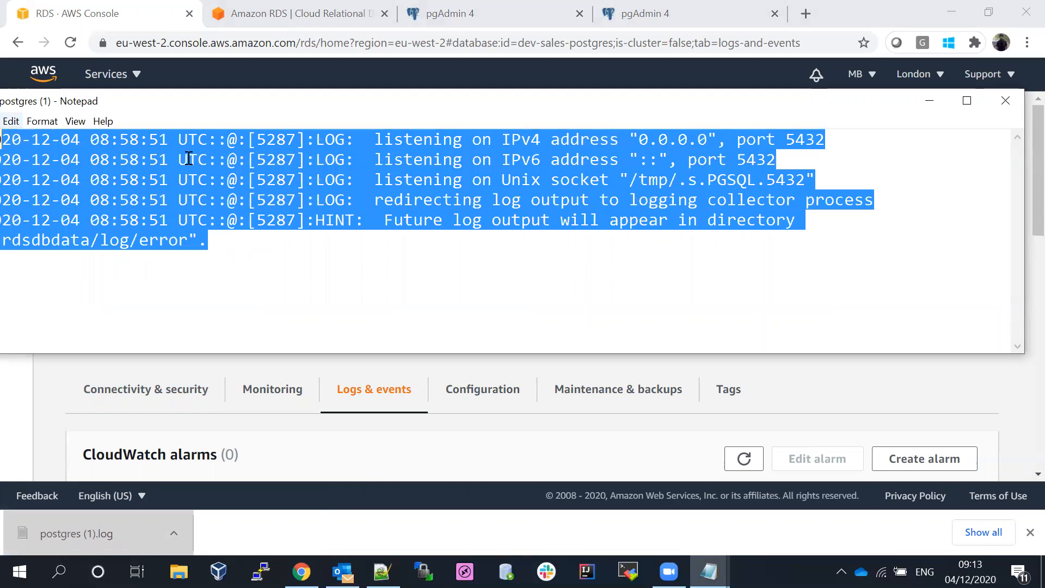
{"action": "left_click", "coordinate": [1002, 104]}
- View the error/postgres.log contents in the browser from Logs & events
{"action": "left_click", "coordinate": [263, 389]}
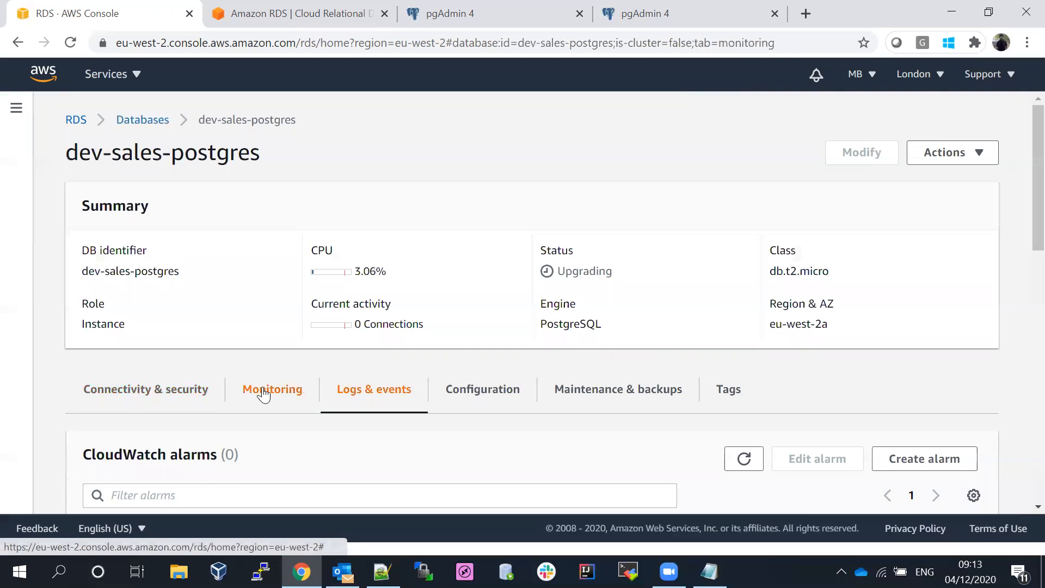
{"action": "scroll", "coordinate": [1019, 263], "scroll_direction": "down", "scroll_amount": 2}
{"action": "left_click", "coordinate": [351, 235]}
{"action": "scroll", "coordinate": [1021, 272], "scroll_direction": "down", "scroll_amount": 10}
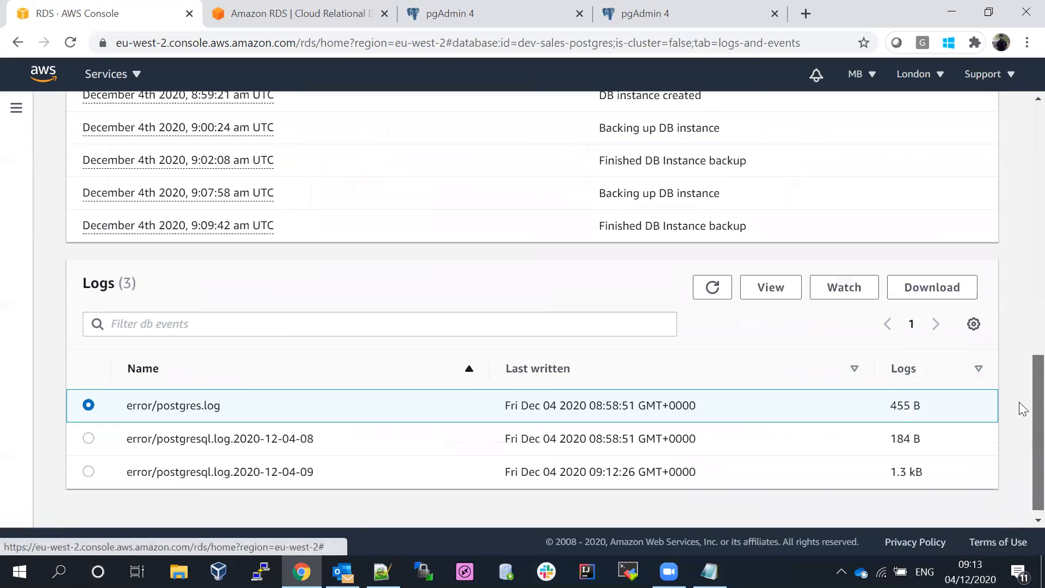
{"action": "left_click", "coordinate": [793, 289]}
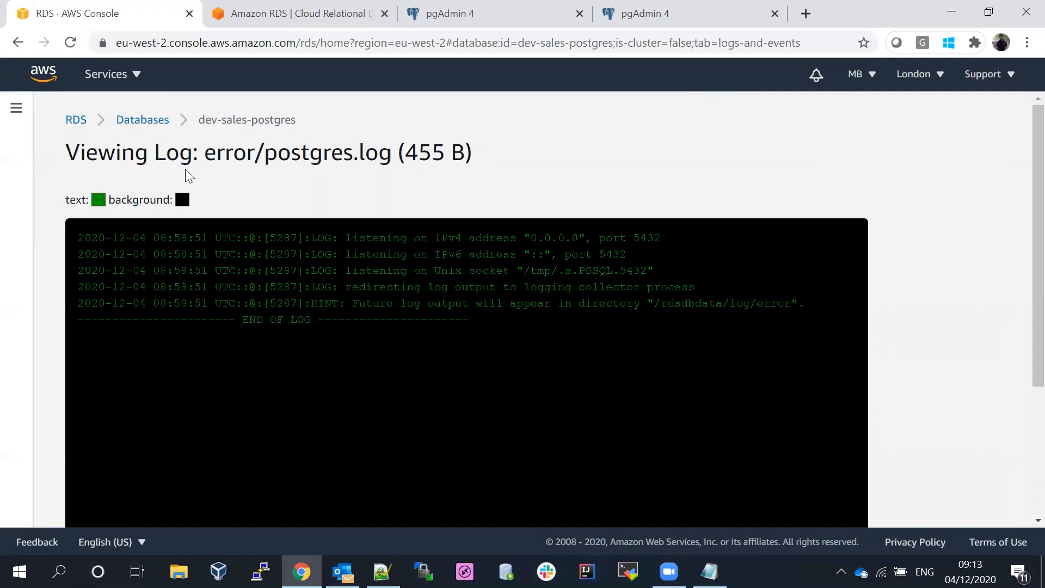
- Reopen dev-sales-postgres, watch error/postgres.log live, then return to Databases
{"action": "left_click", "coordinate": [142, 121]}
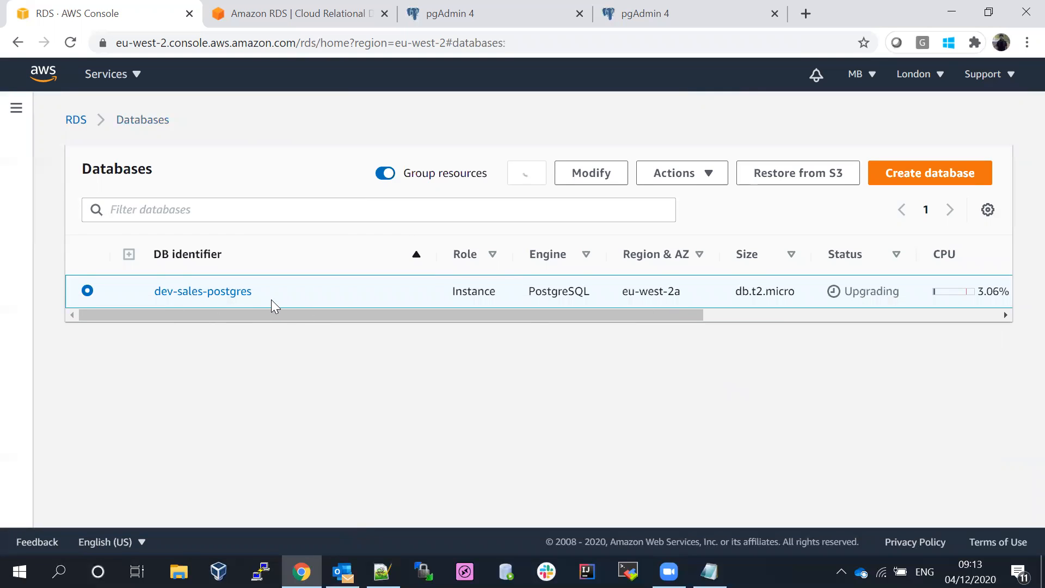
{"action": "left_click", "coordinate": [211, 297]}
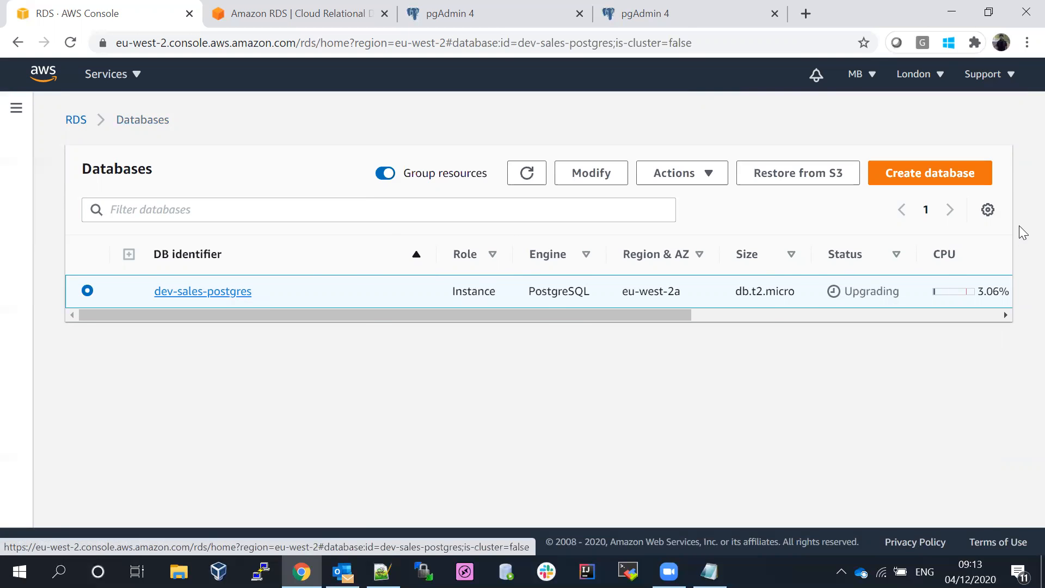
{"action": "scroll", "coordinate": [1020, 206], "scroll_direction": "down", "scroll_amount": 4}
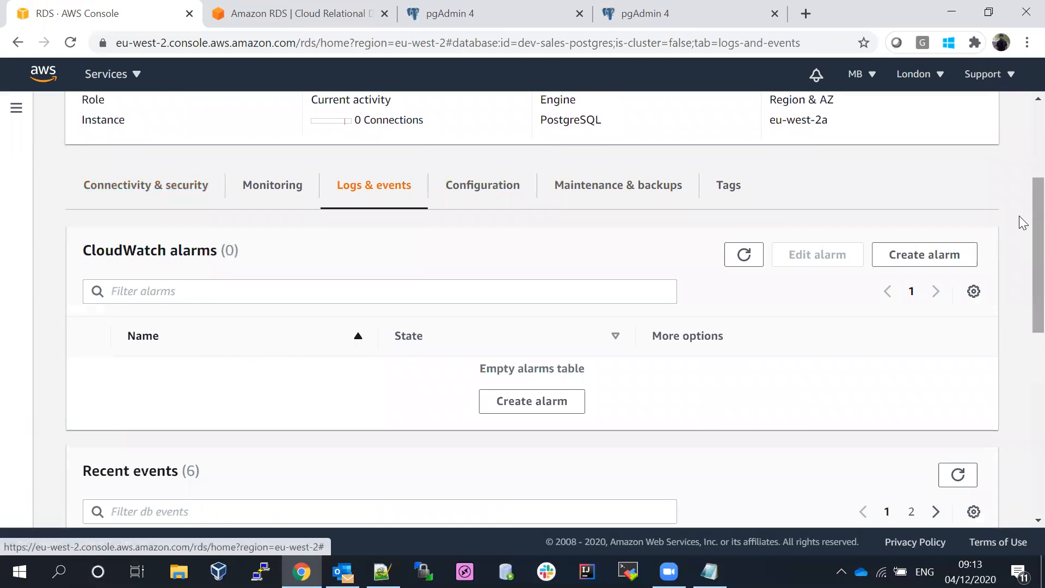
{"action": "scroll", "coordinate": [1020, 222], "scroll_direction": "down", "scroll_amount": 1}
{"action": "scroll", "coordinate": [1020, 258], "scroll_direction": "down", "scroll_amount": 7}
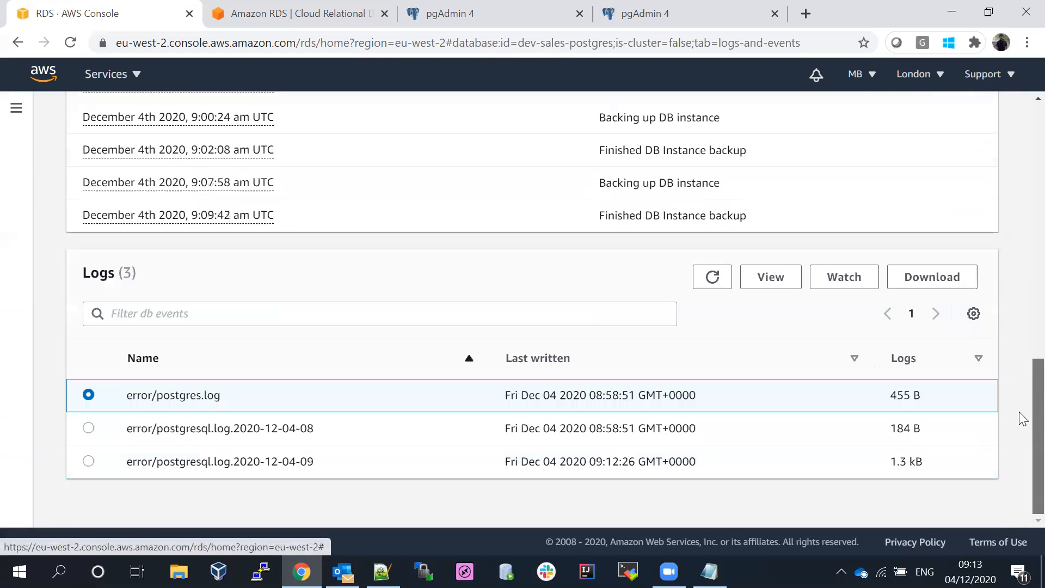
{"action": "left_click", "coordinate": [842, 278]}
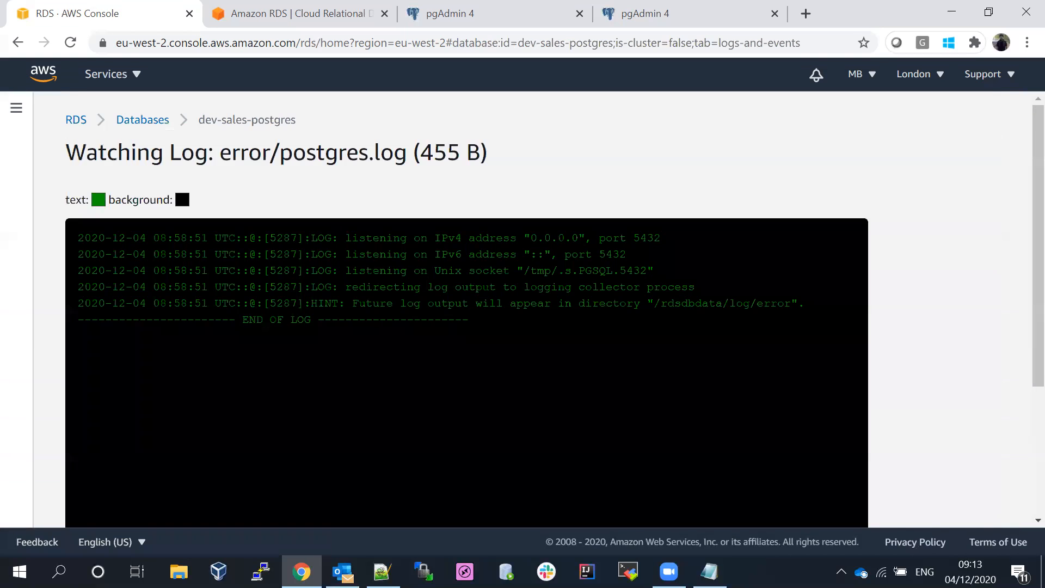
{"action": "left_click", "coordinate": [146, 121]}
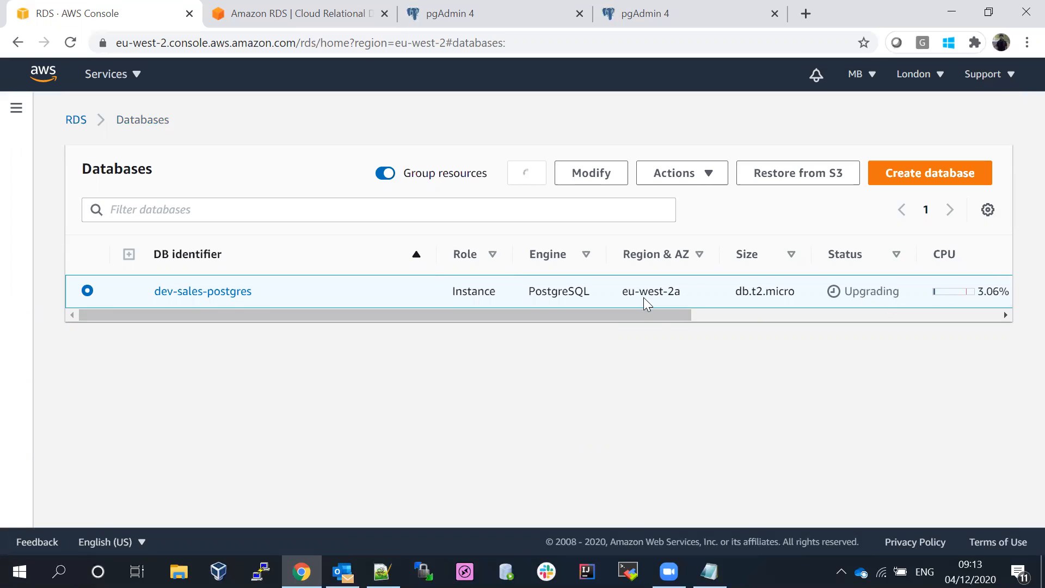
- Refresh the list, open dev-sales-postgres, and scroll through Connectivity & security
{"action": "left_click_drag", "start_coordinate": [659, 316], "coordinate": [375, 308]}
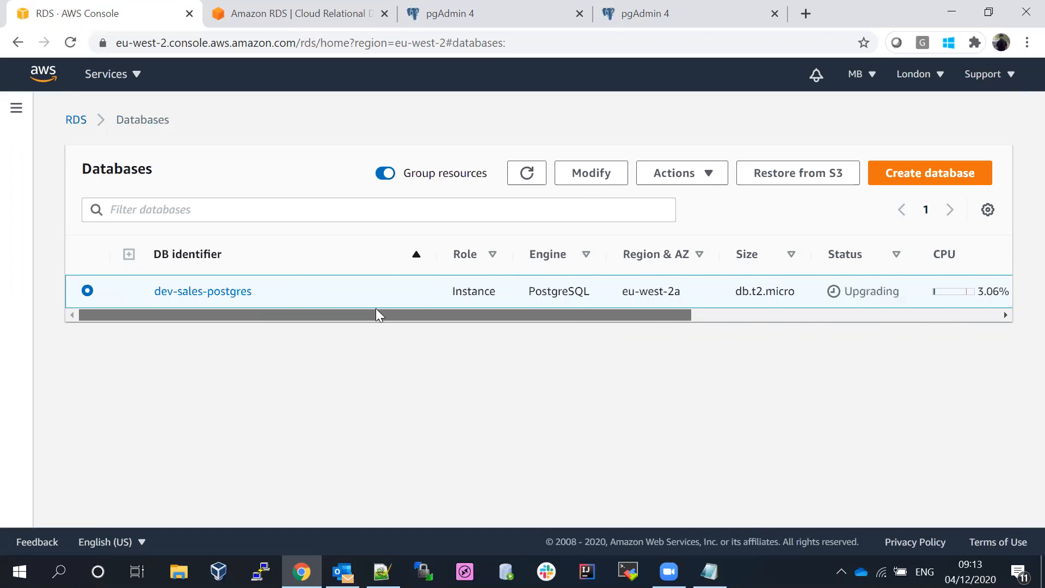
{"action": "left_click", "coordinate": [527, 175]}
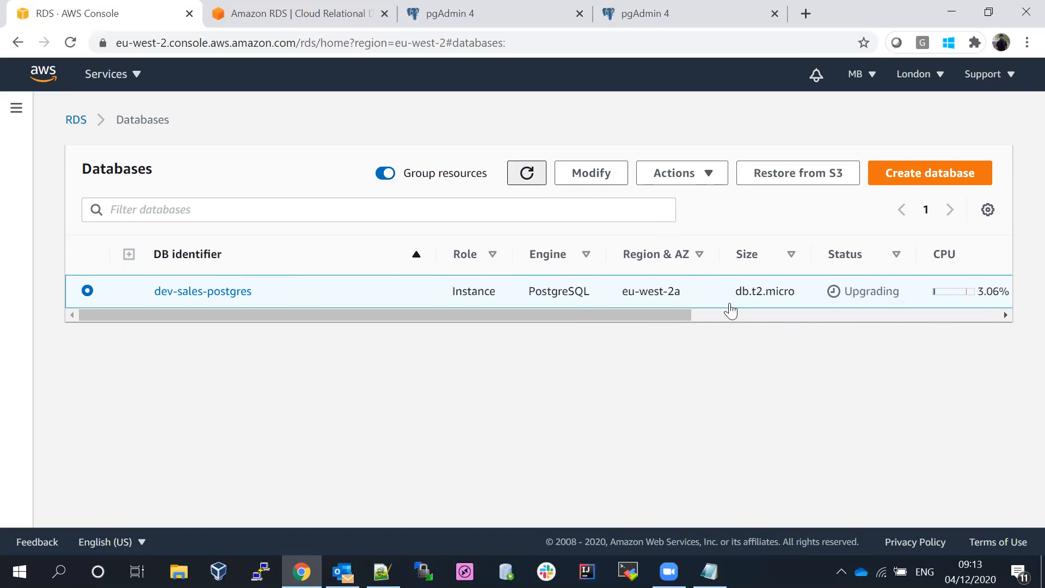
{"action": "left_click", "coordinate": [185, 294]}
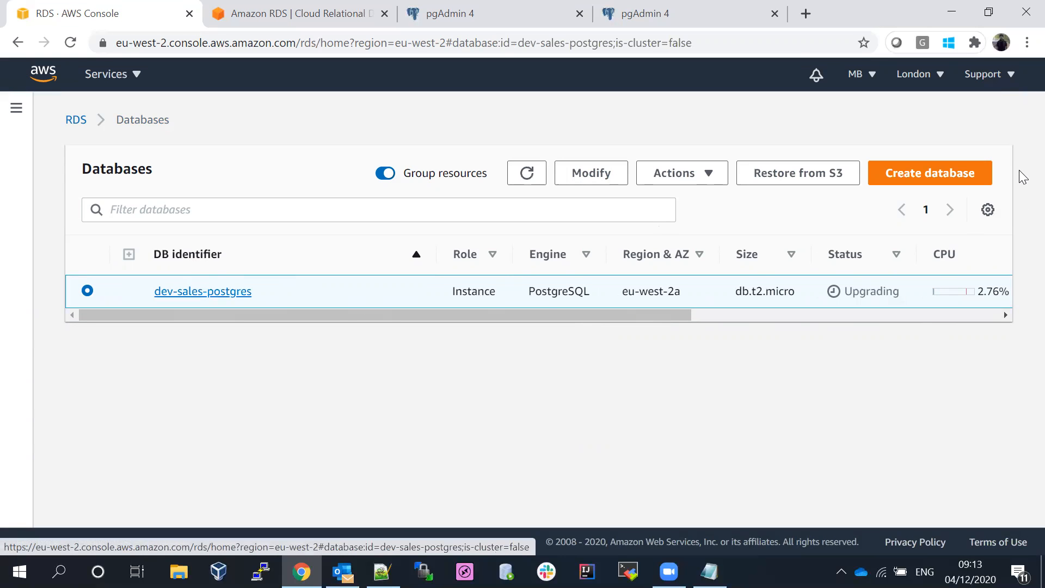
{"action": "scroll", "coordinate": [1021, 158], "scroll_direction": "down", "scroll_amount": 2}
{"action": "scroll", "coordinate": [1023, 160], "scroll_direction": "down", "scroll_amount": 4}
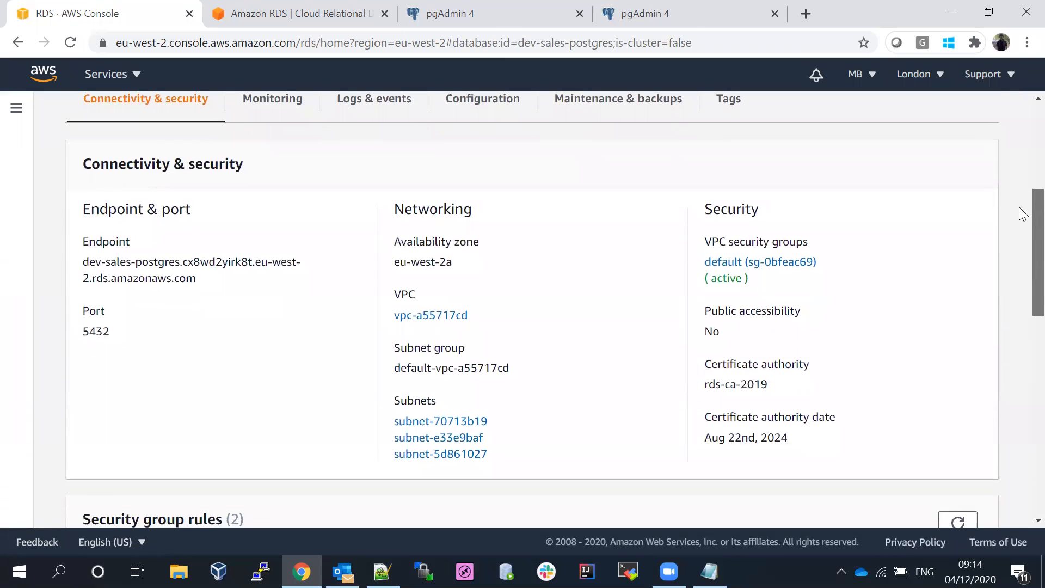
{"action": "scroll", "coordinate": [1024, 213], "scroll_direction": "down", "scroll_amount": 5}
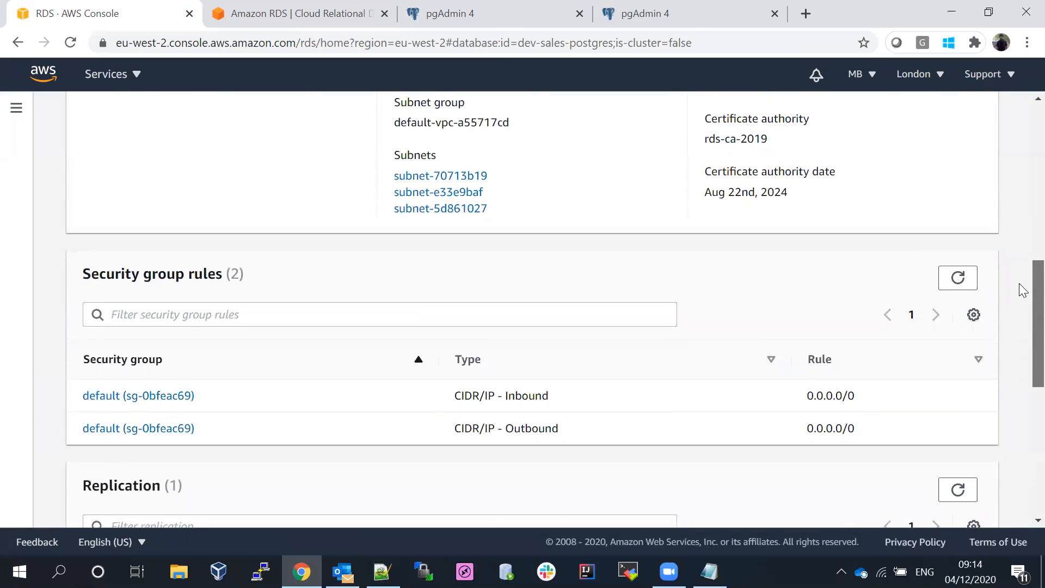
{"action": "scroll", "coordinate": [1023, 291], "scroll_direction": "down", "scroll_amount": 8}
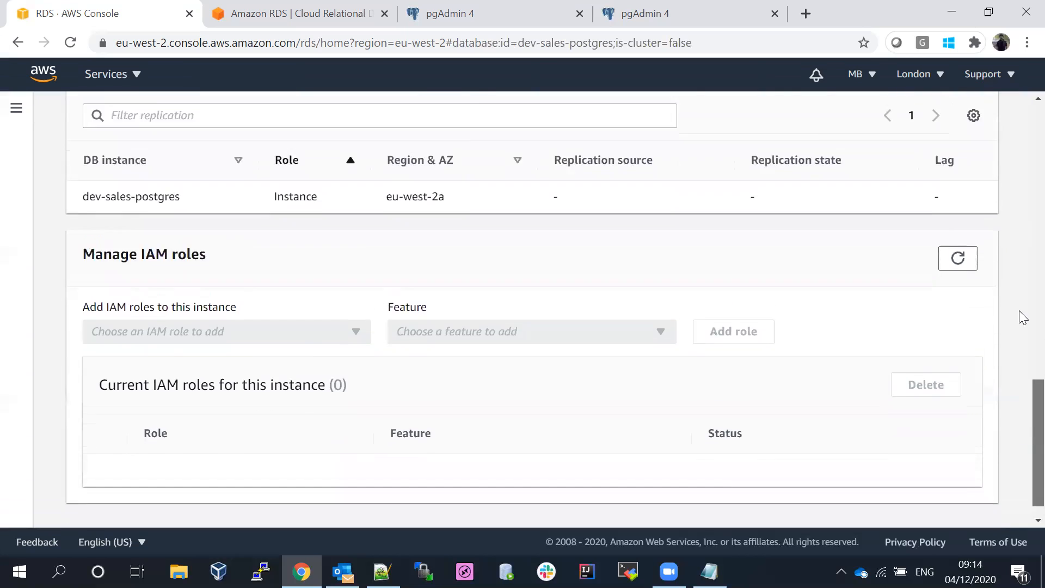
{"action": "scroll", "coordinate": [1024, 318], "scroll_direction": "up", "scroll_amount": 20}
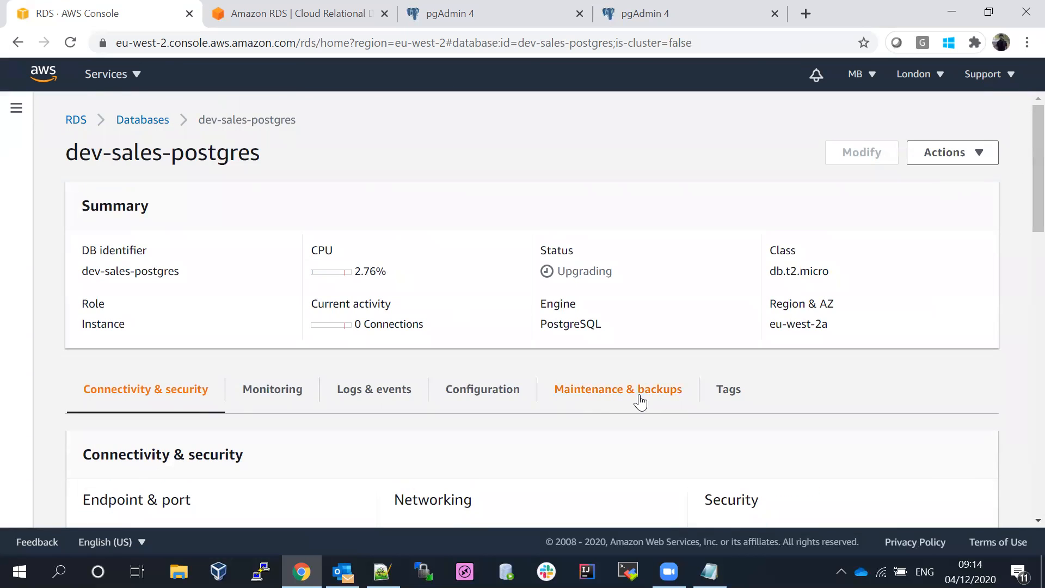
- Check the Configuration tab, then go back to the Databases list
{"action": "left_click", "coordinate": [502, 396]}
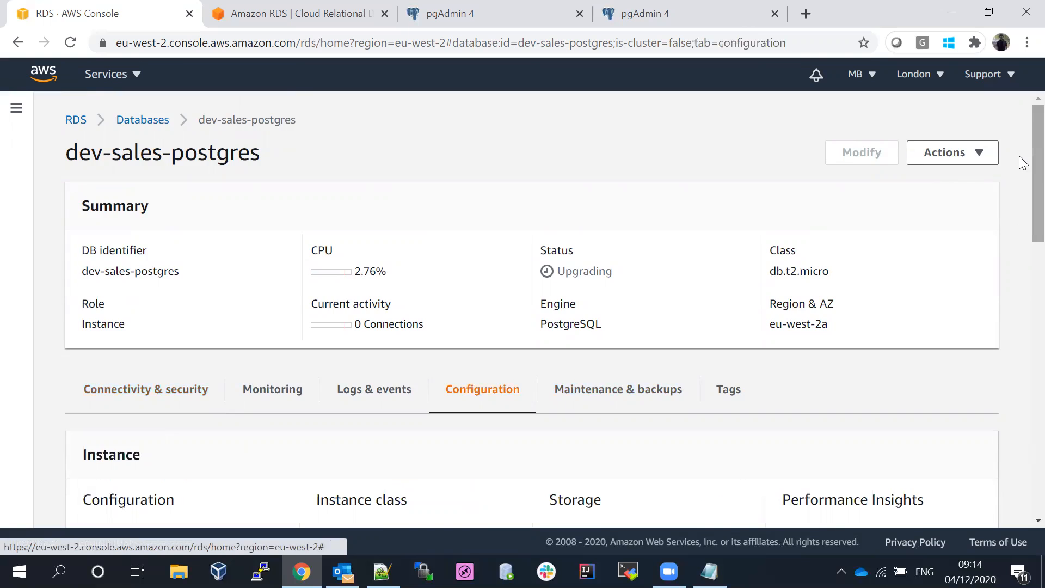
{"action": "scroll", "coordinate": [1020, 256], "scroll_direction": "down", "scroll_amount": 8}
{"action": "left_click_drag", "start_coordinate": [1023, 325], "coordinate": [1024, 82]}
{"action": "left_click", "coordinate": [123, 127]}
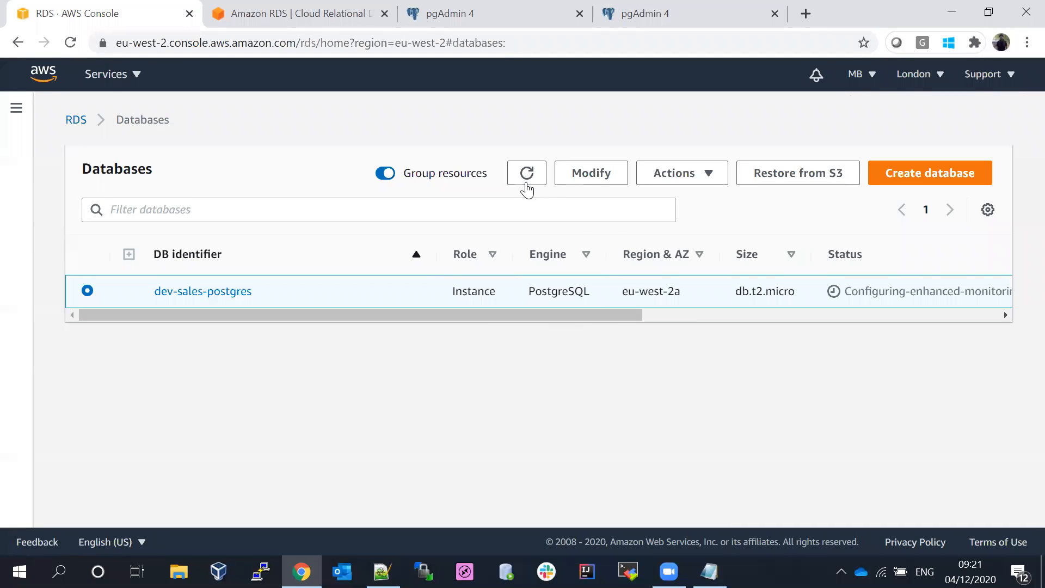
- Open dev-sales-postgres and confirm Engine version 10.13 on the Configuration tab
{"action": "left_click", "coordinate": [526, 175]}
{"action": "left_click", "coordinate": [188, 297]}
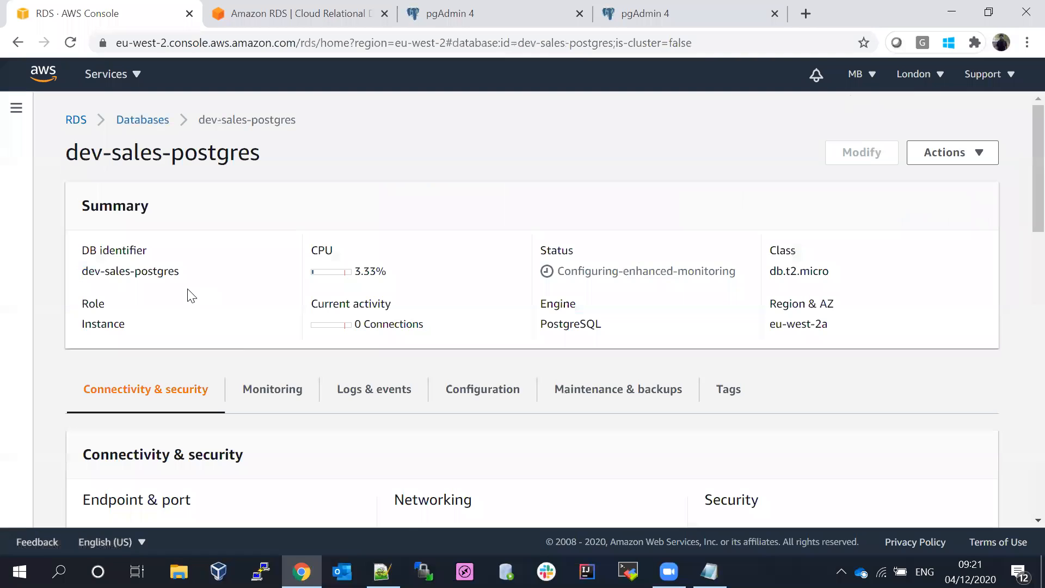
{"action": "left_click", "coordinate": [463, 401]}
{"action": "scroll", "coordinate": [1019, 281], "scroll_direction": "down", "scroll_amount": 6}
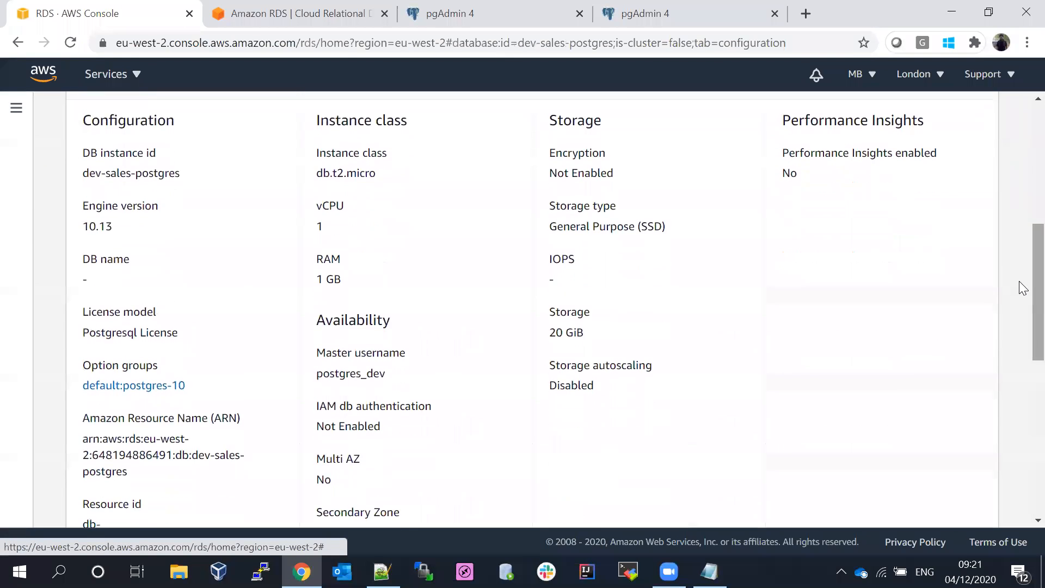
{"action": "left_click_drag", "start_coordinate": [84, 207], "coordinate": [131, 231]}
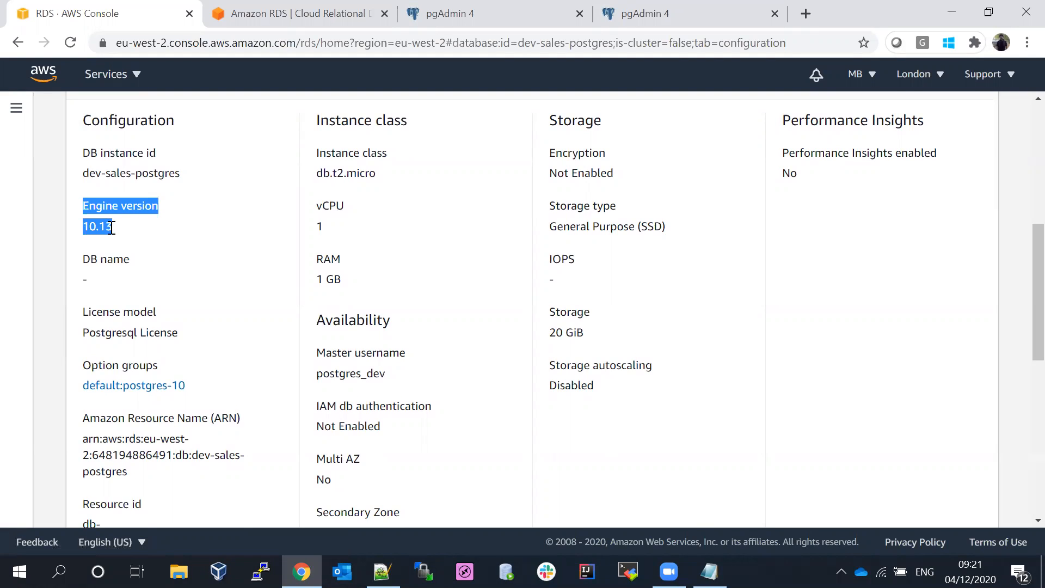
{"action": "left_click", "coordinate": [111, 228]}
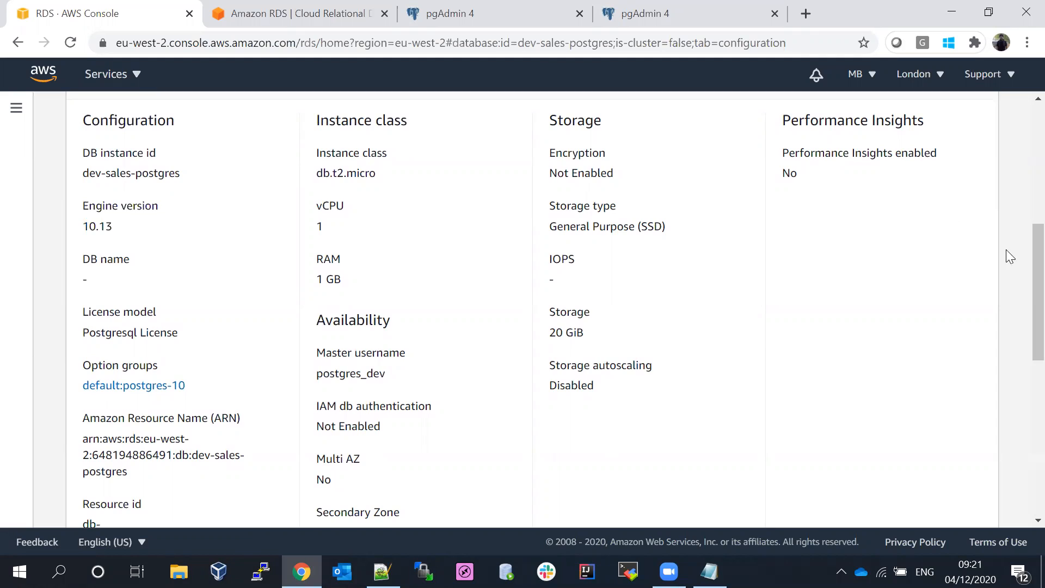
{"action": "scroll", "coordinate": [1020, 202], "scroll_direction": "up", "scroll_amount": 10}
- Return to Databases and refresh, checking the status and CPU columns
{"action": "left_click", "coordinate": [143, 123]}
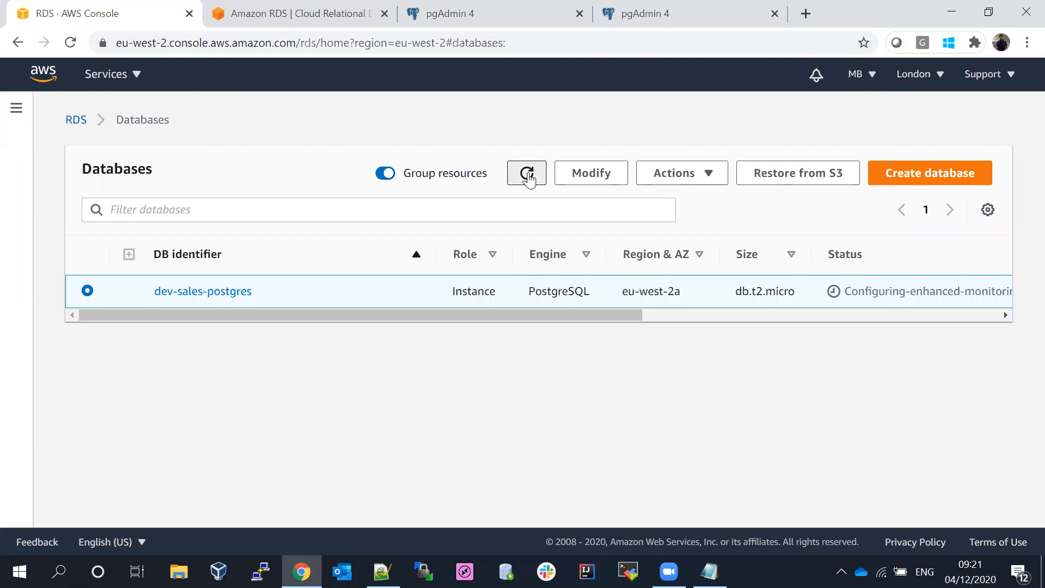
{"action": "left_click", "coordinate": [528, 174]}
{"action": "left_click", "coordinate": [685, 313]}
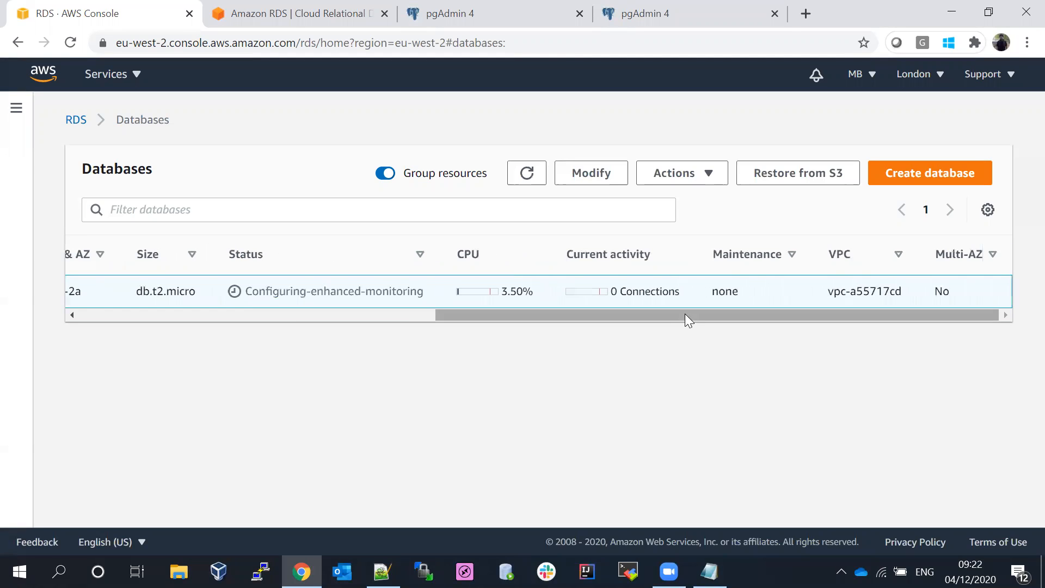
{"action": "left_click", "coordinate": [530, 175]}
{"action": "left_click", "coordinate": [388, 316]}
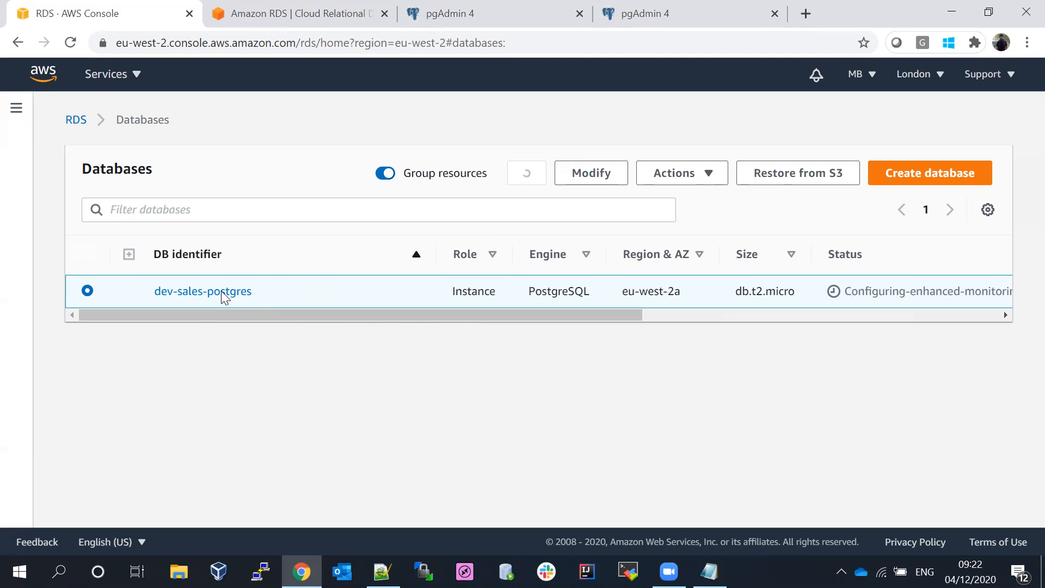
- Open dev-sales-postgres's Monitoring tab and scroll through the CloudWatch charts
{"action": "left_click", "coordinate": [222, 292]}
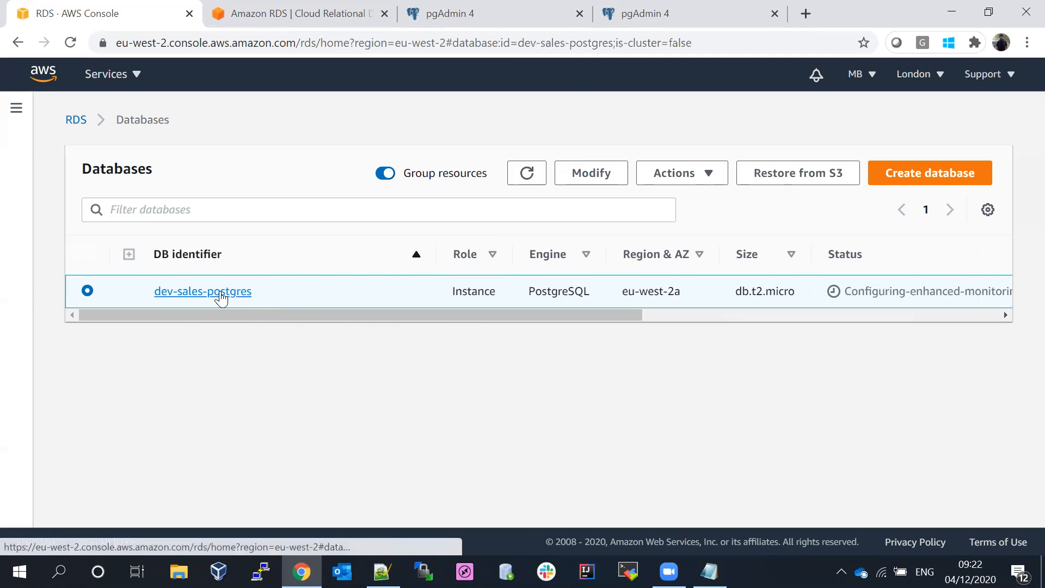
{"action": "scroll", "coordinate": [1020, 252], "scroll_direction": "down", "scroll_amount": 5}
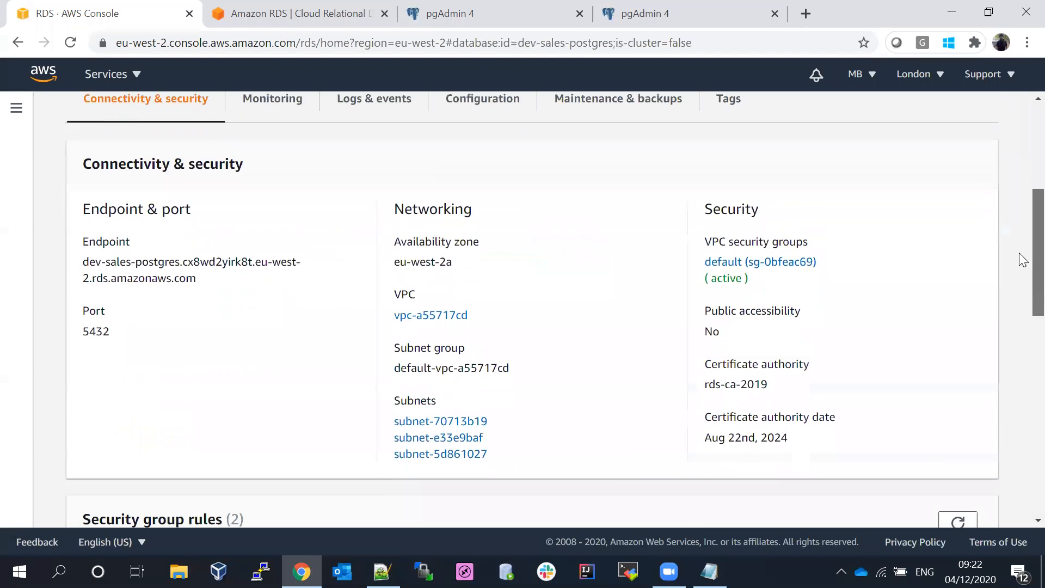
{"action": "scroll", "coordinate": [1019, 234], "scroll_direction": "up", "scroll_amount": 3}
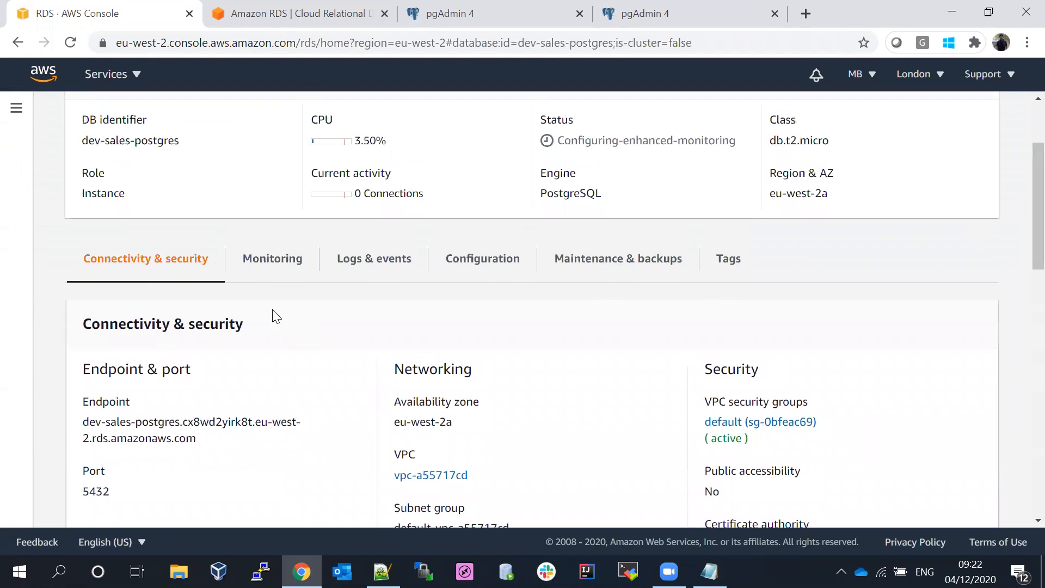
{"action": "left_click", "coordinate": [251, 270]}
{"action": "scroll", "coordinate": [1022, 217], "scroll_direction": "down", "scroll_amount": 4}
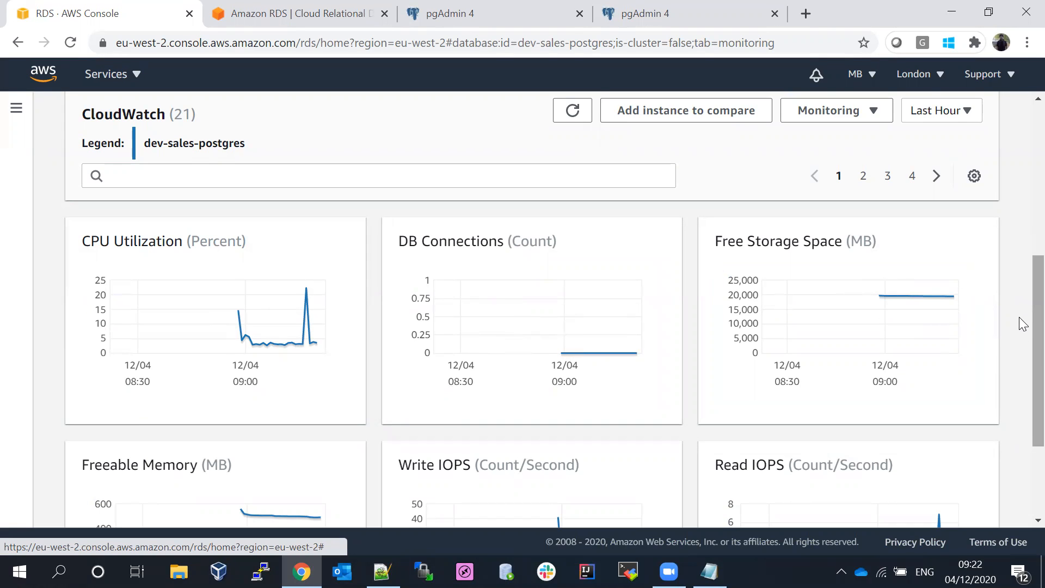
{"action": "scroll", "coordinate": [1023, 324], "scroll_direction": "down", "scroll_amount": 3}
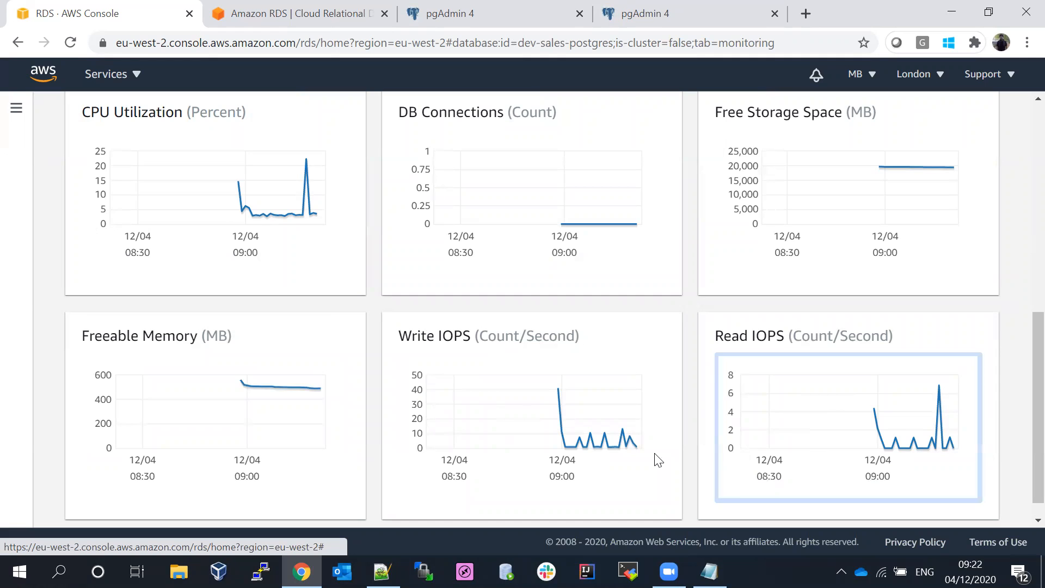
{"action": "scroll", "coordinate": [1019, 355], "scroll_direction": "up", "scroll_amount": 3}
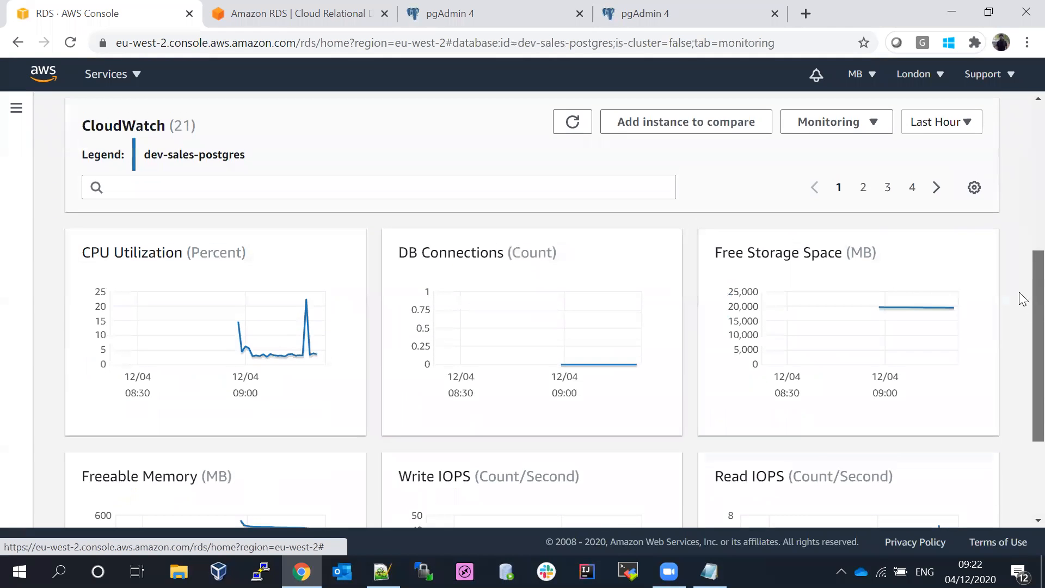
- Page through chart pages 3, 4 and 2, ending on Queue Depth and throughput
{"action": "left_click", "coordinate": [889, 190]}
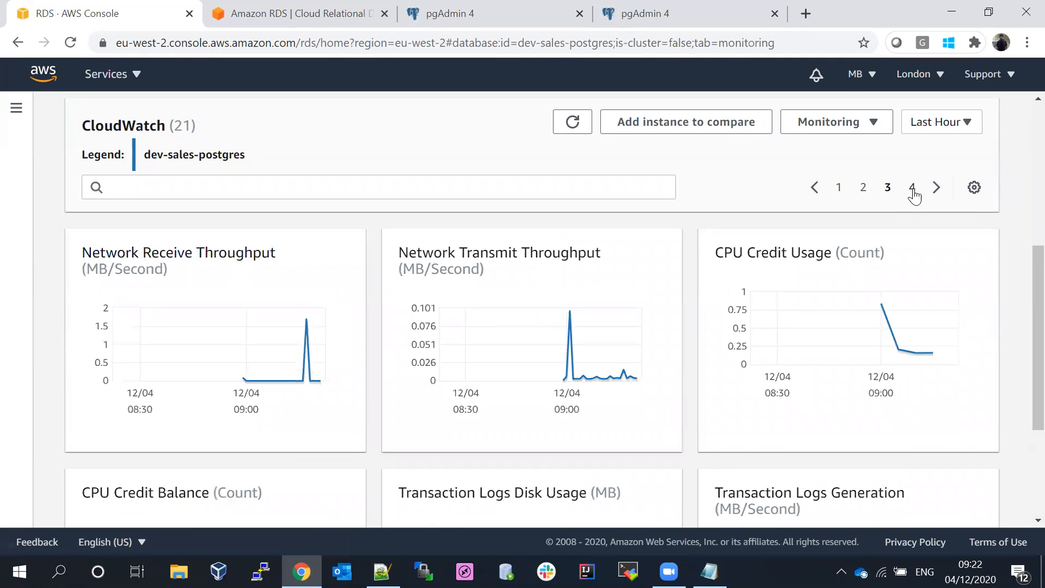
{"action": "left_click", "coordinate": [913, 191]}
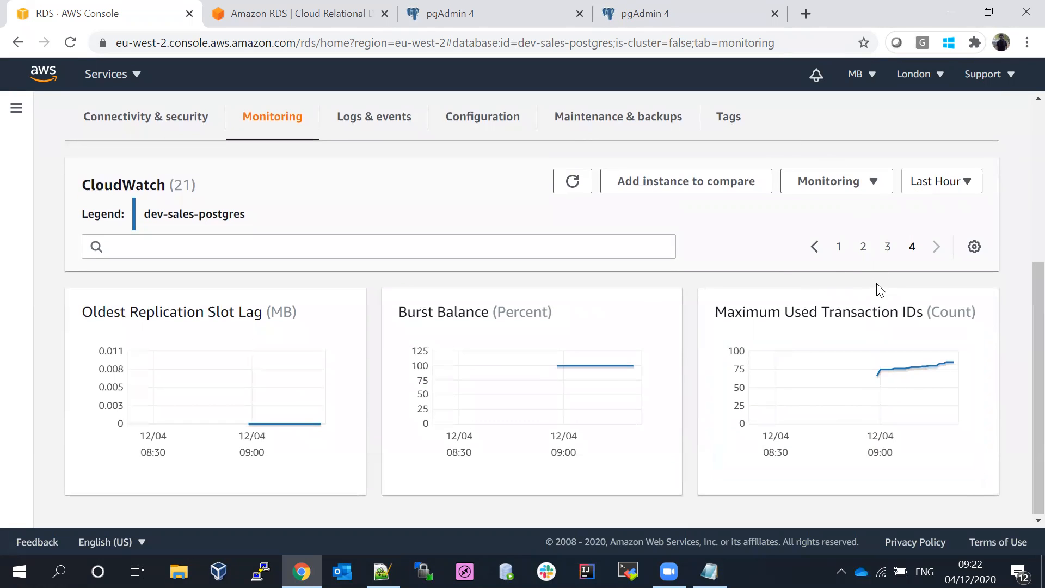
{"action": "left_click", "coordinate": [865, 248]}
{"action": "scroll", "coordinate": [1024, 318], "scroll_direction": "down", "scroll_amount": 1}
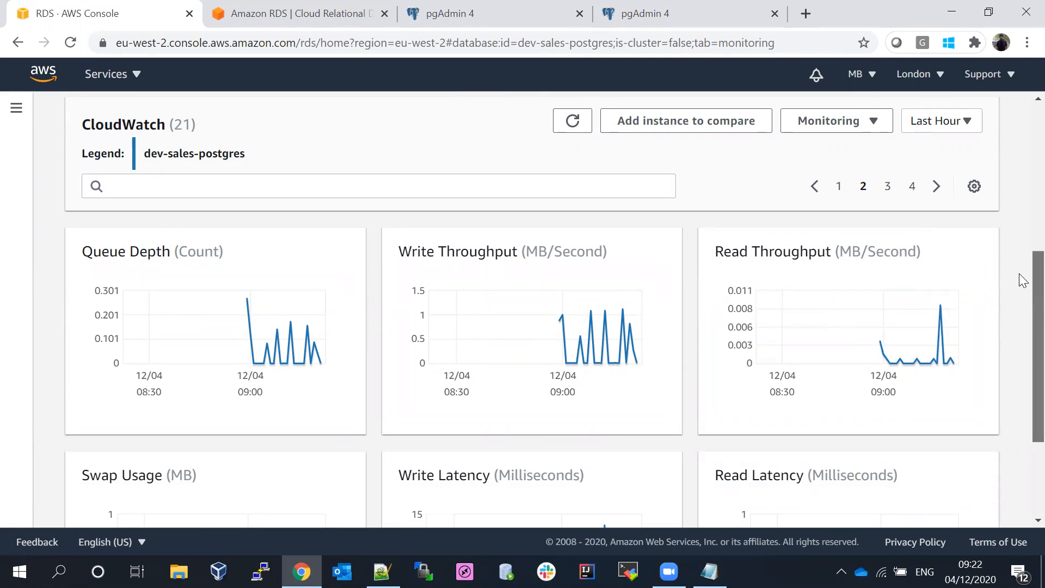
{"action": "scroll", "coordinate": [1019, 337], "scroll_direction": "down", "scroll_amount": 3}
{"action": "left_click_drag", "start_coordinate": [1019, 338], "coordinate": [1023, 365]}
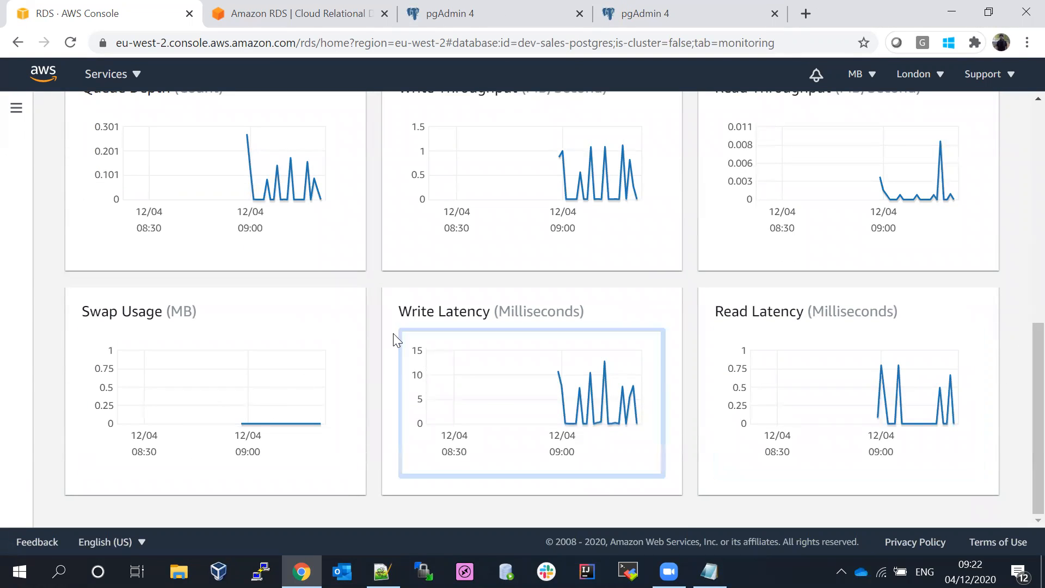
{"action": "left_click_drag", "start_coordinate": [1024, 387], "coordinate": [1020, 310]}
- Enlarge the Queue Depth chart and switch it to CPU Utilization over the Last 2 Weeks
{"action": "left_click", "coordinate": [231, 351]}
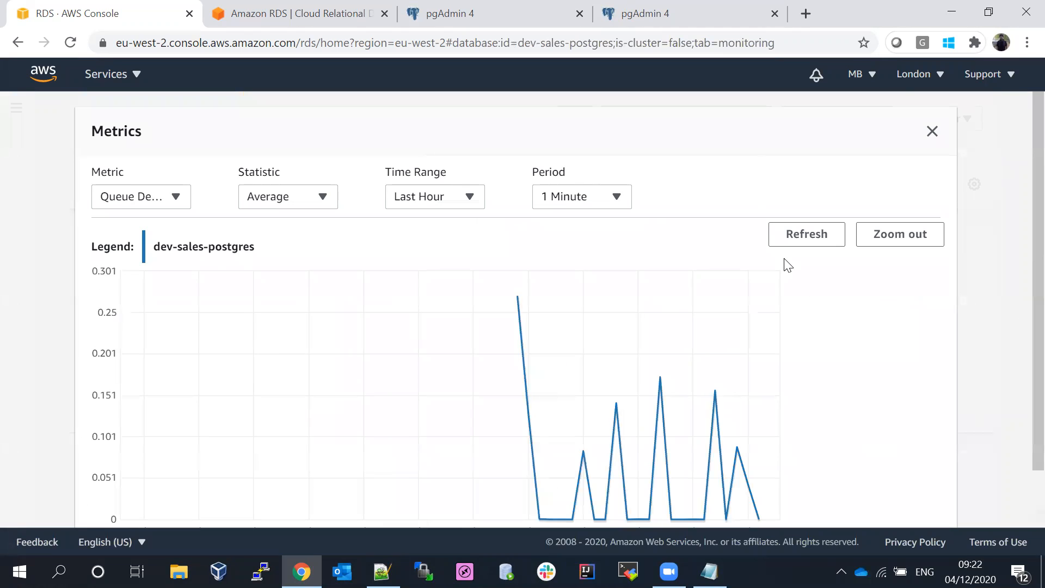
{"action": "left_click", "coordinate": [156, 198]}
{"action": "left_click_drag", "start_coordinate": [185, 251], "coordinate": [186, 209]}
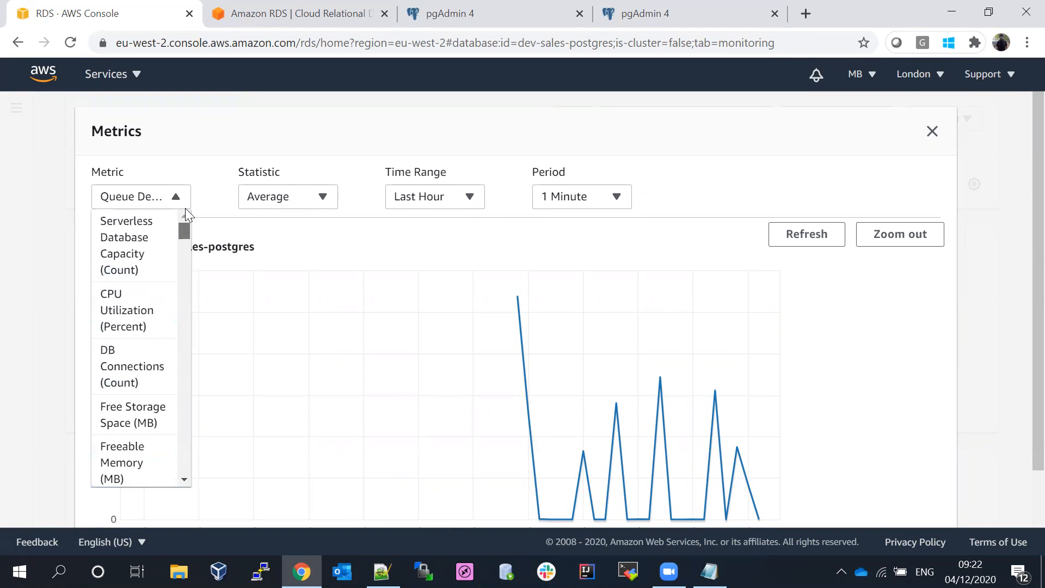
{"action": "left_click", "coordinate": [155, 300]}
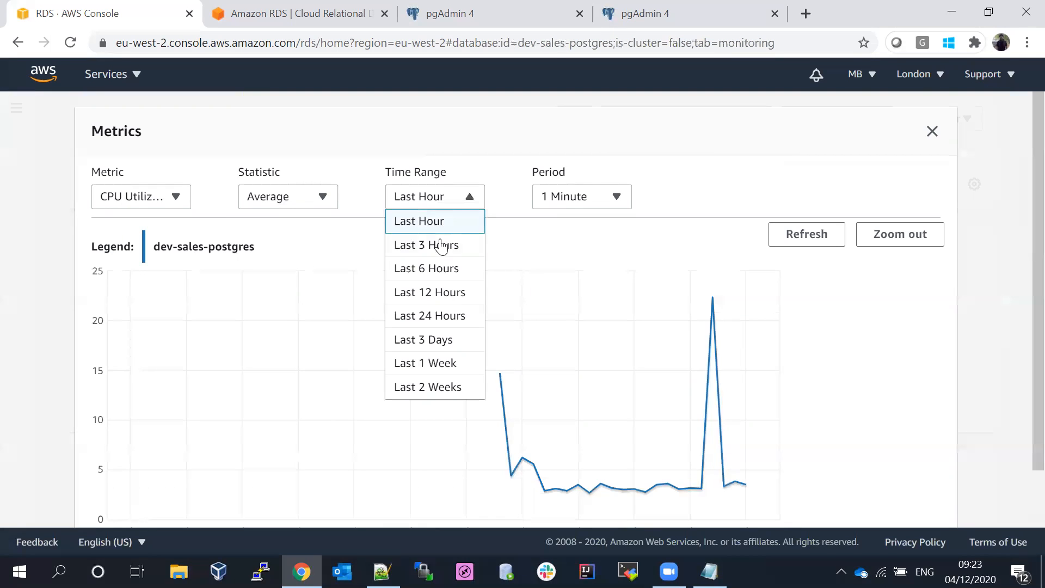
{"action": "left_click", "coordinate": [441, 245]}
{"action": "left_click", "coordinate": [438, 202]}
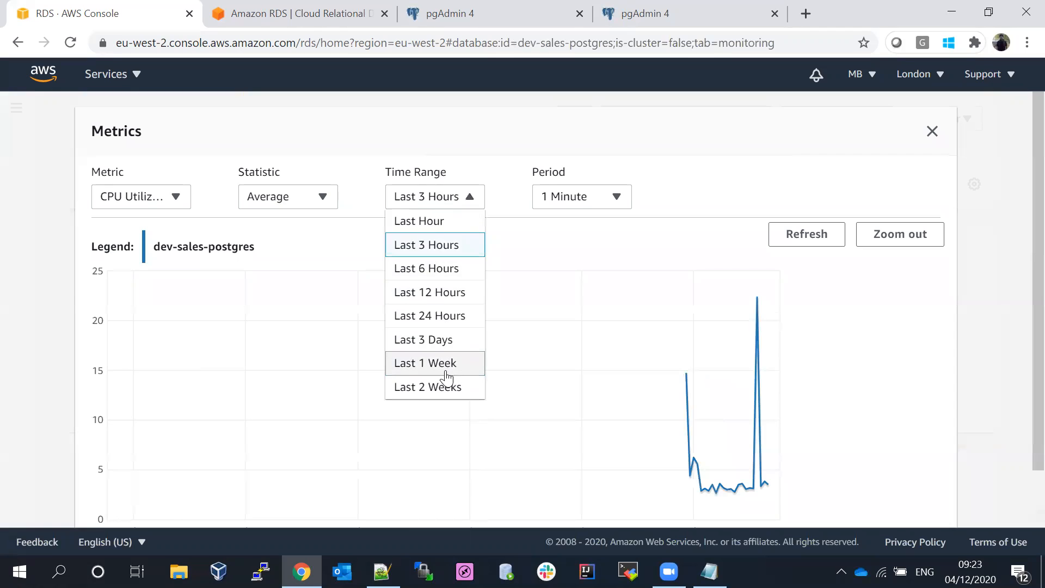
{"action": "left_click", "coordinate": [449, 386]}
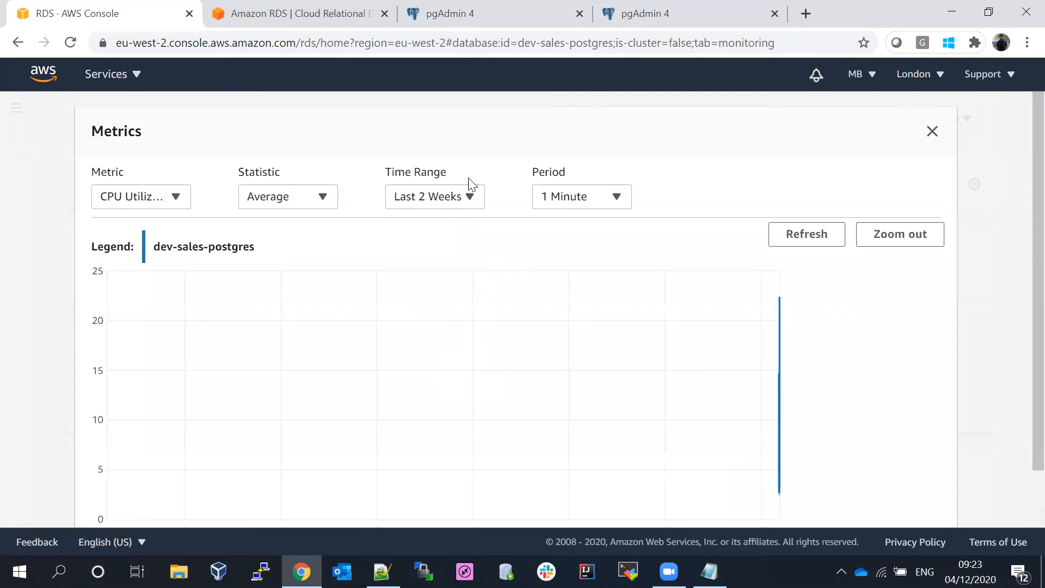
- Keep the 1 Minute period, chart DB Connections instead, then close the enlarged view
{"action": "scroll", "coordinate": [1021, 327], "scroll_direction": "down", "scroll_amount": 2}
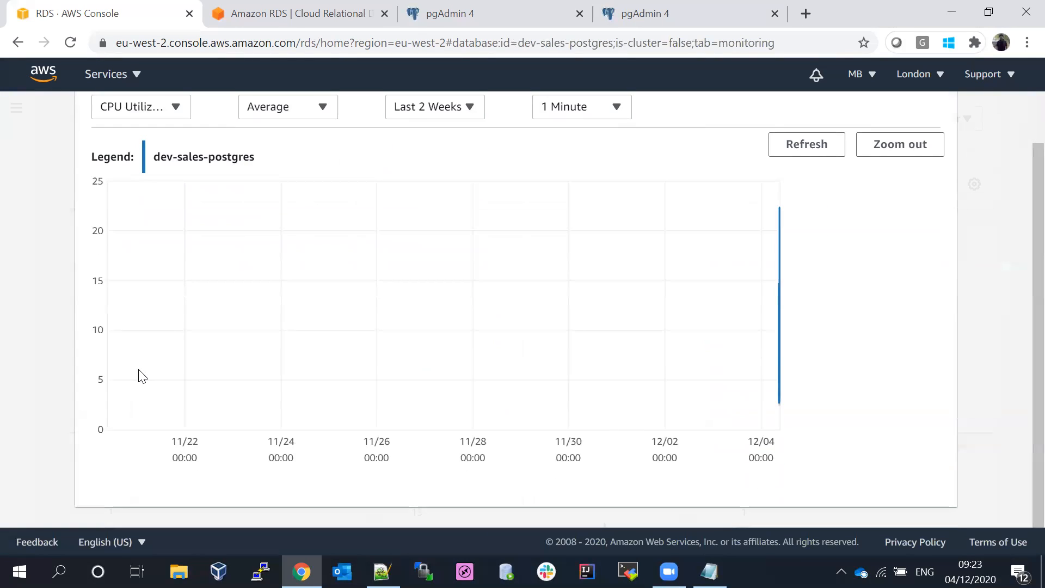
{"action": "scroll", "coordinate": [1022, 245], "scroll_direction": "up", "scroll_amount": 2}
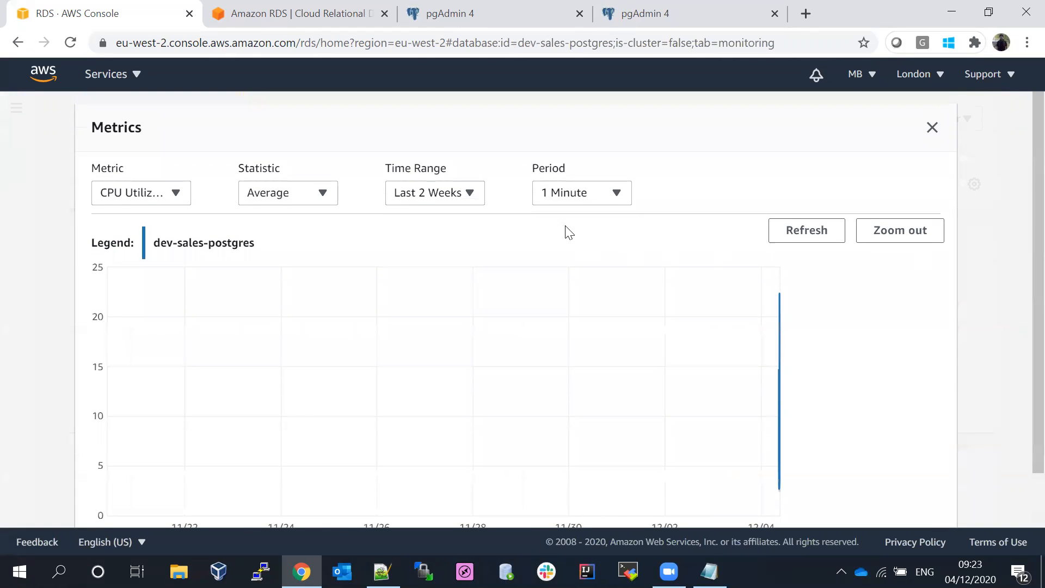
{"action": "left_click", "coordinate": [565, 193]}
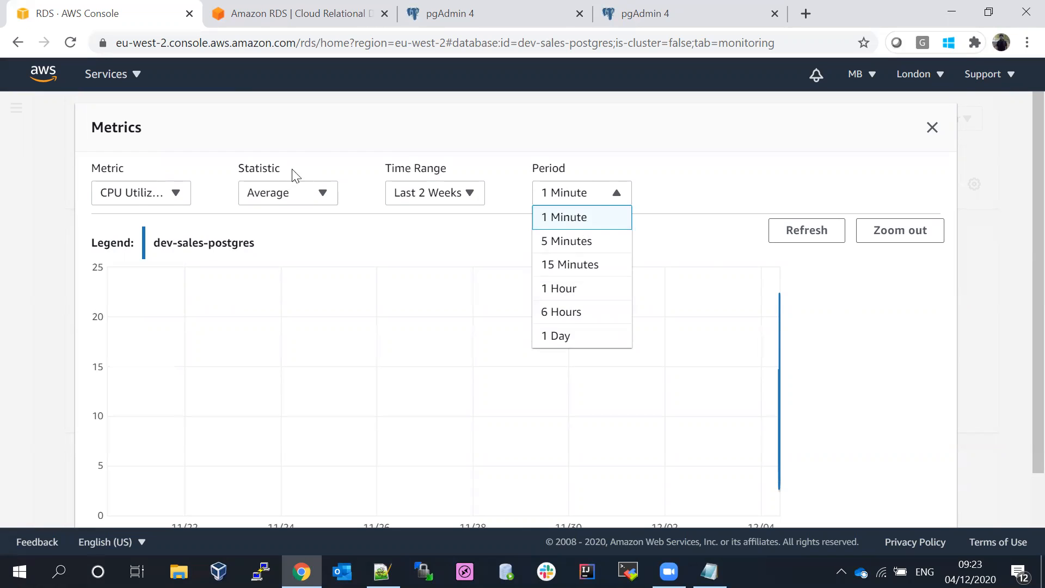
{"action": "left_click", "coordinate": [318, 173]}
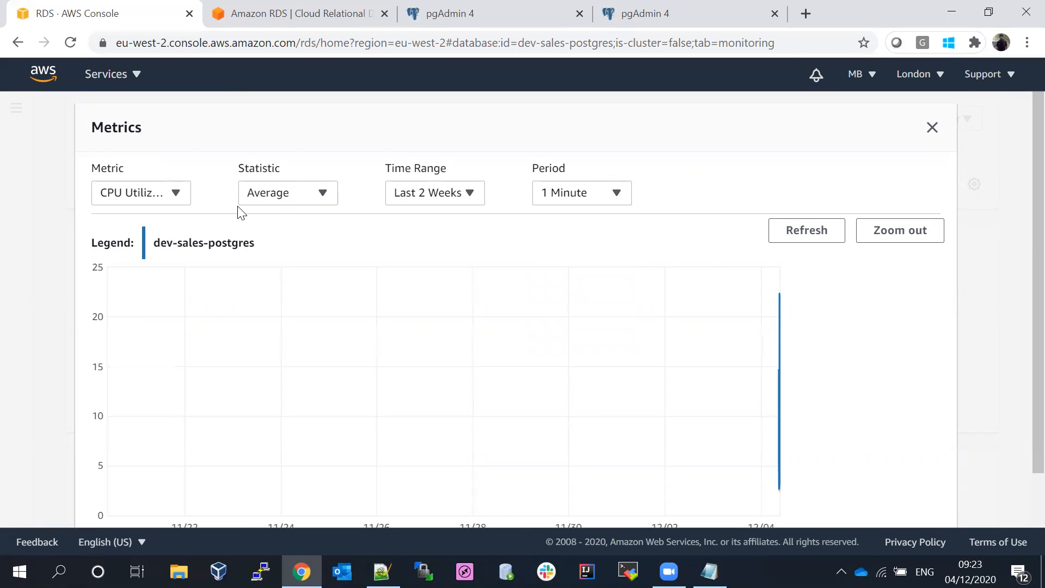
{"action": "left_click", "coordinate": [136, 200]}
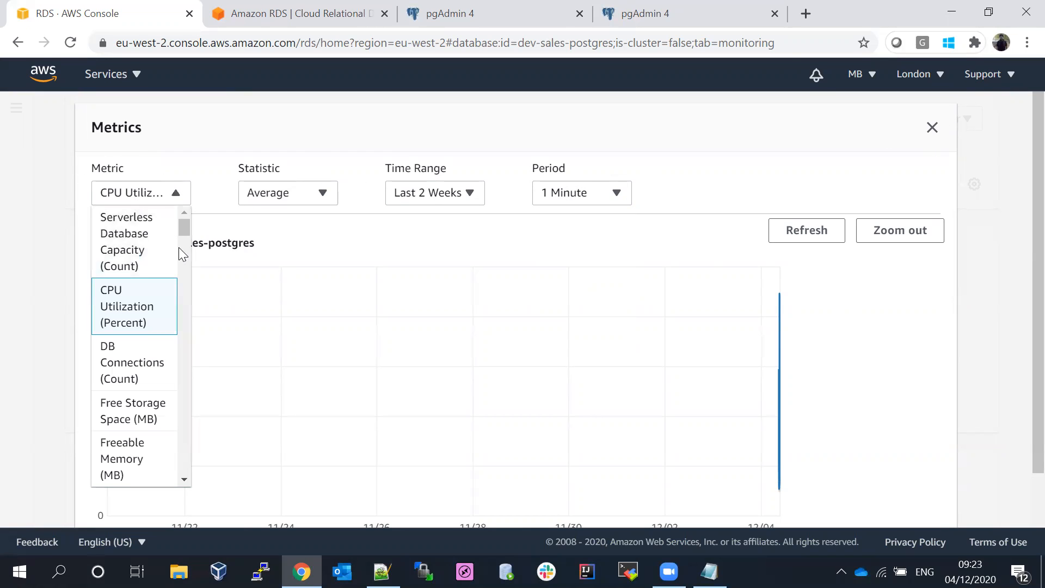
{"action": "left_click", "coordinate": [144, 381]}
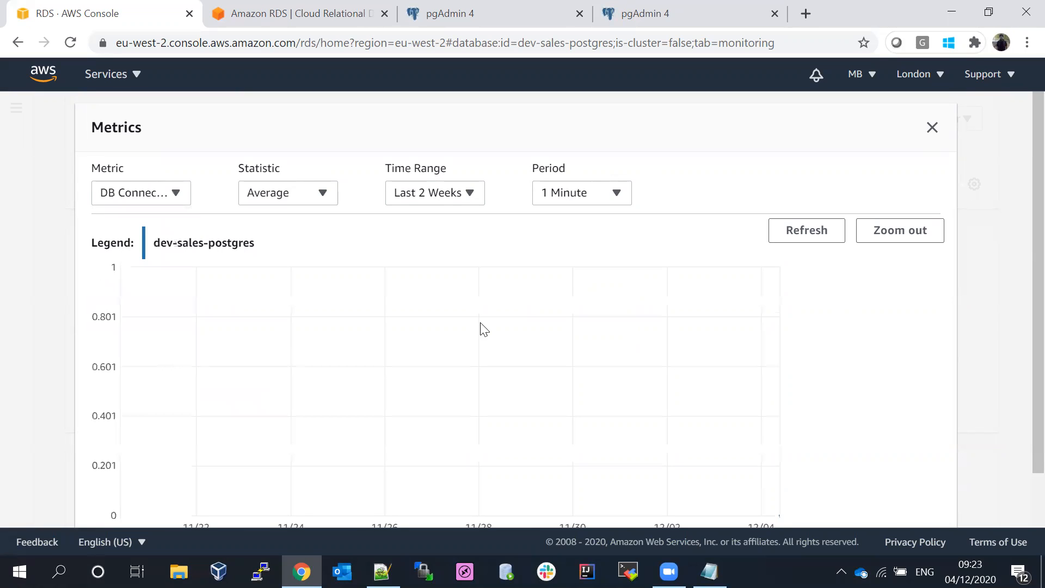
{"action": "scroll", "coordinate": [1019, 283], "scroll_direction": "down", "scroll_amount": 2}
{"action": "scroll", "coordinate": [1020, 234], "scroll_direction": "up", "scroll_amount": 2}
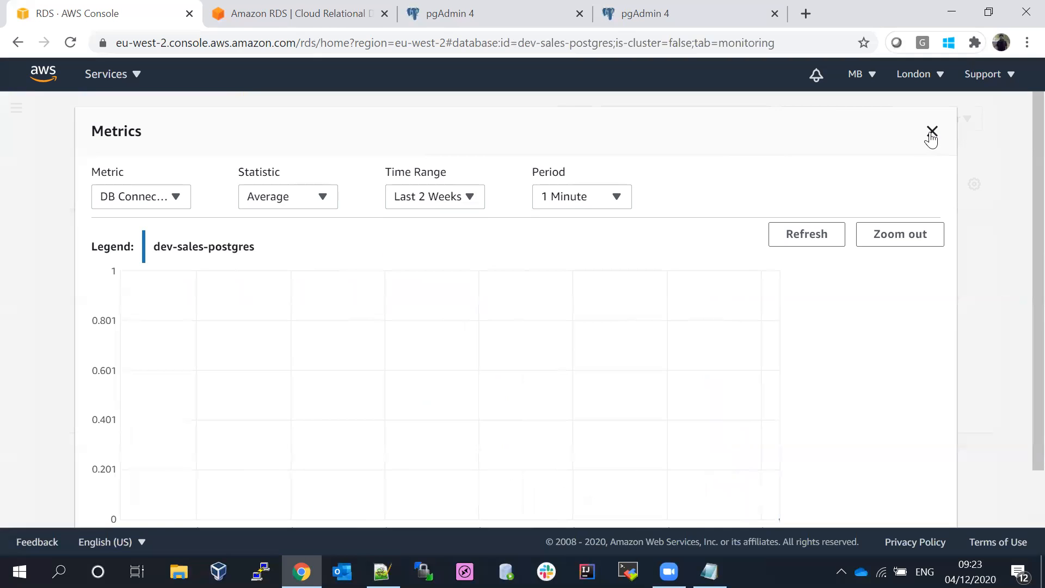
{"action": "left_click", "coordinate": [928, 133]}
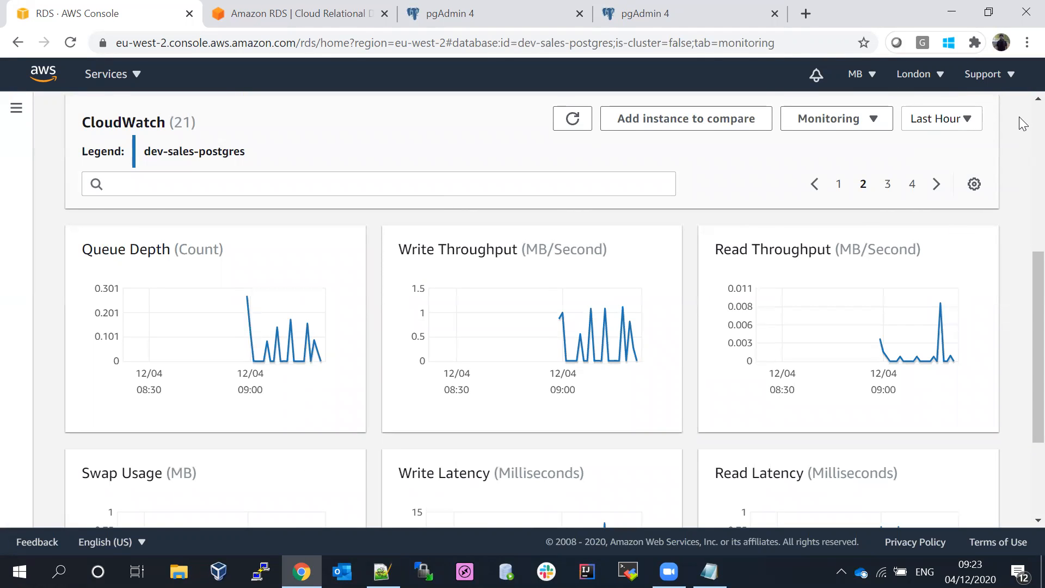
- Reopen dev-sales-postgres, verify Available status and engine version 10.13, then return to Databases
{"action": "scroll", "coordinate": [1023, 124], "scroll_direction": "up", "scroll_amount": 5}
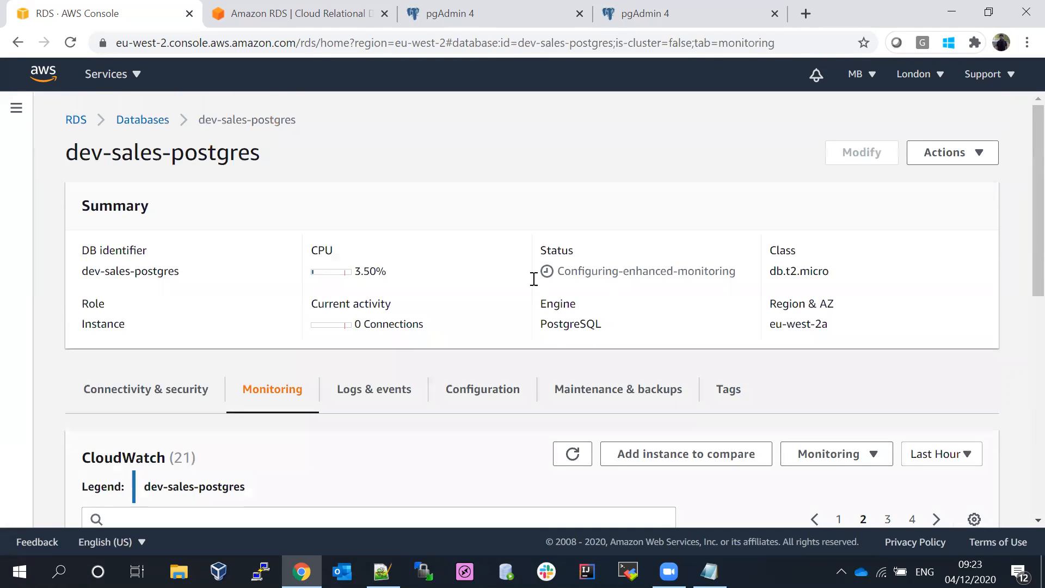
{"action": "left_click", "coordinate": [131, 124]}
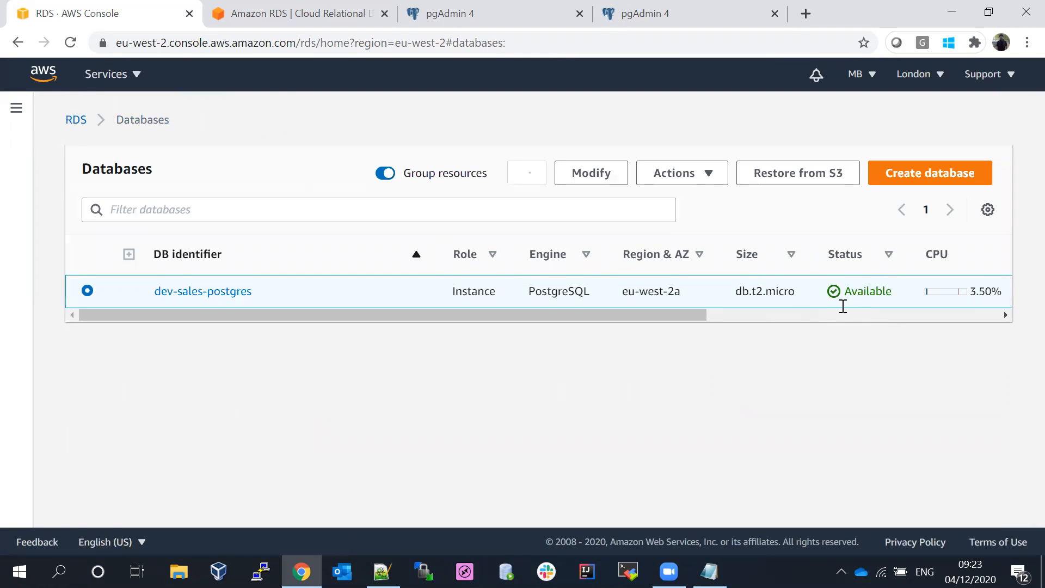
{"action": "left_click", "coordinate": [214, 292]}
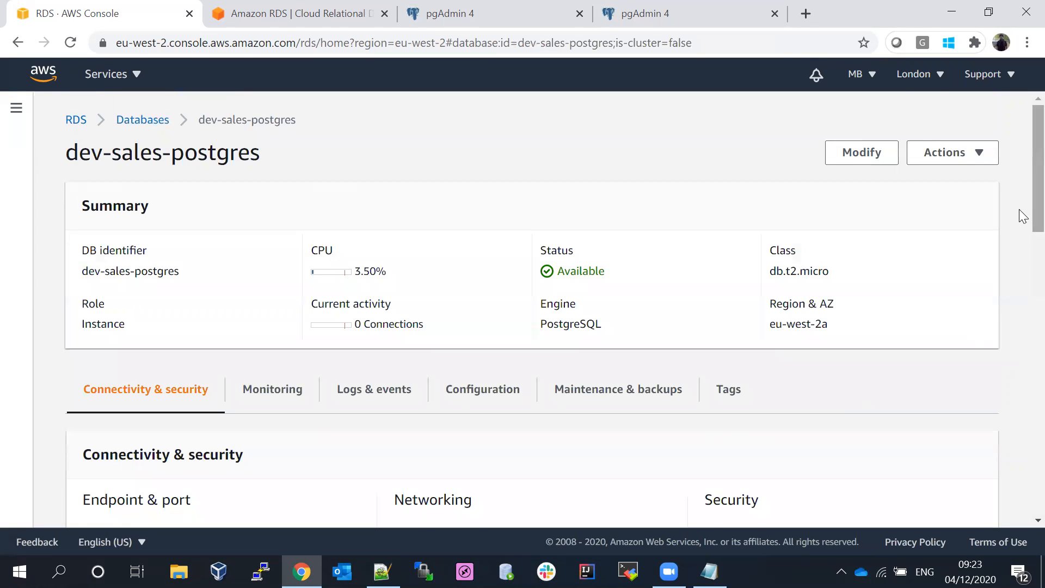
{"action": "left_click_drag", "start_coordinate": [1037, 209], "coordinate": [1037, 246]}
{"action": "left_click", "coordinate": [483, 262]}
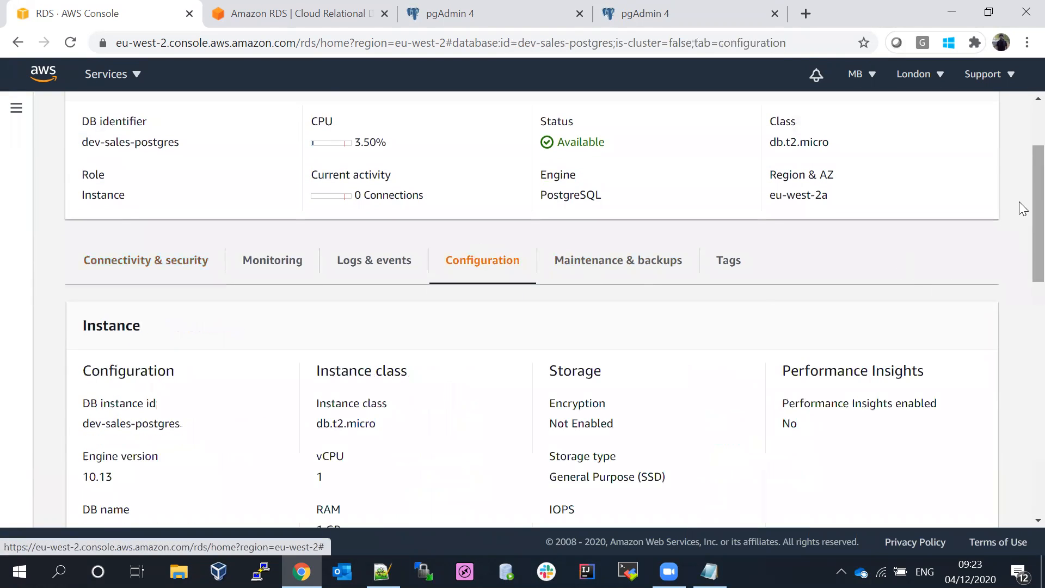
{"action": "scroll", "coordinate": [1019, 186], "scroll_direction": "down", "scroll_amount": 4}
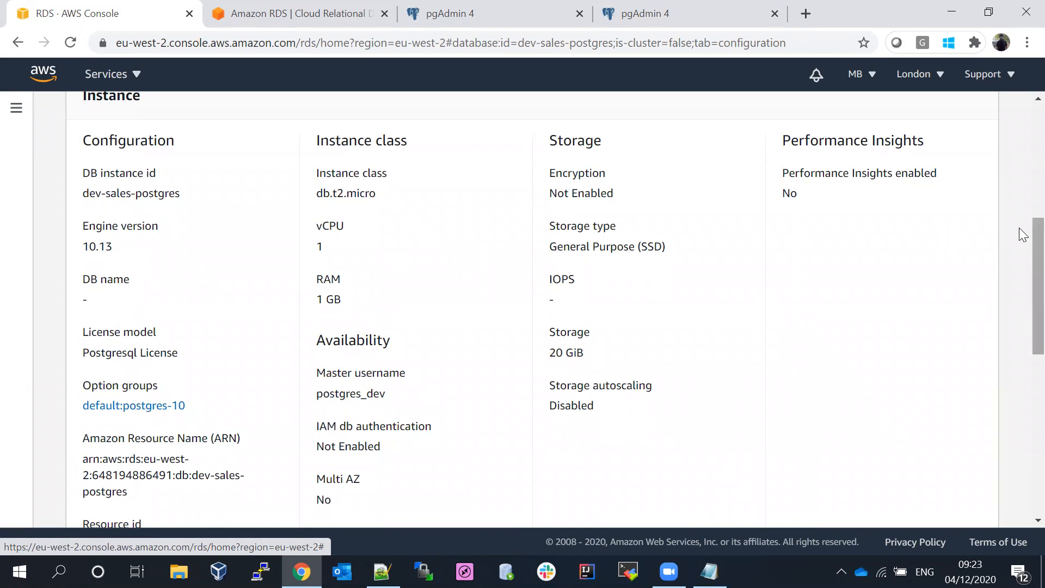
{"action": "left_click_drag", "start_coordinate": [1020, 231], "coordinate": [1021, 94]}
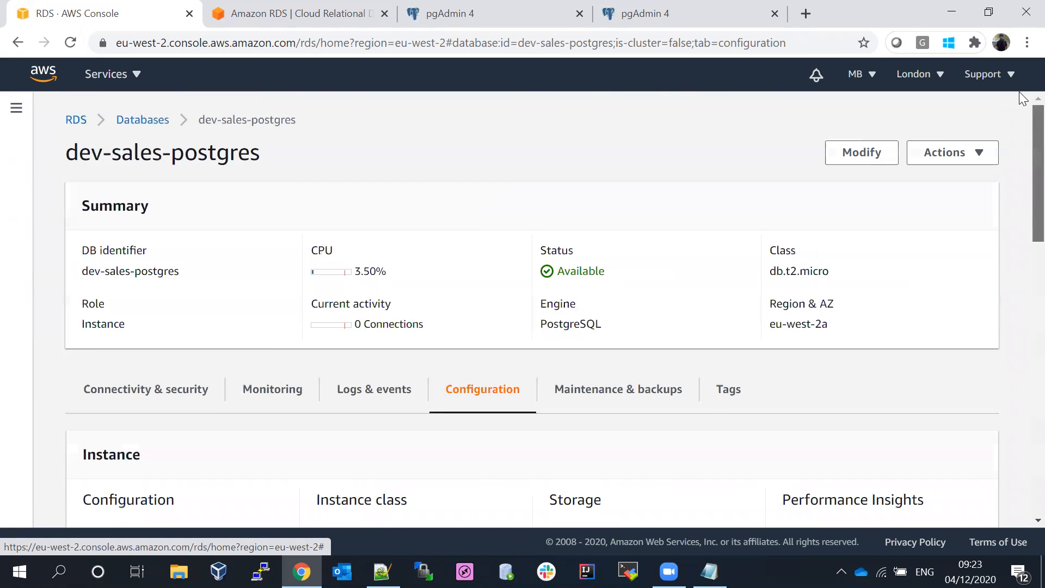
{"action": "left_click", "coordinate": [137, 122]}
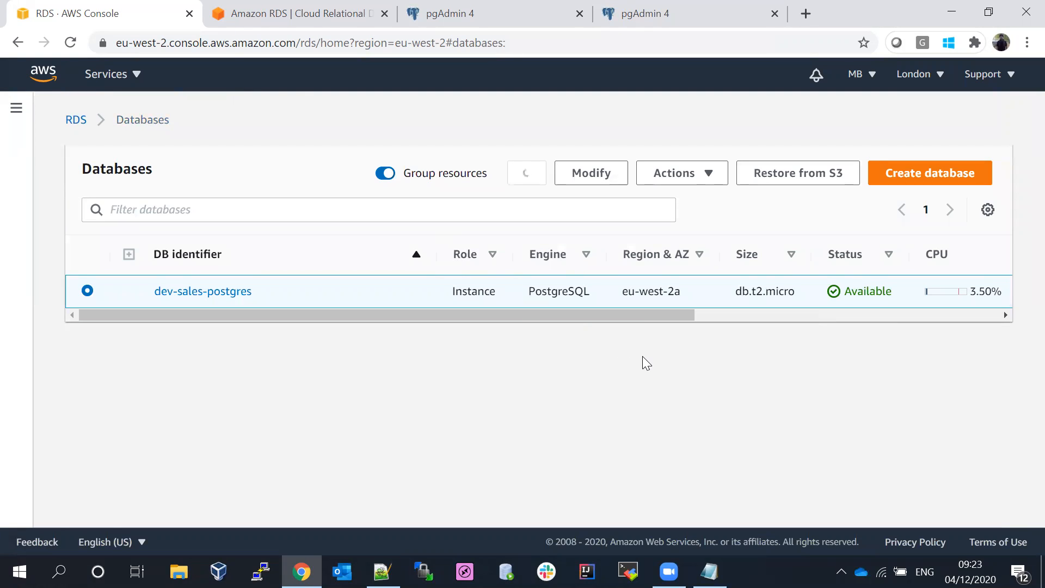